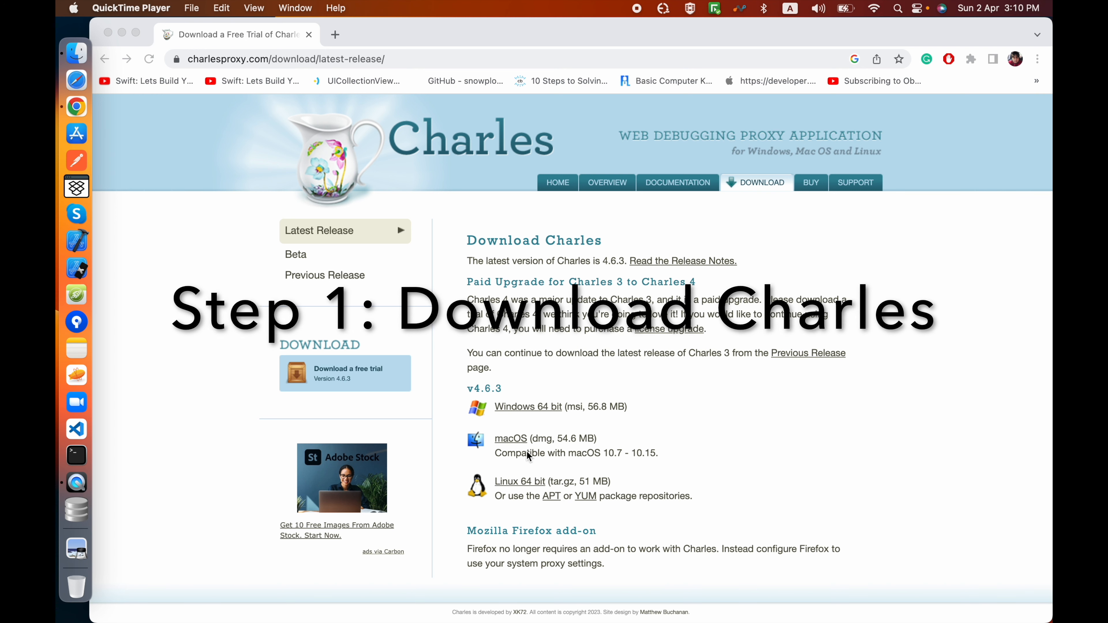
# Step: Download the macOS disk image of Charles v4.6.3 from the Charles download page
pyautogui.click(644, 419)
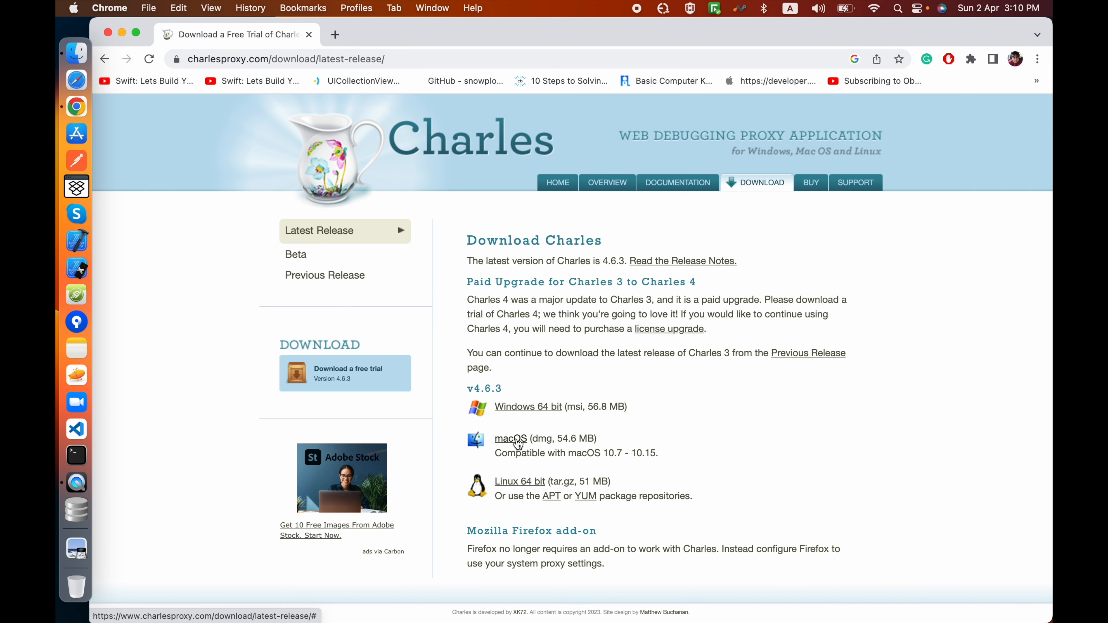
pyautogui.click(516, 442)
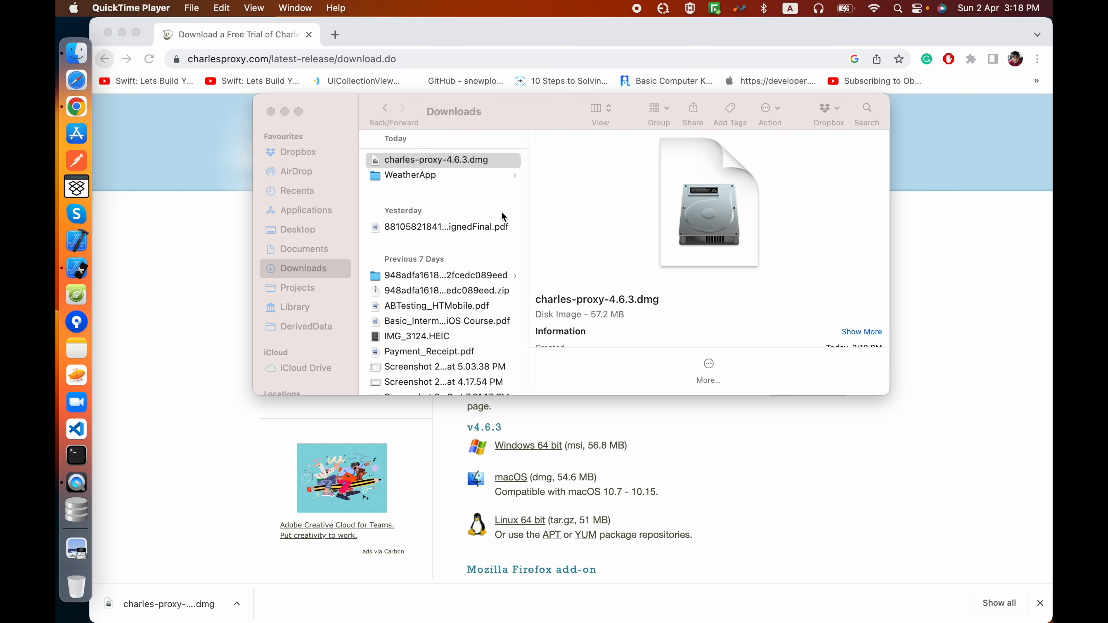
# Step: Open charles-proxy-4.6.3.dmg from the Downloads folder and accept the end user license agreement
pyautogui.click(416, 162)
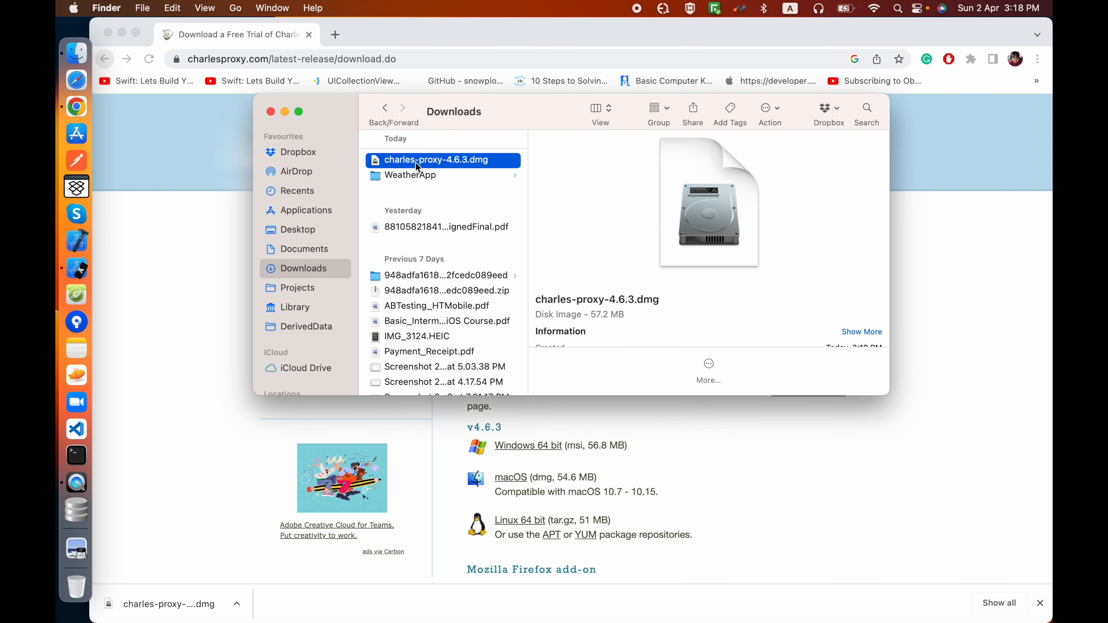
pyautogui.doubleClick(416, 162)
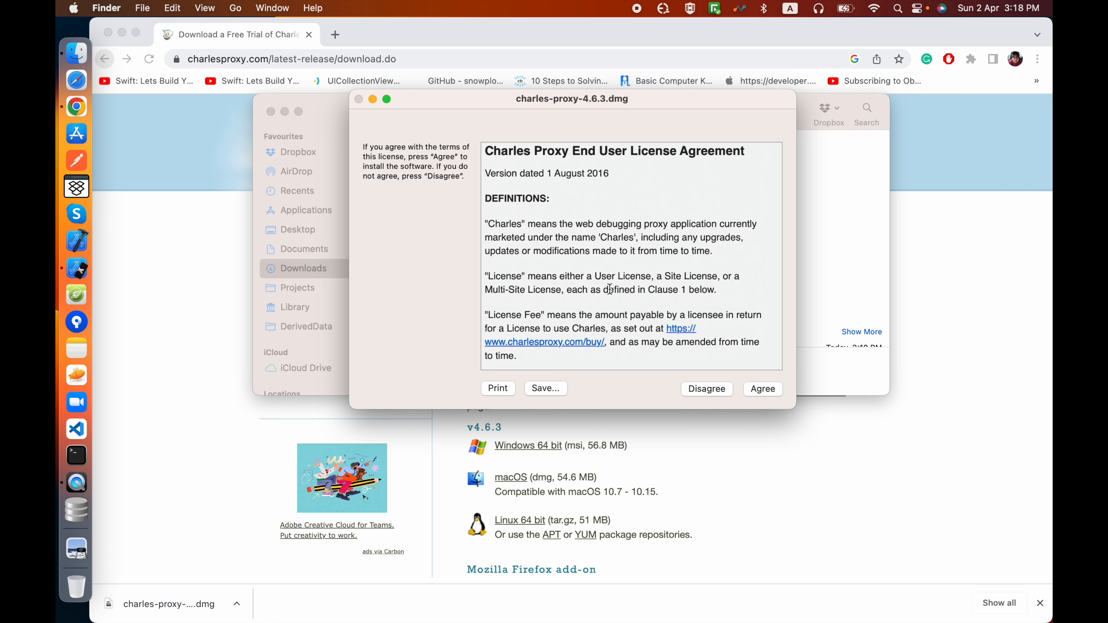
pyautogui.click(763, 388)
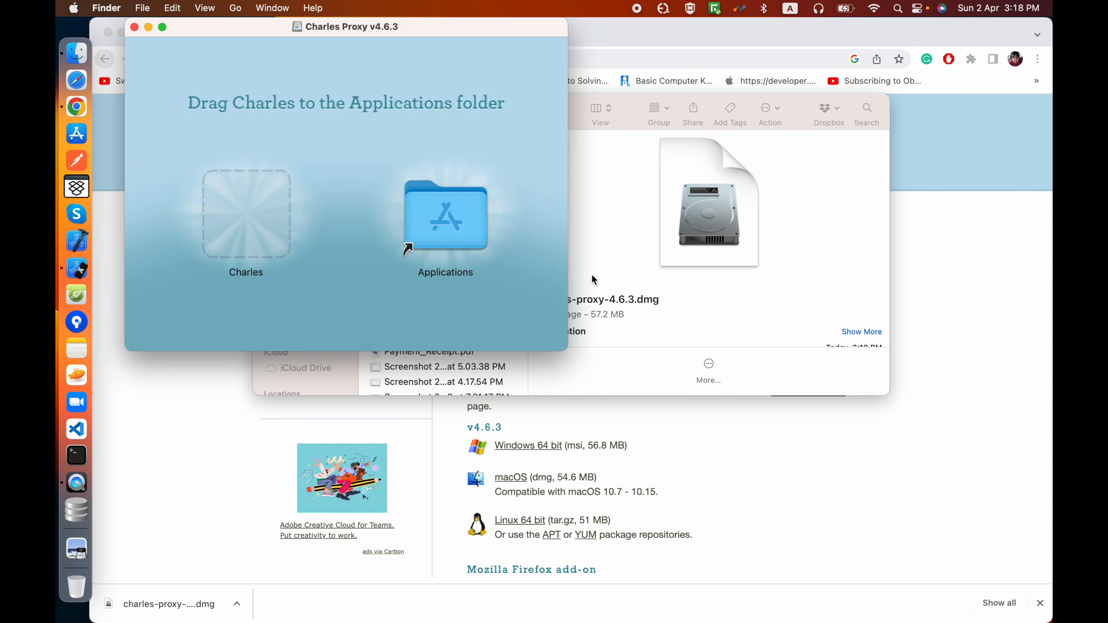
# Step: Copy Charles into the Applications folder, closing the installer window and ejecting its disk image
pyautogui.moveTo(246, 221); pyautogui.dragTo(438, 227)
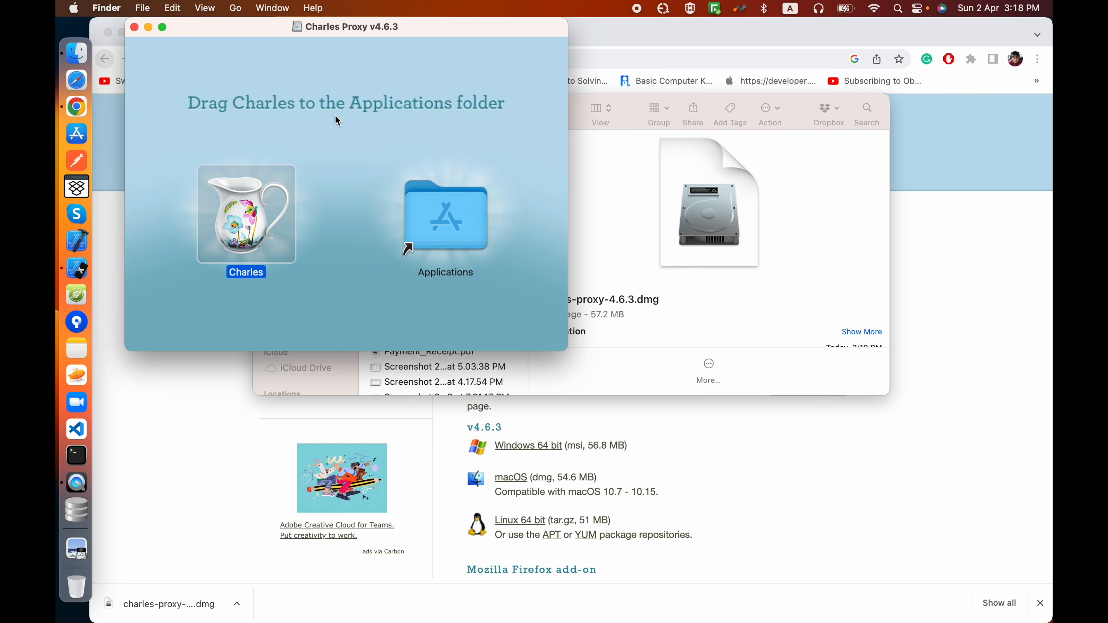
pyautogui.click(134, 27)
pyautogui.scroll(-4, 347, 312)
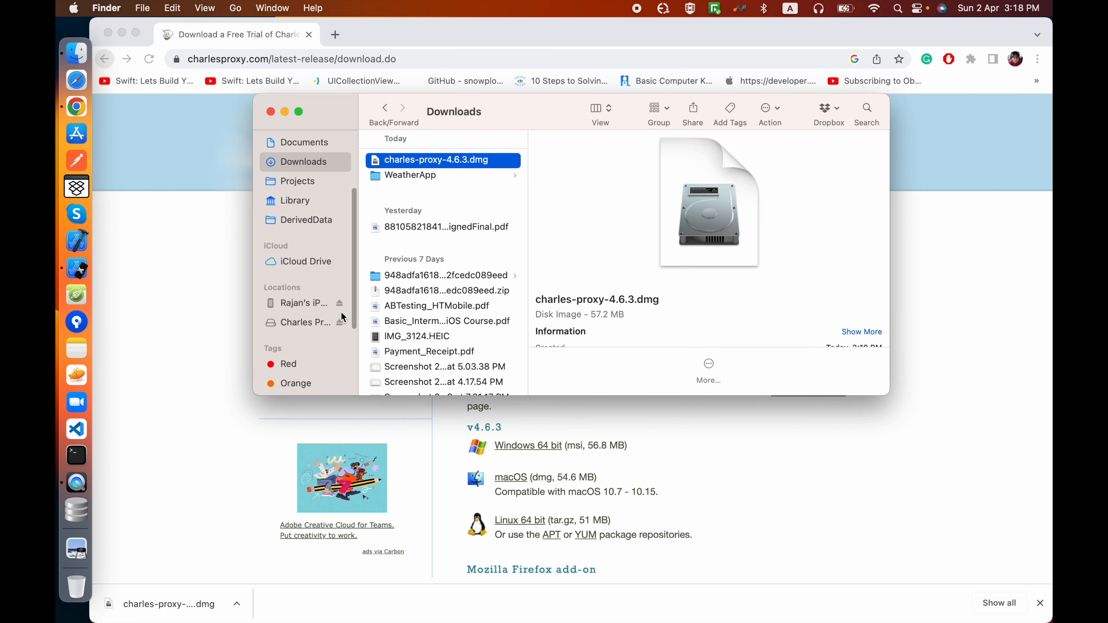
pyautogui.click(340, 323)
# Step: Launch Charles from the Applications folder and confirm opening the app downloaded from the internet
pyautogui.scroll(5, 338, 267)
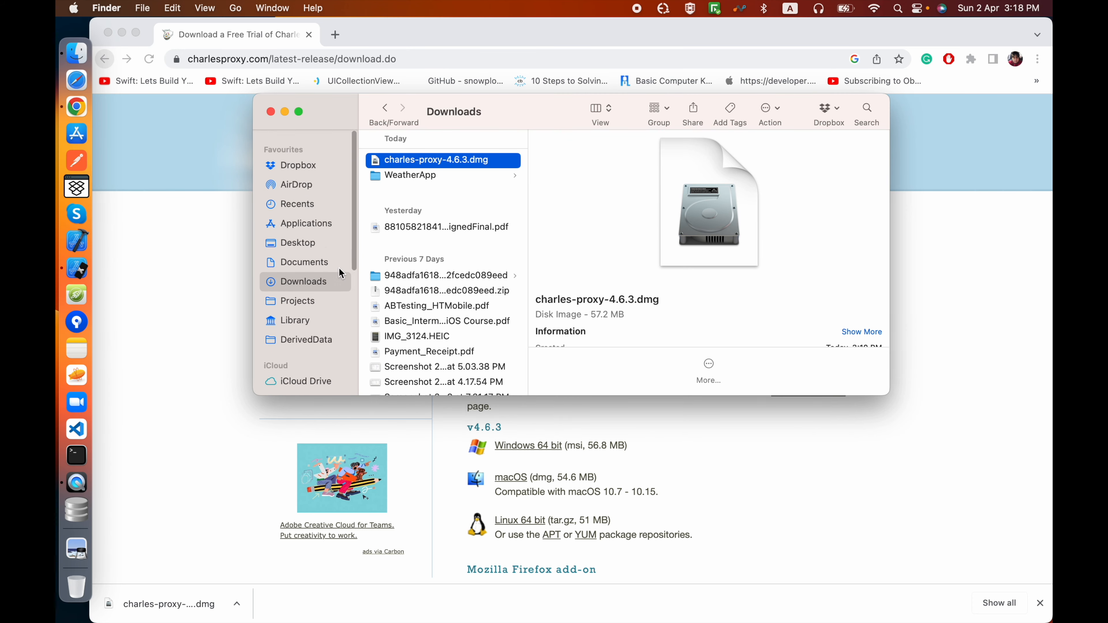
pyautogui.click(311, 211)
pyautogui.scroll(-1, 445, 296)
pyautogui.click(401, 246)
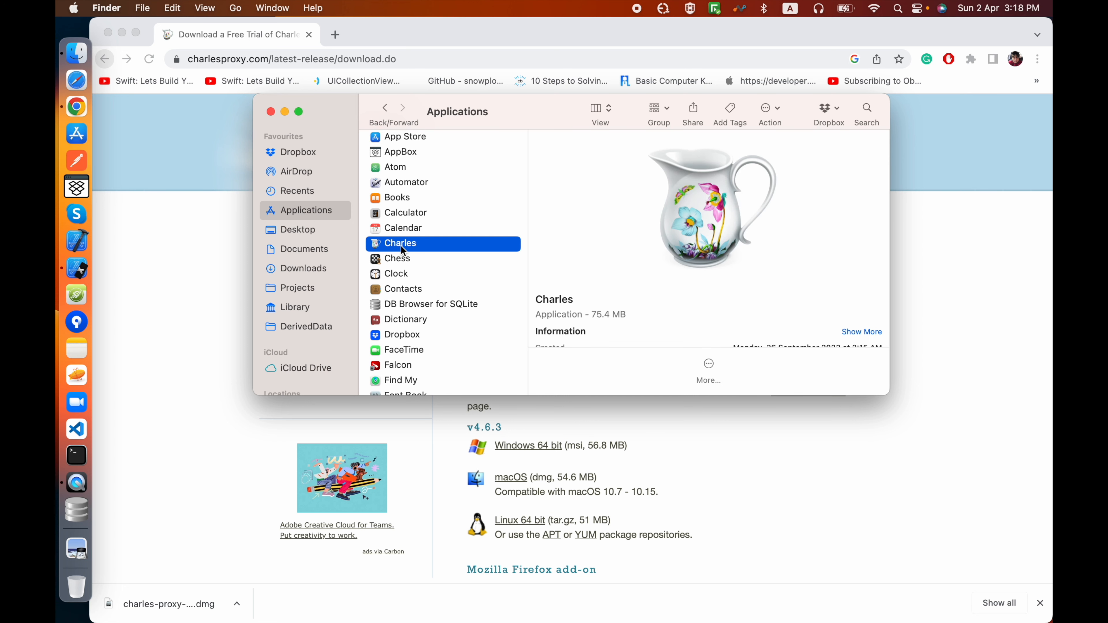
pyautogui.doubleClick(439, 246)
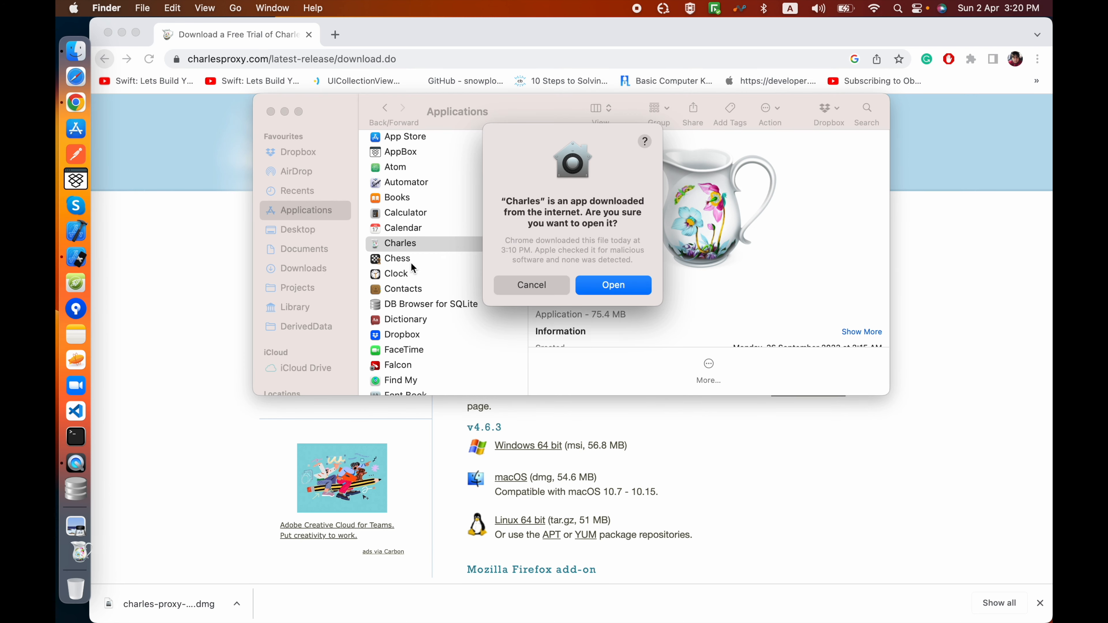
pyautogui.click(600, 286)
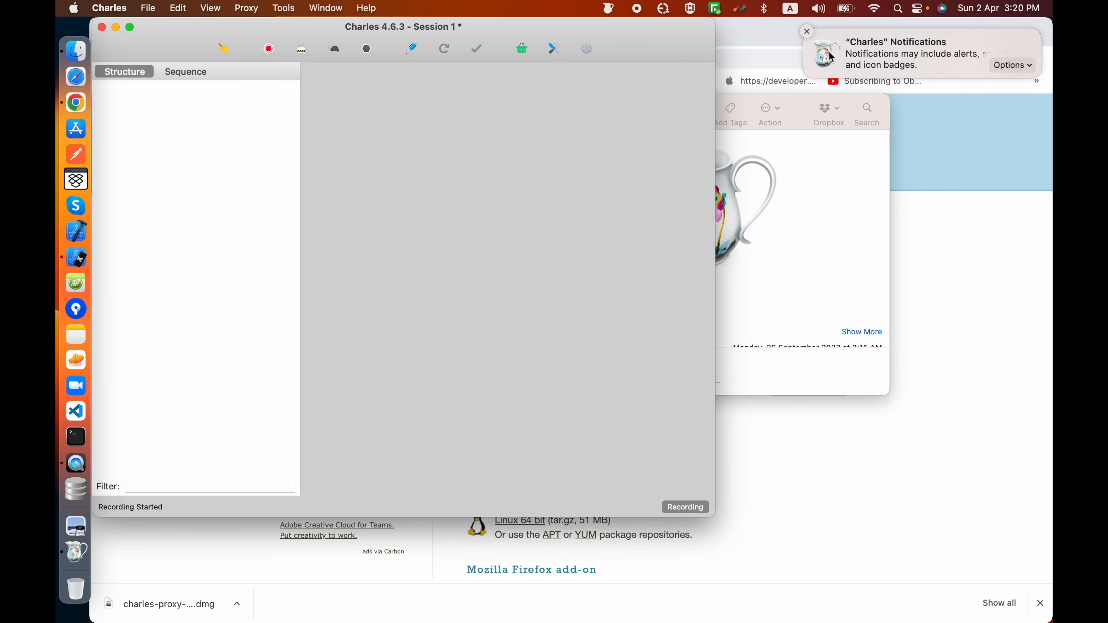
# Step: Disallow notifications from Charles and enlarge its session window to fill the desktop
pyautogui.click(1007, 66)
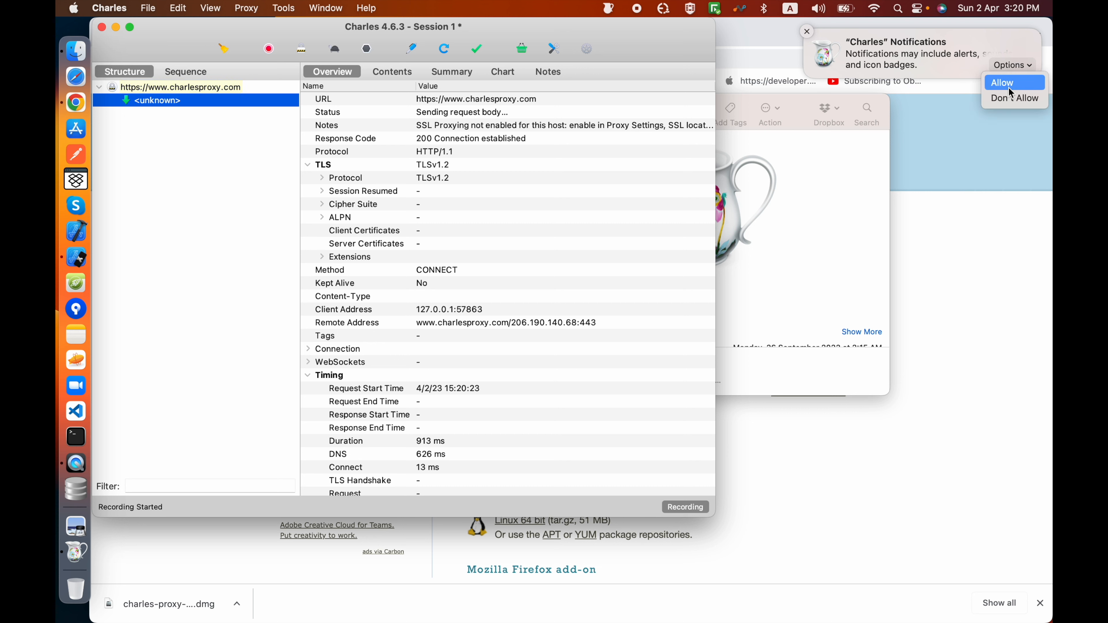
pyautogui.click(1011, 99)
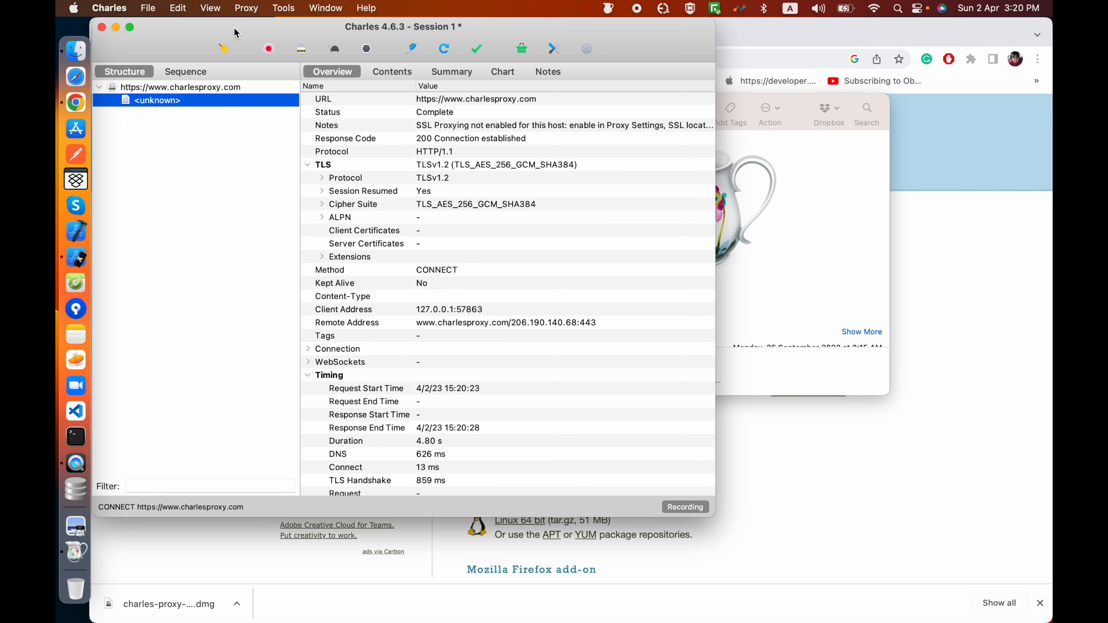
pyautogui.moveTo(715, 516); pyautogui.dragTo(1050, 621)
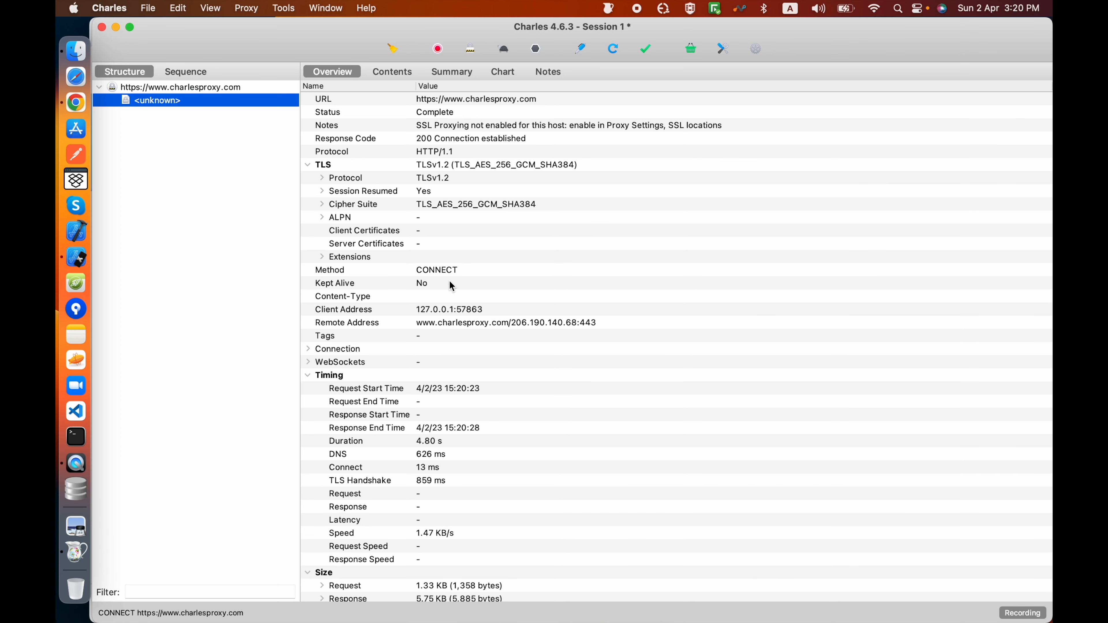
pyautogui.click(258, 13)
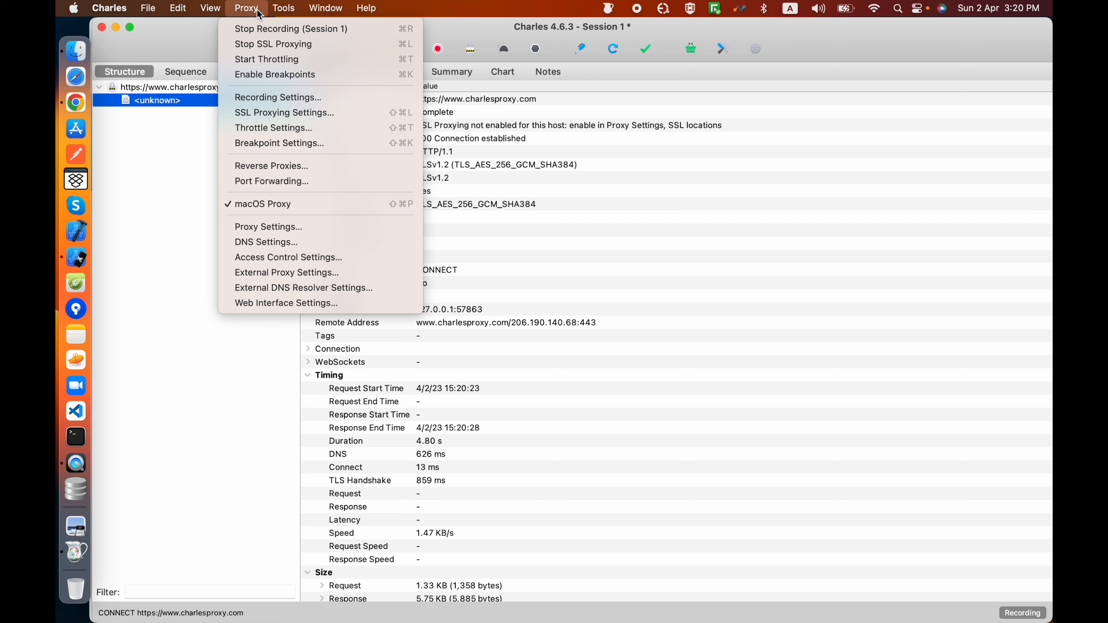
pyautogui.moveTo(186, 13)
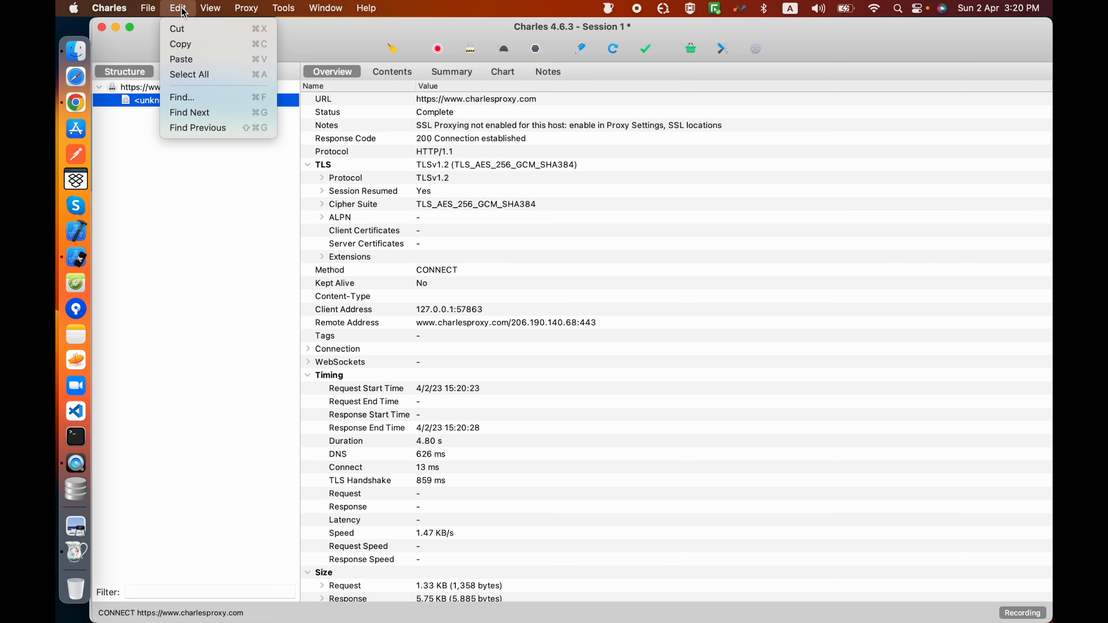
pyautogui.moveTo(328, 6)
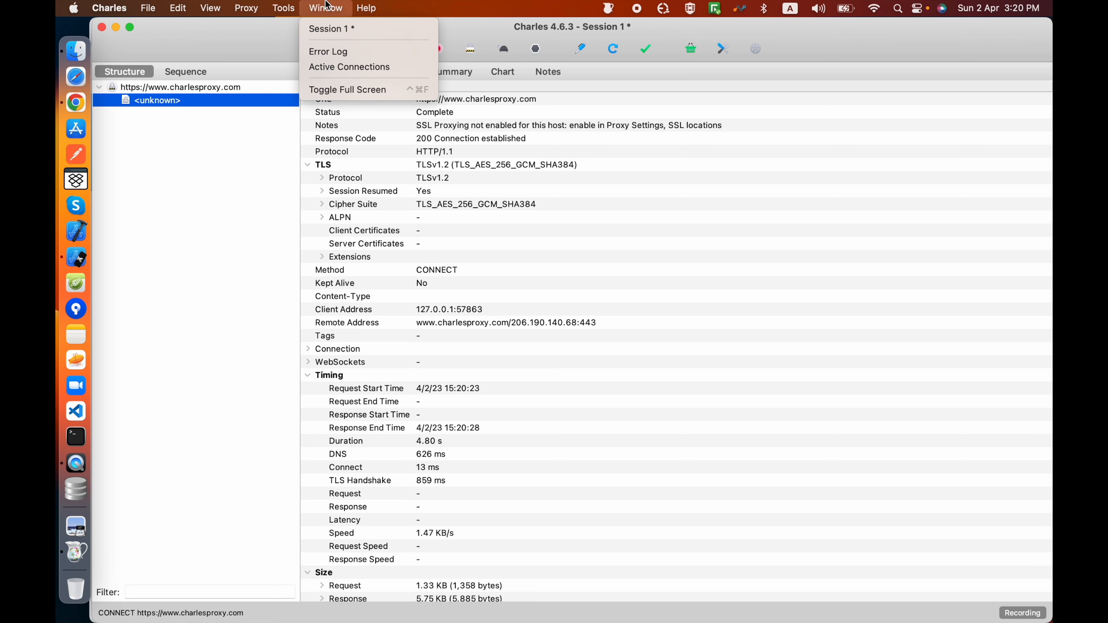
pyautogui.click(329, 6)
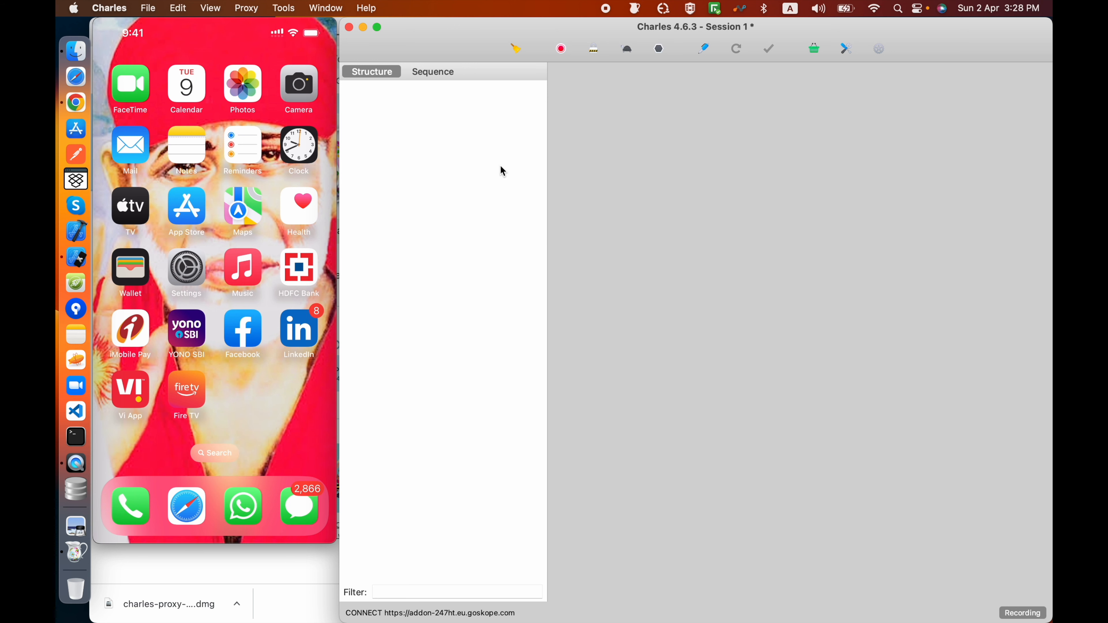
# Step: Display the Mac's local IP addresses in Charles
pyautogui.click(369, 8)
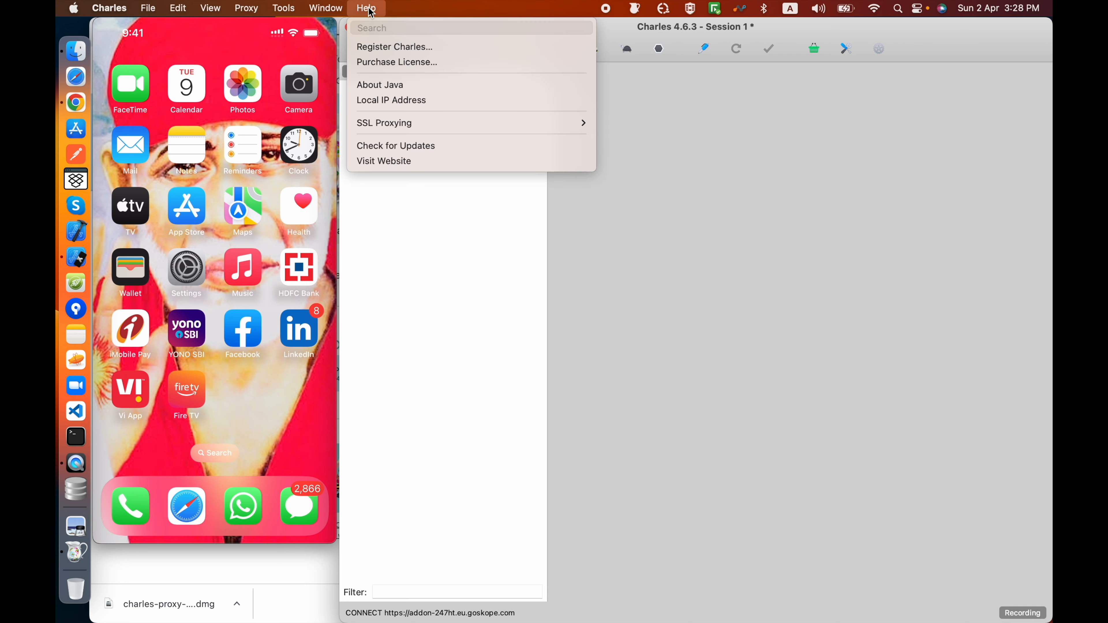
pyautogui.click(408, 101)
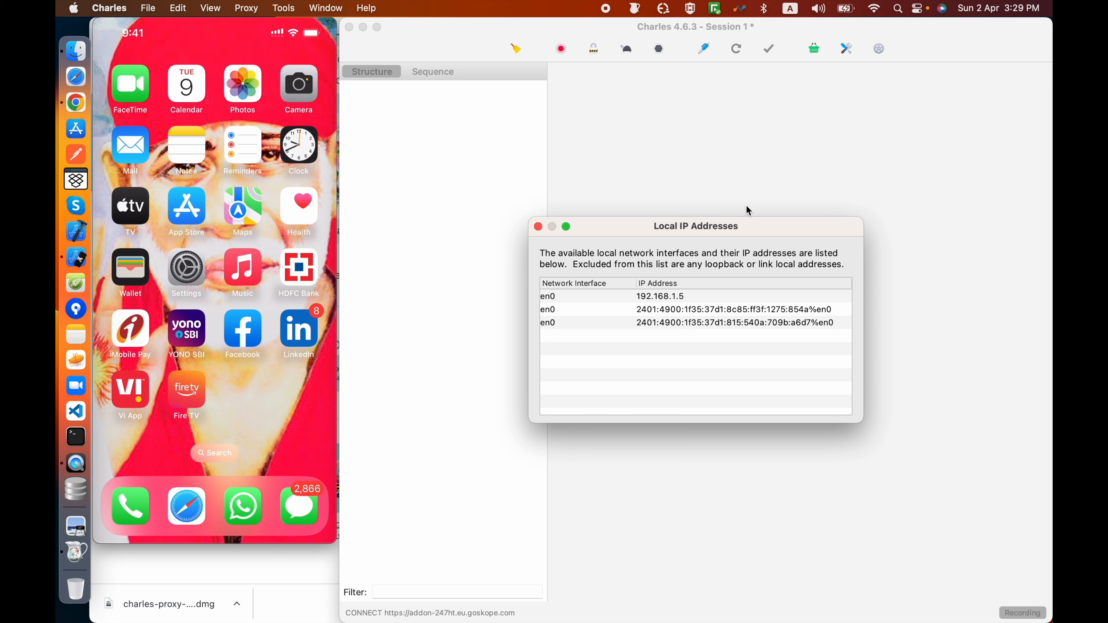
# Step: Check the Mac's IP address in the details of the connected Xcode Wi-Fi network, then close System Settings
pyautogui.click(874, 10)
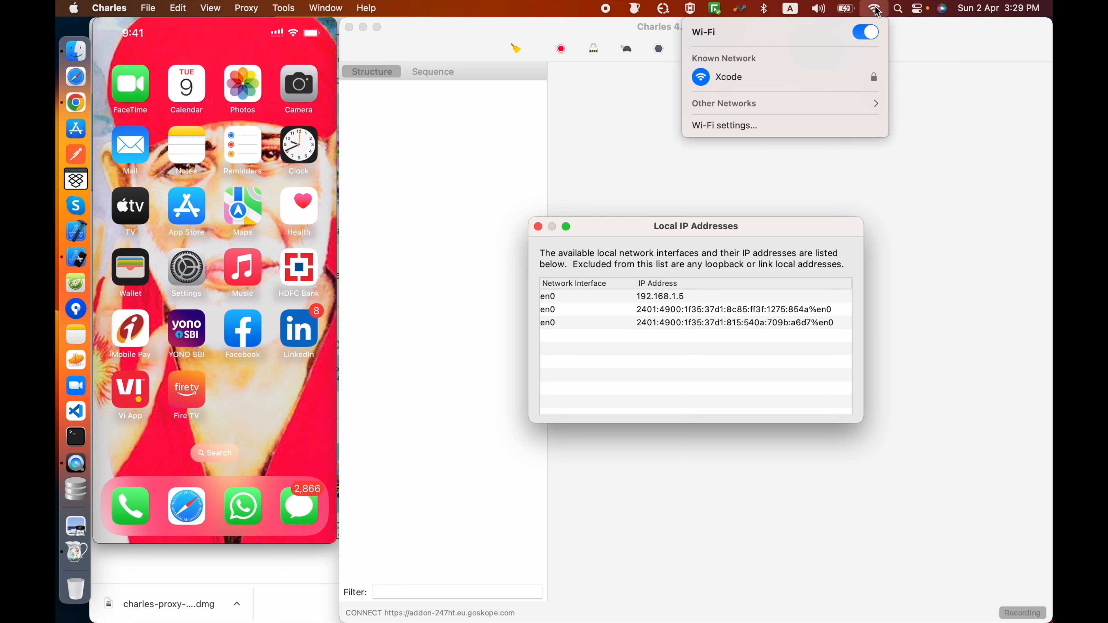
pyautogui.click(789, 126)
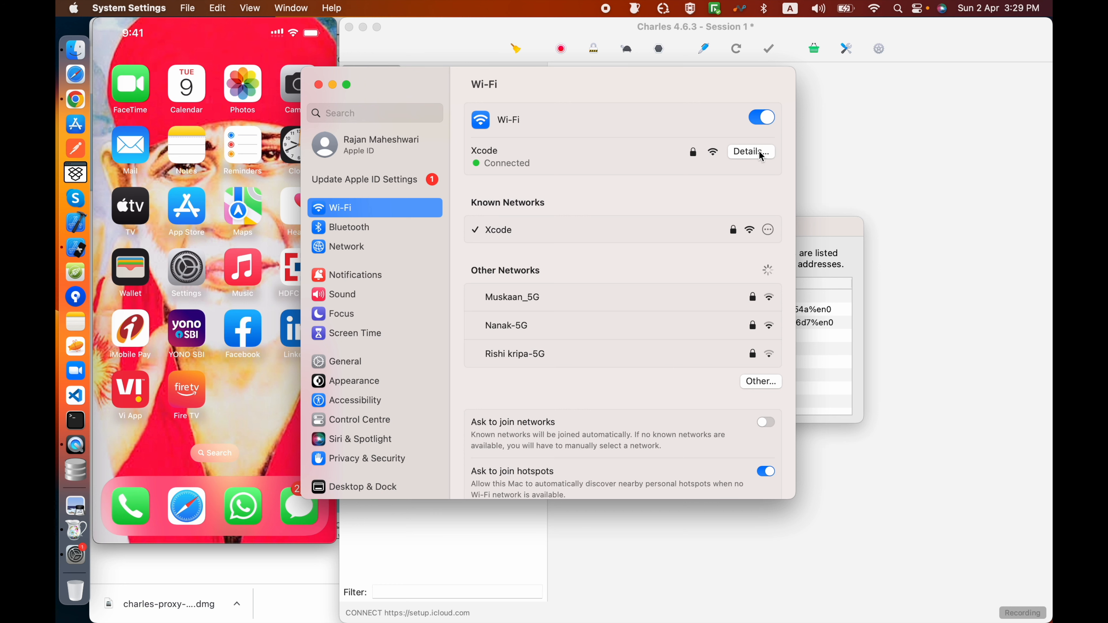
pyautogui.click(752, 152)
pyautogui.moveTo(716, 301); pyautogui.dragTo(773, 300)
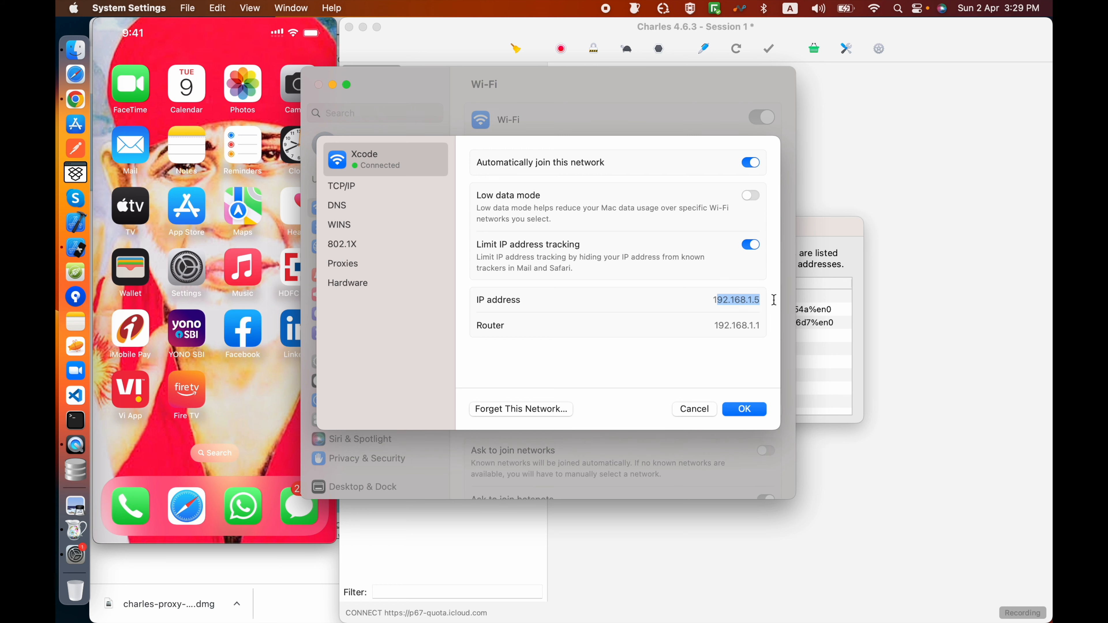
pyautogui.click(755, 405)
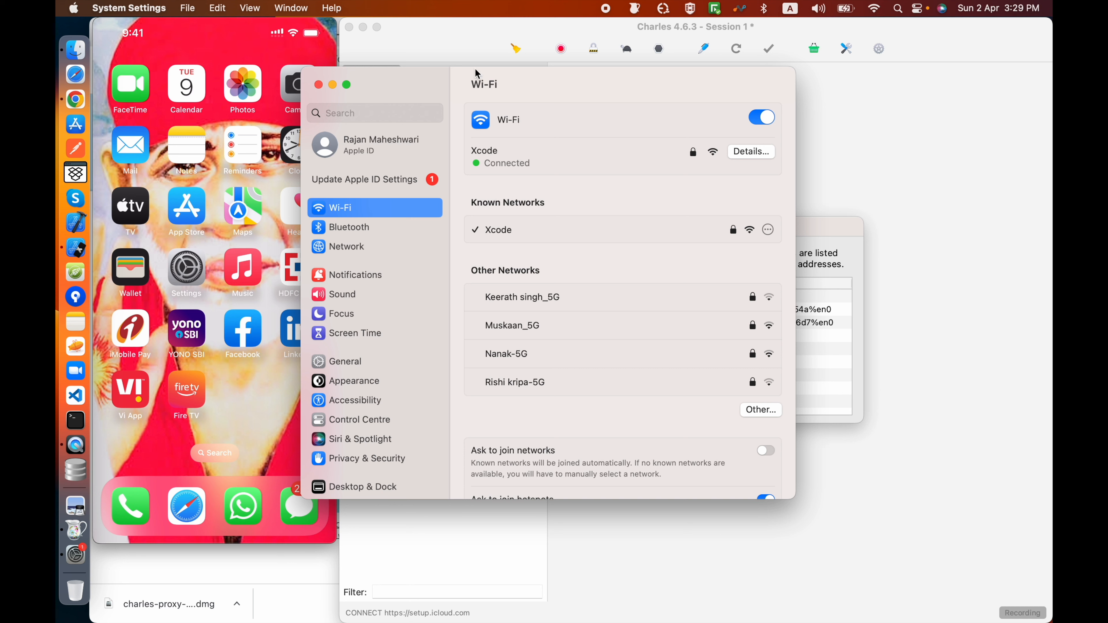
pyautogui.click(319, 85)
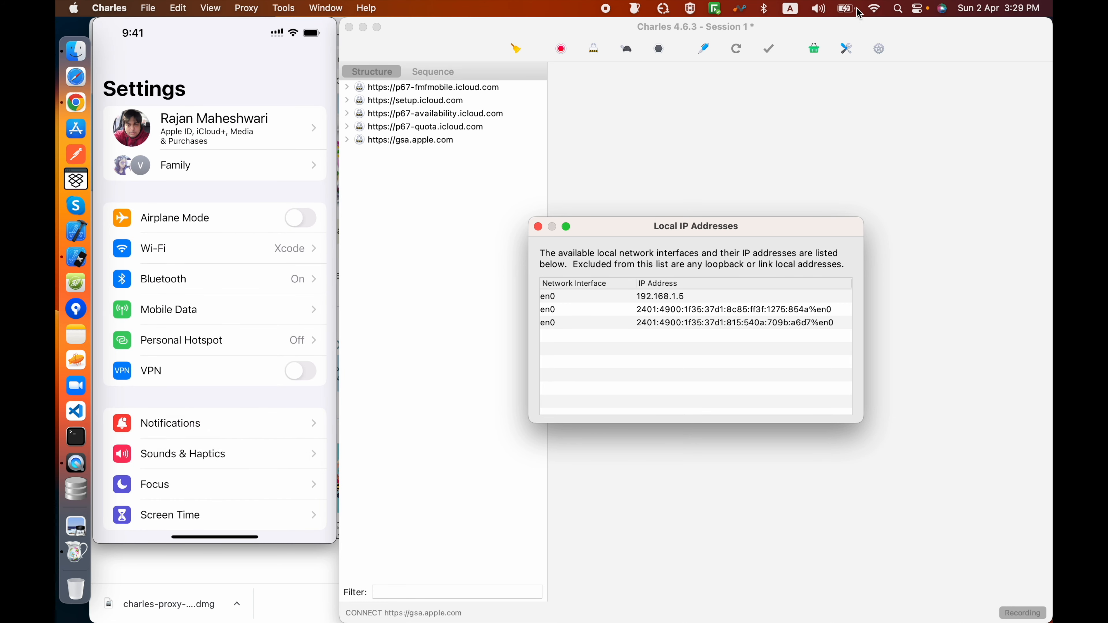
# Step: Check which Wi-Fi network the Mac is connected to, and close the Local IP Addresses window
pyautogui.click(873, 8)
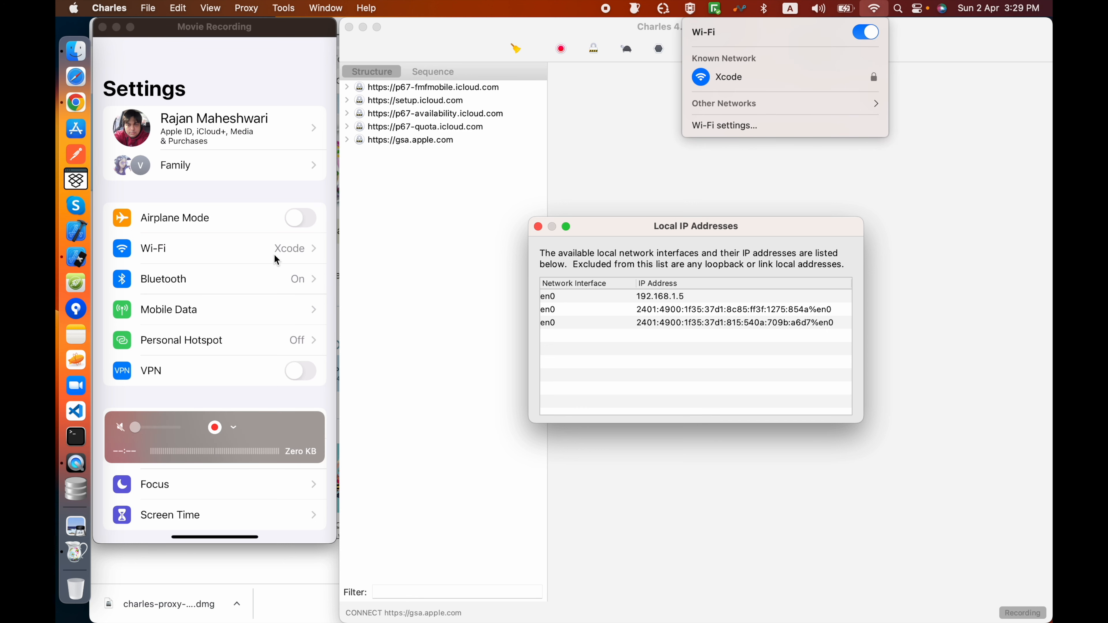
pyautogui.click(622, 228)
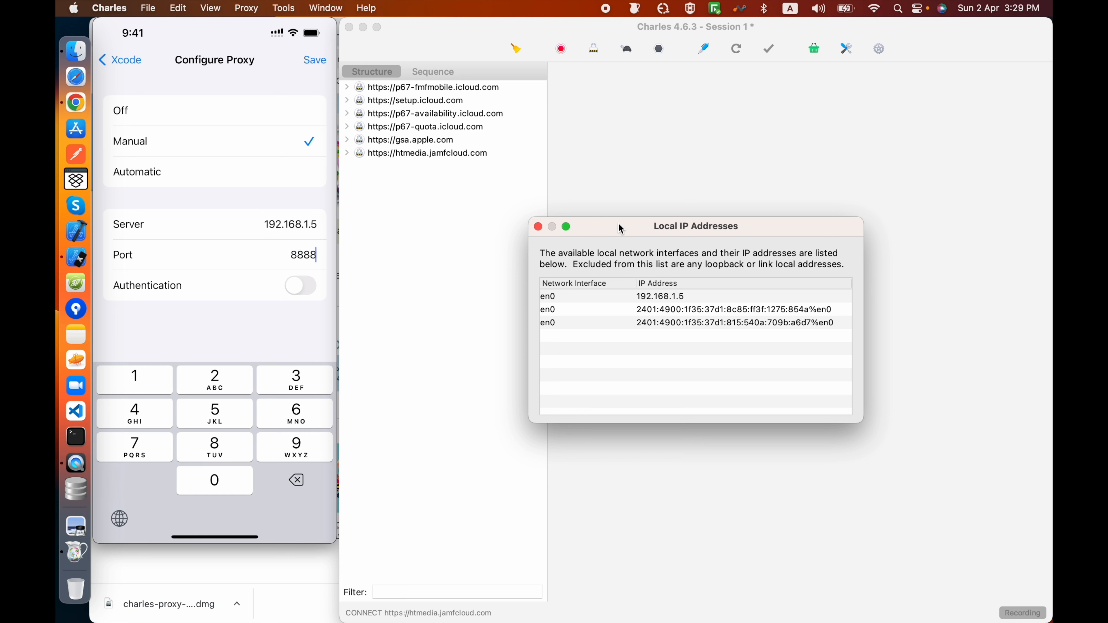
pyautogui.click(539, 227)
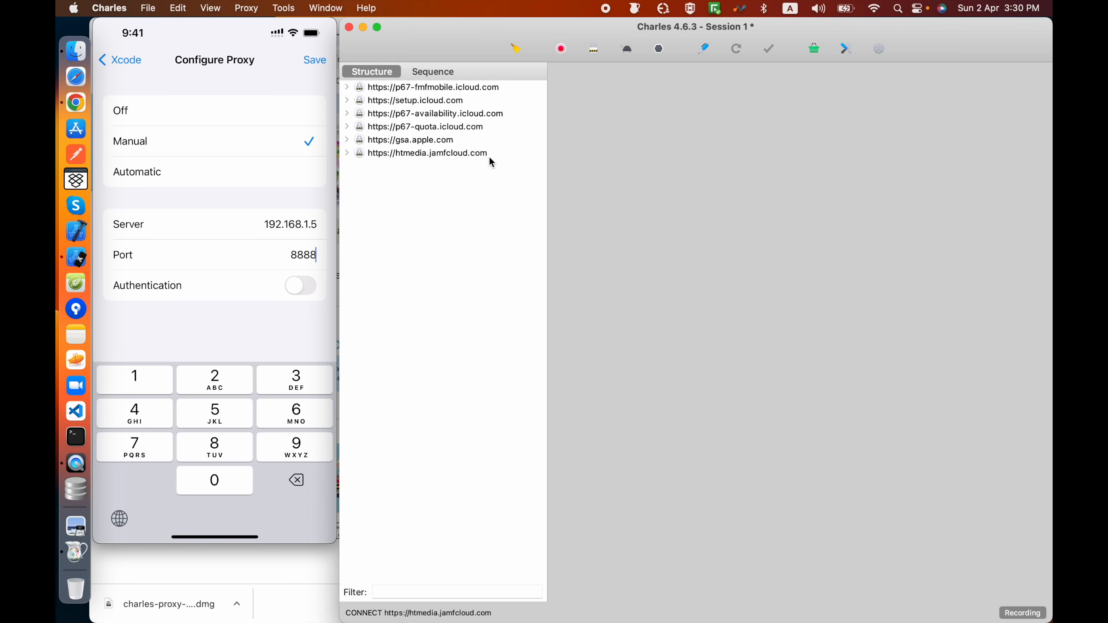
# Step: Check the HTTP proxy port in Charles's proxy settings and close them without changes
pyautogui.click(246, 8)
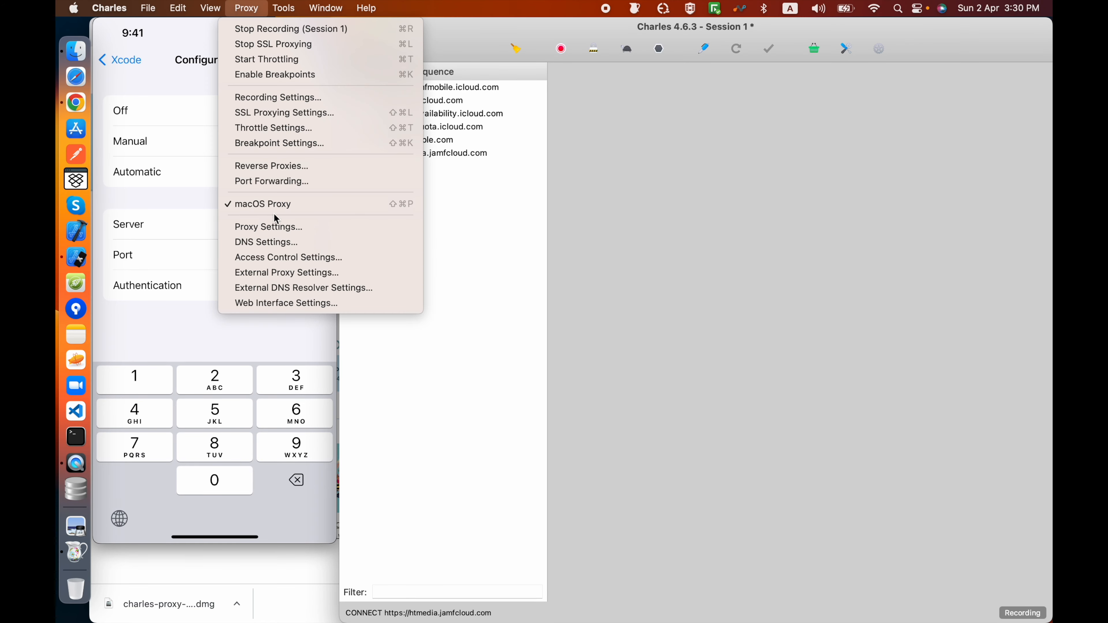
pyautogui.click(275, 226)
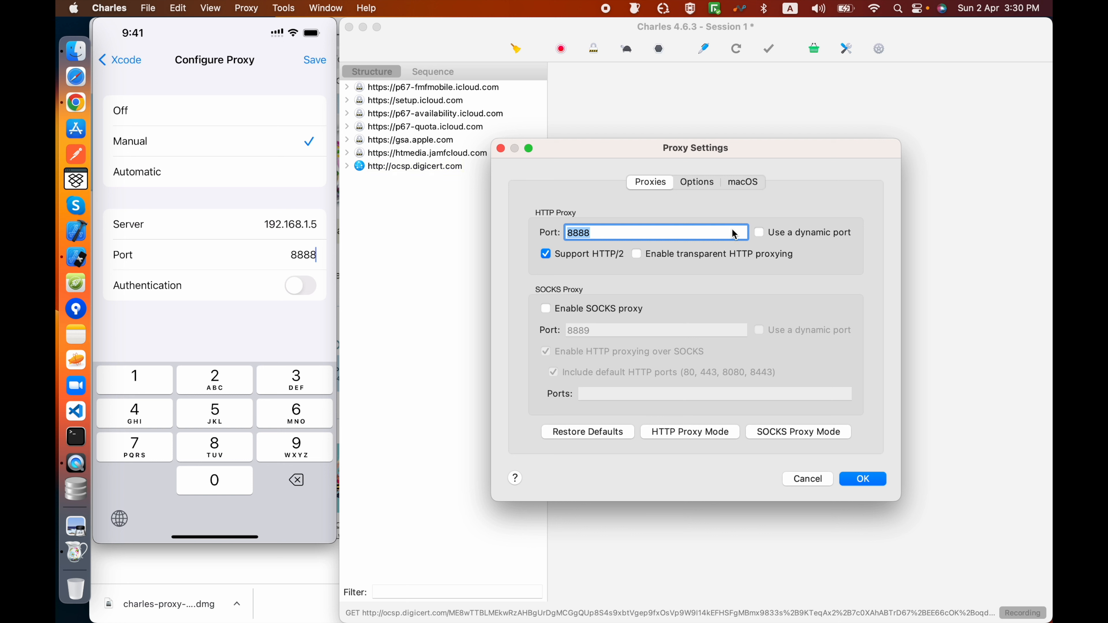
pyautogui.click(501, 148)
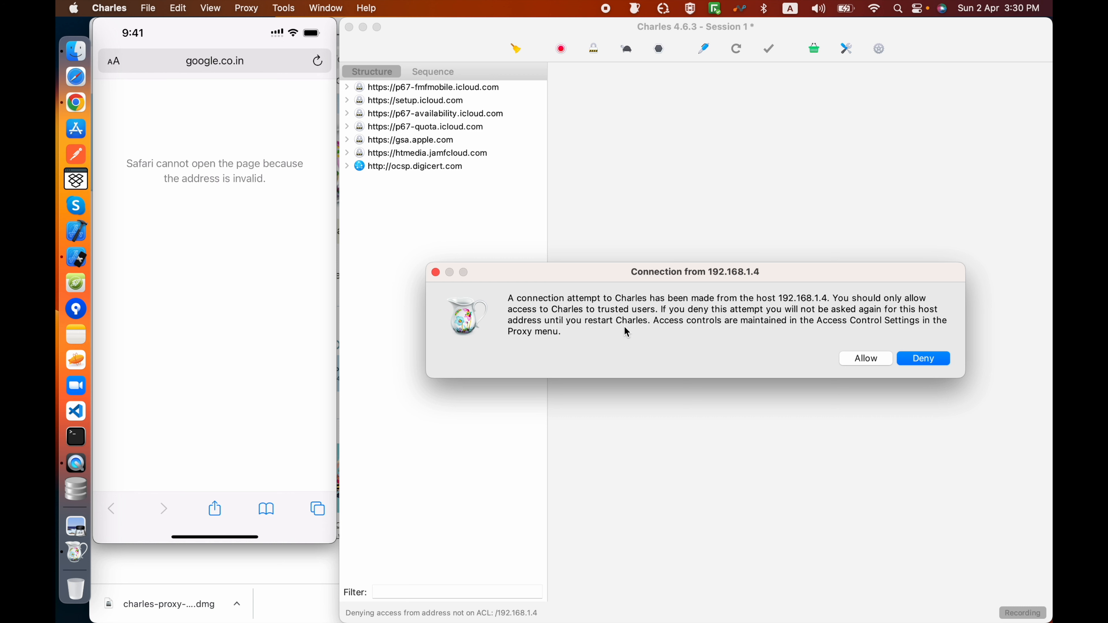
# Step: Allow the connection from host 192.168.1.4 and clear the recorded requests from the session
pyautogui.click(865, 361)
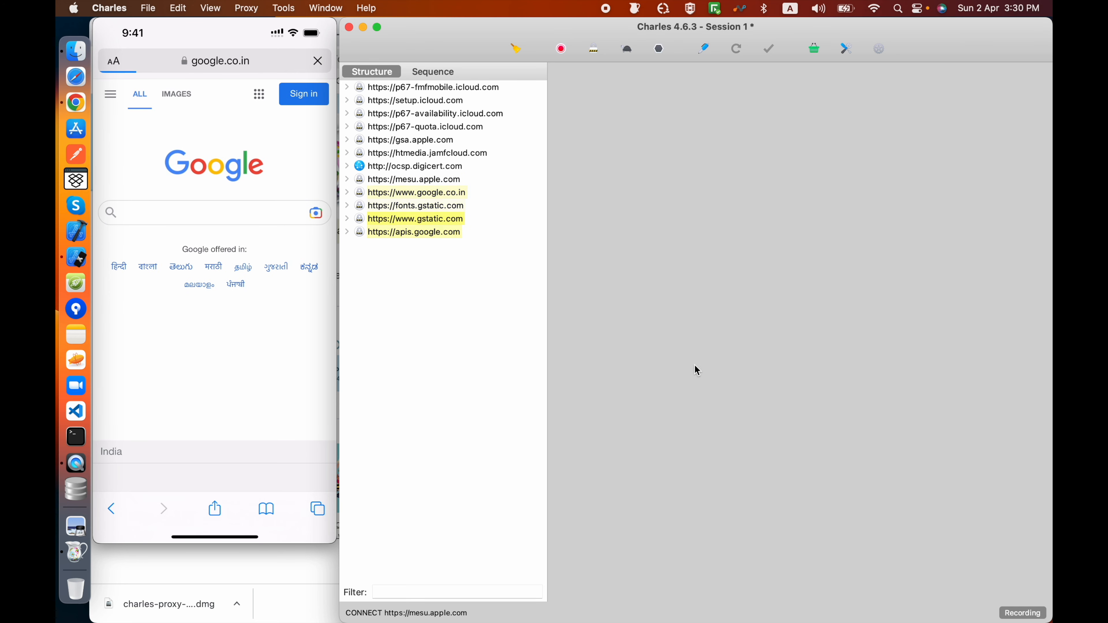
pyautogui.click(516, 48)
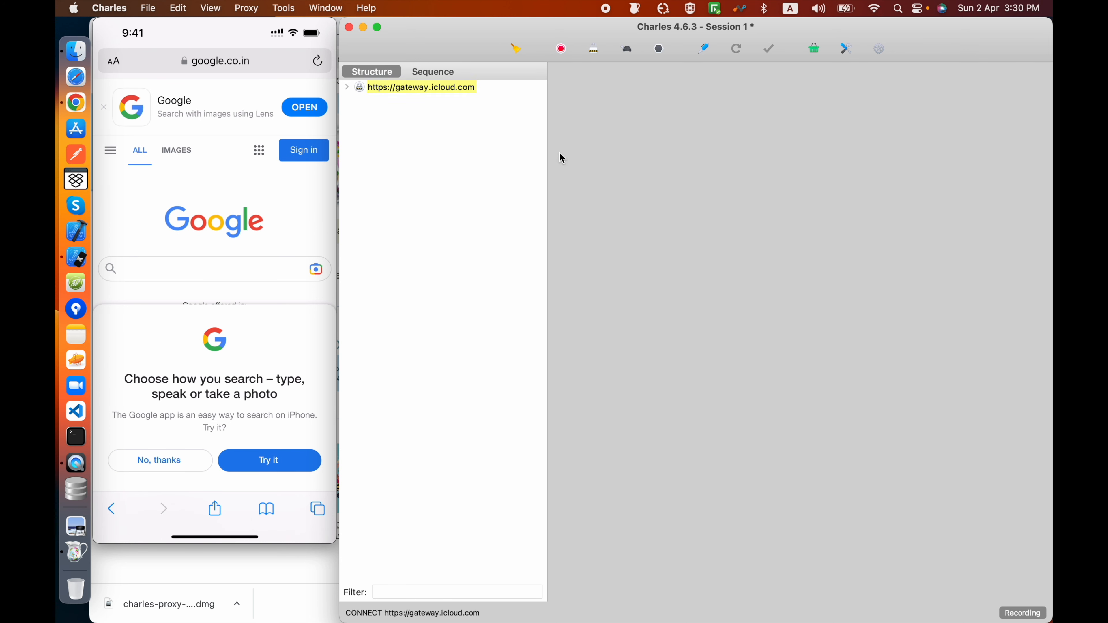
pyautogui.click(515, 46)
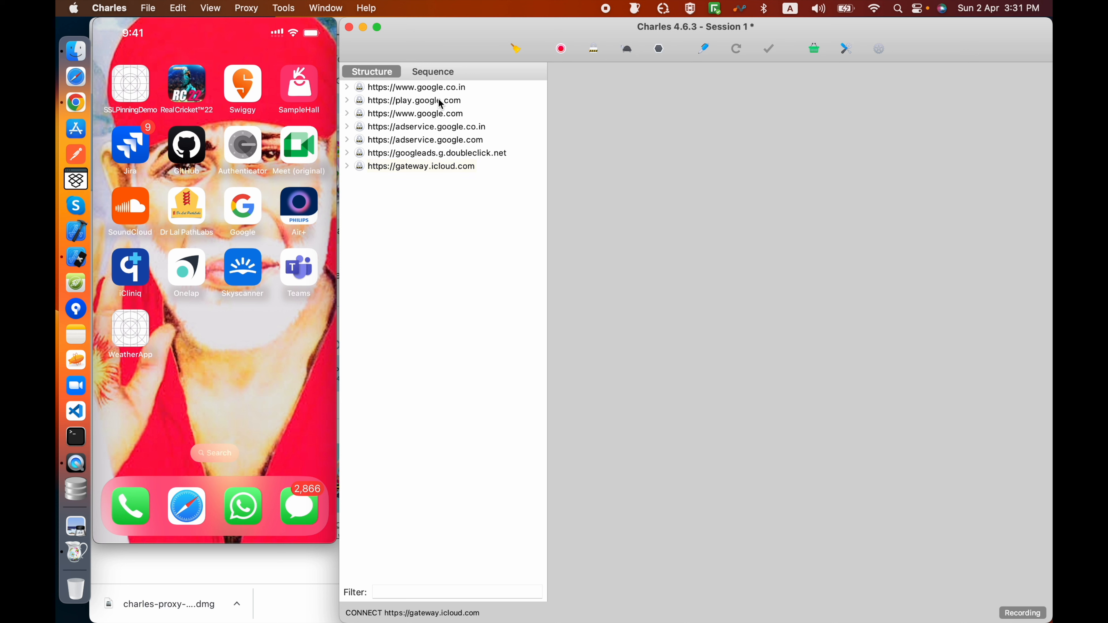
pyautogui.click(516, 52)
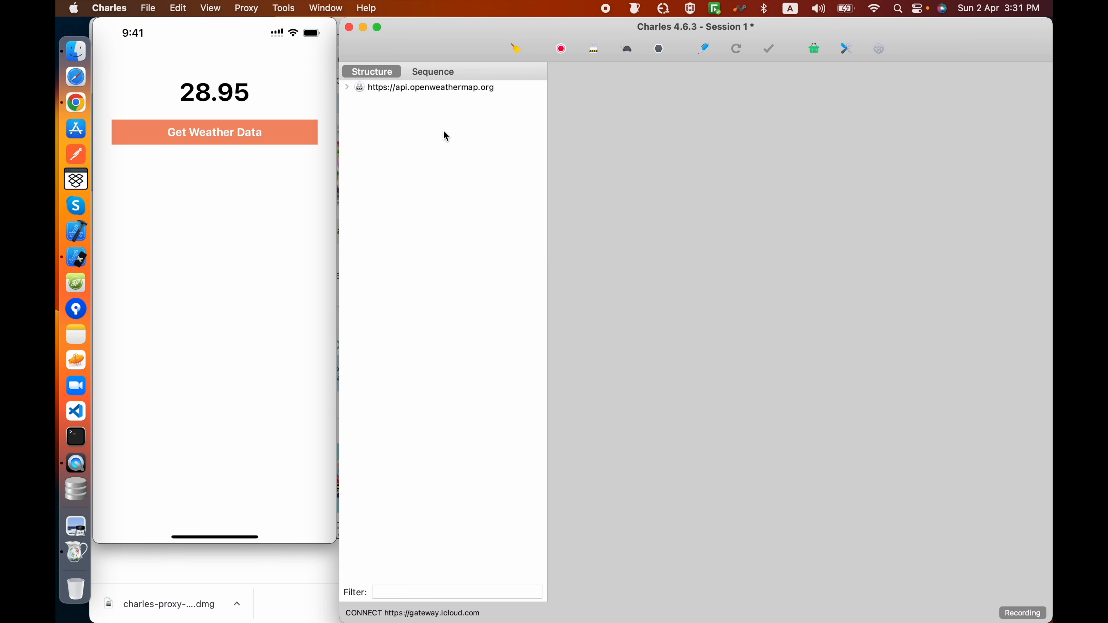
# Step: Examine the overview details of the captured api.openweathermap.org host and its unknown request
pyautogui.click(350, 88)
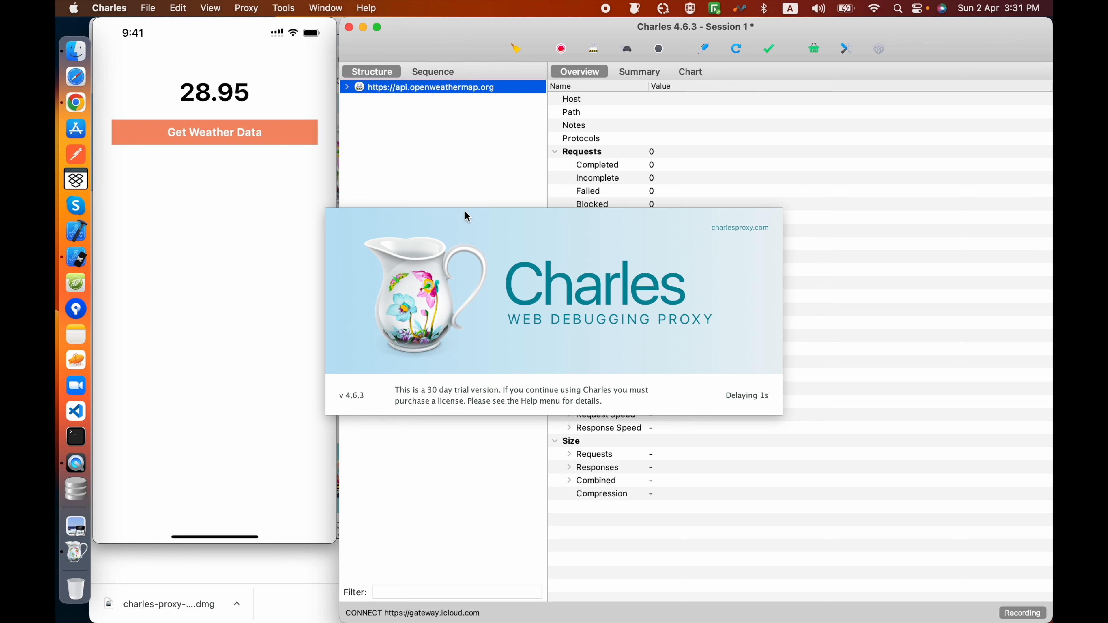
pyautogui.click(347, 88)
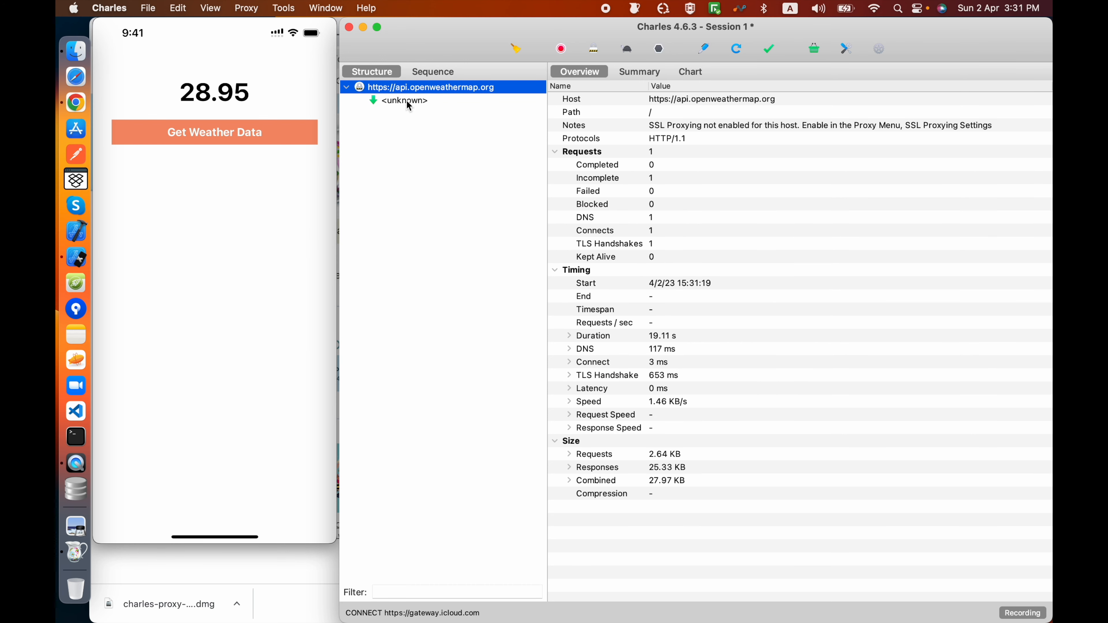
pyautogui.click(418, 100)
pyautogui.click(419, 87)
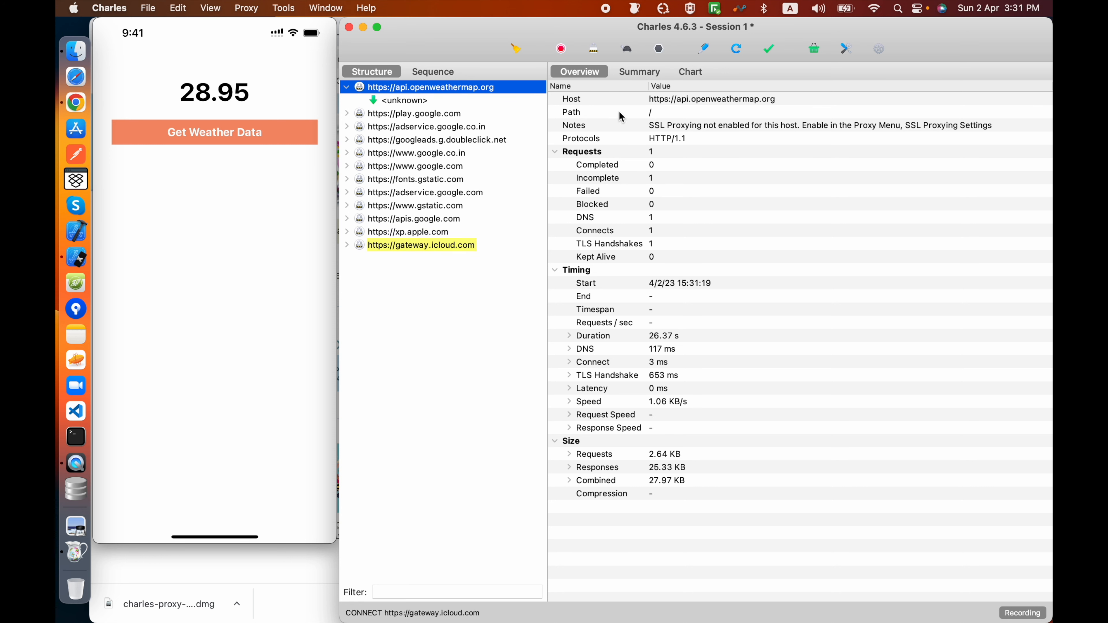
pyautogui.click(398, 103)
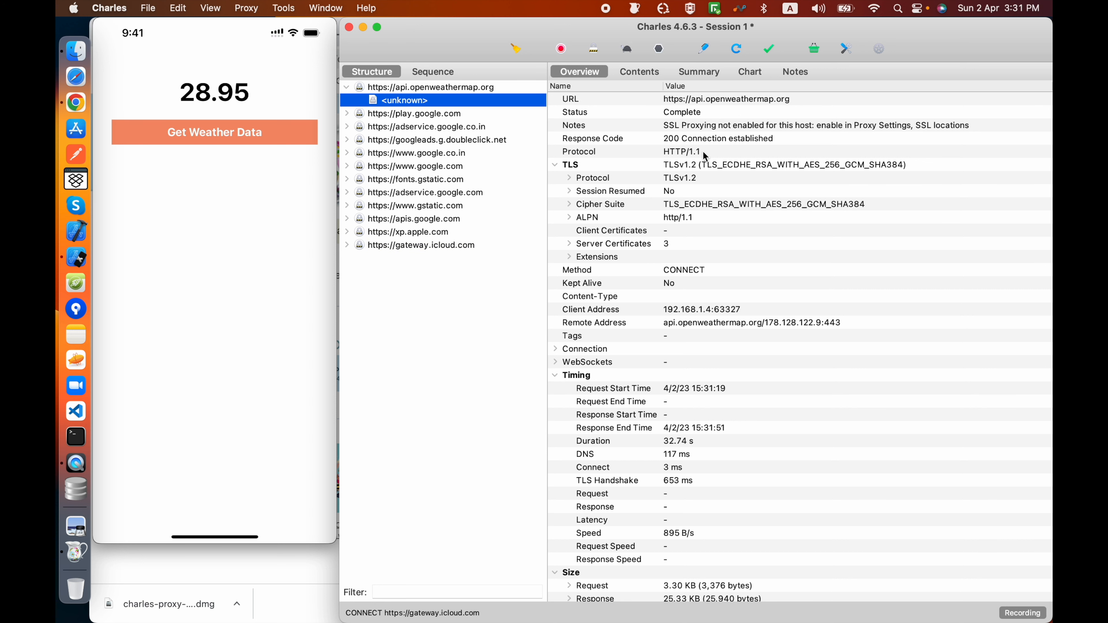
pyautogui.scroll(-1, 783, 404)
pyautogui.scroll(1, 784, 404)
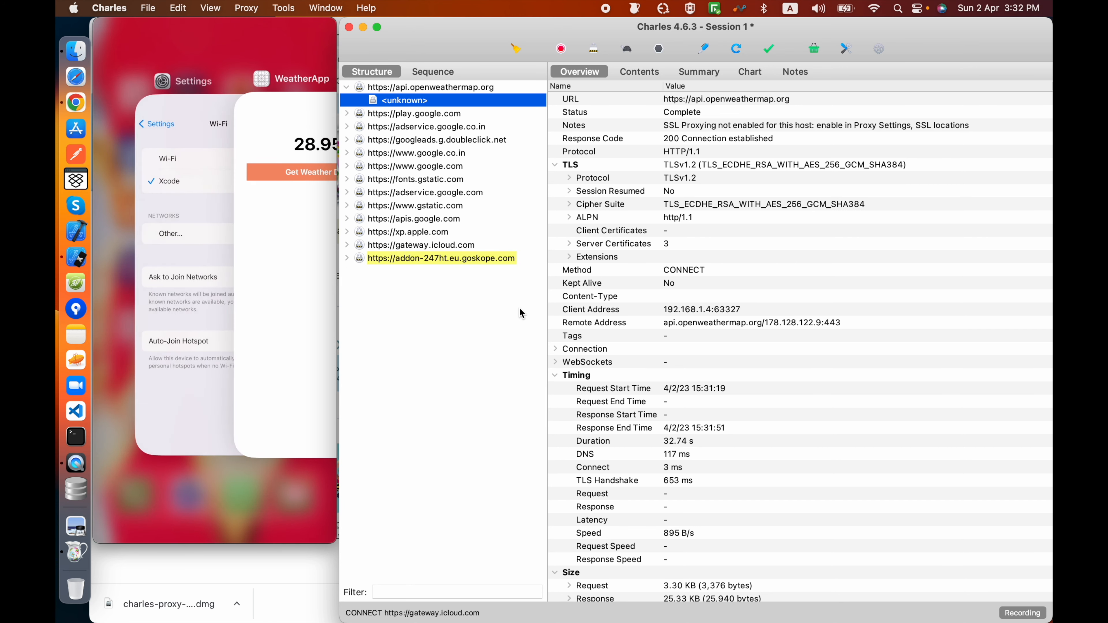
# Step: Clear the recorded session and view the overview of the new request under api.openweathermap.org
pyautogui.click(516, 49)
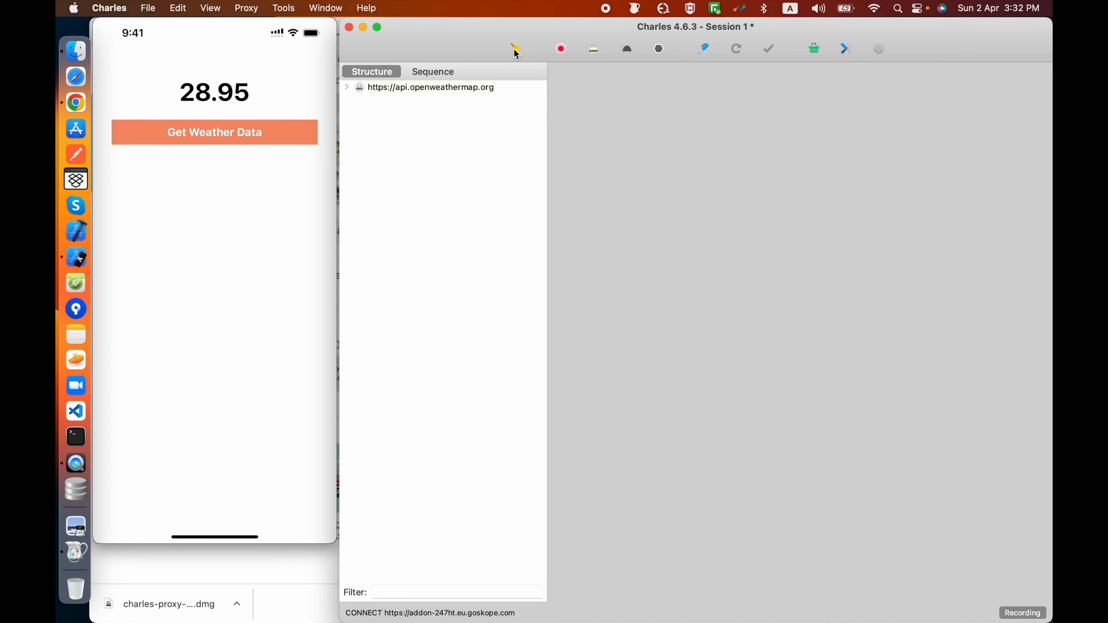
pyautogui.click(347, 87)
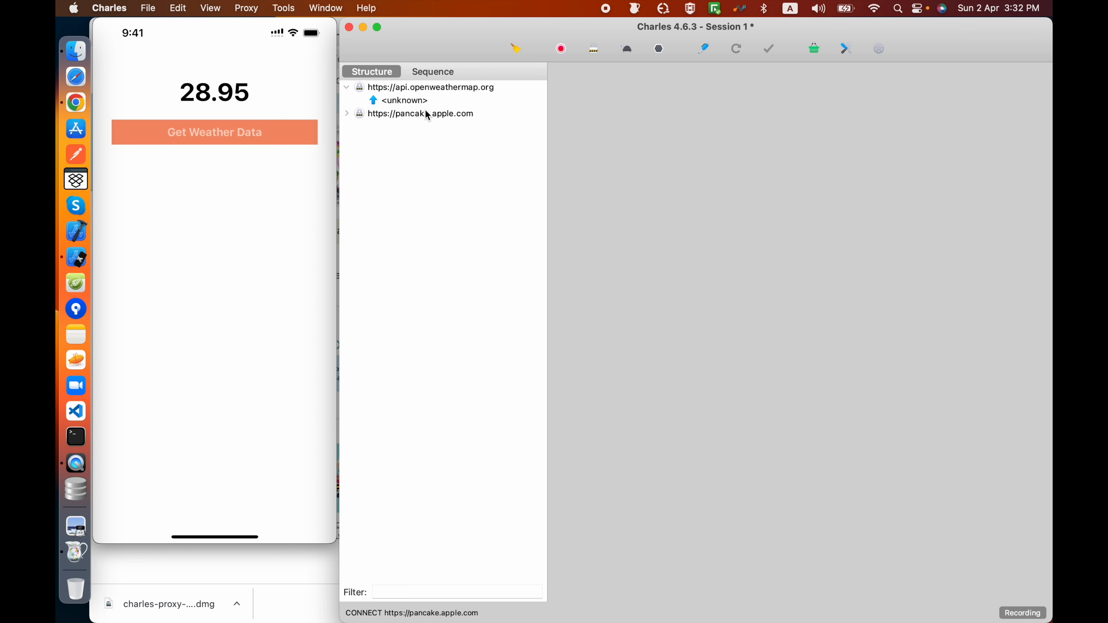
pyautogui.click(407, 102)
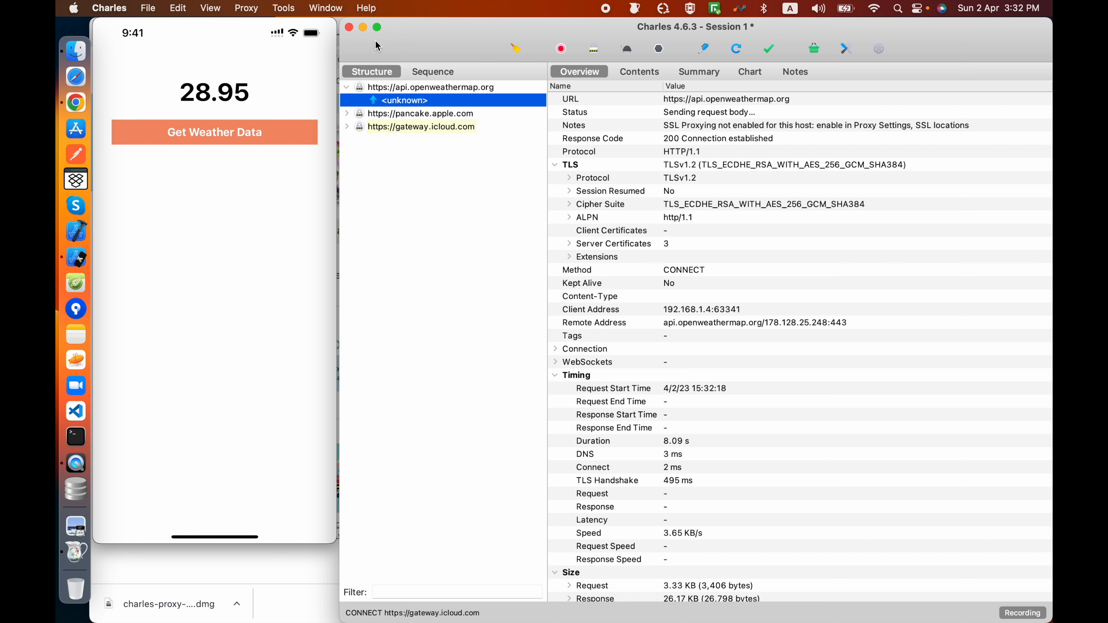
# Step: Turn off the macOS proxy, then clear the recorded session to look at the new request under api.openweathermap.org
pyautogui.click(236, 9)
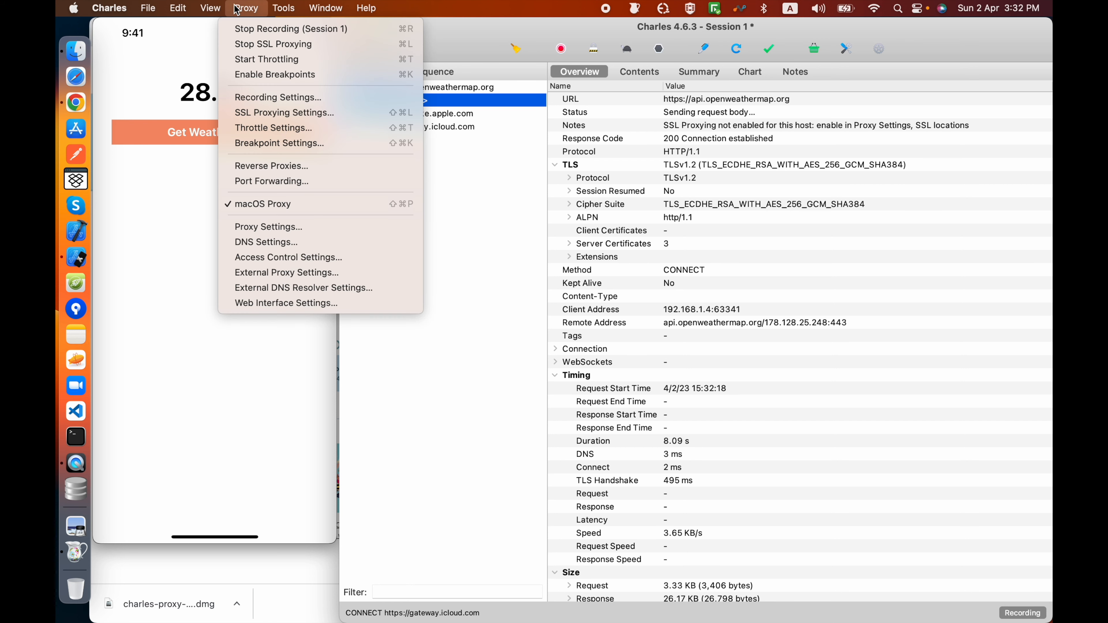
pyautogui.click(248, 207)
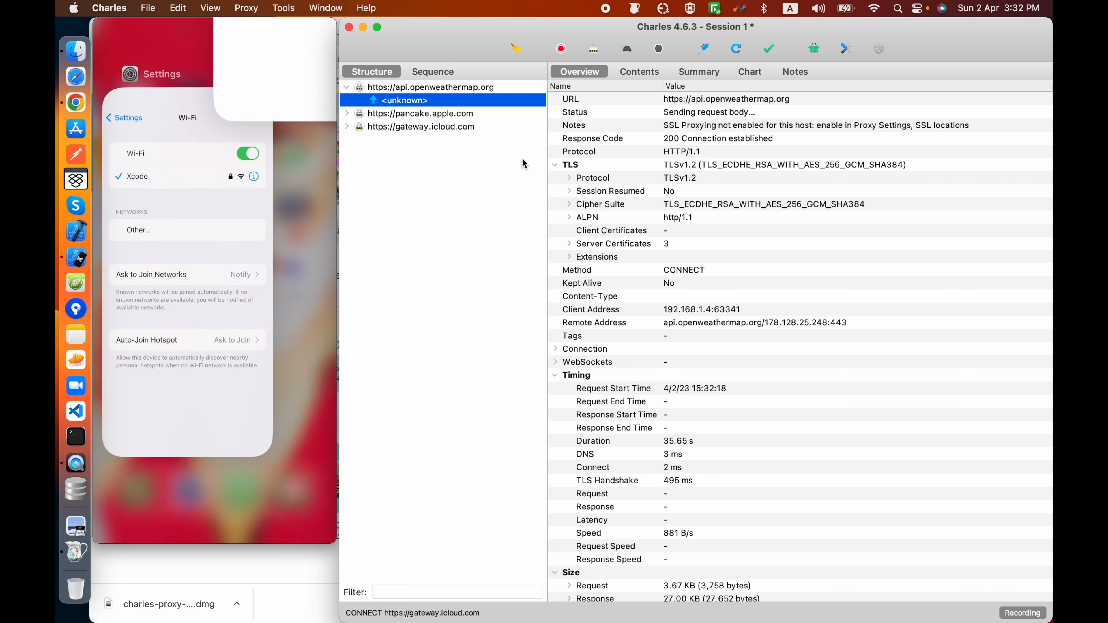
pyautogui.click(515, 48)
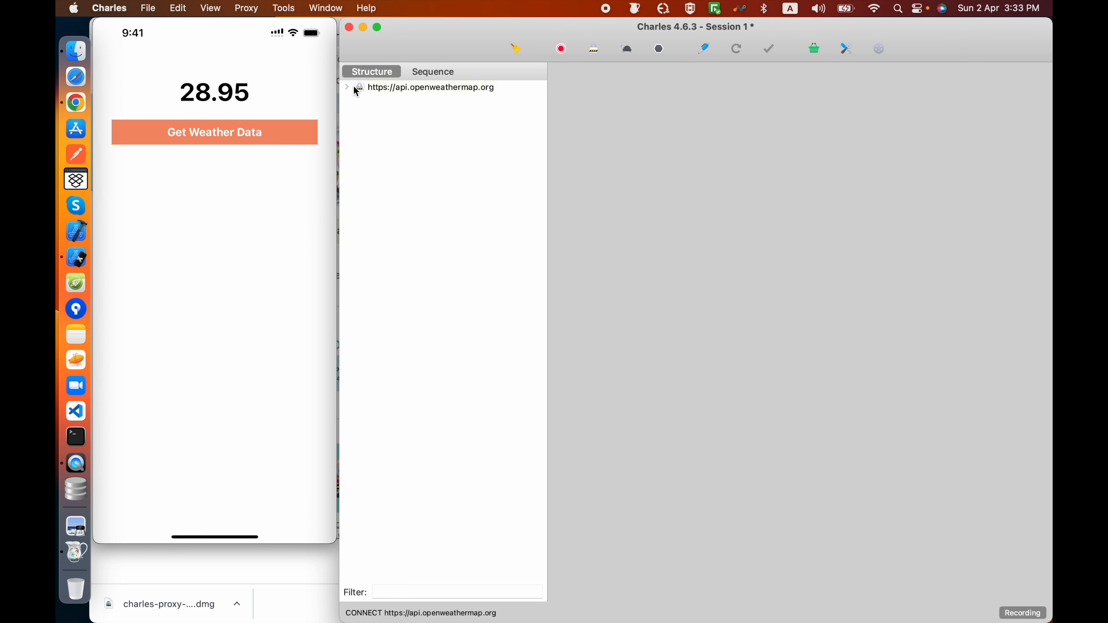
pyautogui.click(347, 88)
# Step: Disable enabling the macOS proxy on launch in the macOS proxy settings
pyautogui.click(367, 7)
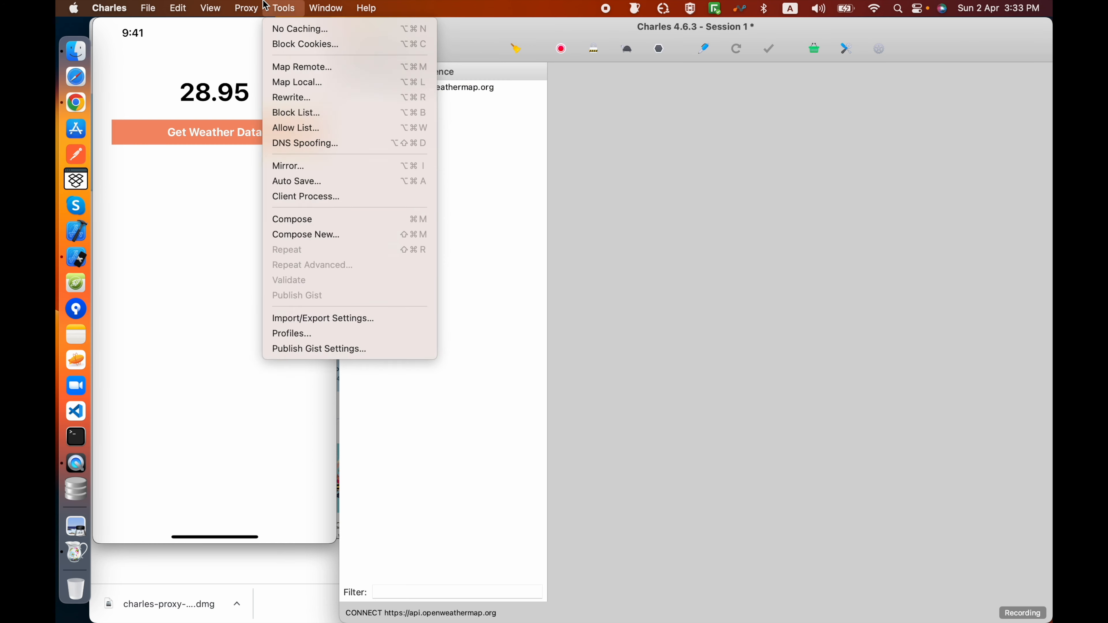
pyautogui.moveTo(257, 4)
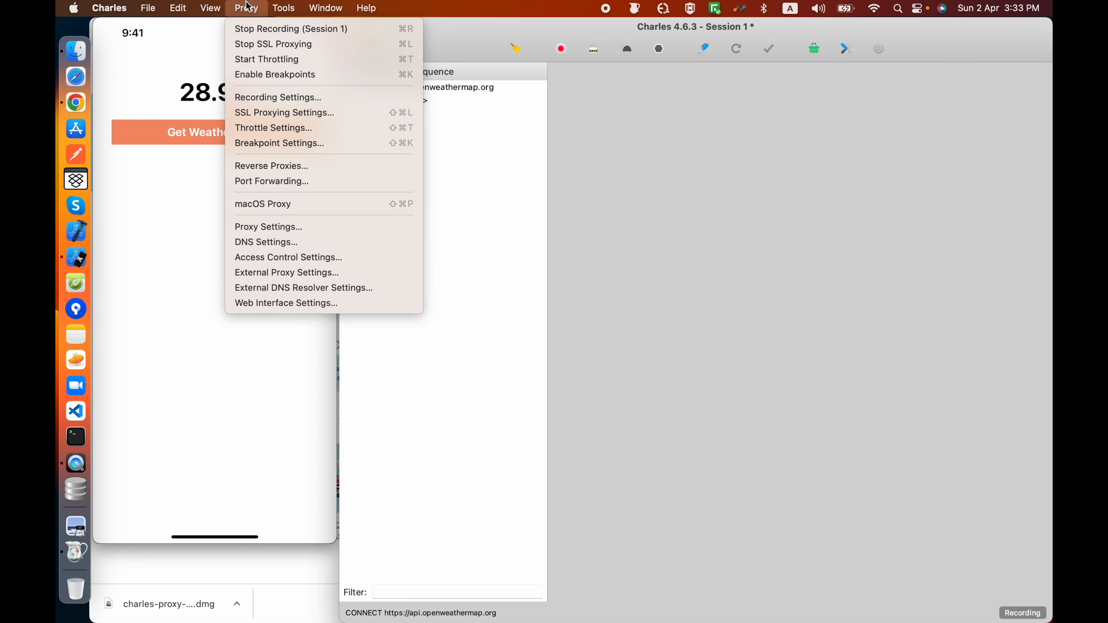
pyautogui.click(285, 226)
pyautogui.click(747, 183)
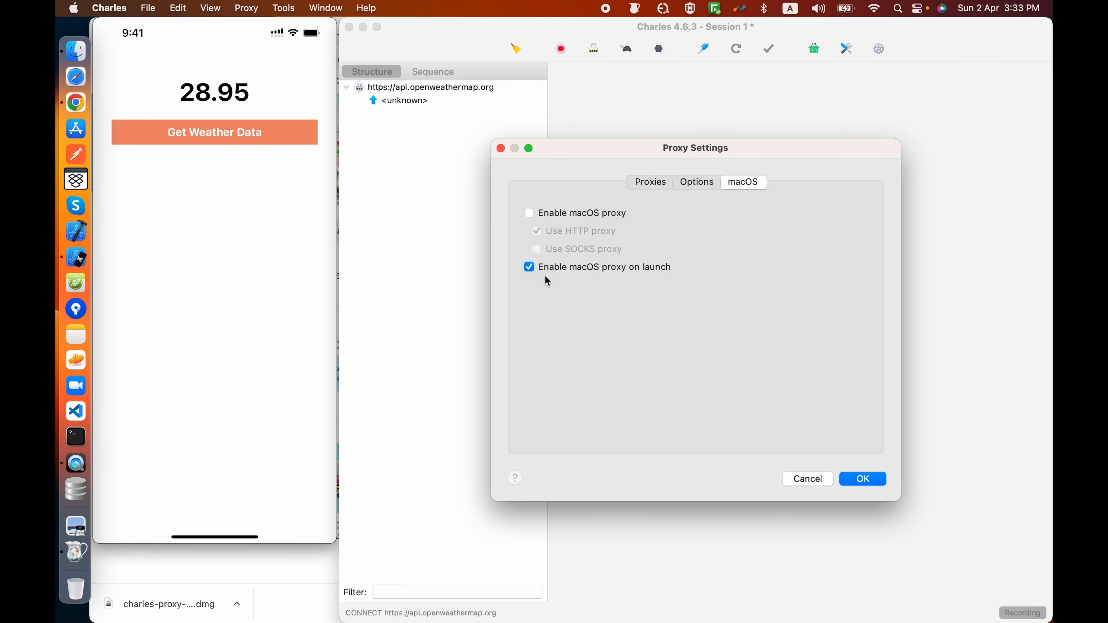
pyautogui.click(530, 268)
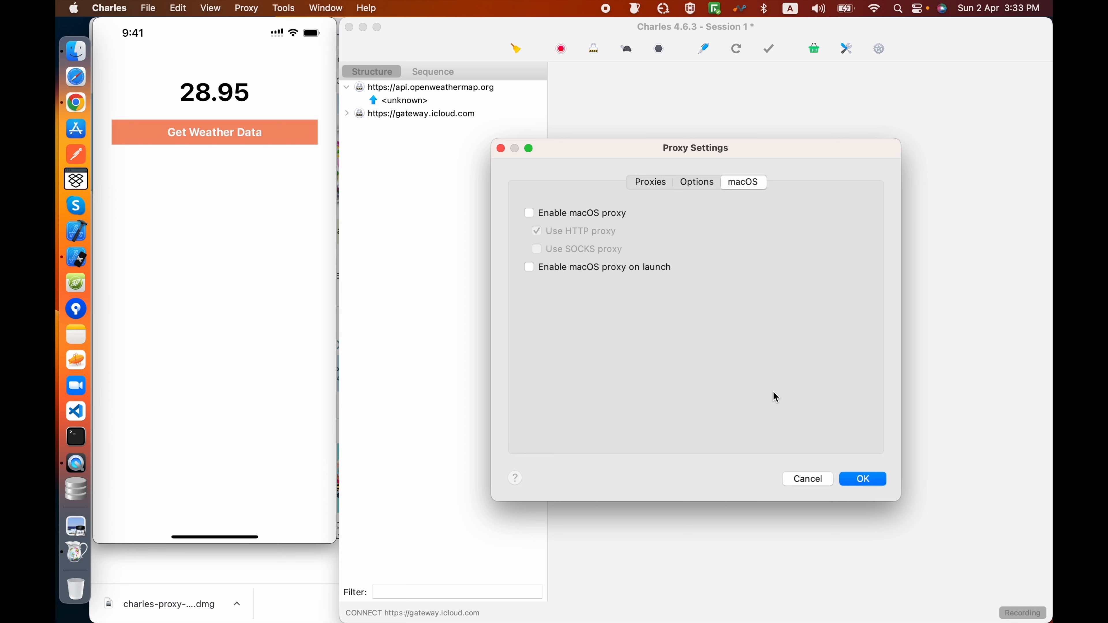
pyautogui.click(863, 479)
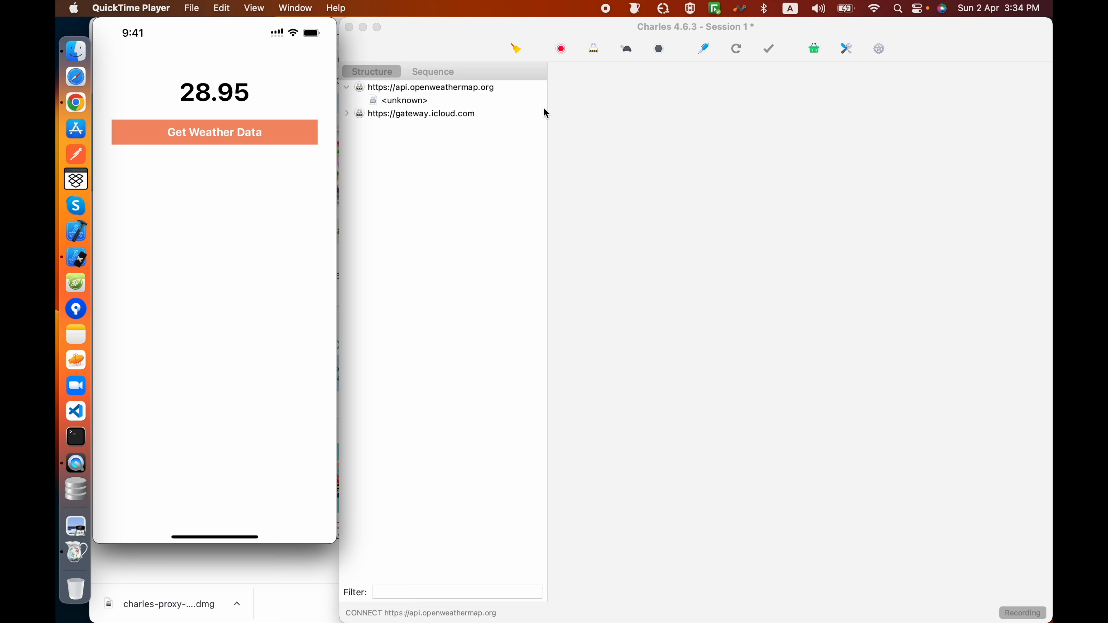
# Step: Check the api.openweathermap.org host's overview and open the instructions for installing the Charles root certificate on a mobile device
pyautogui.click(463, 87)
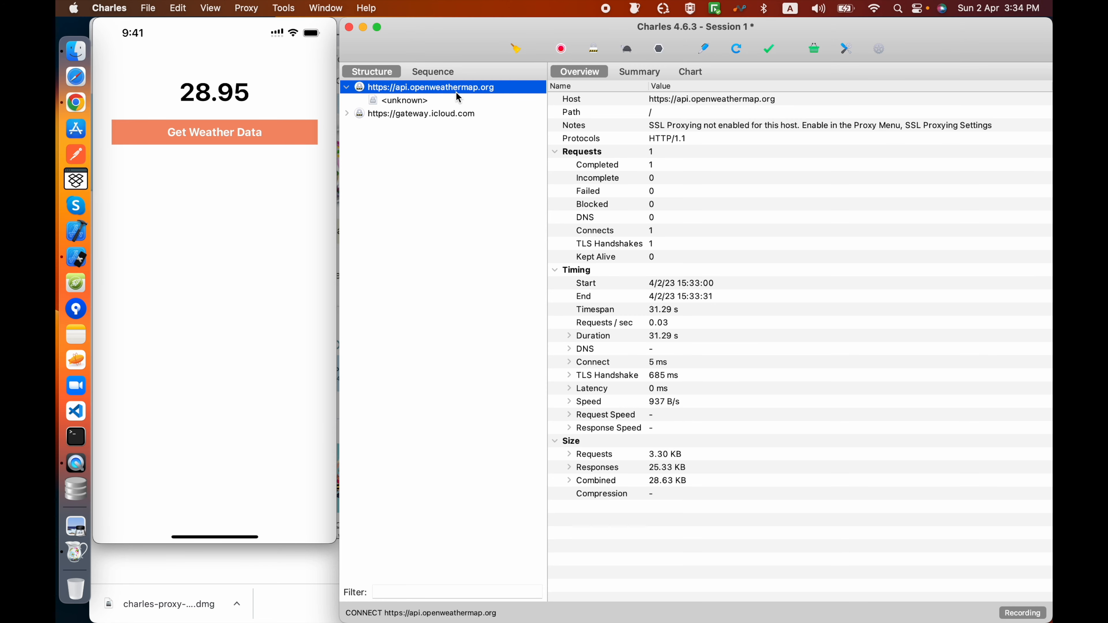
pyautogui.moveTo(287, 136)
pyautogui.click(371, 7)
pyautogui.moveTo(423, 123)
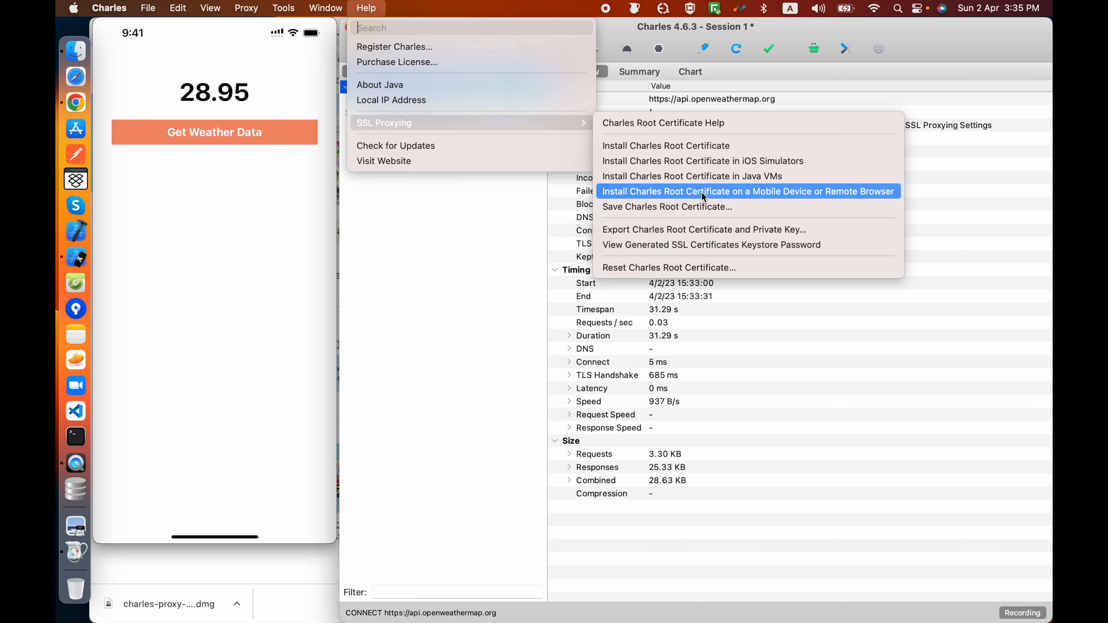
pyautogui.click(753, 195)
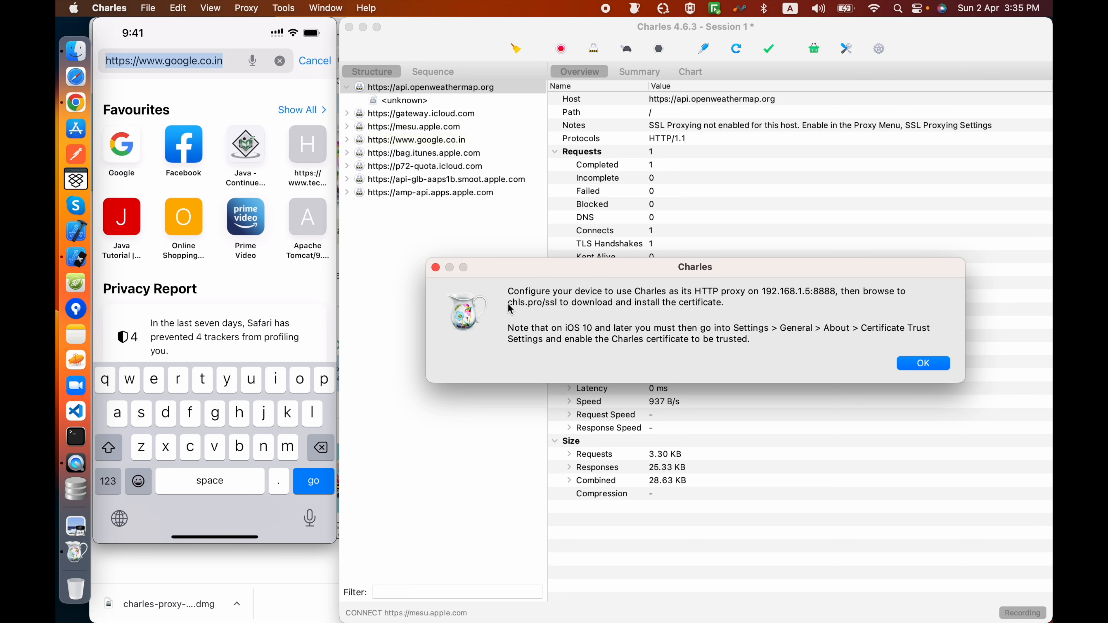
# Step: On the iPhone, browse to chls.pro/ssl to install and fully trust the Charles root certificate, and close the certificate instructions
pyautogui.write('chls.pro')
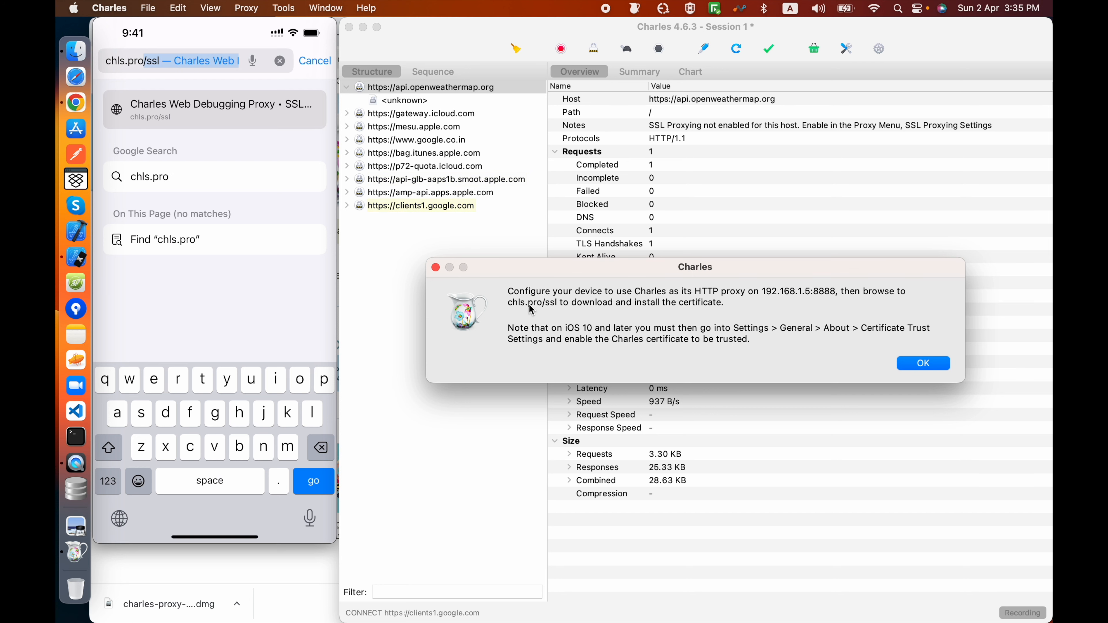
pyautogui.press('Return')
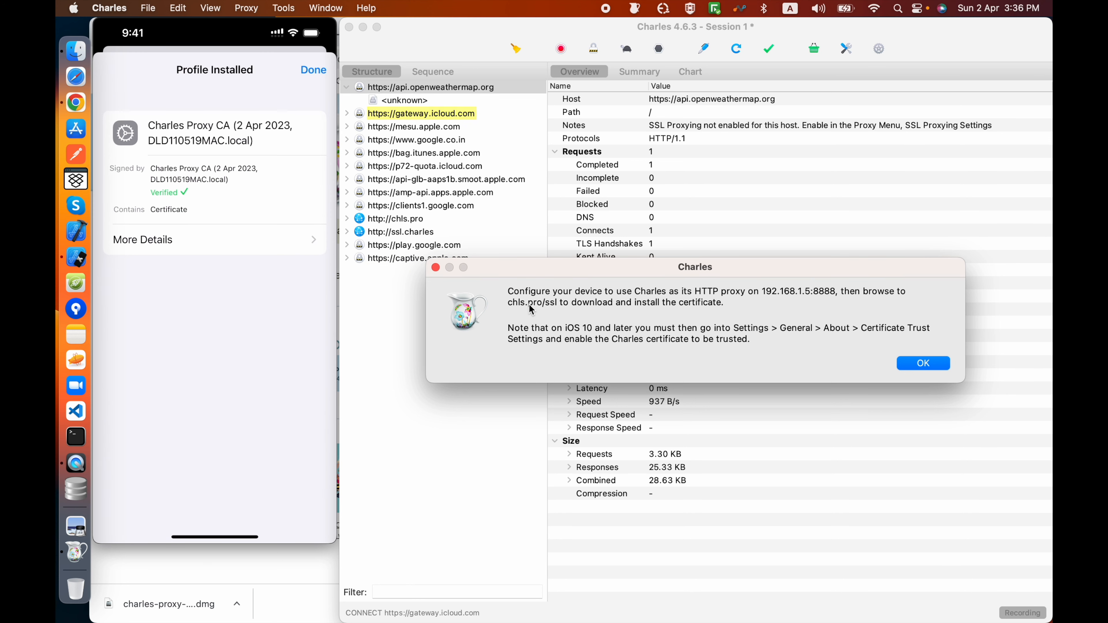
pyautogui.moveTo(165, 193)
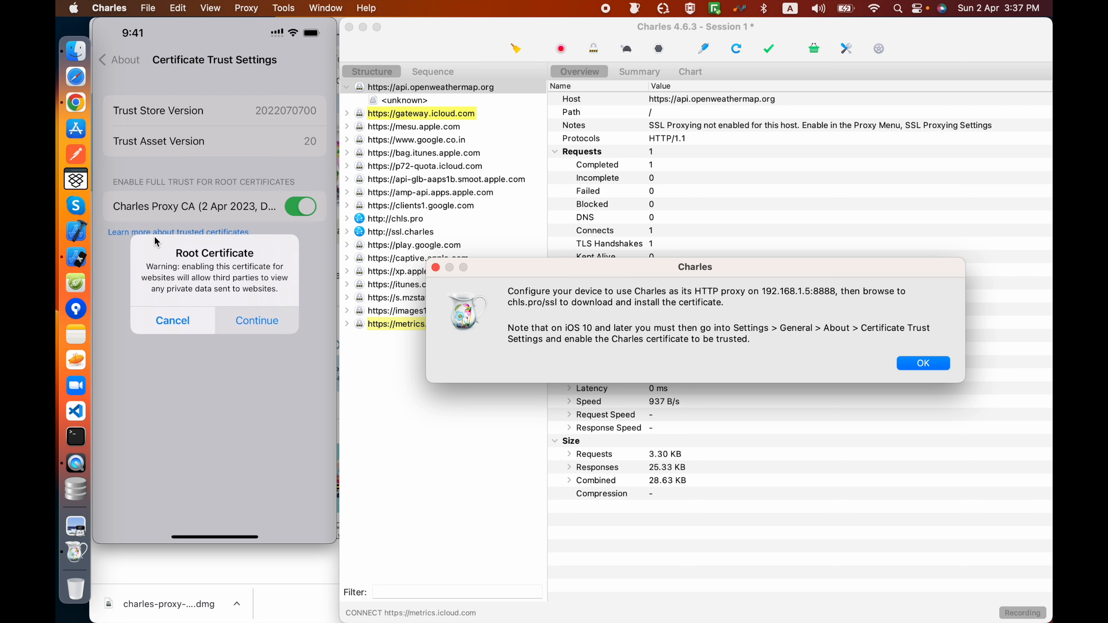
pyautogui.click(922, 363)
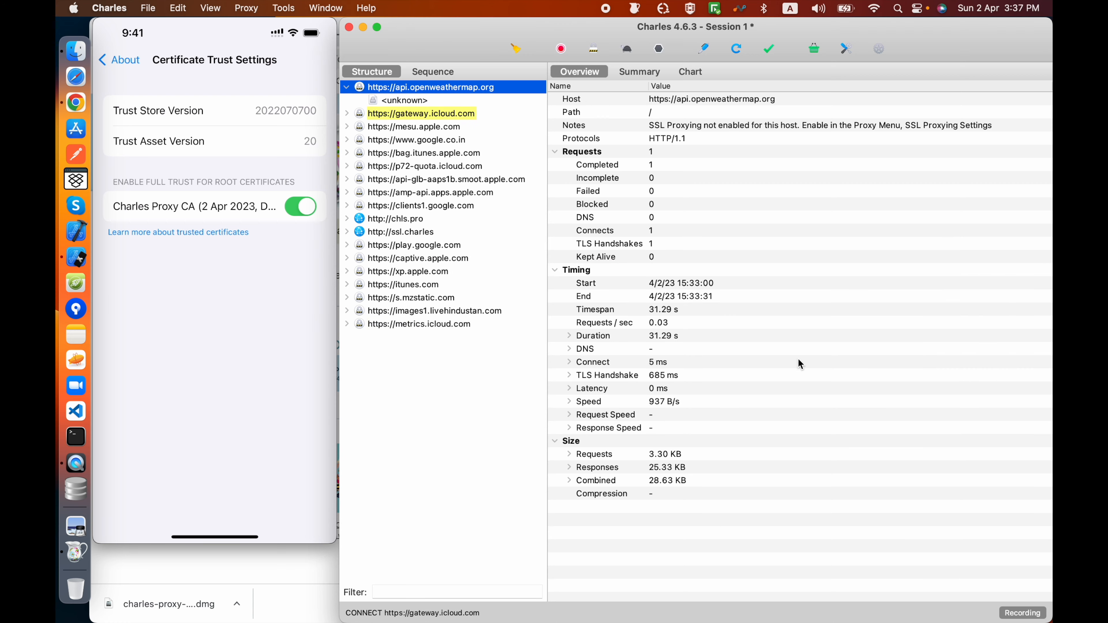
# Step: Clear the recorded session and inspect the newly captured api.openweathermap.org host and its request
pyautogui.click(522, 54)
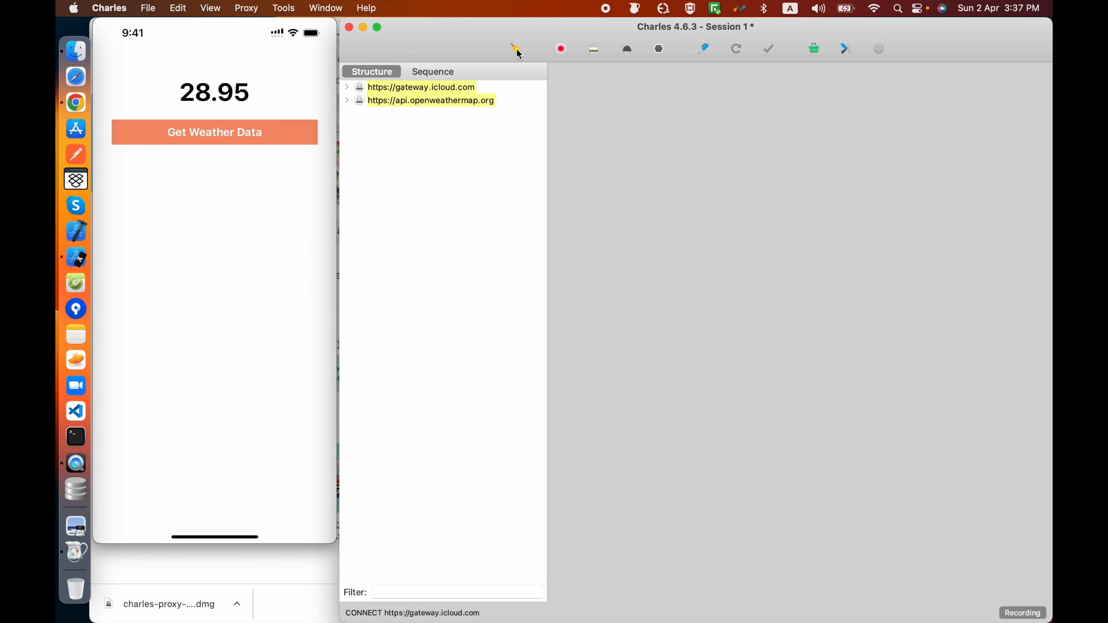
pyautogui.click(347, 100)
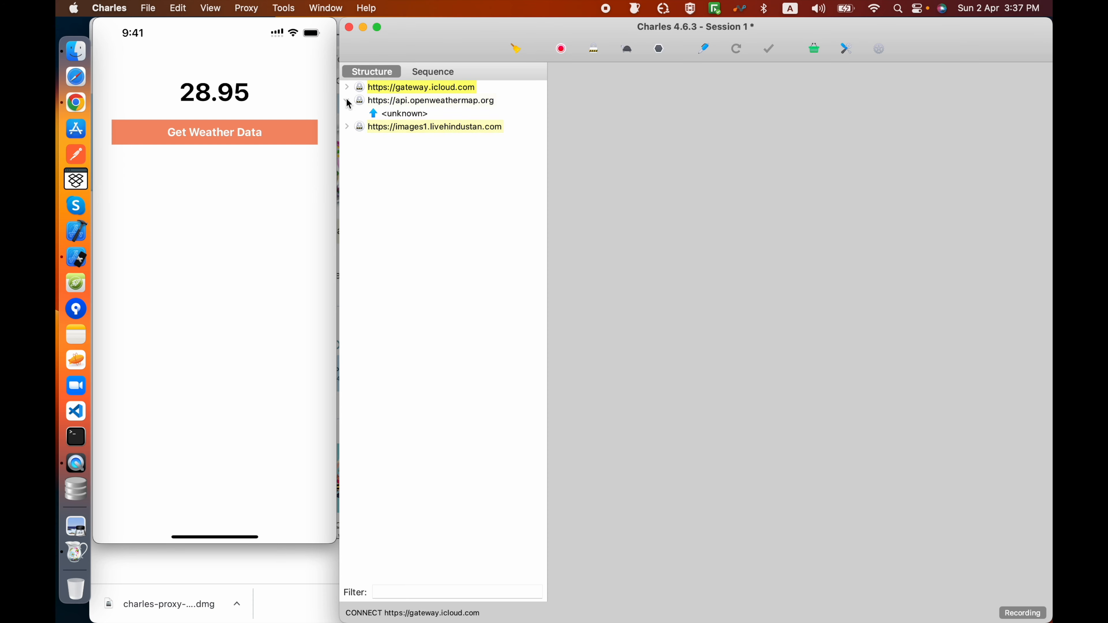
pyautogui.click(405, 113)
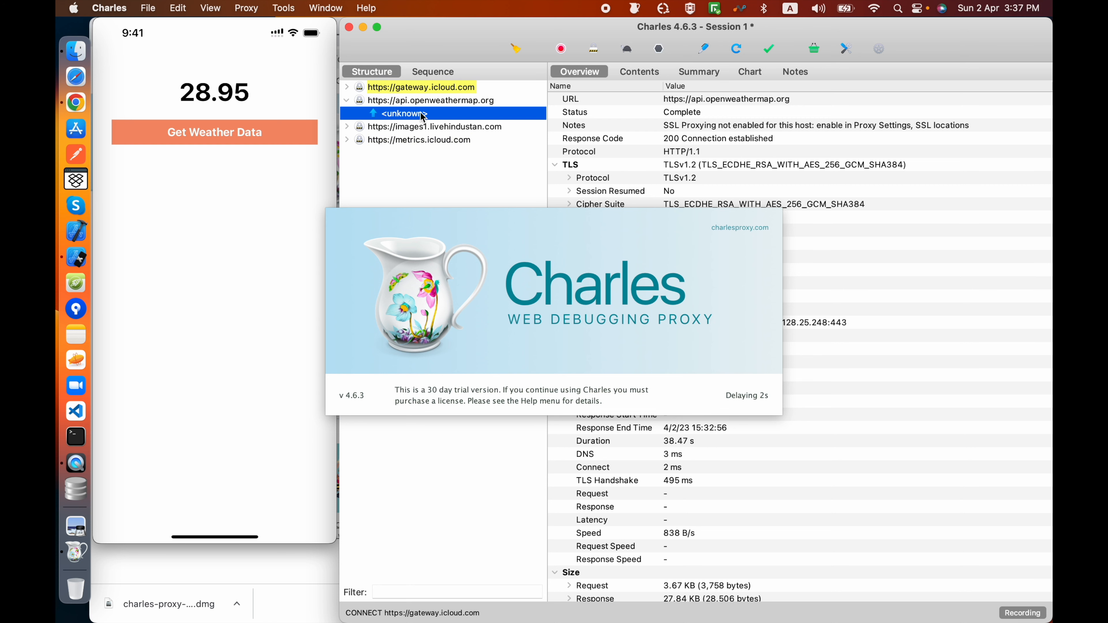
pyautogui.click(408, 103)
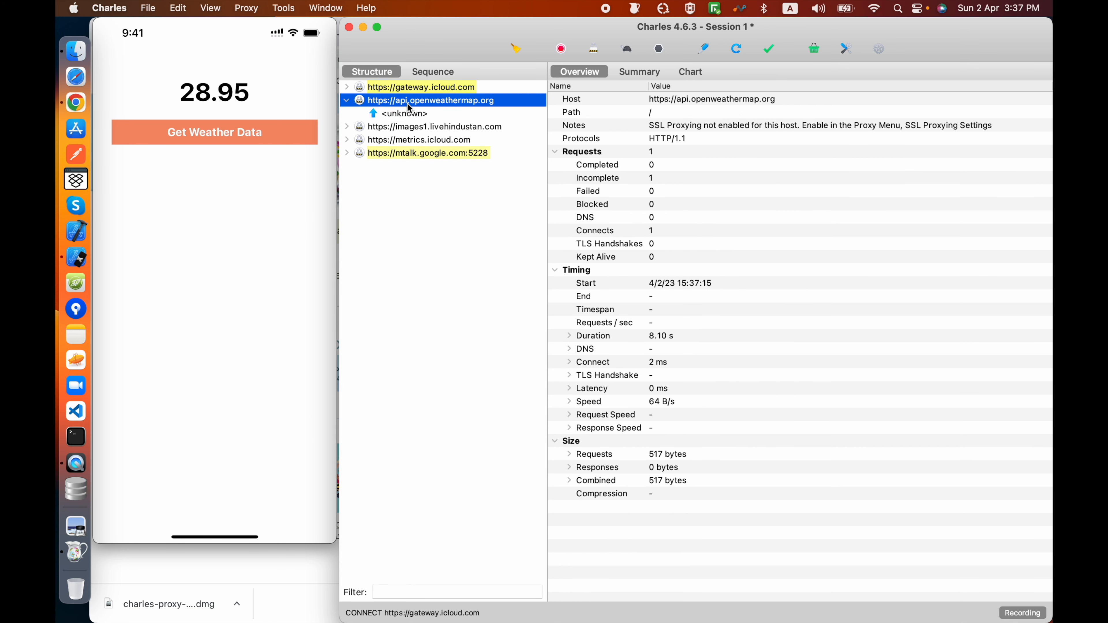
pyautogui.rightClick(409, 107)
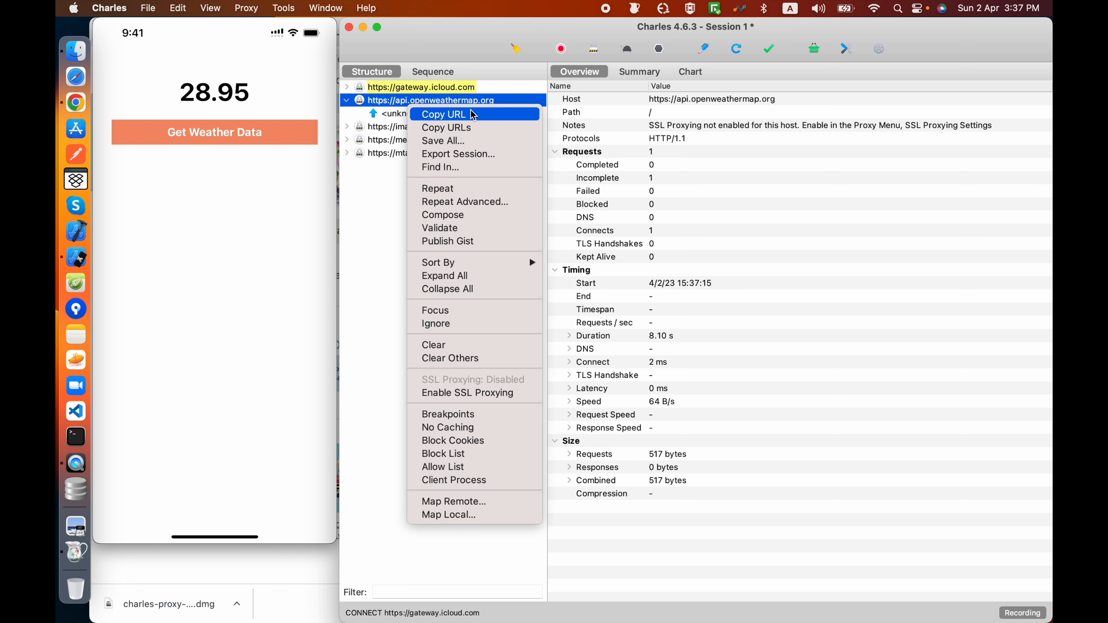
pyautogui.click(382, 290)
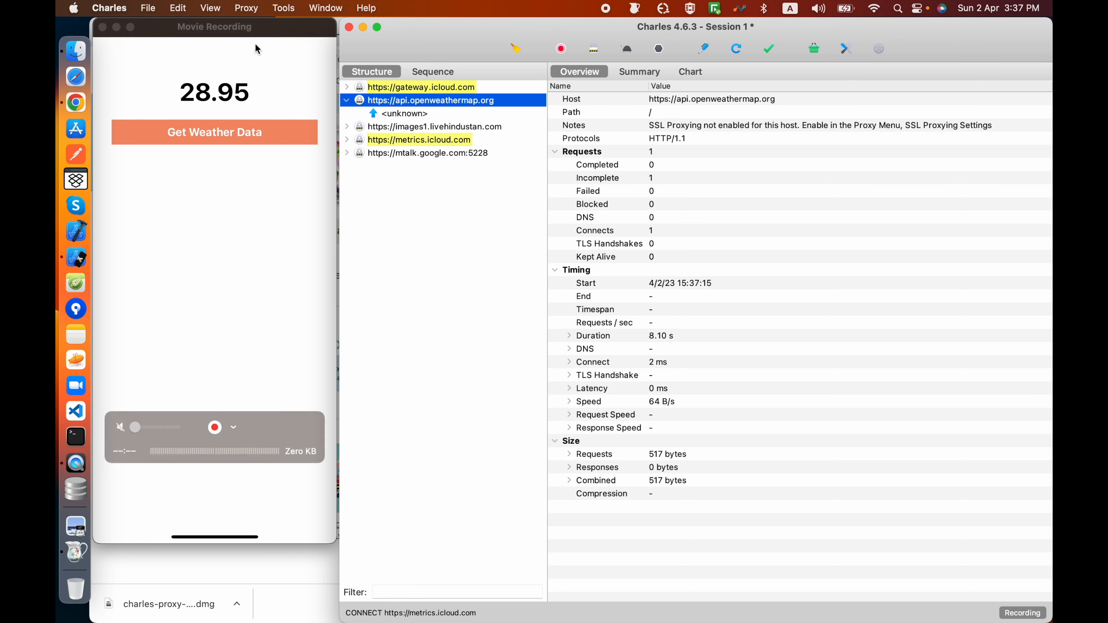
pyautogui.click(247, 8)
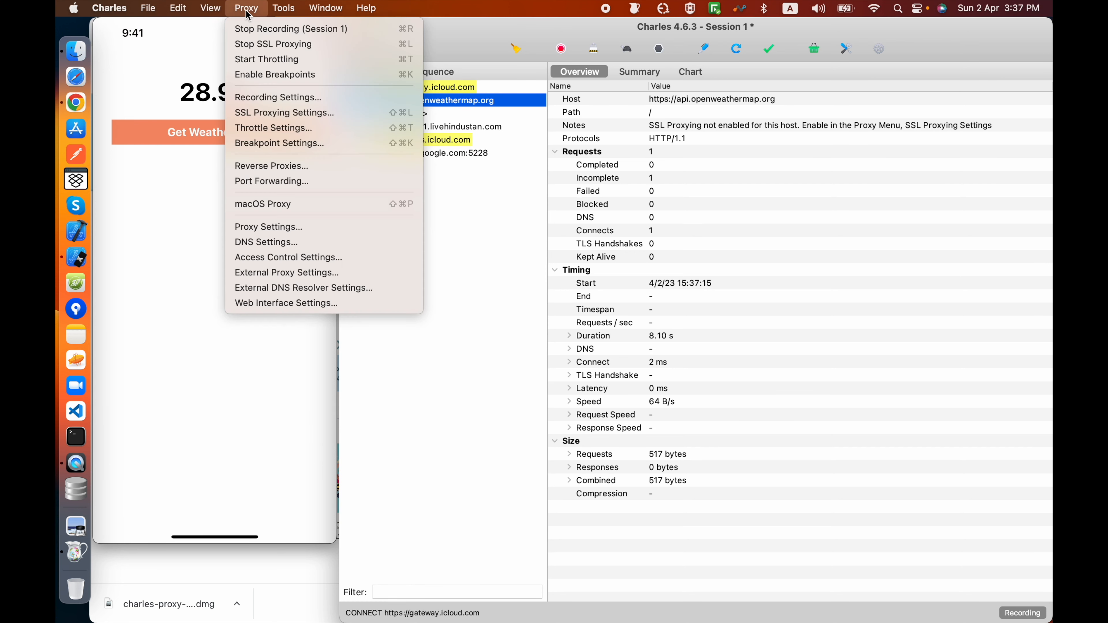
pyautogui.click(285, 113)
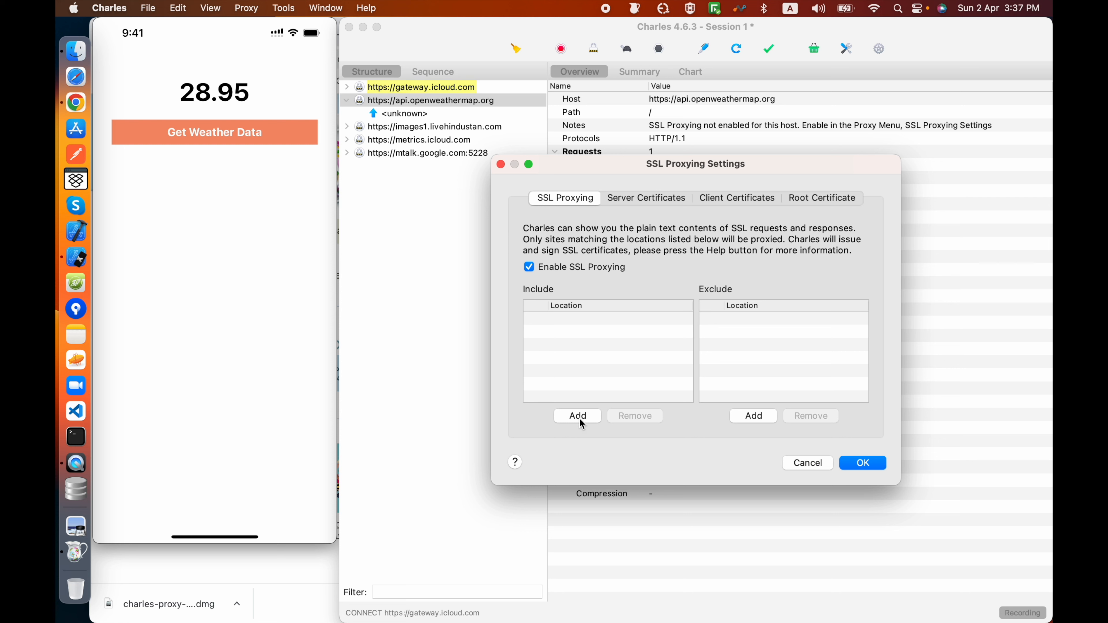
pyautogui.click(577, 417)
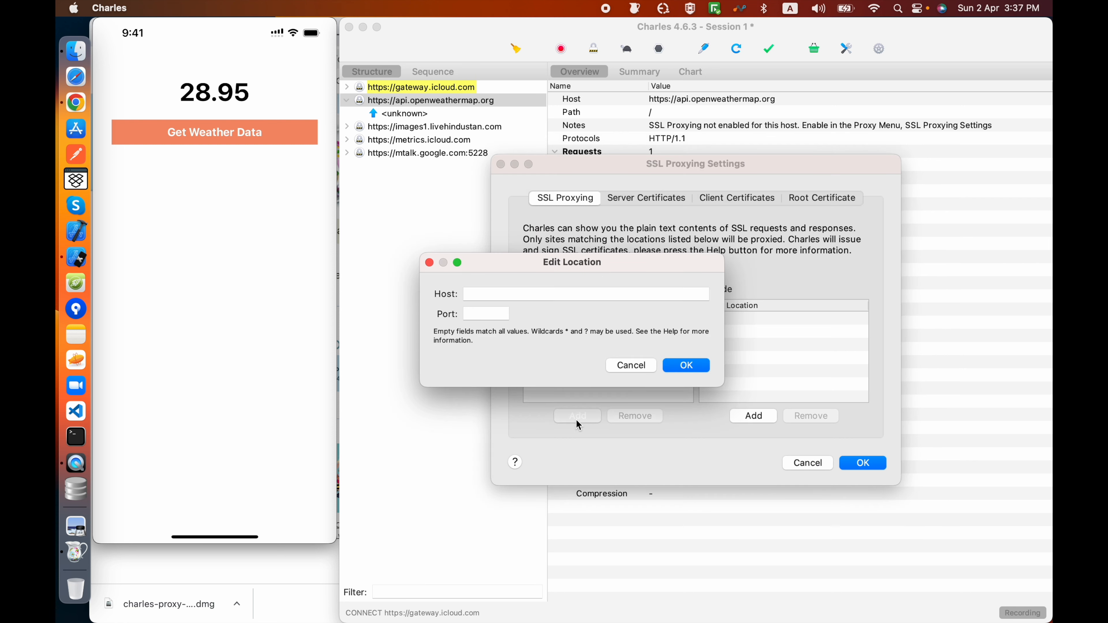
pyautogui.click(630, 367)
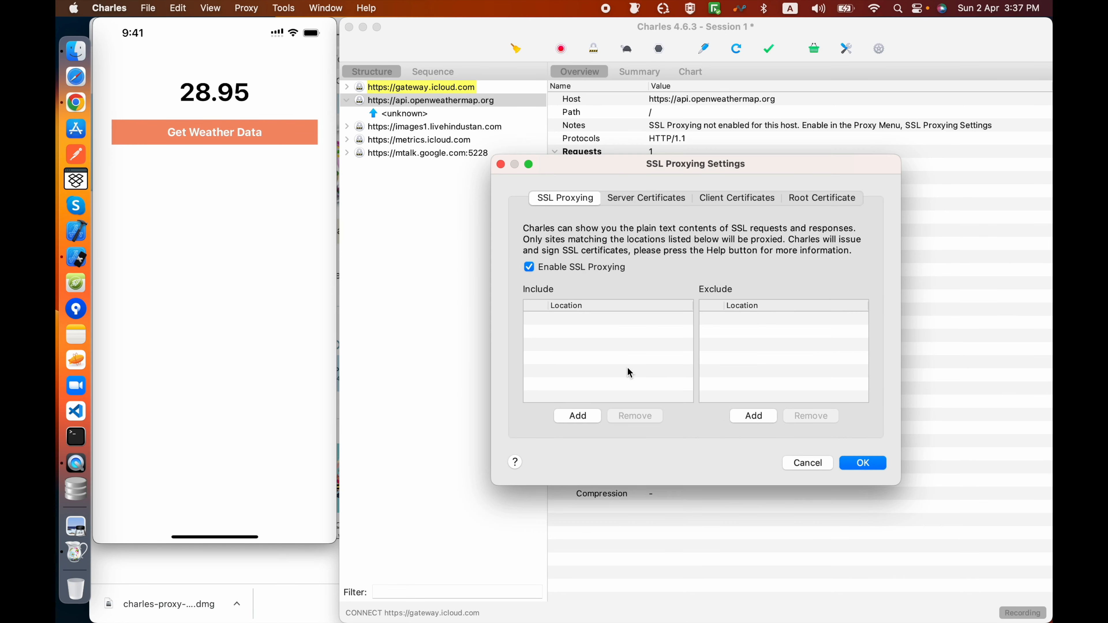
pyautogui.click(785, 460)
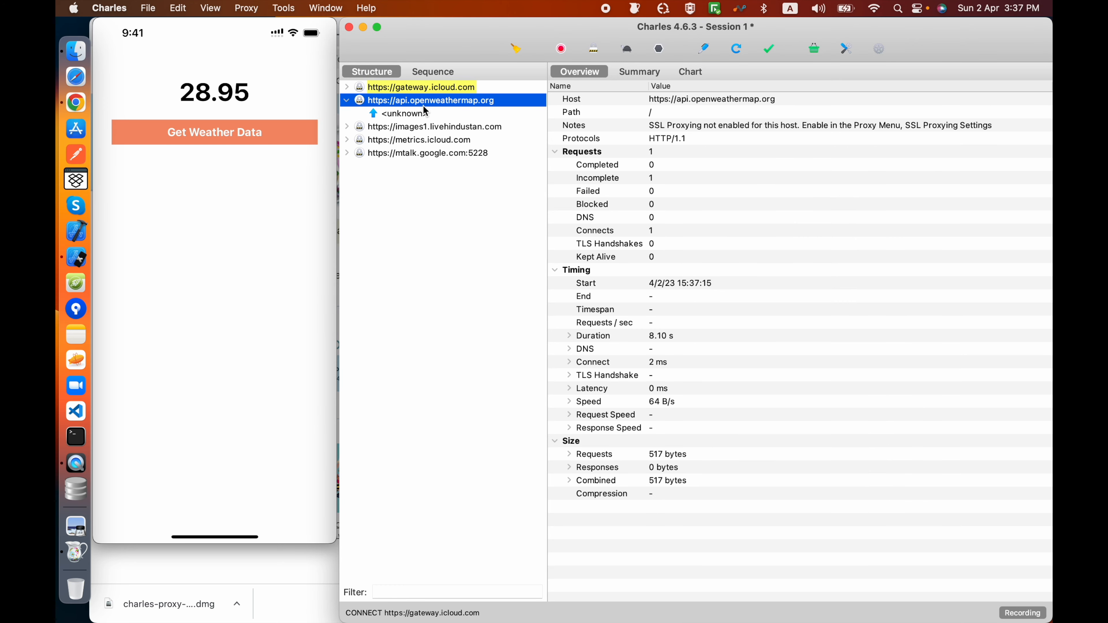
# Step: Enable SSL Proxying for the api.openweathermap.org host and review its location entry in the SSL Proxying settings
pyautogui.rightClick(438, 103)
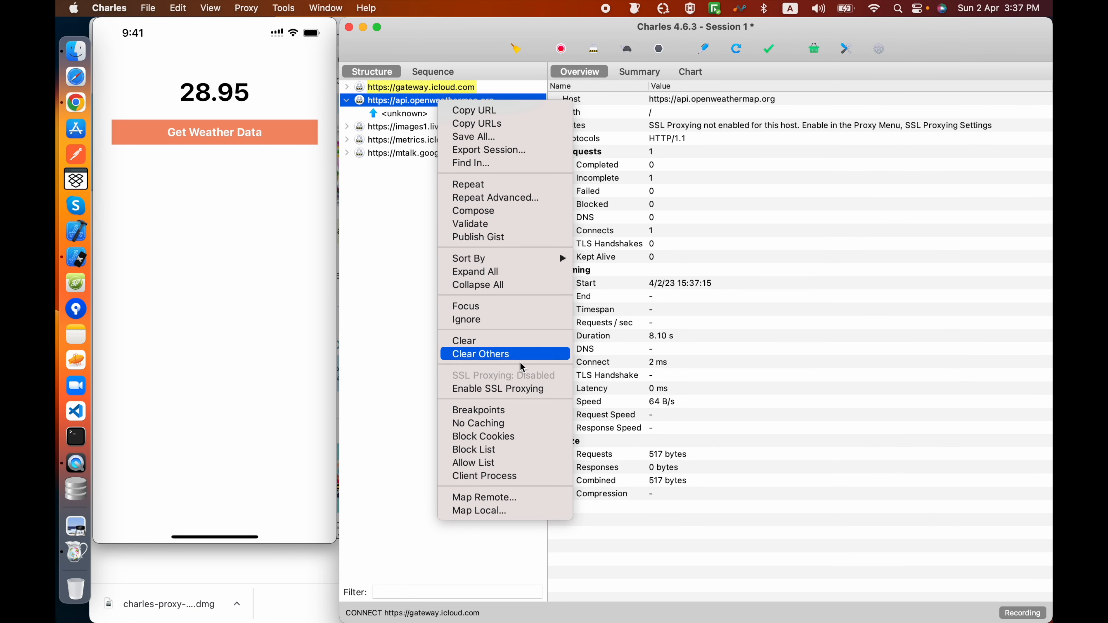
pyautogui.click(514, 389)
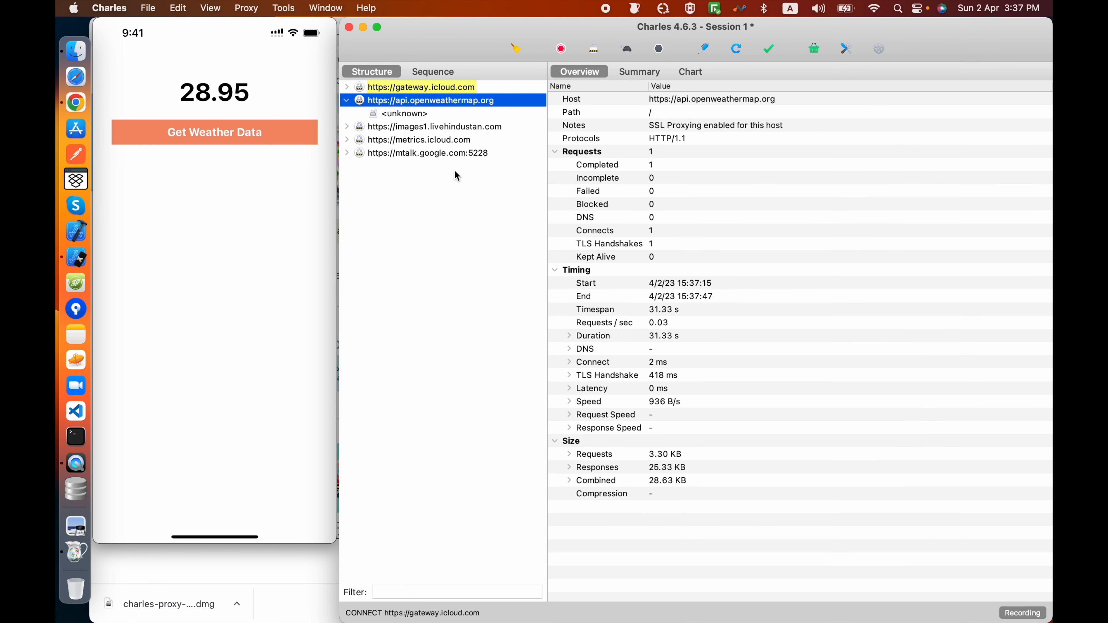
pyautogui.click(256, 7)
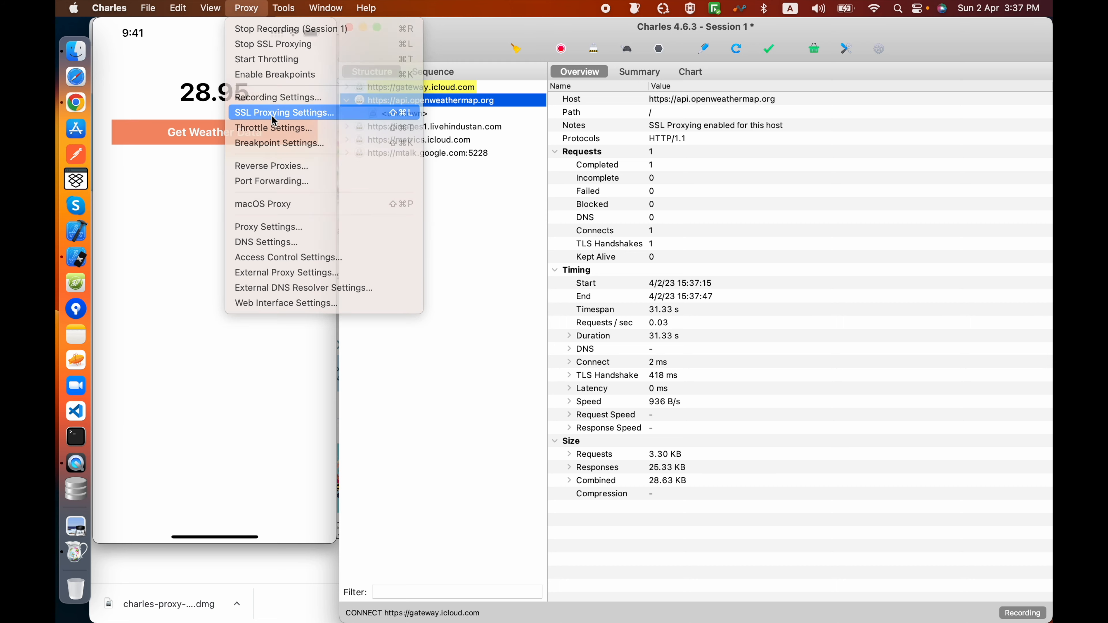
pyautogui.click(568, 321)
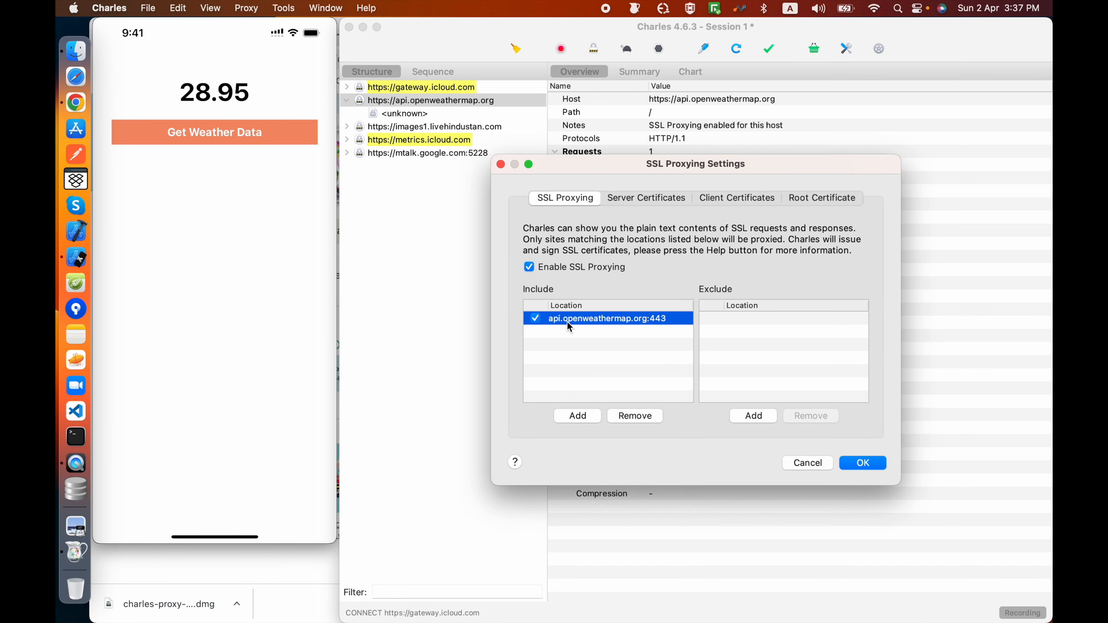
pyautogui.doubleClick(582, 320)
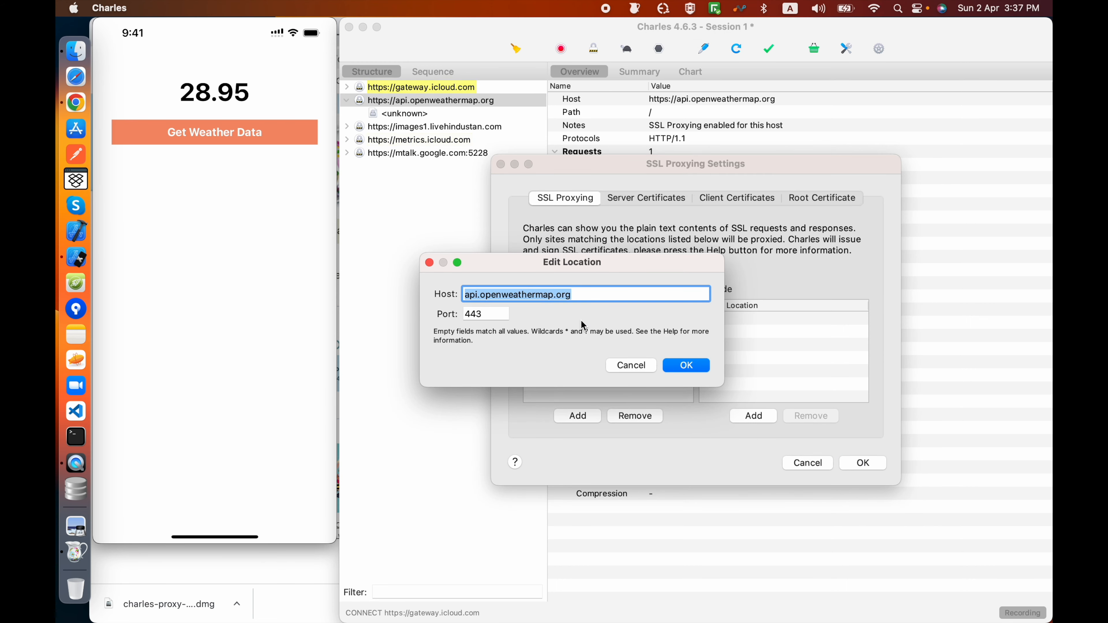
pyautogui.click(625, 366)
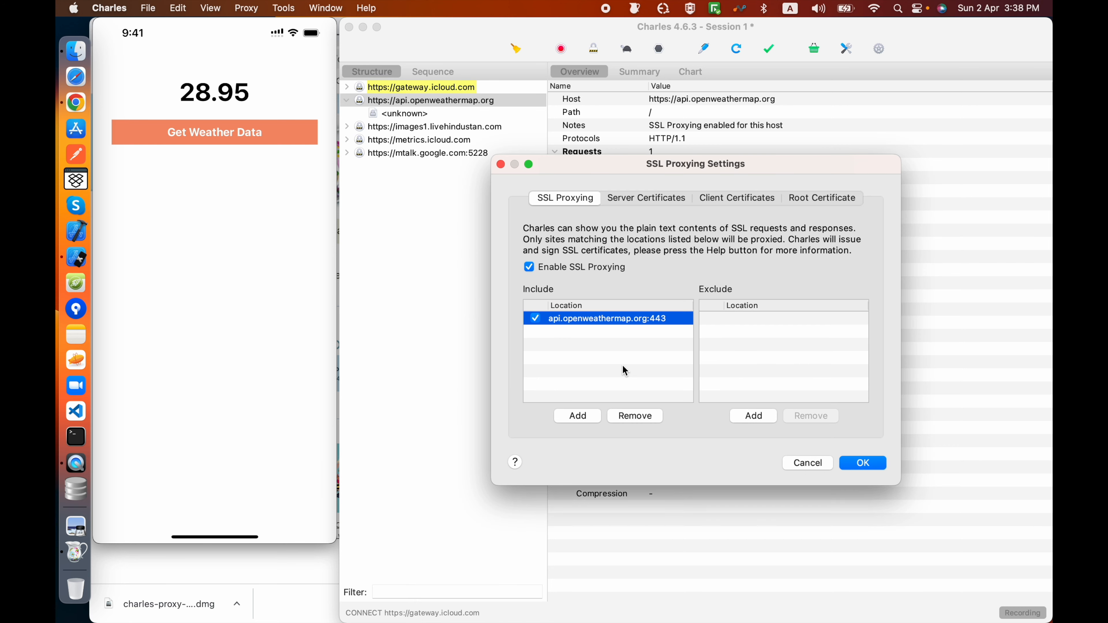
pyautogui.click(808, 467)
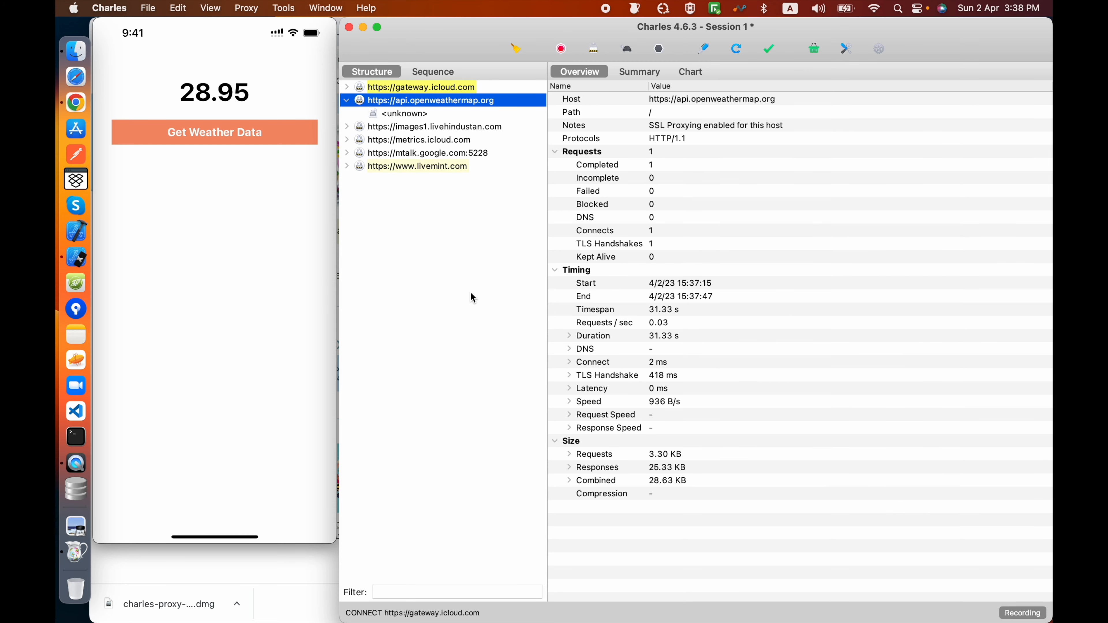
# Step: Clear the recorded session and inspect the temp value in the newly captured weather request's JSON response
pyautogui.click(523, 53)
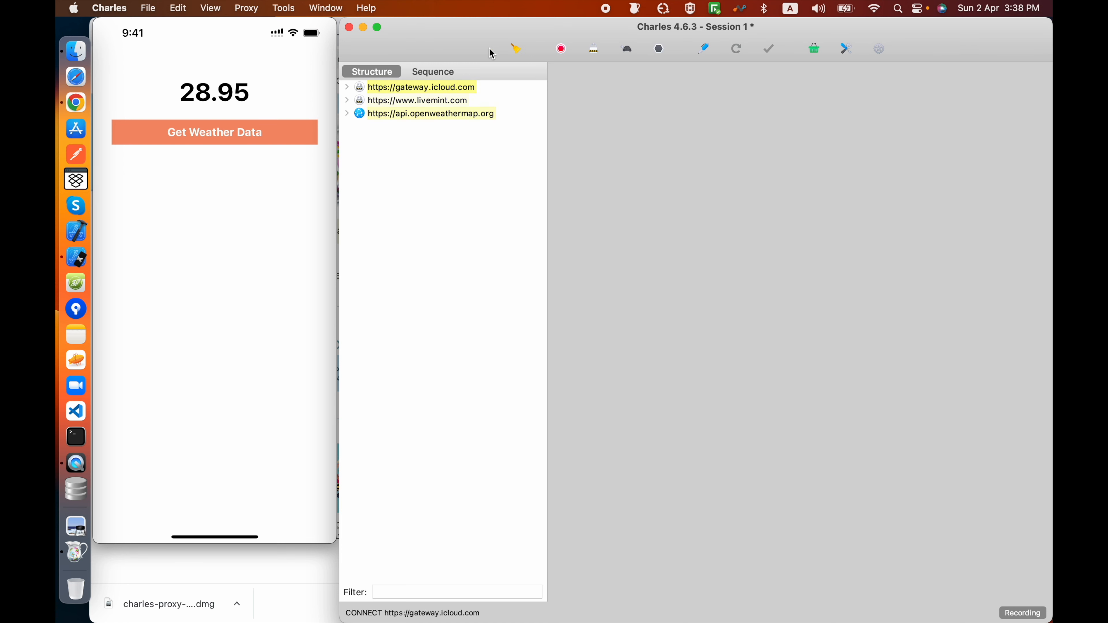
pyautogui.click(347, 113)
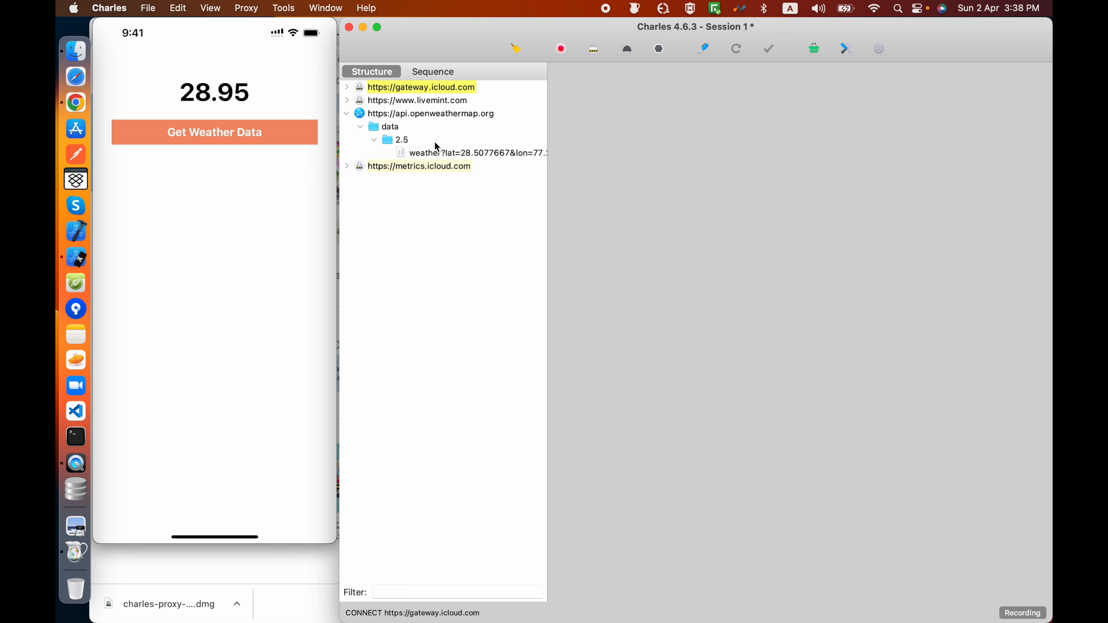
pyautogui.click(438, 153)
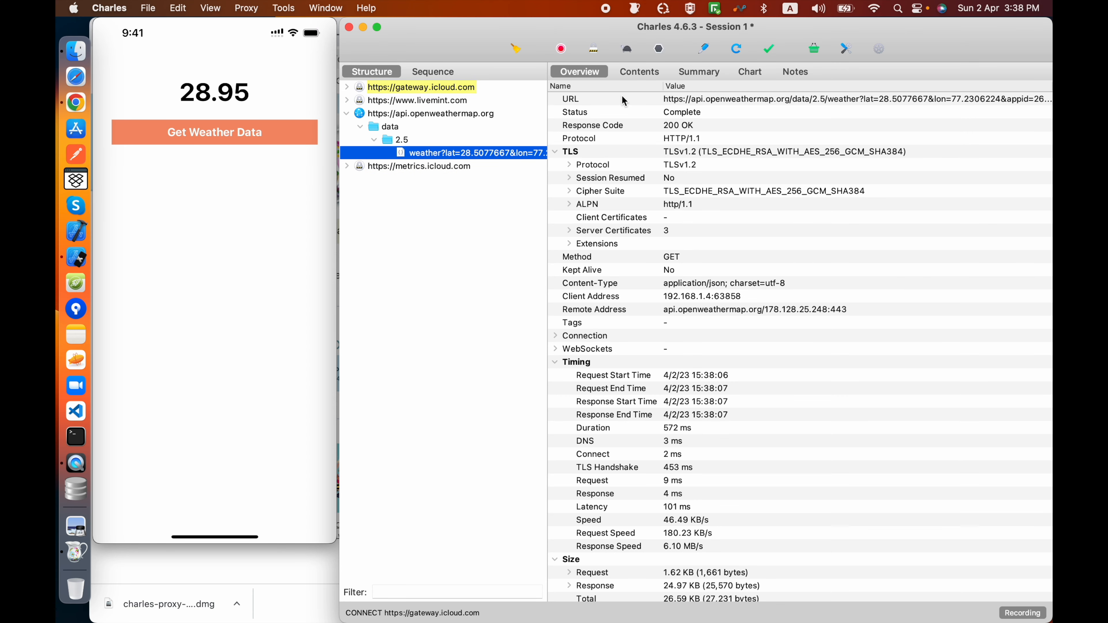
pyautogui.click(638, 74)
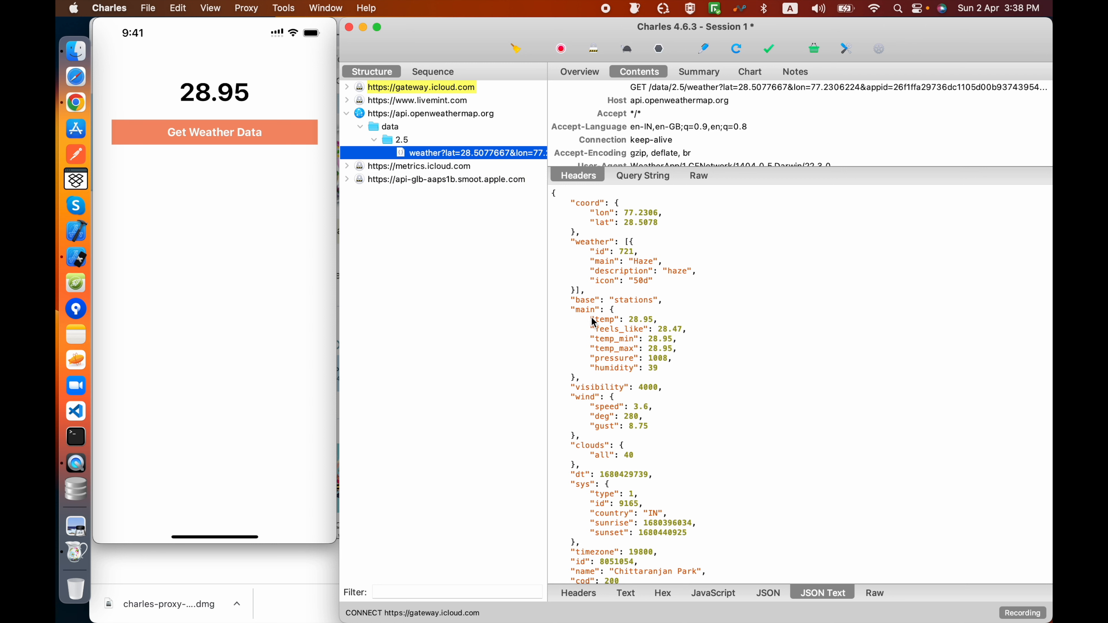
pyautogui.moveTo(591, 318); pyautogui.dragTo(670, 319)
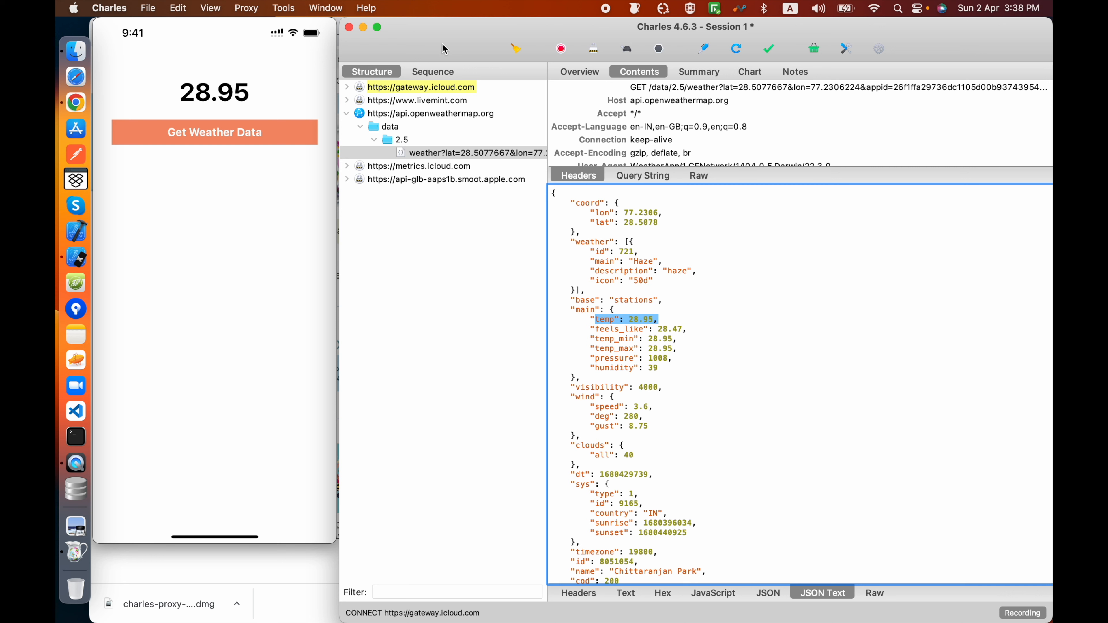
# Step: Open the Allow List settings and enable the Allow List
pyautogui.click(286, 8)
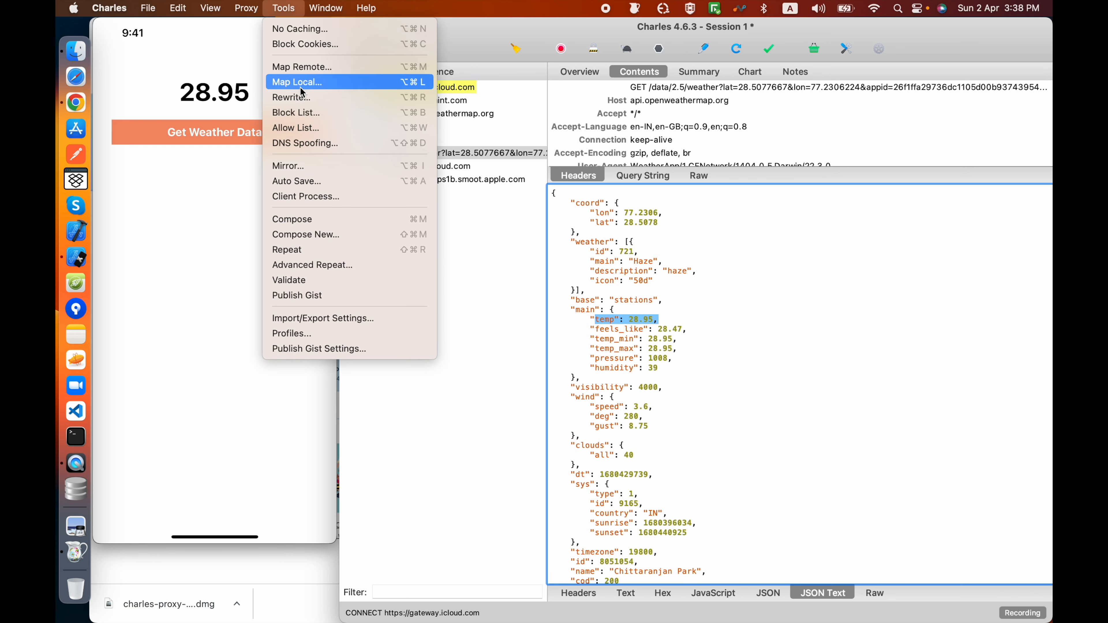
pyautogui.click(309, 131)
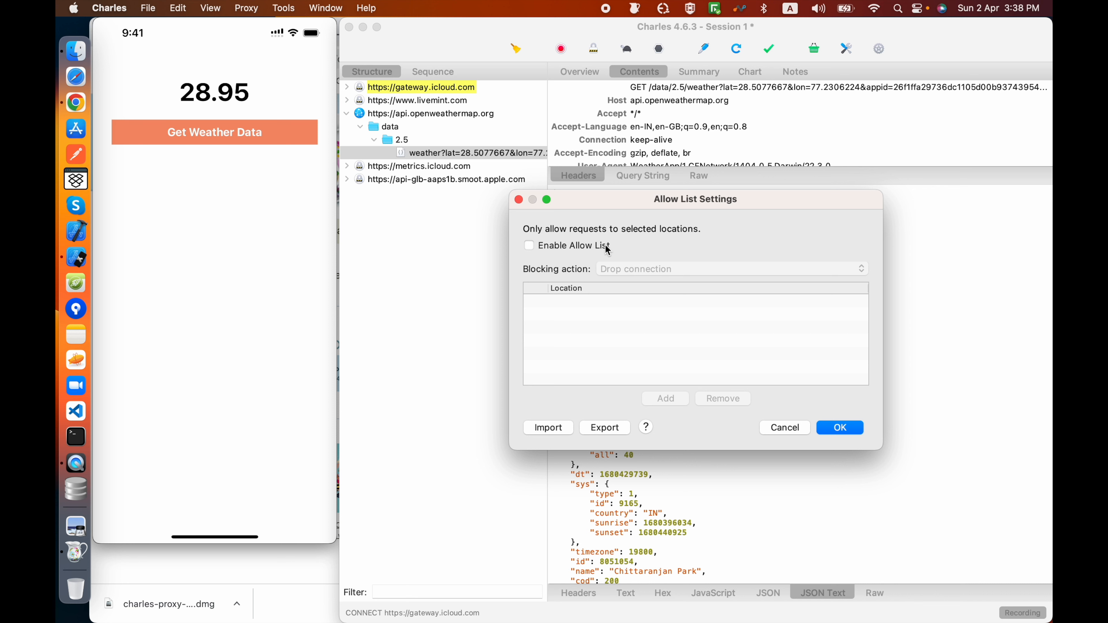
pyautogui.click(530, 246)
# Step: Add an allowed location with protocol *, host *.*, port *, path * and query *, and save the Allow List
pyautogui.click(665, 399)
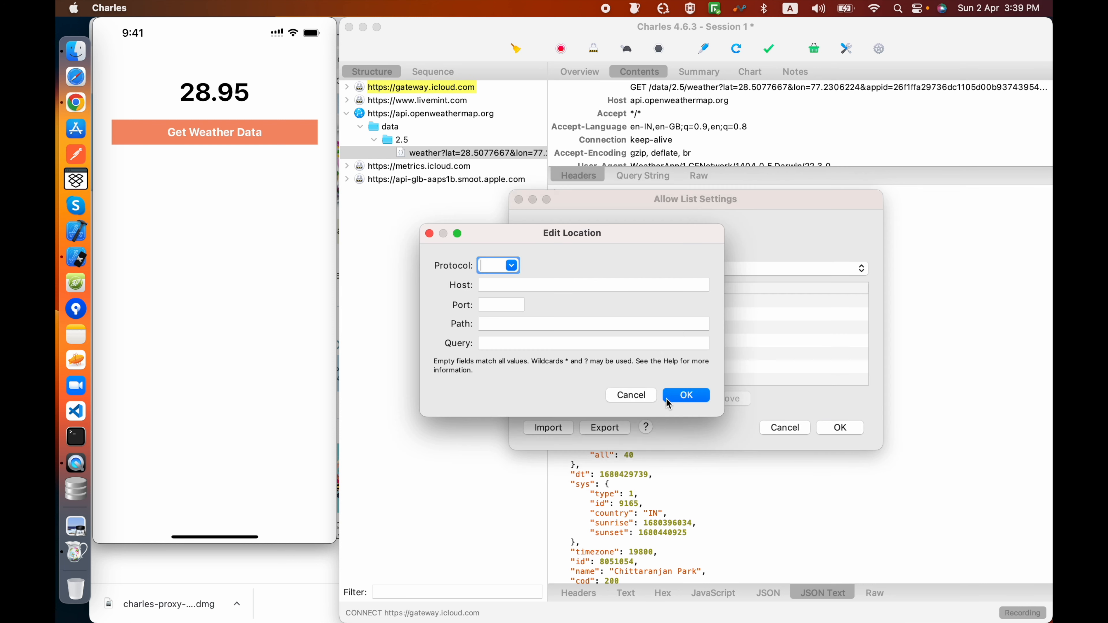
pyautogui.write('*')
pyautogui.press('Tab')
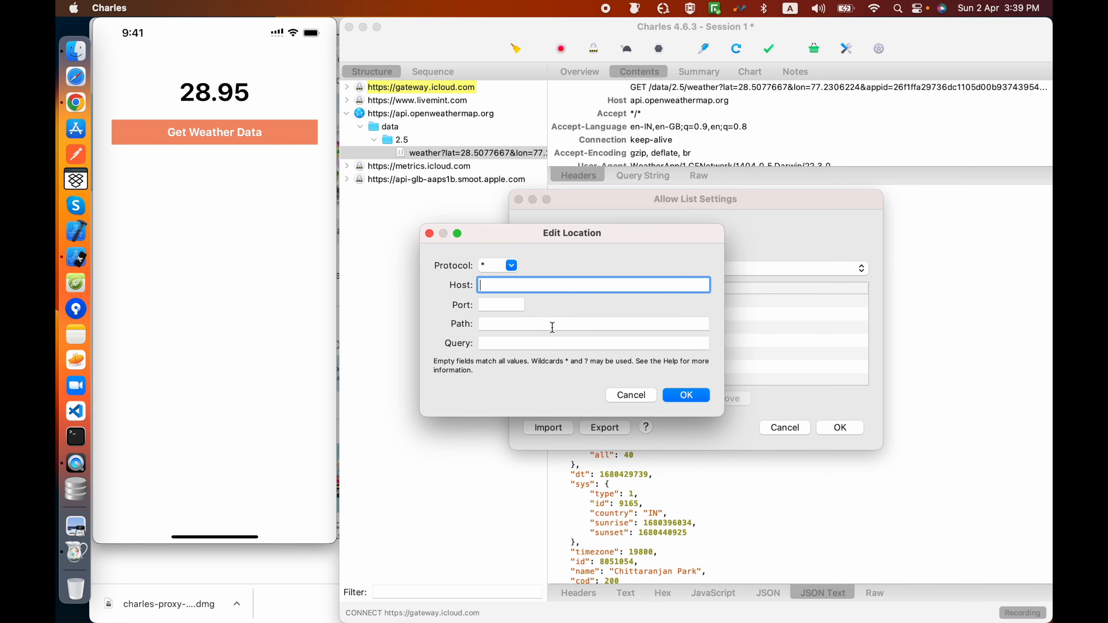
pyautogui.write('*.*')
pyautogui.press('Tab')
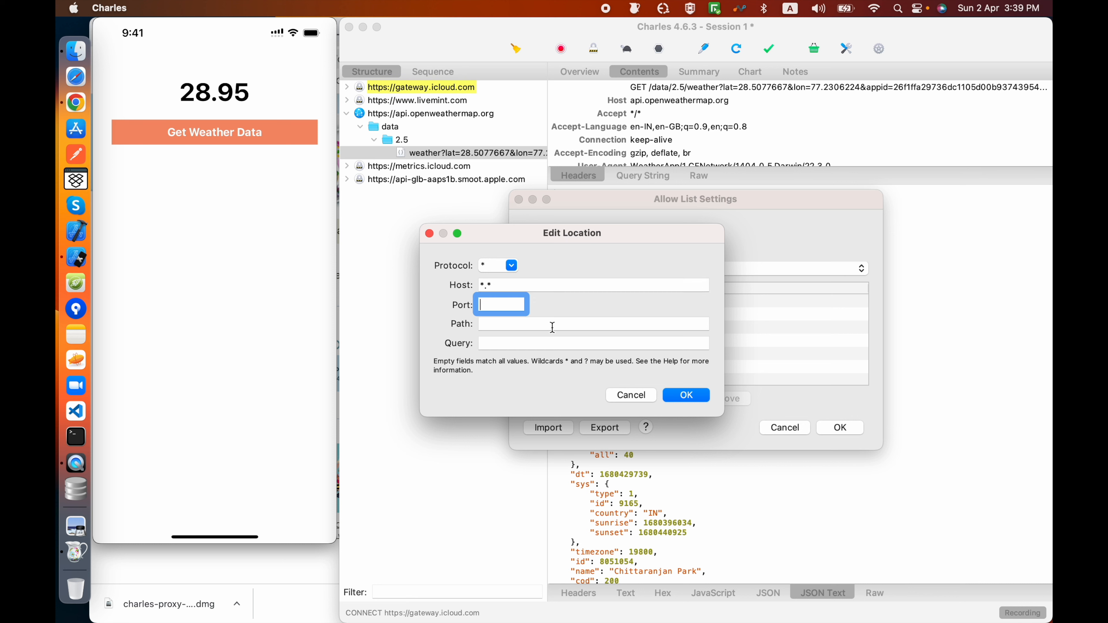
pyautogui.write('*')
pyautogui.press('Tab')
pyautogui.write('*')
pyautogui.press('Tab')
pyautogui.write('*')
pyautogui.press('Return')
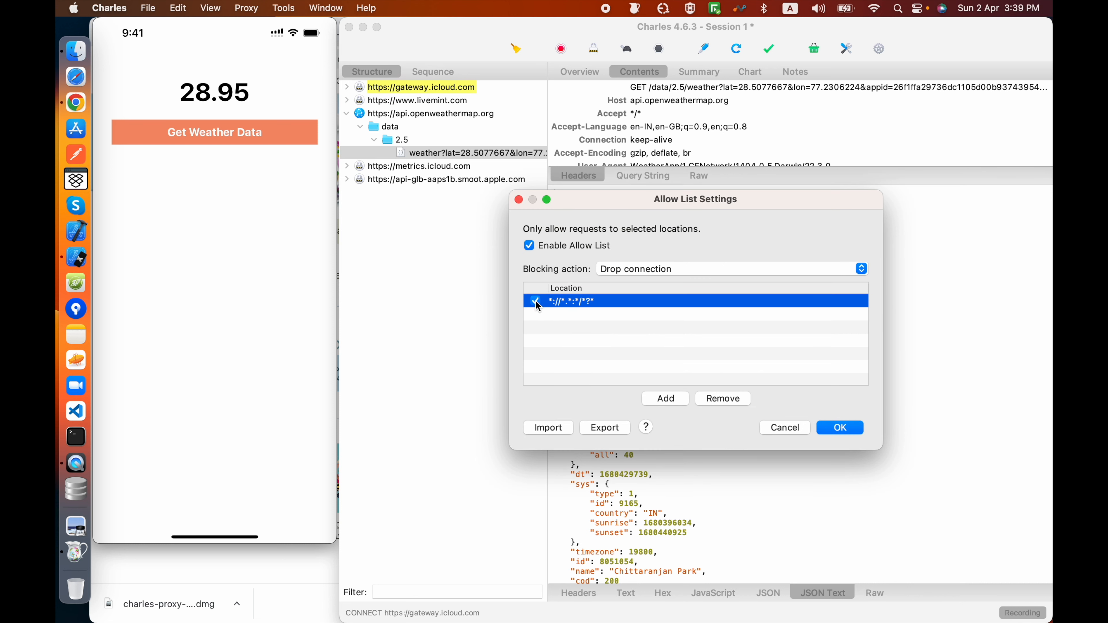
pyautogui.click(828, 428)
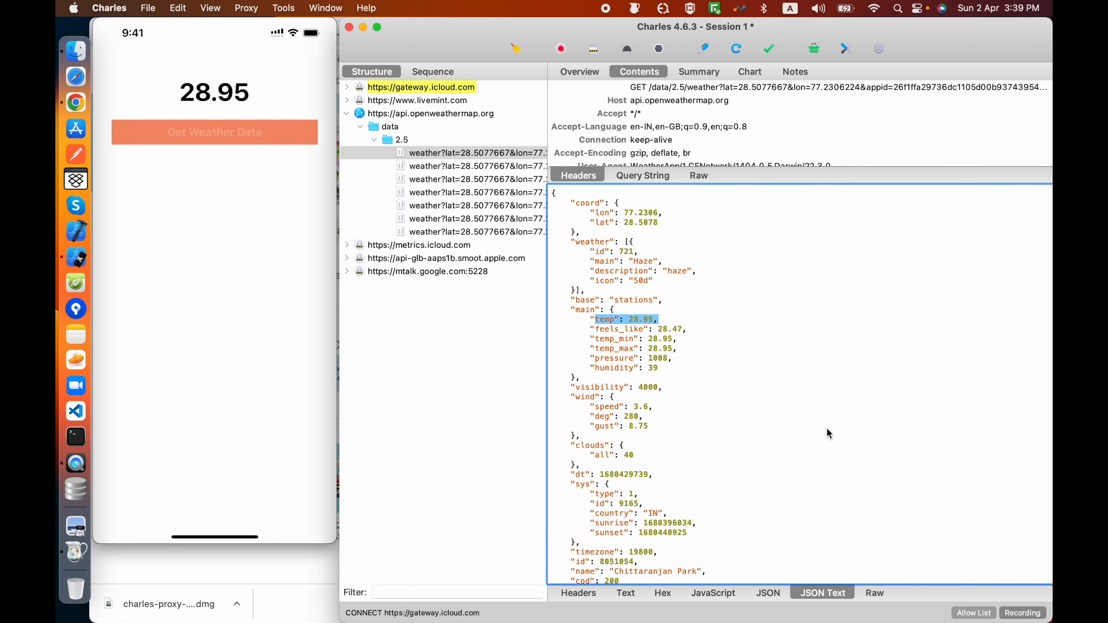
# Step: Look through the newly captured weather requests and examine the temp value in the fifth one's JSON response
pyautogui.click(484, 168)
pyautogui.click(482, 181)
pyautogui.click(480, 194)
pyautogui.click(477, 206)
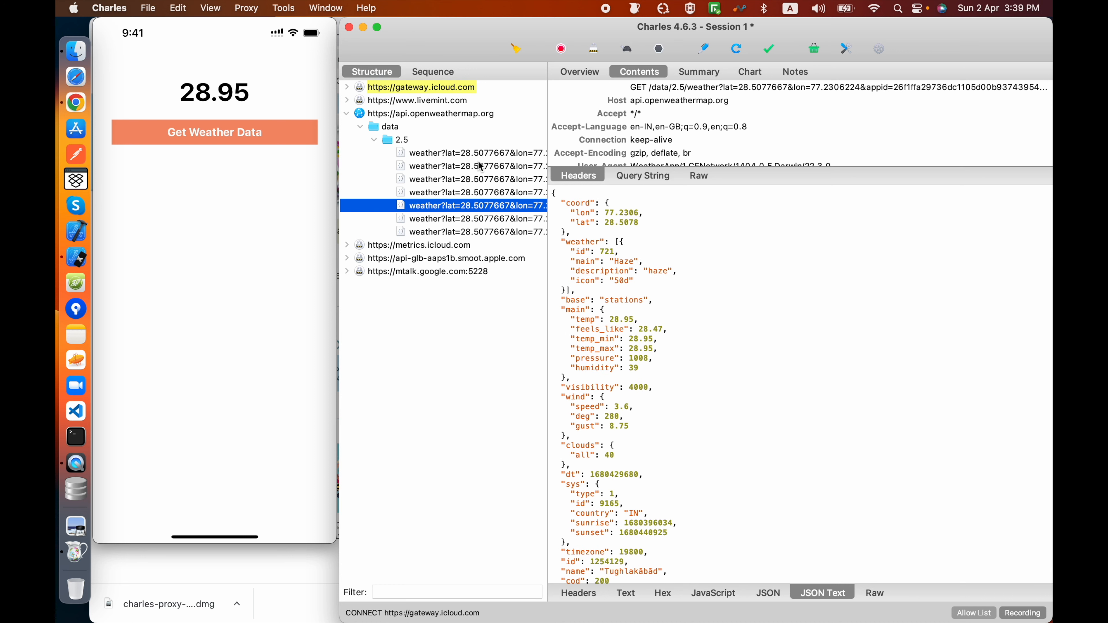
pyautogui.hscroll(1, 509, 168)
pyautogui.hscroll(-1, 509, 168)
pyautogui.moveTo(656, 323); pyautogui.dragTo(571, 321)
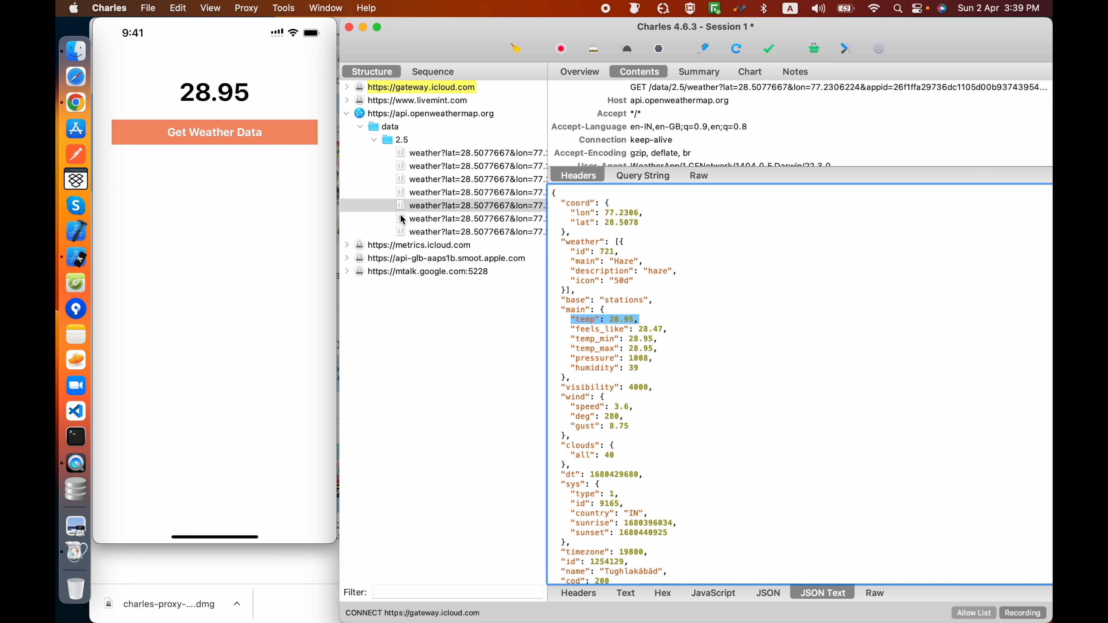
# Step: Disable SSL Proxying for the api.openweathermap.org host and inspect the contents of its newly captured unknown request
pyautogui.click(246, 8)
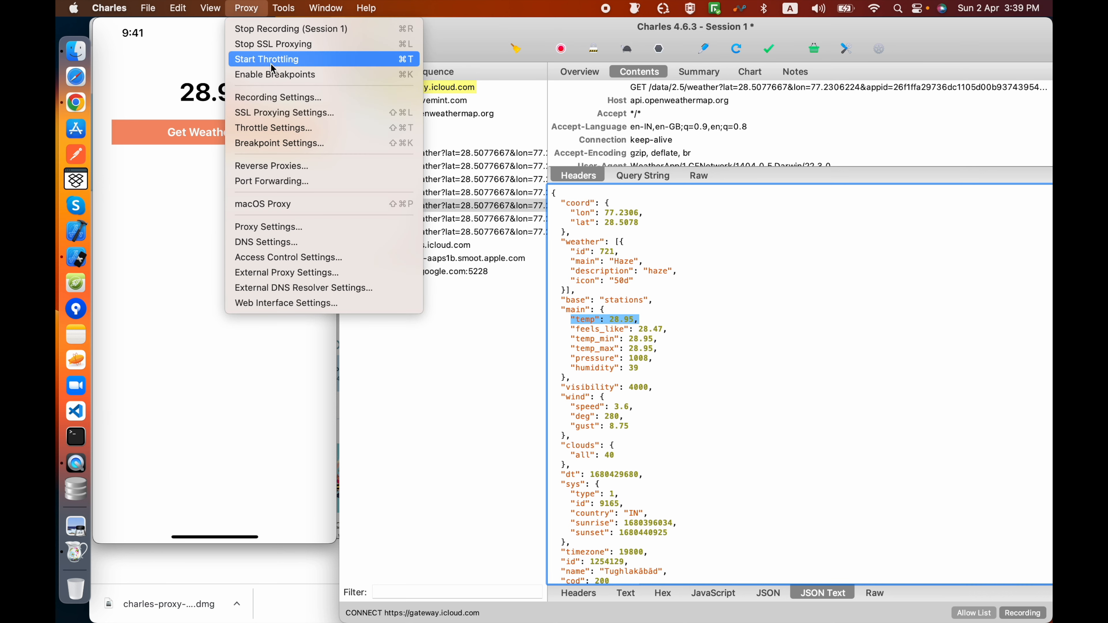
pyautogui.click(426, 151)
pyautogui.rightClick(421, 115)
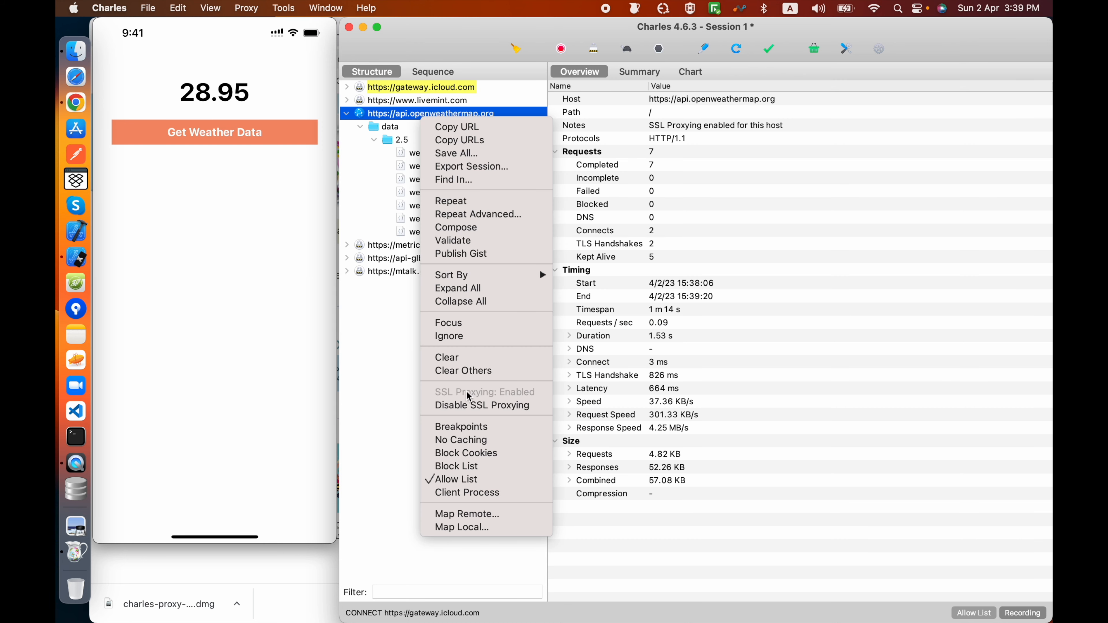
pyautogui.click(469, 404)
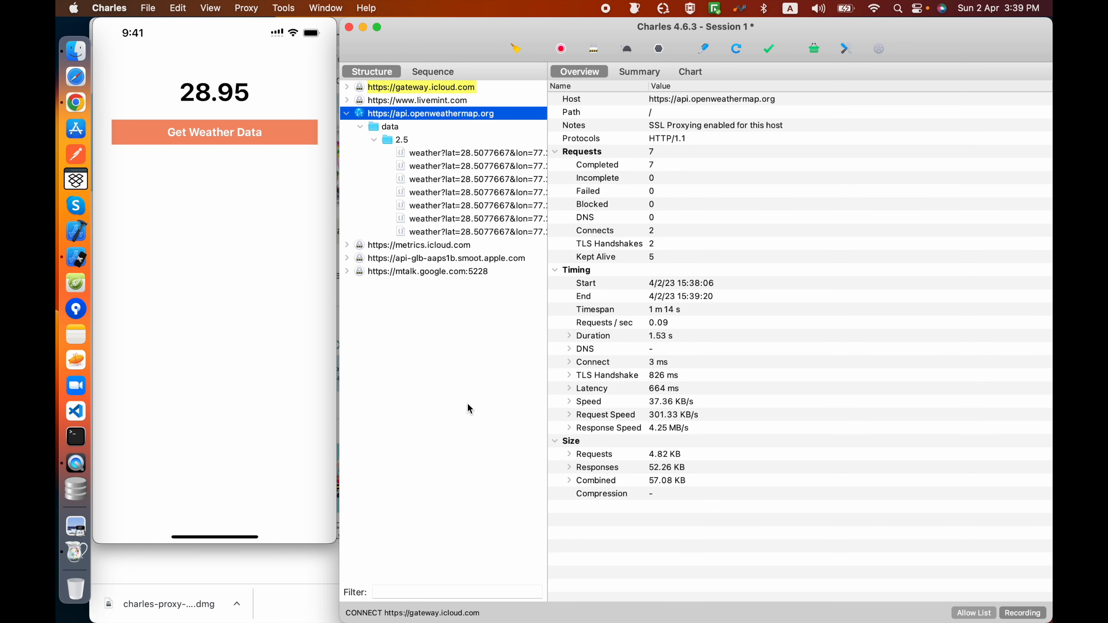
pyautogui.click(347, 285)
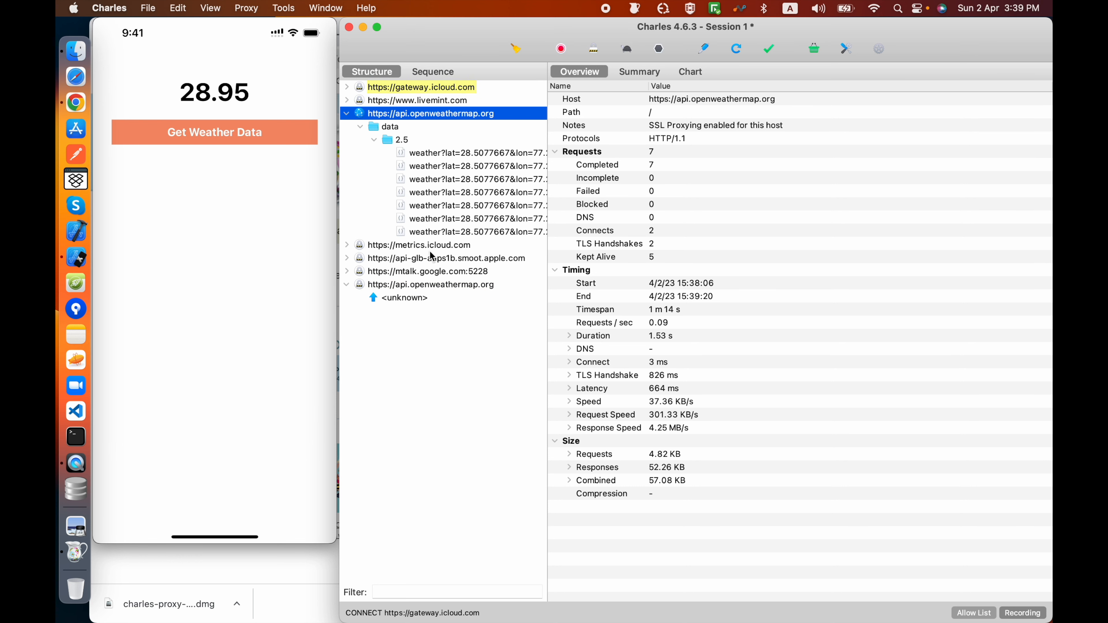
pyautogui.click(405, 298)
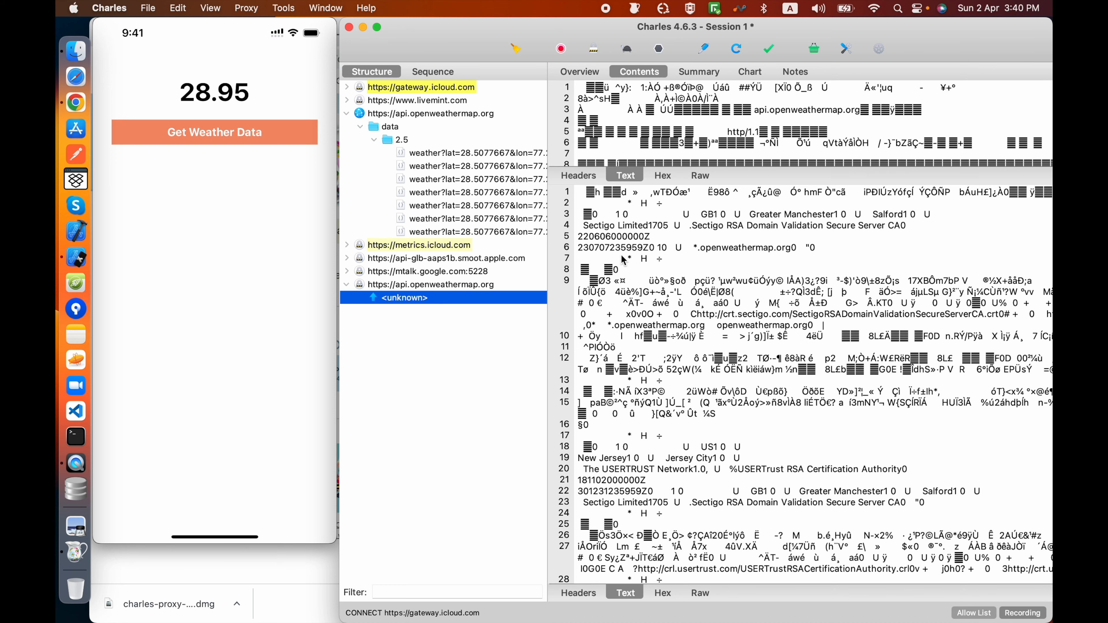
# Step: Enable SSL Proxying again for the api.openweathermap.org host and inspect the latest weather request's headers and JSON response
pyautogui.rightClick(465, 285)
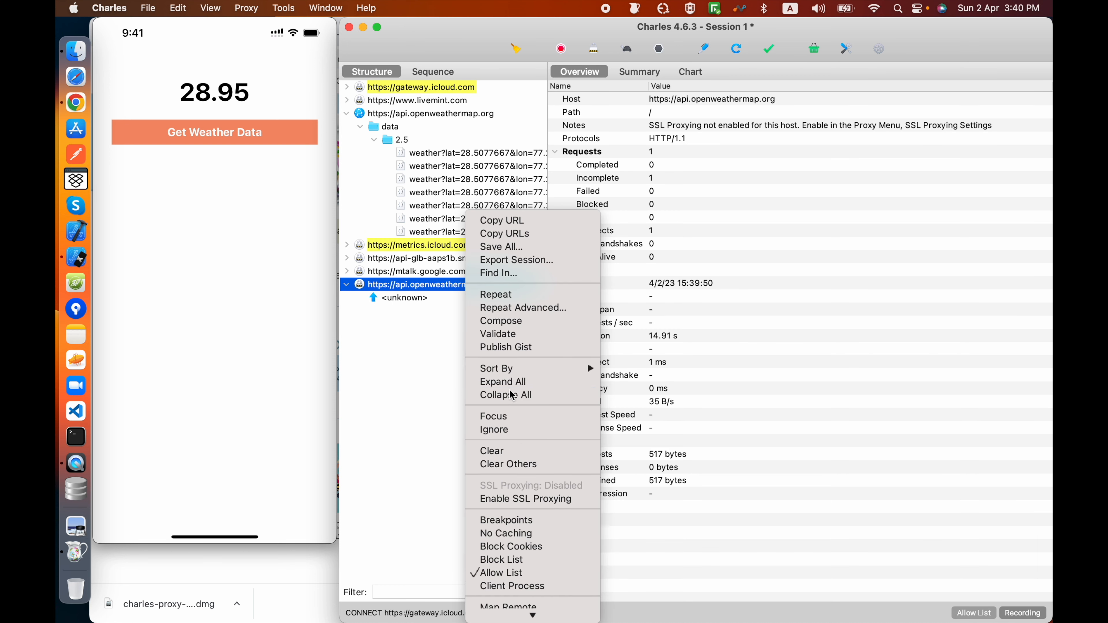
pyautogui.click(520, 500)
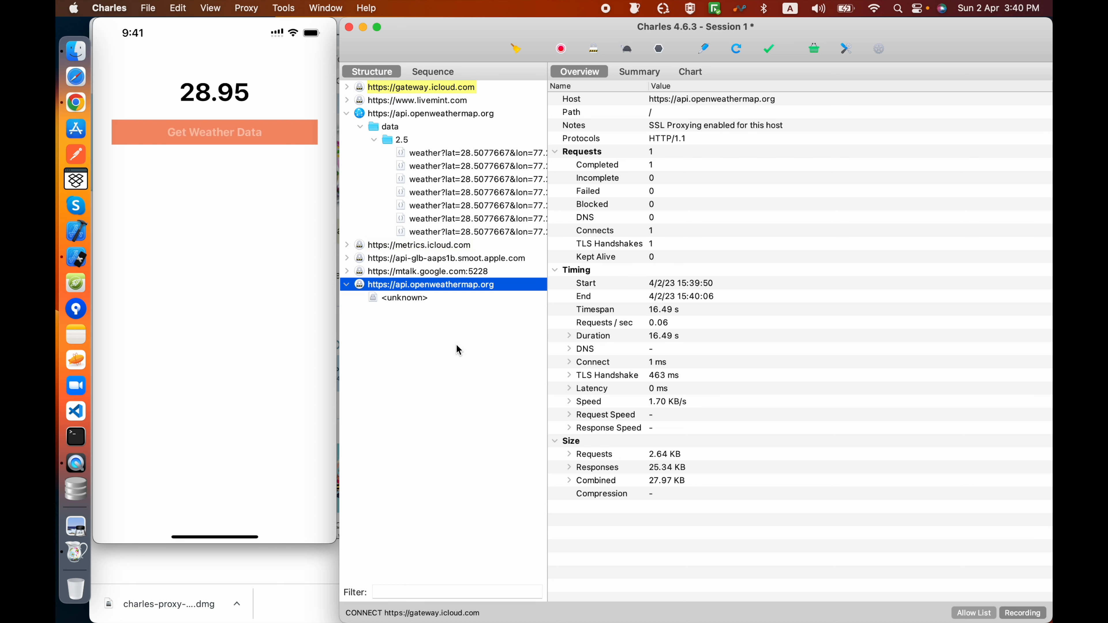
pyautogui.click(427, 246)
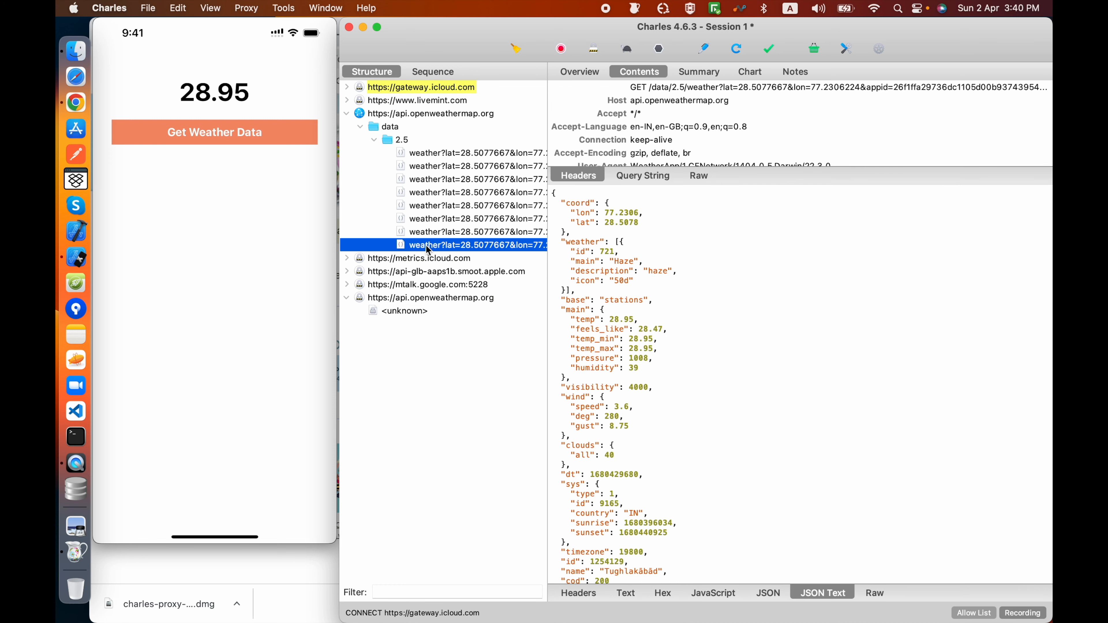
pyautogui.scroll(-2, 660, 371)
pyautogui.scroll(2, 659, 372)
pyautogui.click(803, 194)
pyautogui.scroll(-2, 655, 130)
pyautogui.scroll(2, 655, 130)
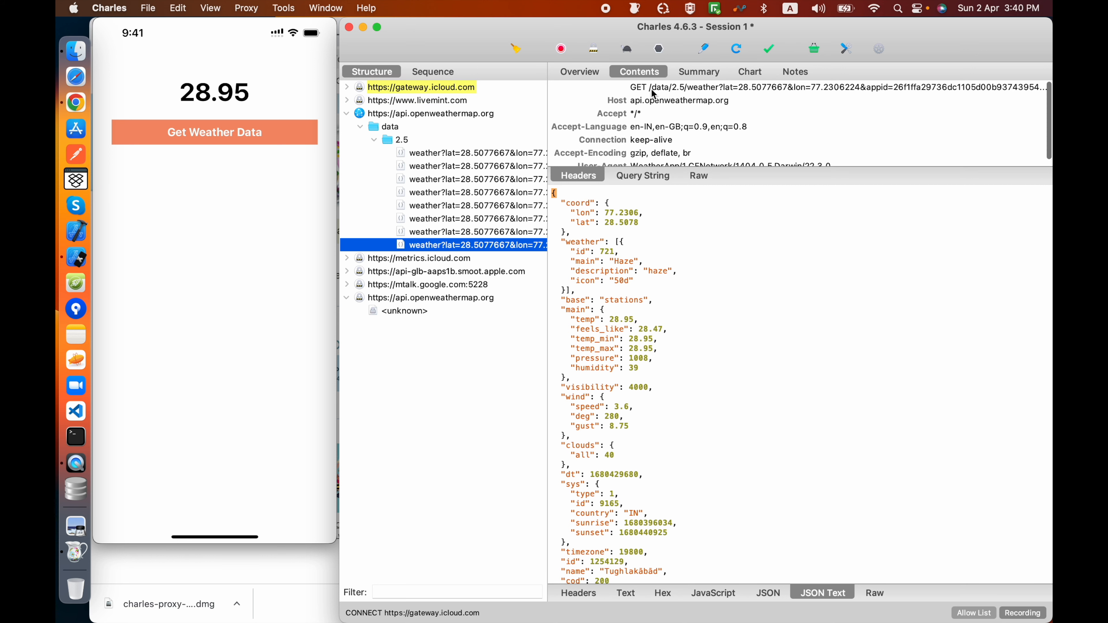
# Step: Examine the latest weather request's overview, query string parameters and raw request text
pyautogui.click(592, 73)
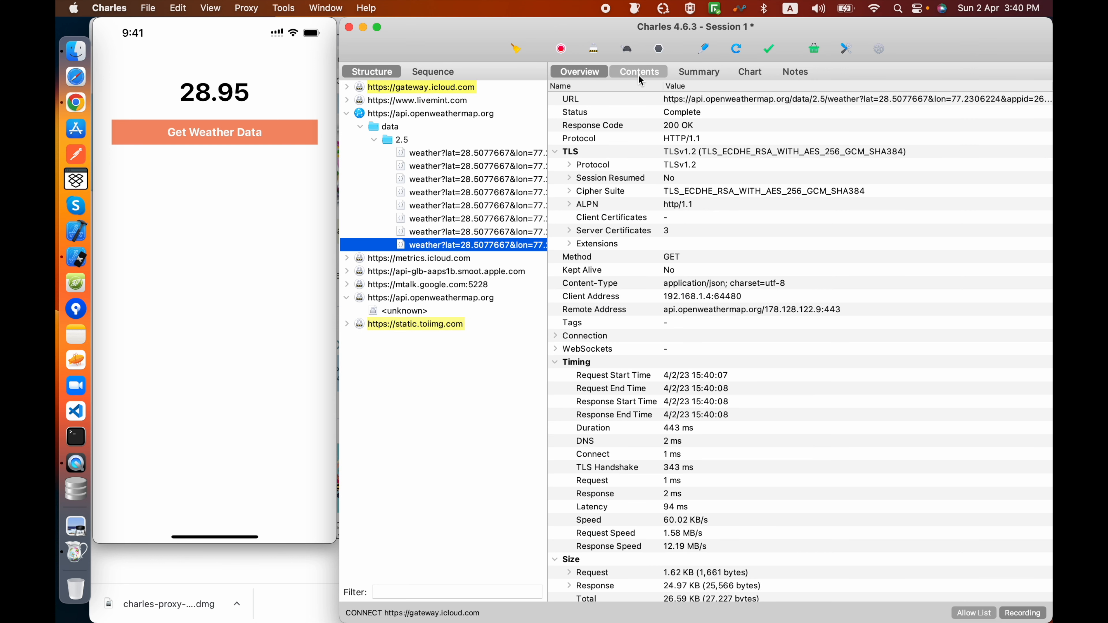
pyautogui.click(639, 75)
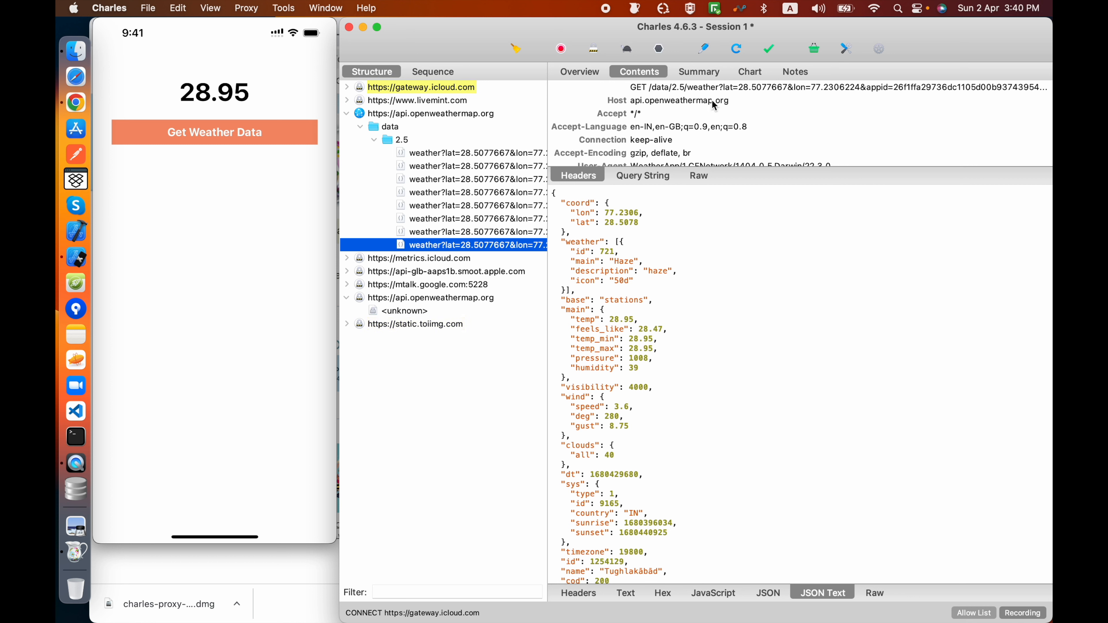
pyautogui.click(657, 179)
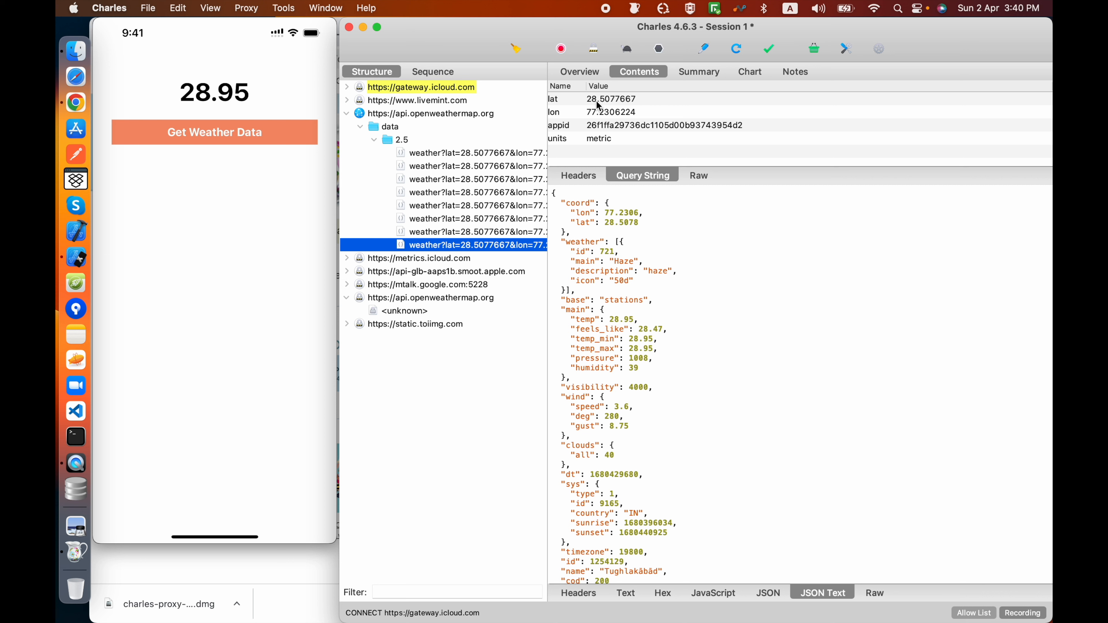
pyautogui.click(697, 176)
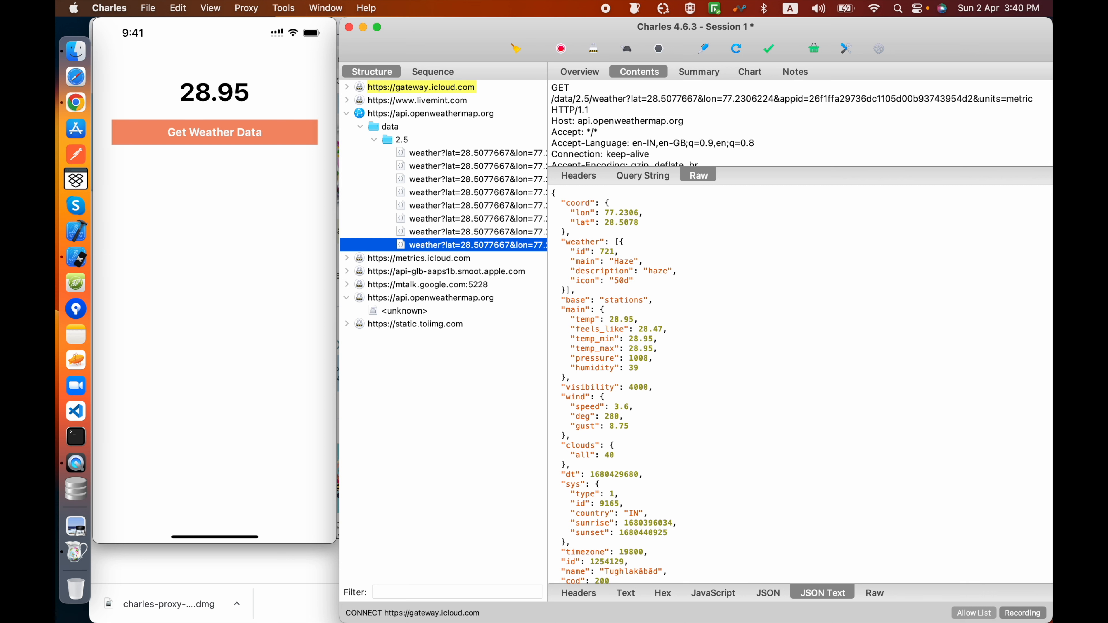
pyautogui.scroll(-3, 674, 143)
pyautogui.scroll(3, 672, 138)
# Step: Enlarge the request area above the JSON response and display the request's headers
pyautogui.moveTo(570, 183); pyautogui.dragTo(570, 257)
pyautogui.click(641, 248)
pyautogui.click(575, 251)
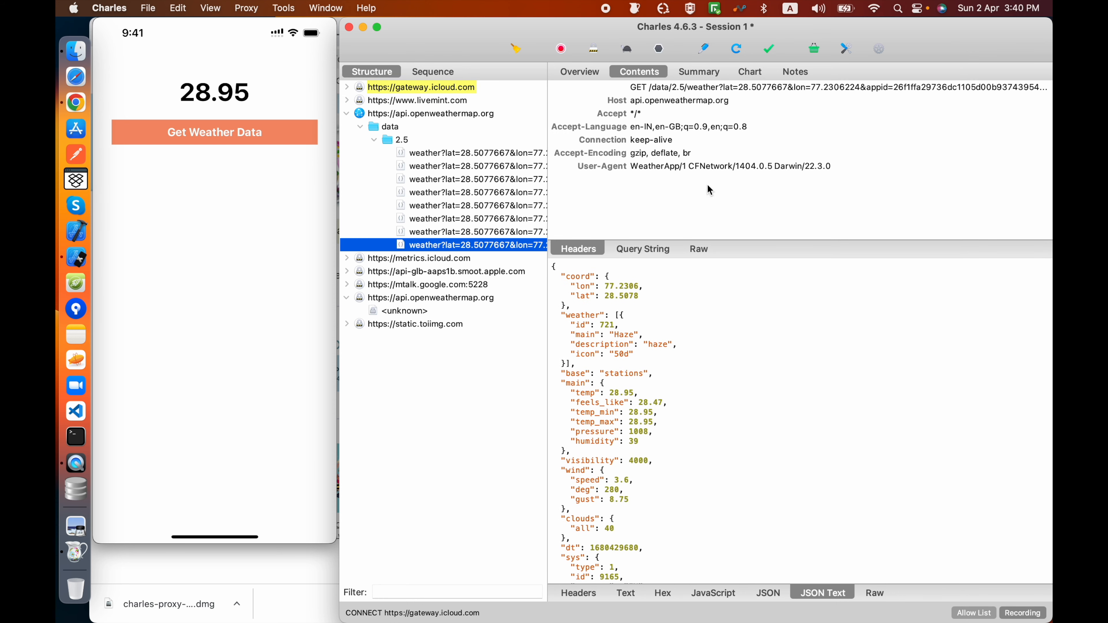
# Step: Open the latest weather request's overview and copy the request as a cURL command
pyautogui.click(576, 74)
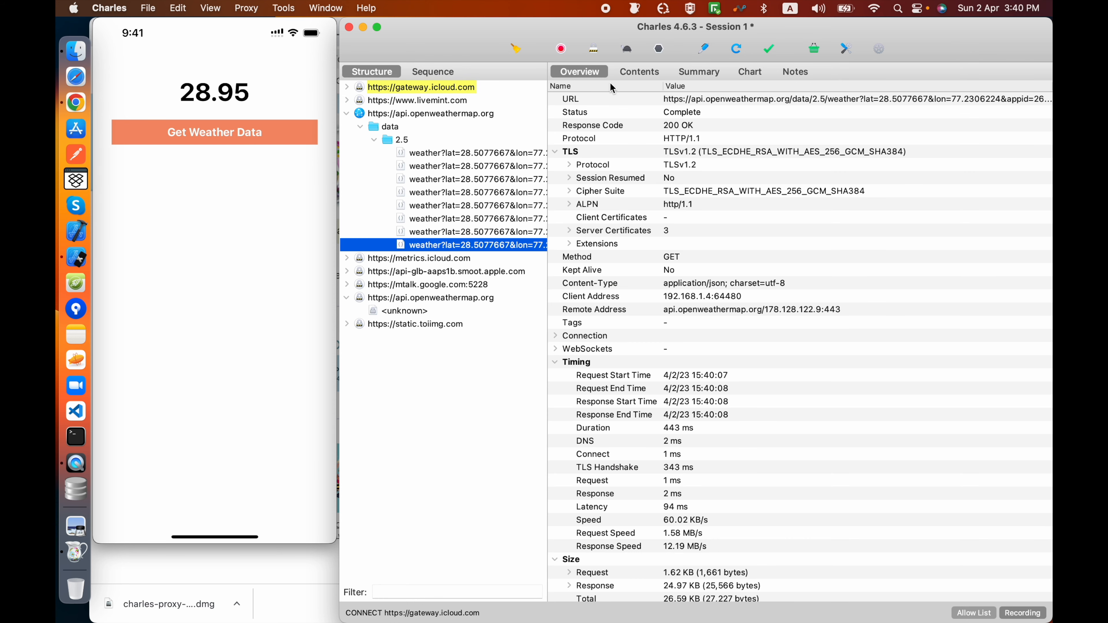
pyautogui.rightClick(709, 99)
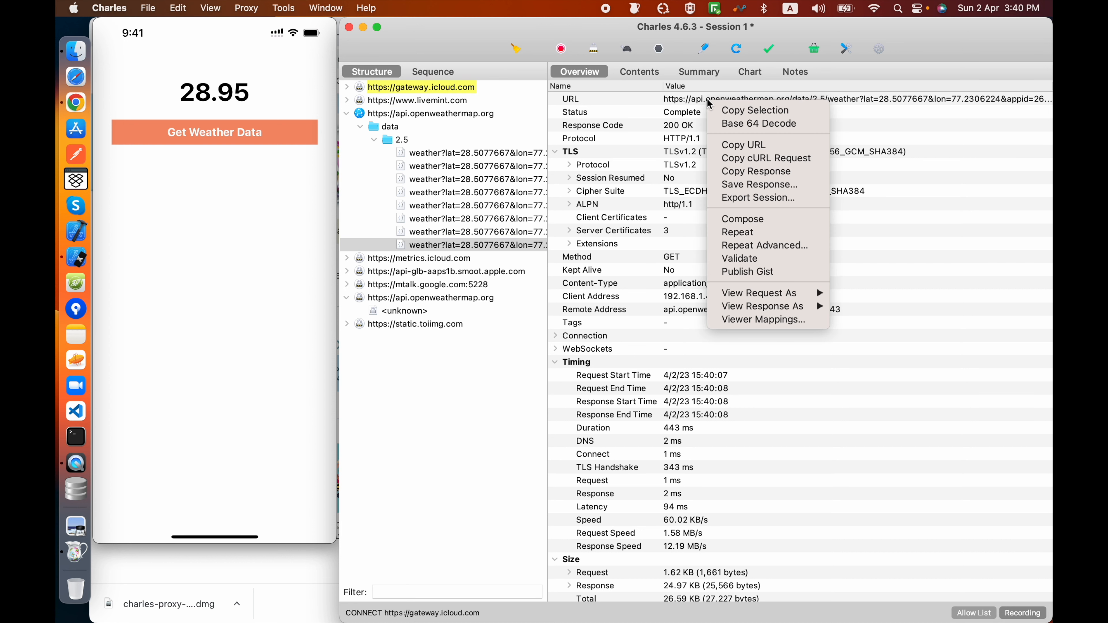
pyautogui.click(762, 157)
# Step: Paste the copied cURL request into a new TextEdit document to read it, and discard the document without saving
pyautogui.click(898, 10)
pyautogui.write('textEdit')
pyautogui.press('Return')
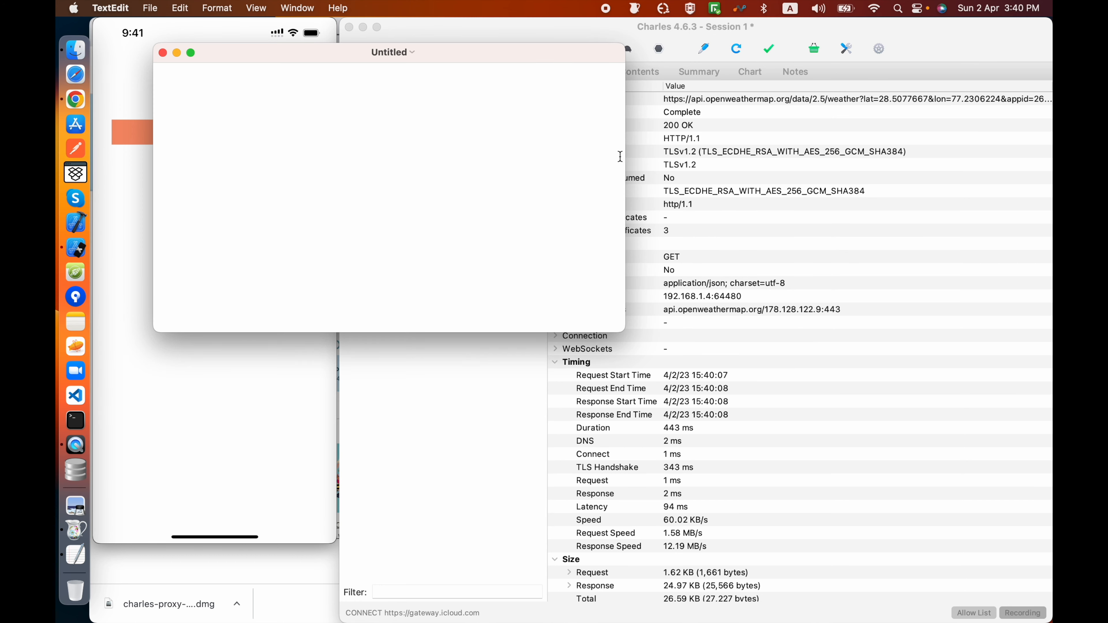
pyautogui.press('super+v')
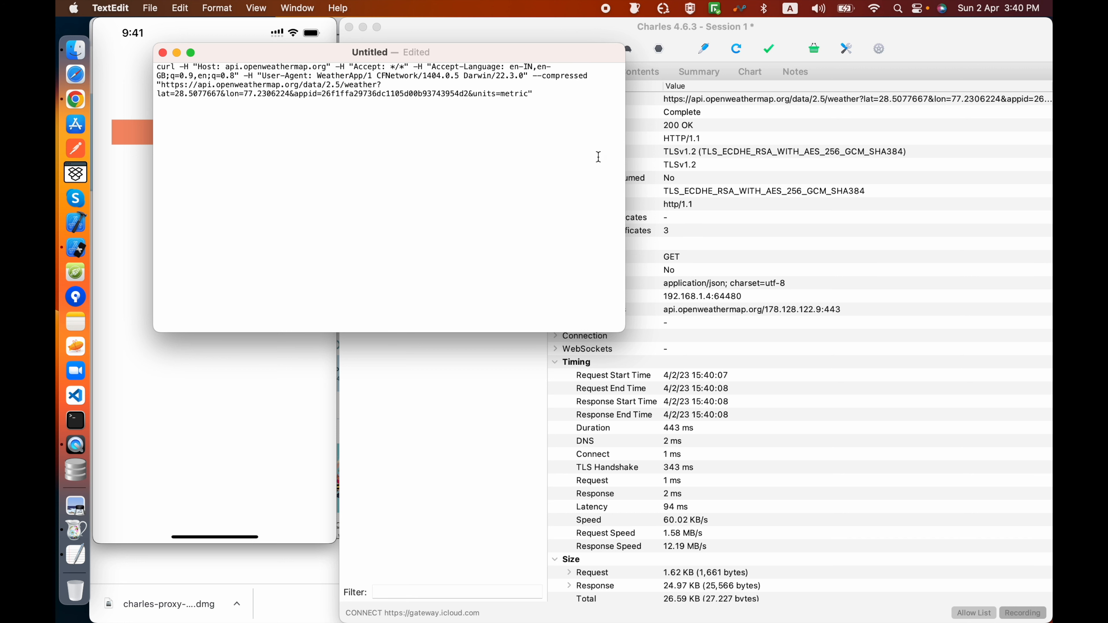
pyautogui.moveTo(515, 107); pyautogui.dragTo(158, 66)
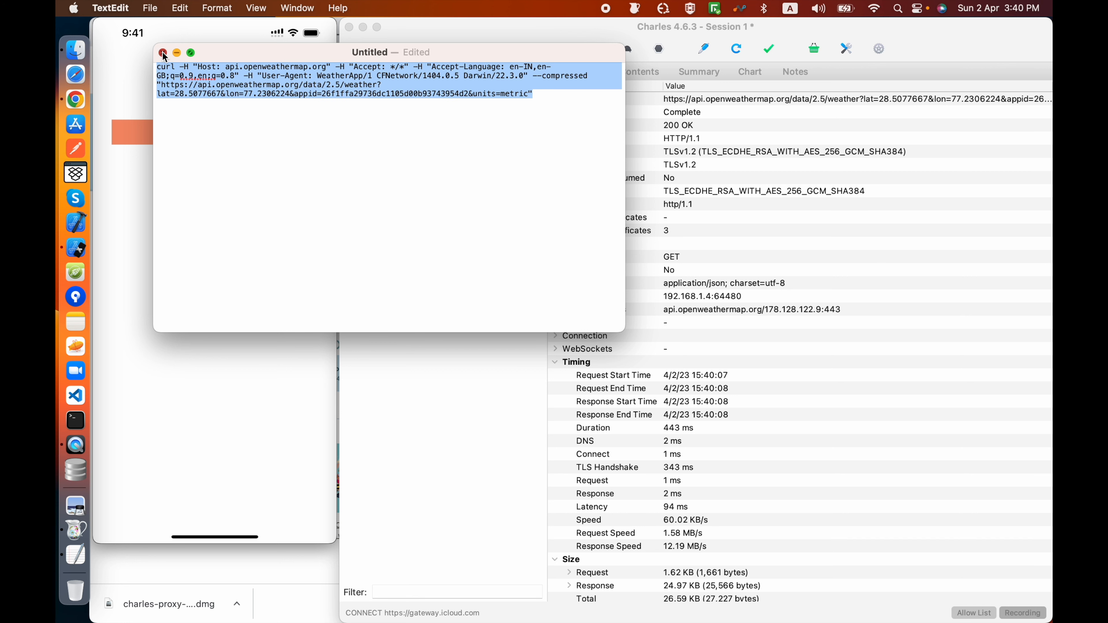
pyautogui.click(162, 52)
pyautogui.click(269, 316)
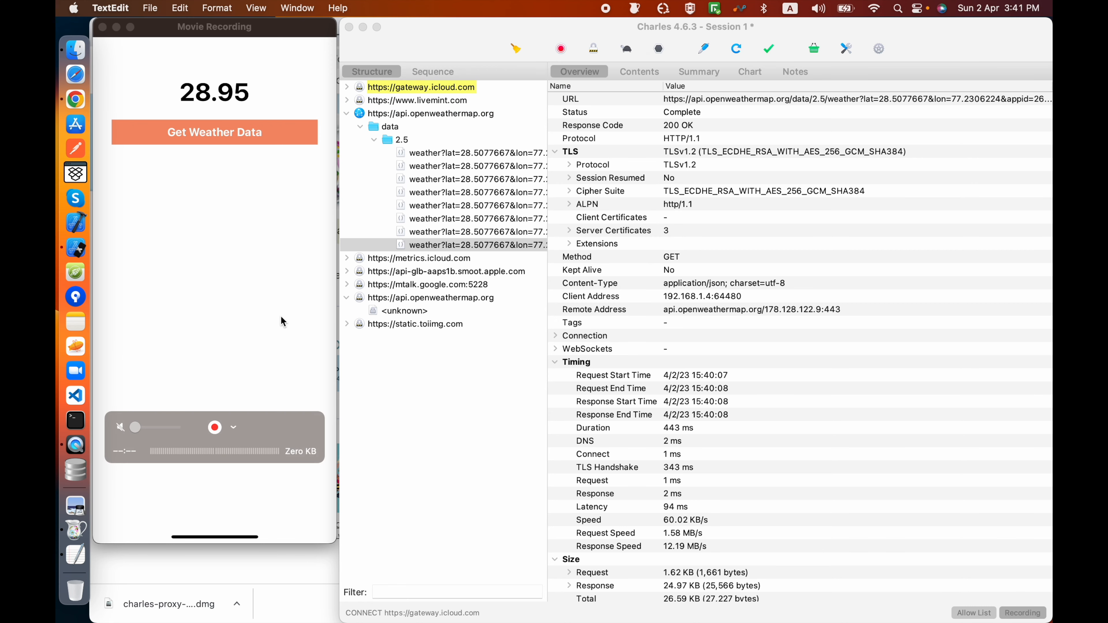
# Step: Examine the latest weather request's response as headers, JavaScript, JSON, JSON text, raw, plain text and hex
pyautogui.click(637, 75)
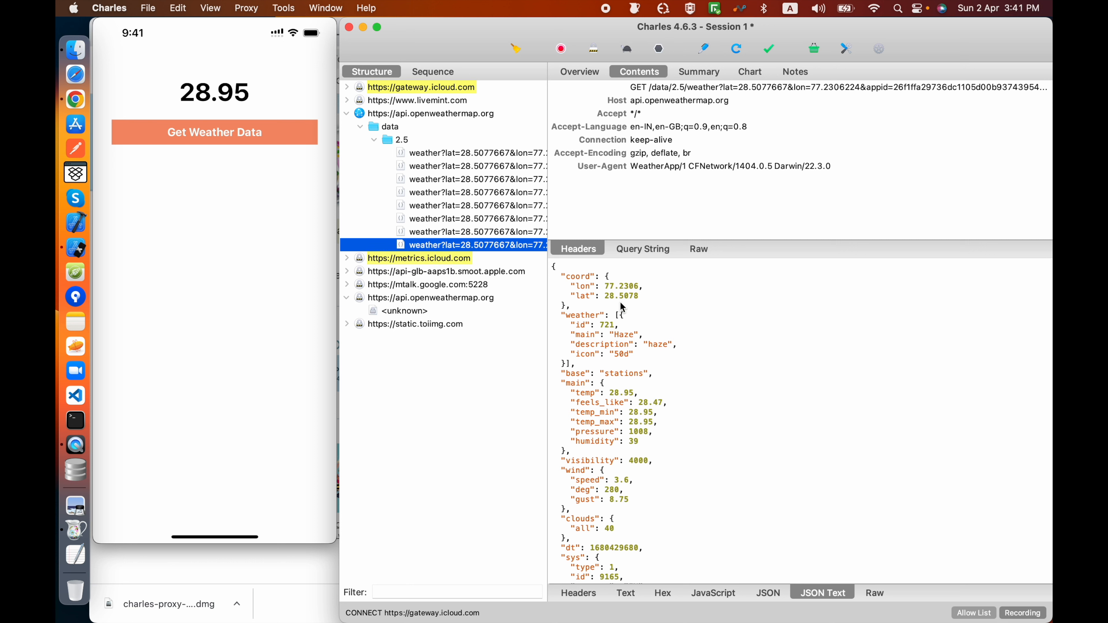
pyautogui.click(585, 595)
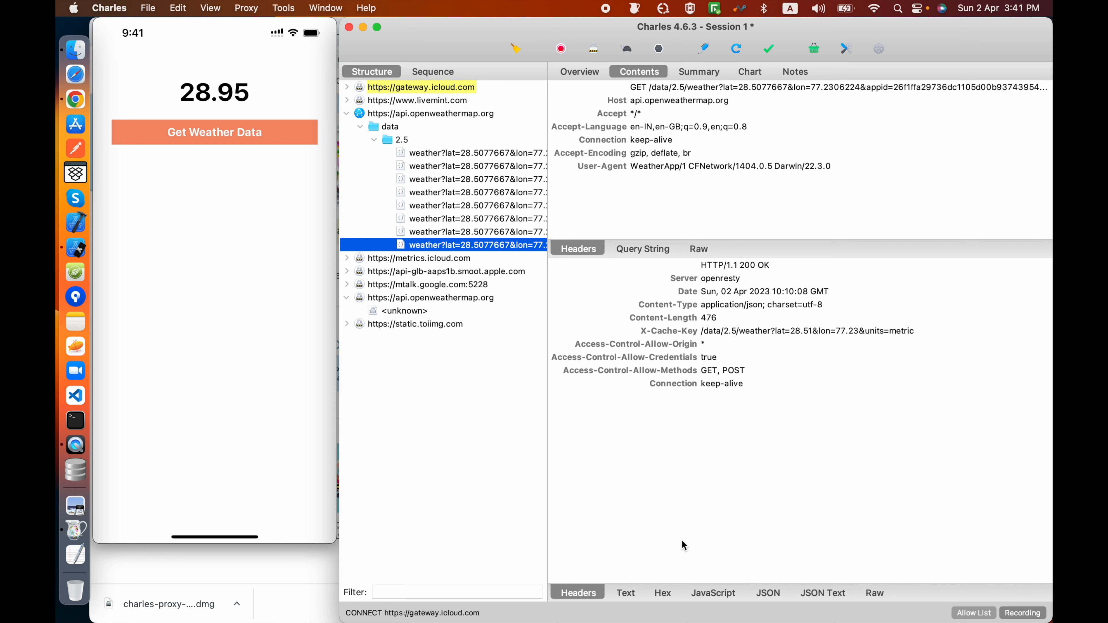
pyautogui.click(706, 593)
pyautogui.click(759, 592)
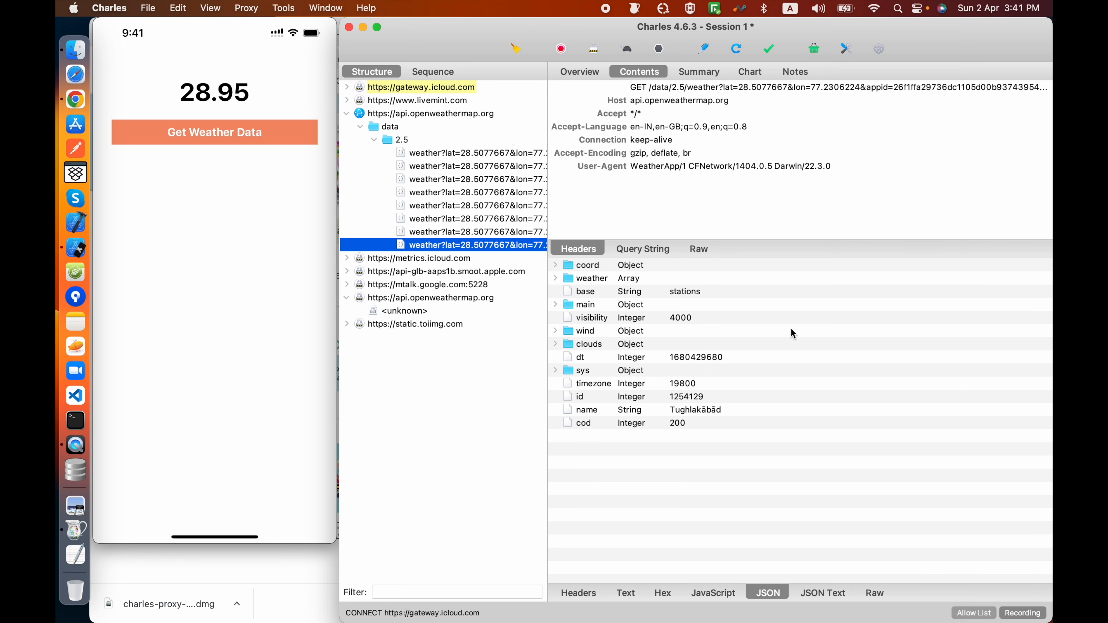
pyautogui.click(837, 594)
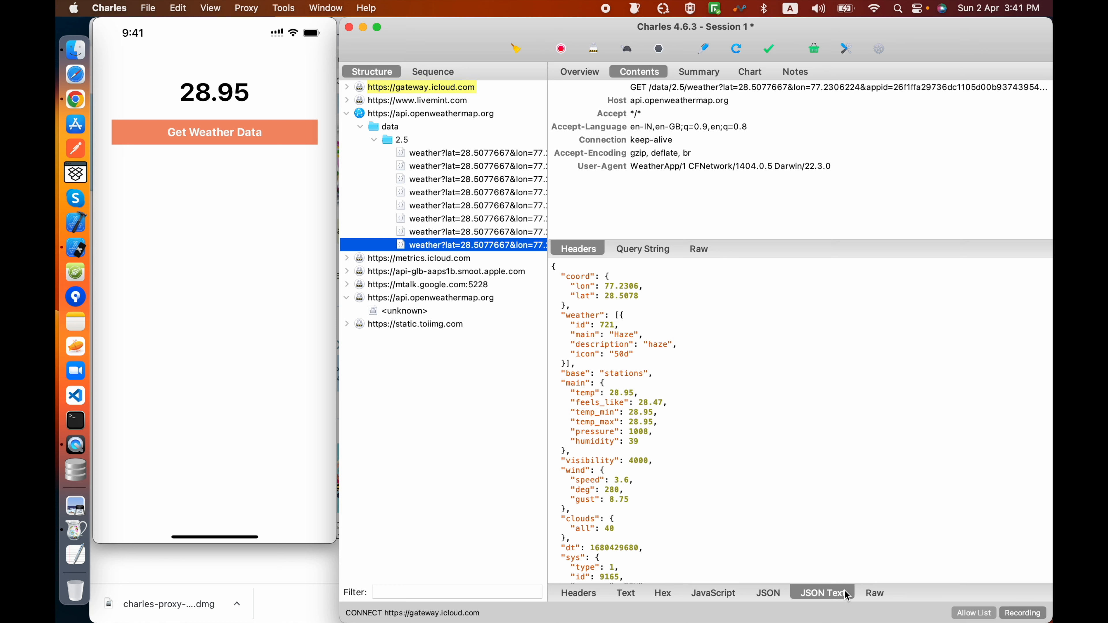
pyautogui.click(867, 595)
pyautogui.click(713, 593)
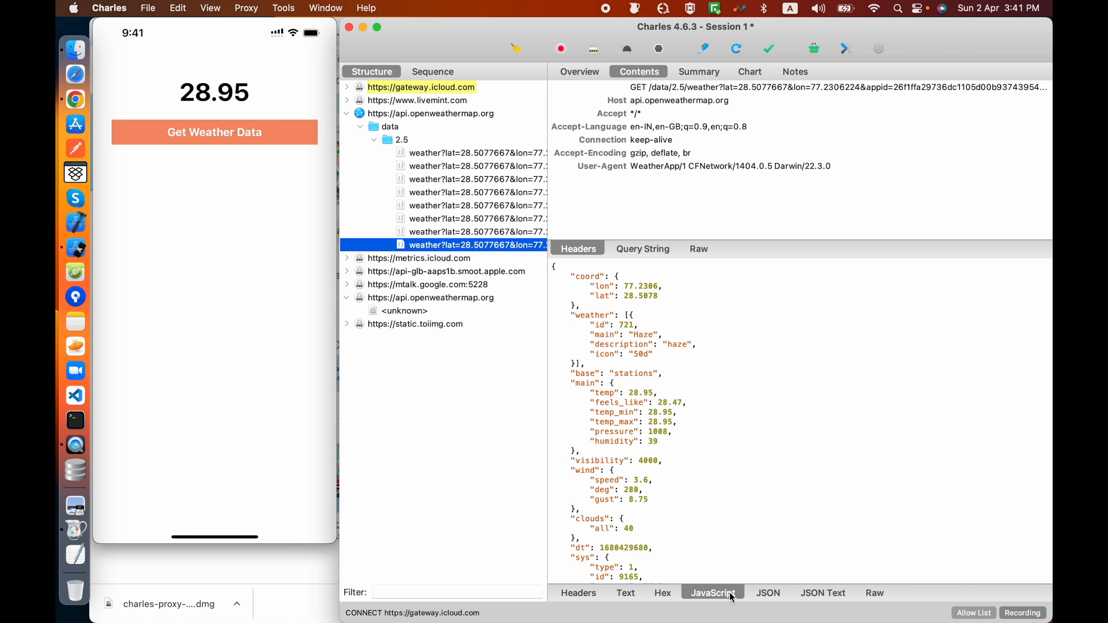
pyautogui.click(636, 594)
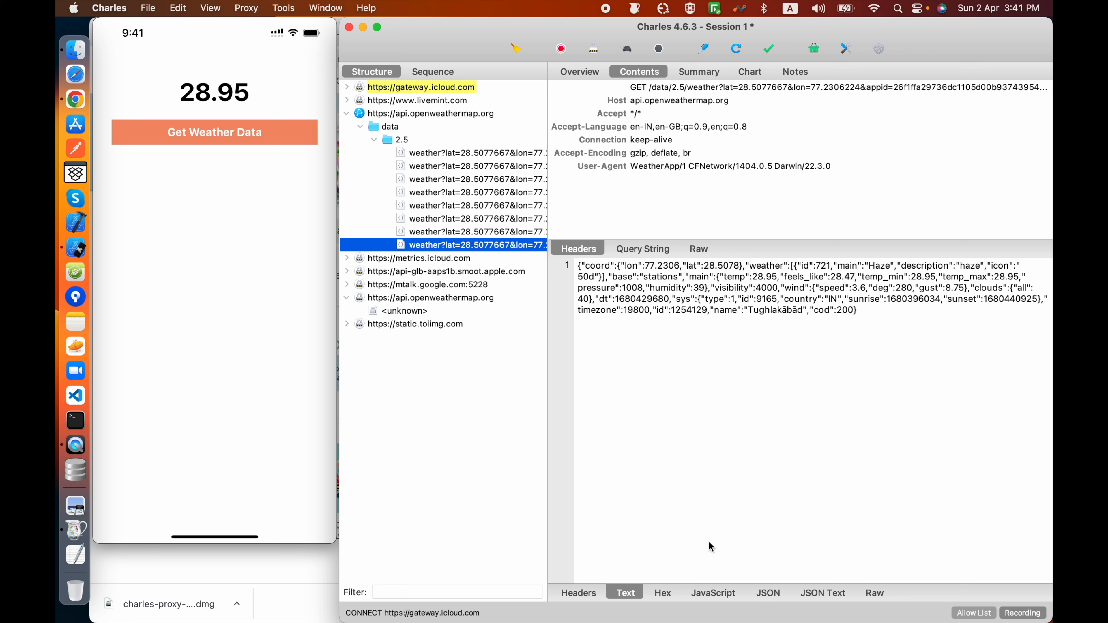
pyautogui.click(665, 601)
pyautogui.click(586, 598)
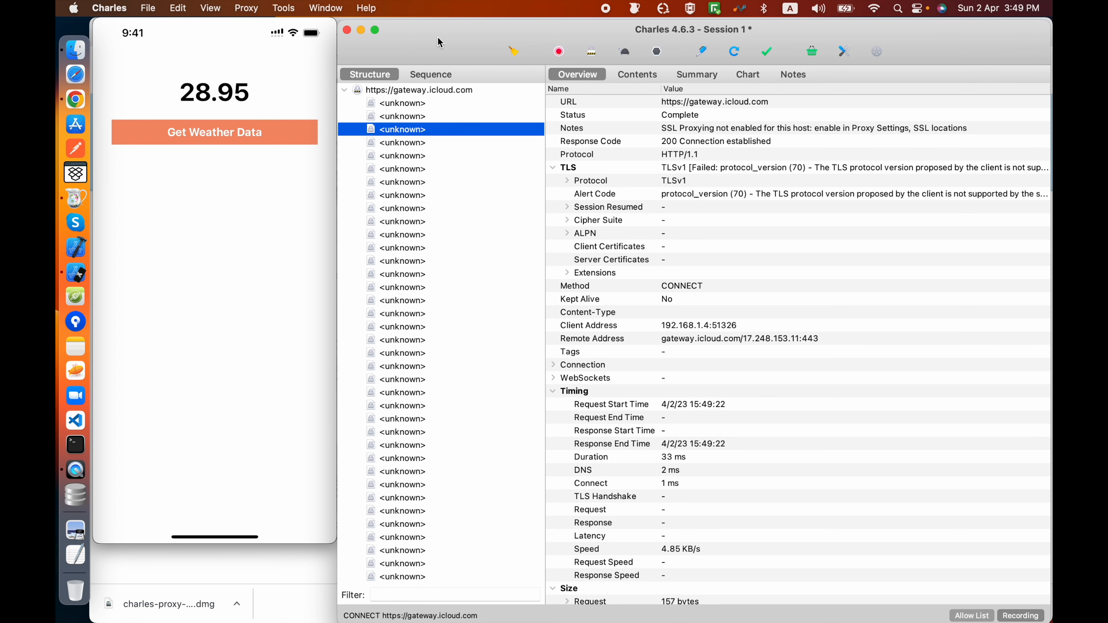
# Step: Register Charles with the registered name and license key, and start it again
pyautogui.click(368, 9)
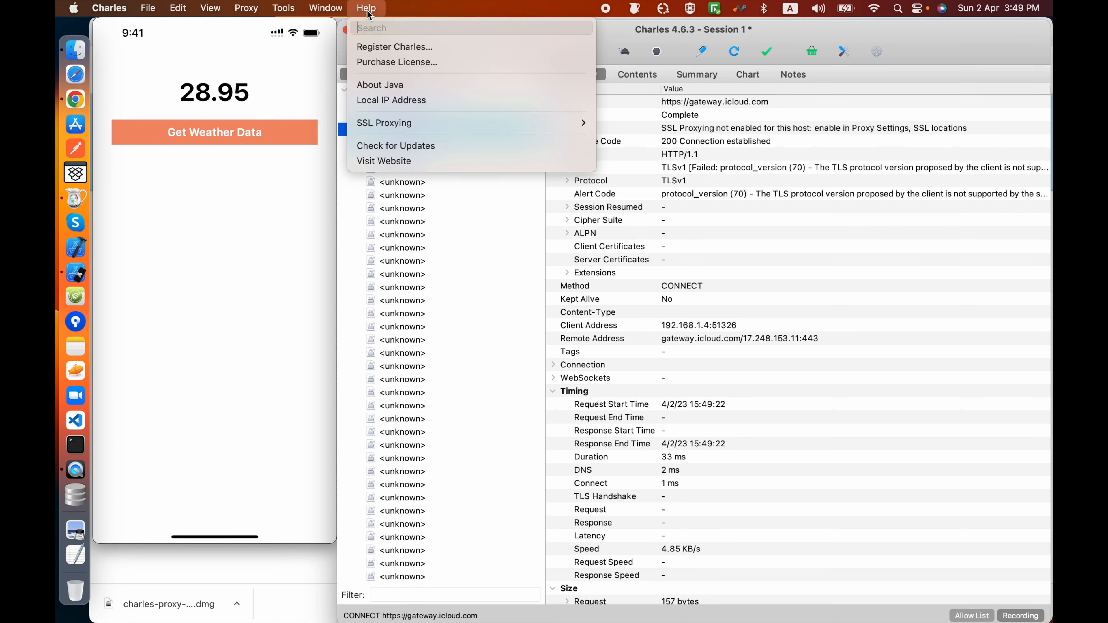
pyautogui.click(383, 47)
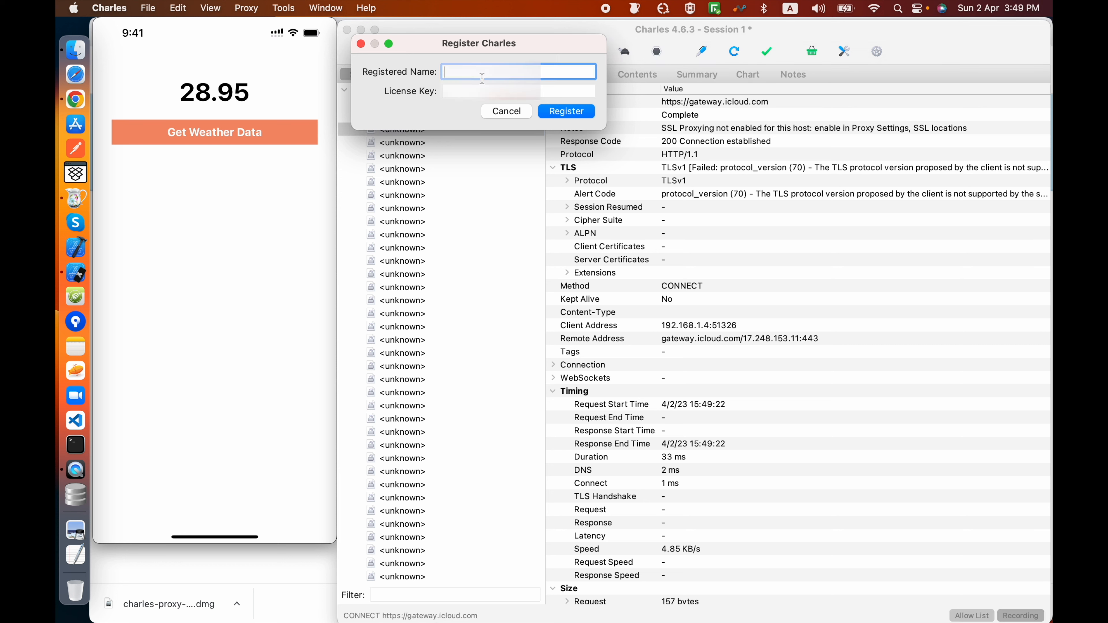
pyautogui.press('Tab')
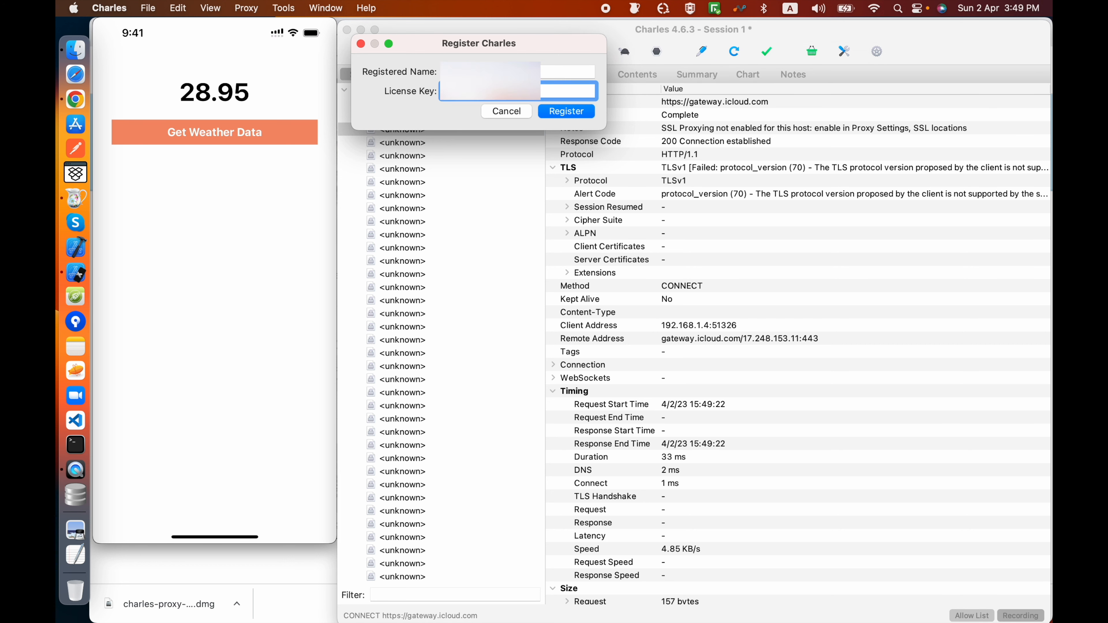
pyautogui.click(567, 111)
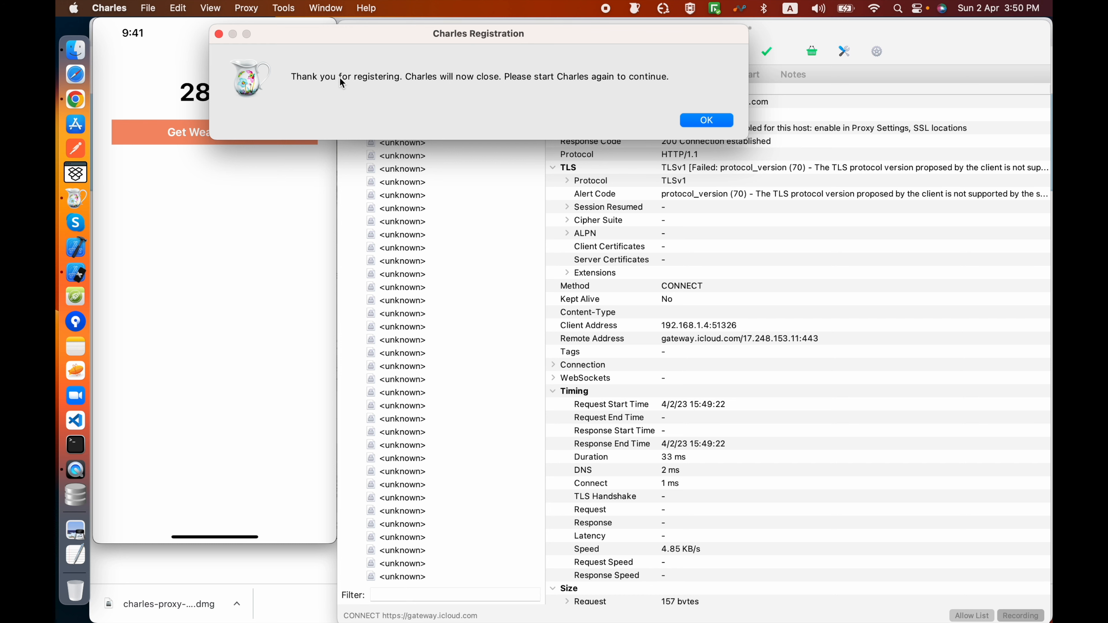
pyautogui.click(705, 119)
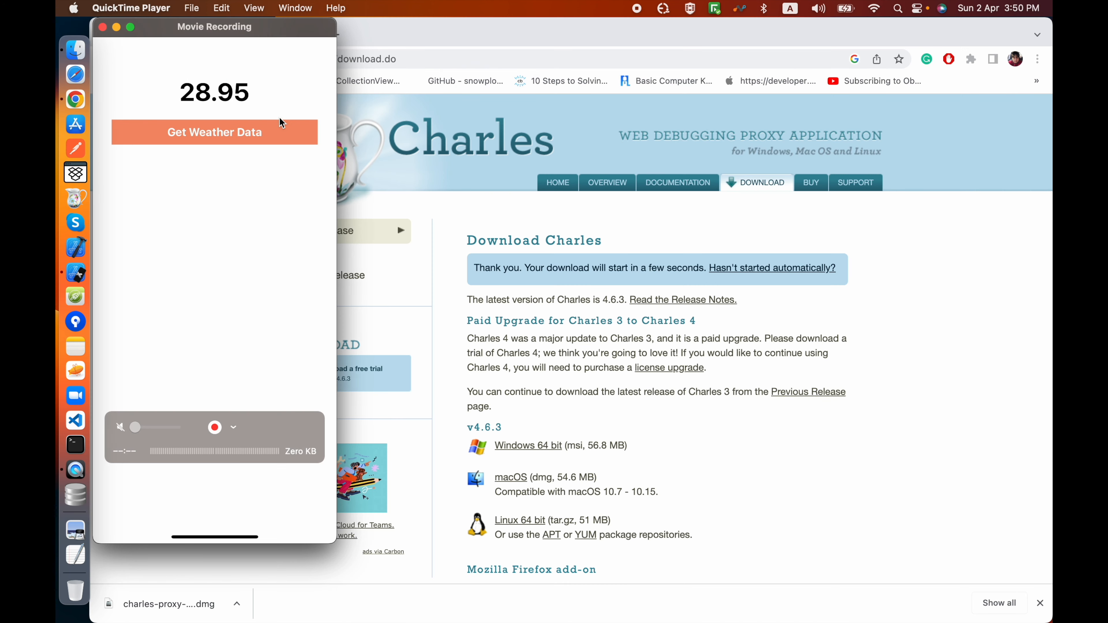
pyautogui.click(75, 199)
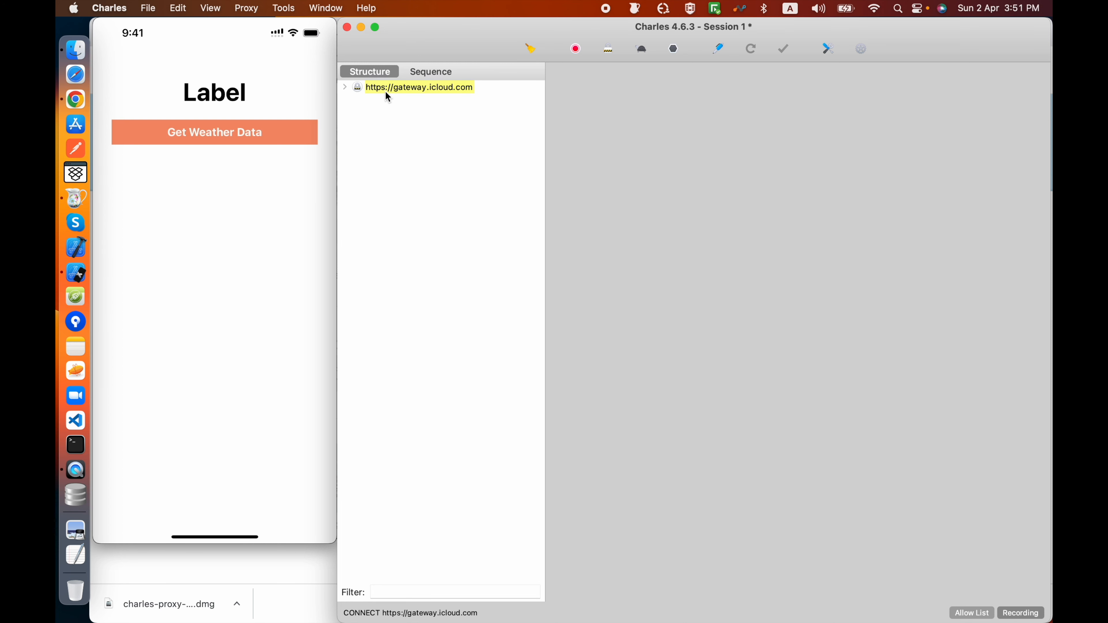
# Step: Display the contents of the new weather request under api.openweathermap.org and enable breakpoints for it
pyautogui.click(345, 101)
pyautogui.click(416, 139)
pyautogui.click(634, 70)
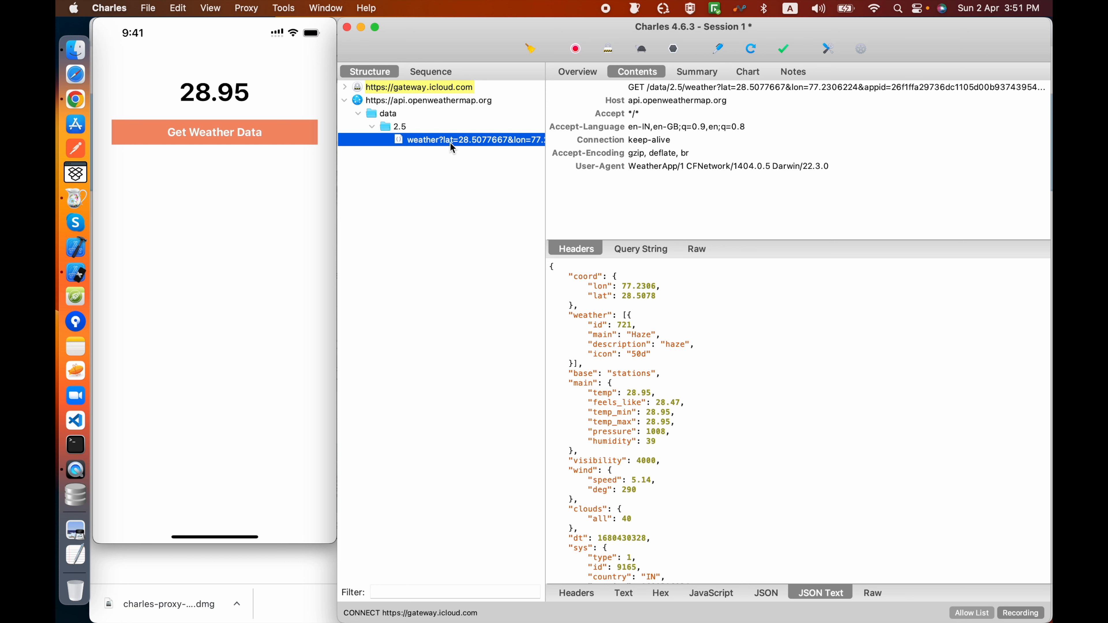
pyautogui.rightClick(430, 143)
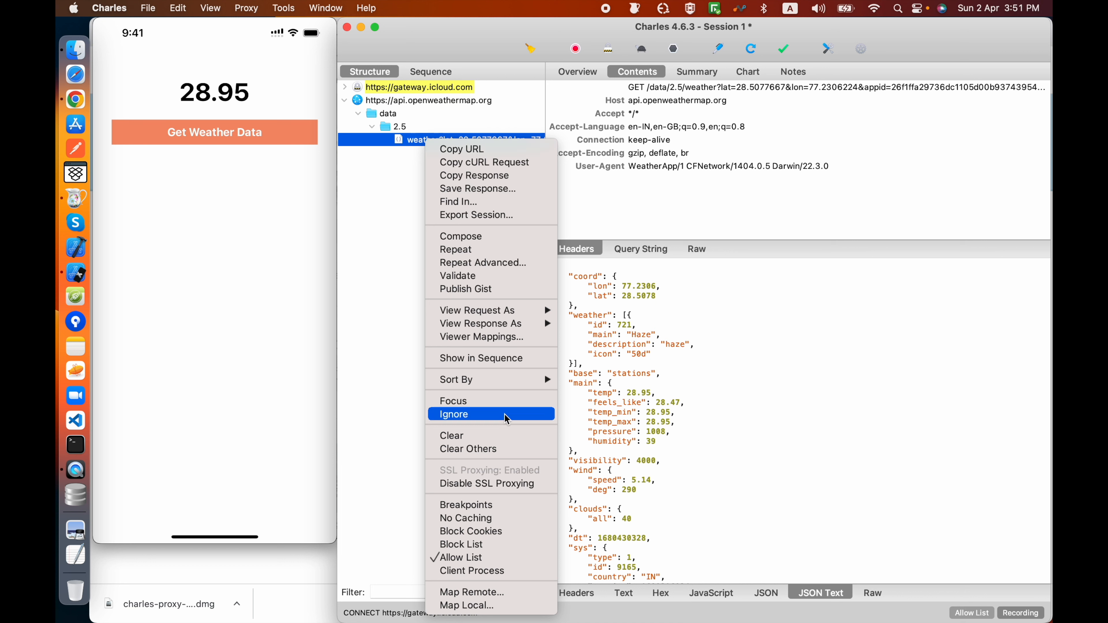
pyautogui.click(494, 508)
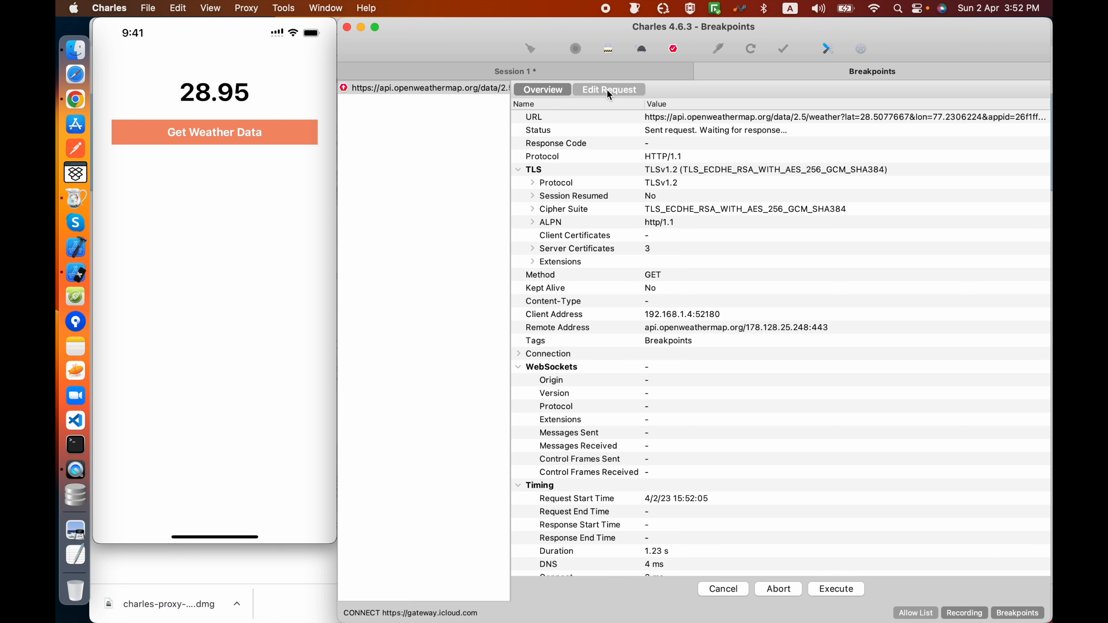
# Step: Set the intercepted weather request's lon to 78.2306224 and lat to 68.5077667, and execute the edited request
pyautogui.click(607, 89)
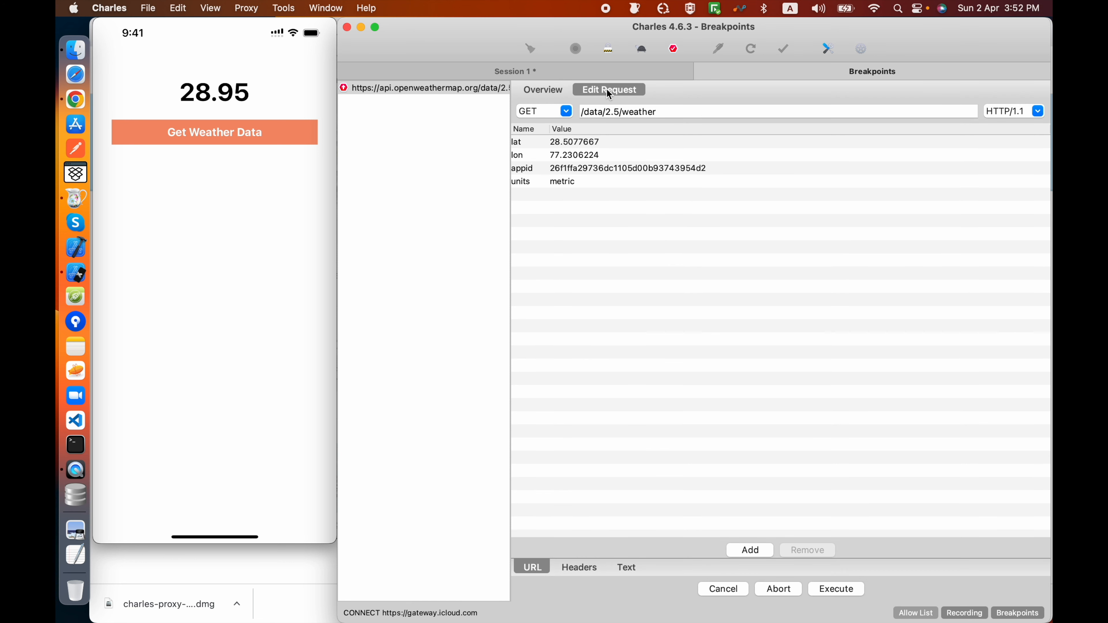
pyautogui.click(559, 156)
pyautogui.doubleClick(559, 156)
pyautogui.click(562, 156)
pyautogui.press('BackSpace')
pyautogui.write('8')
pyautogui.doubleClick(553, 141)
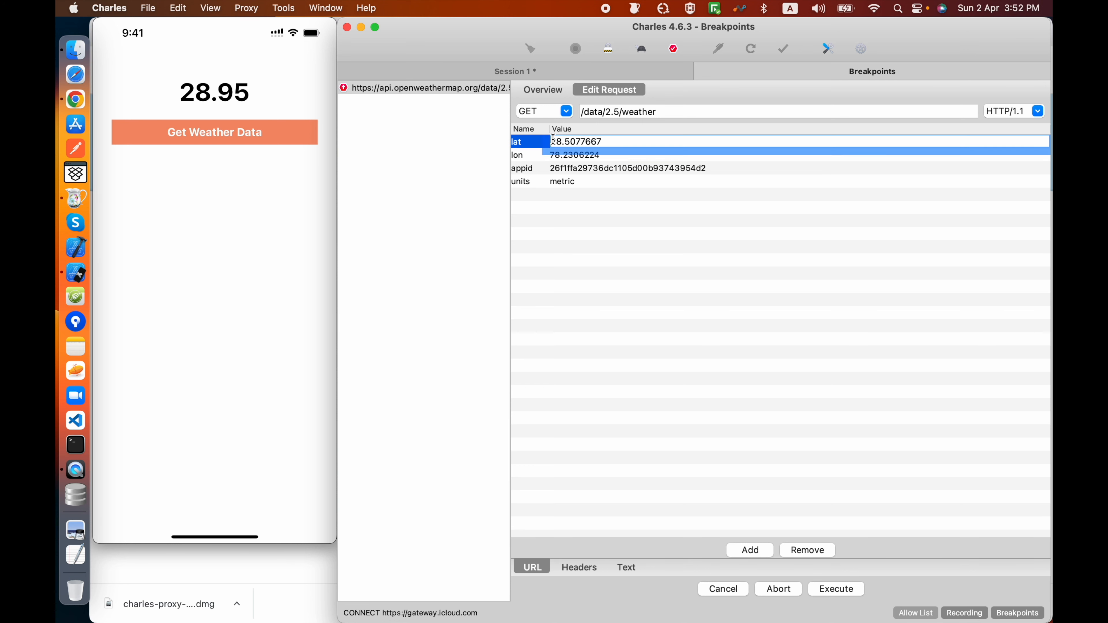
pyautogui.press('BackSpace')
pyautogui.write('6')
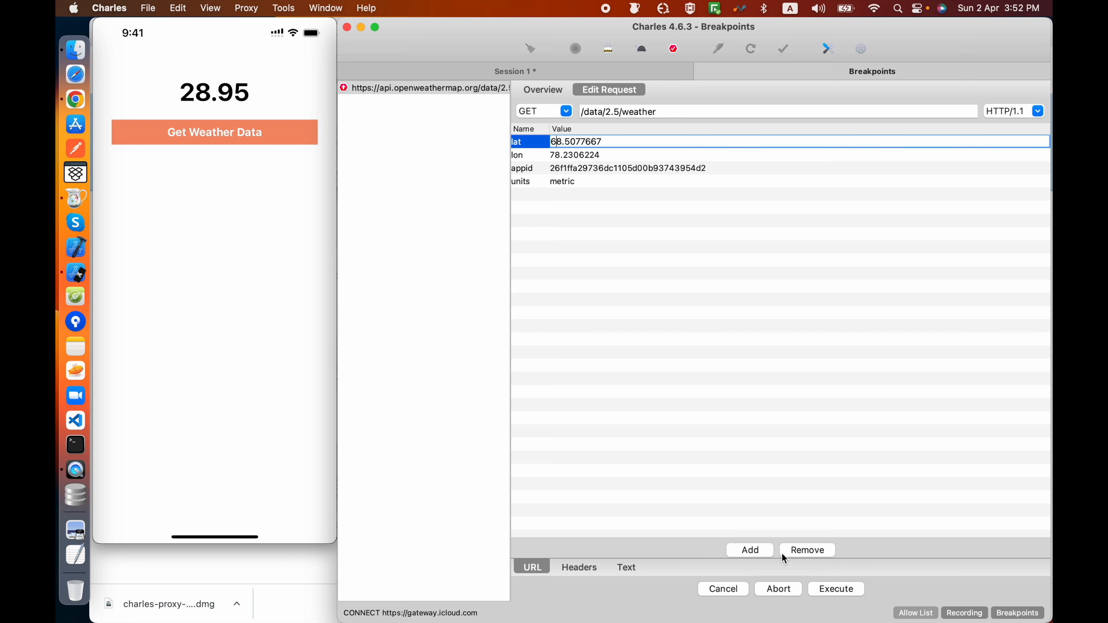
pyautogui.click(842, 586)
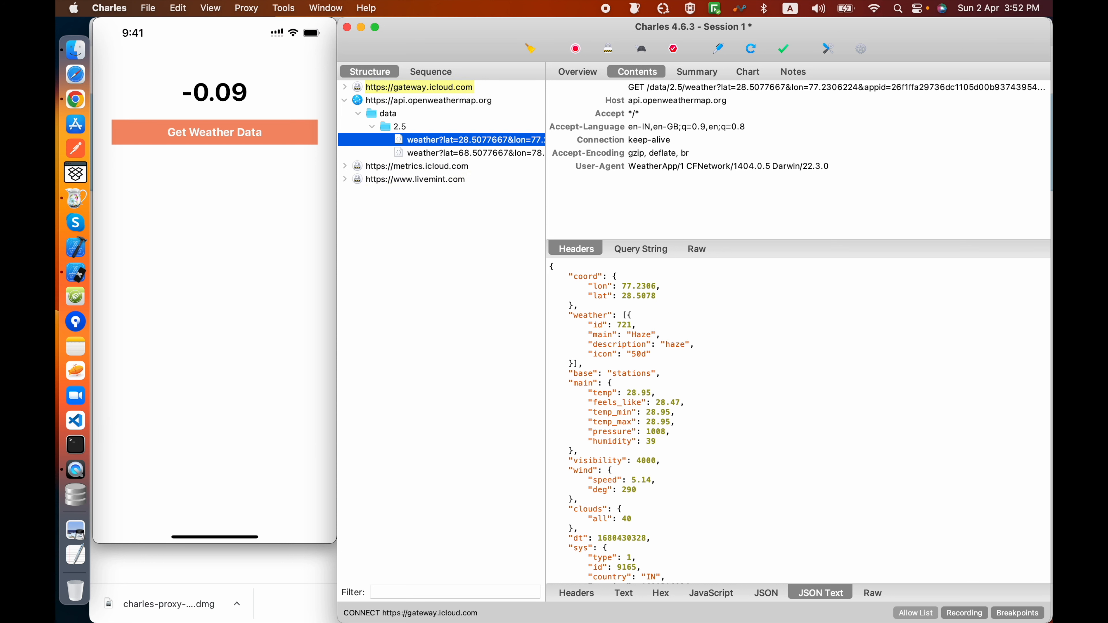
# Step: Select the edited weather request, widen the request list, and examine the request's full JSON response
pyautogui.press('Down')
pyautogui.moveTo(546, 171); pyautogui.dragTo(594, 174)
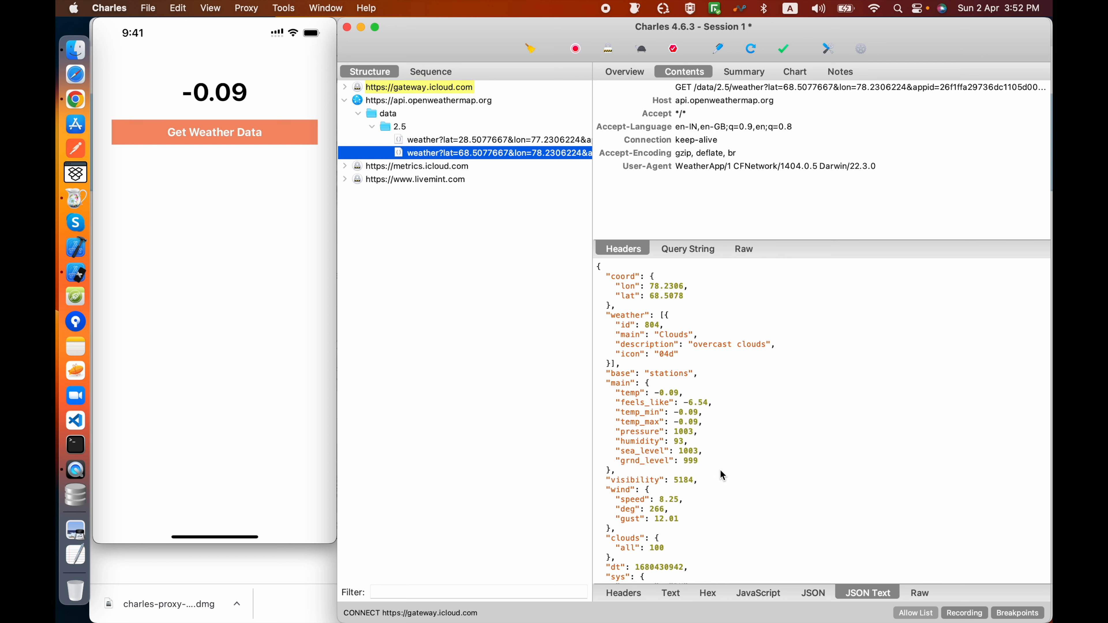
pyautogui.scroll(-5, 721, 469)
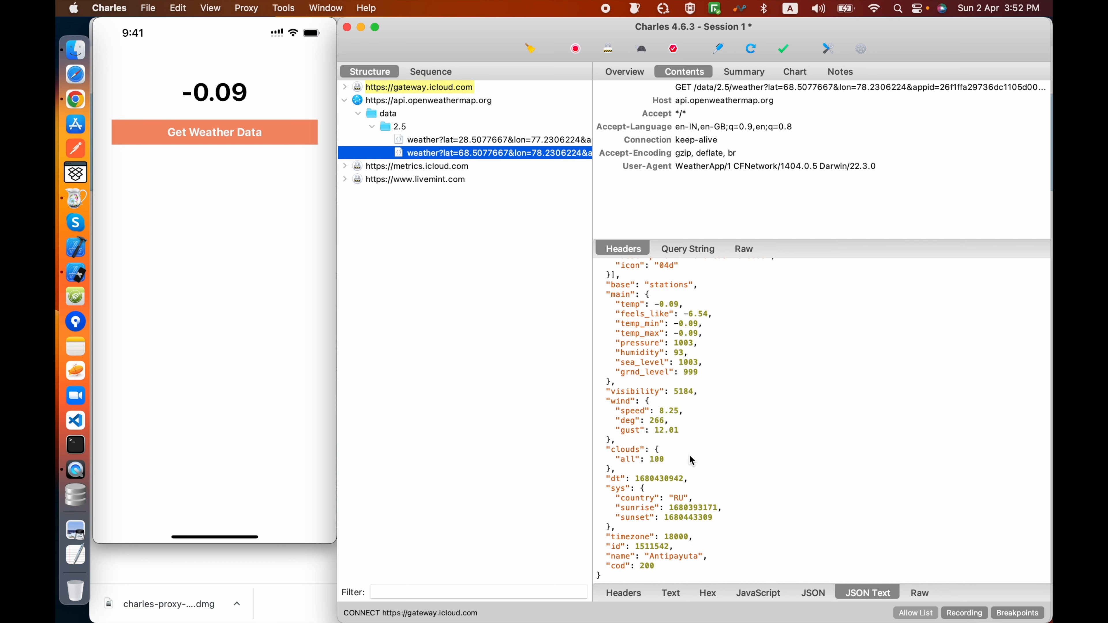
pyautogui.scroll(5, 689, 455)
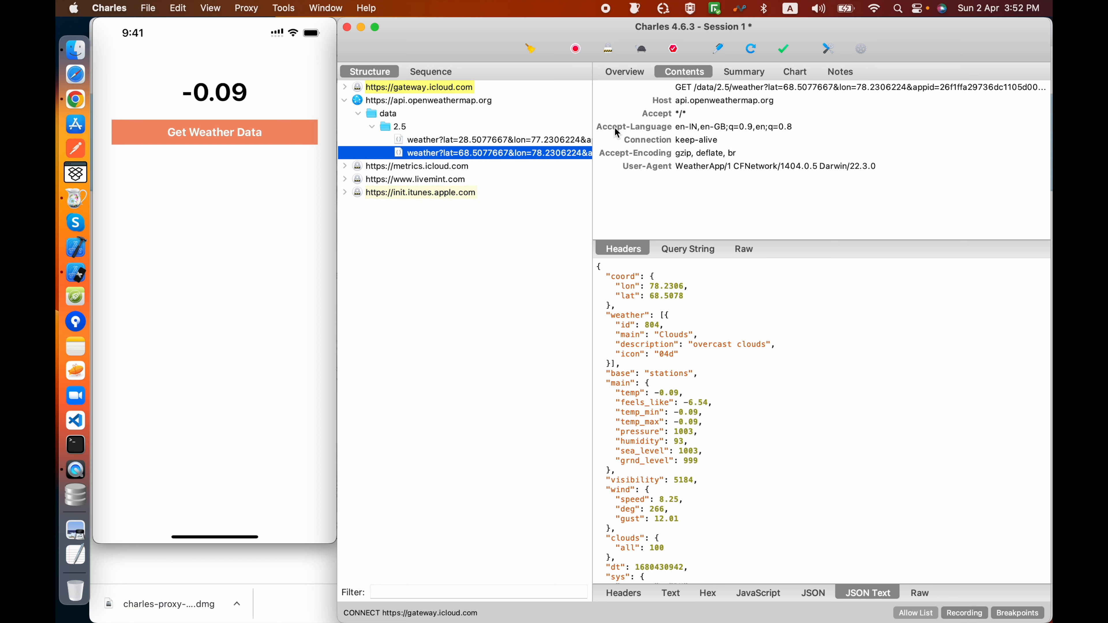
# Step: Disable breakpoints and examine the JSON response of the newest unmodified weather request
pyautogui.click(675, 51)
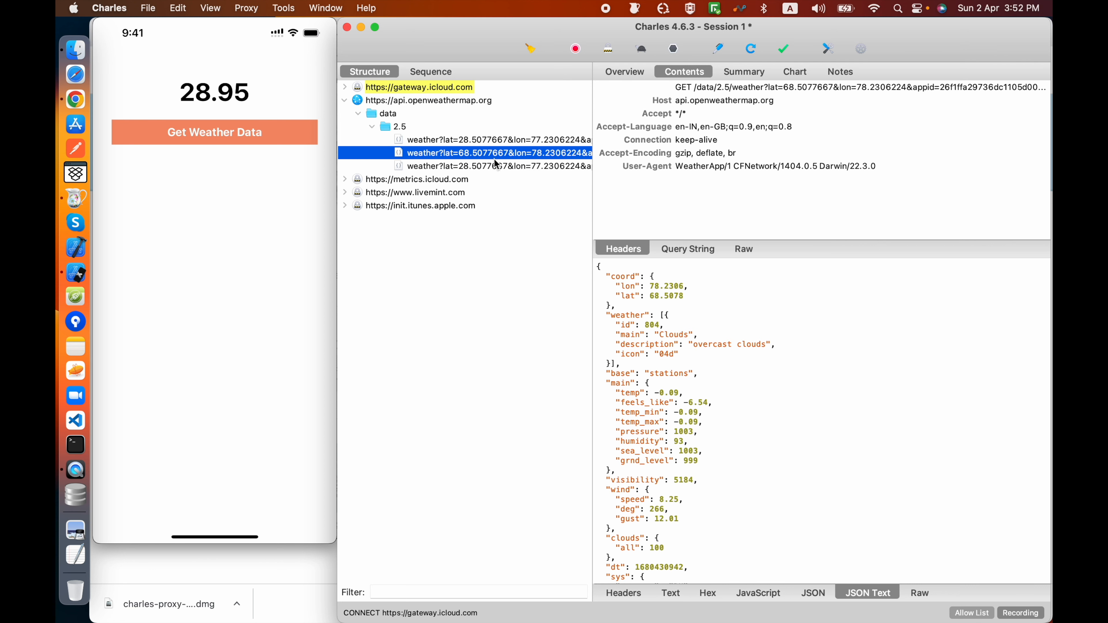
pyautogui.click(496, 165)
pyautogui.scroll(-4, 703, 449)
pyautogui.scroll(2, 696, 481)
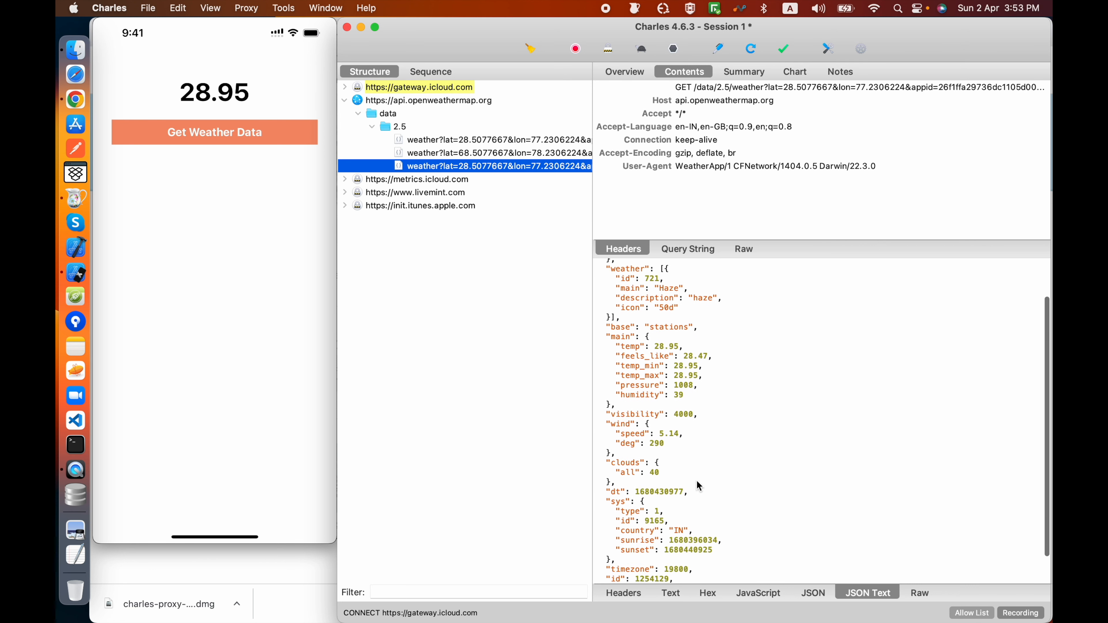
pyautogui.scroll(2, 697, 480)
# Step: Compare the JSON response of the edited weather request with that of the newest unmodified request
pyautogui.press('Up')
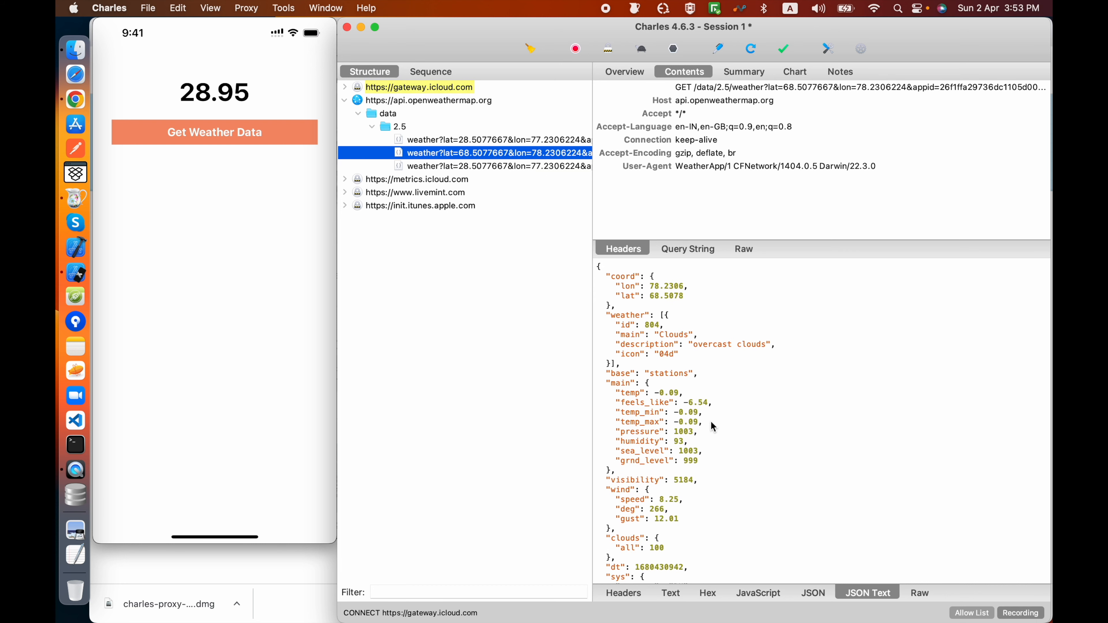
pyautogui.scroll(-3, 712, 422)
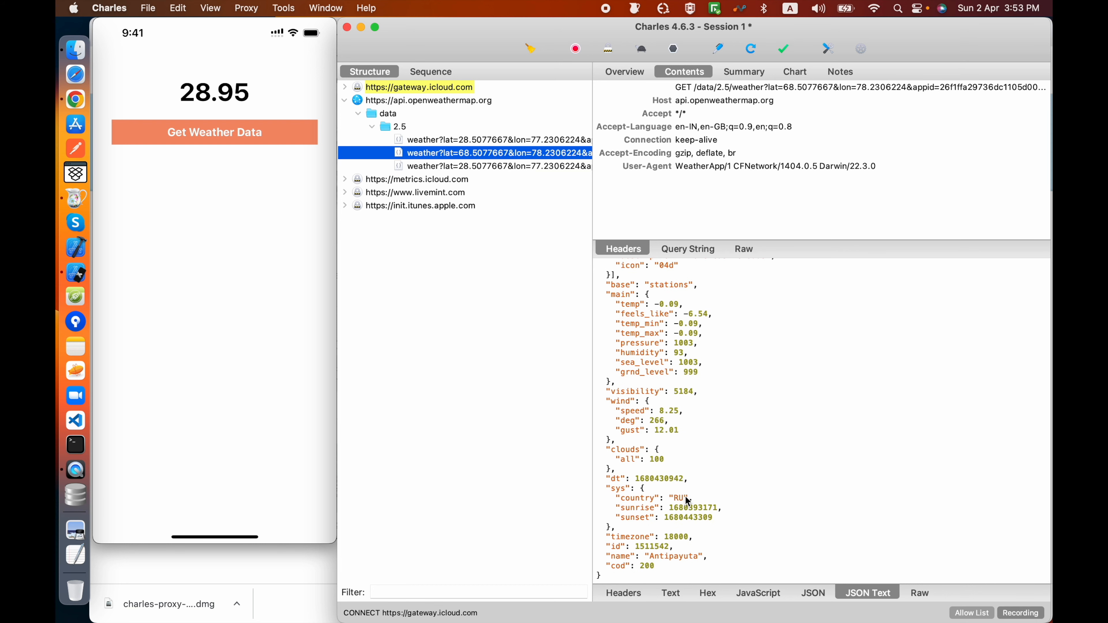
pyautogui.scroll(4, 625, 299)
pyautogui.click(478, 166)
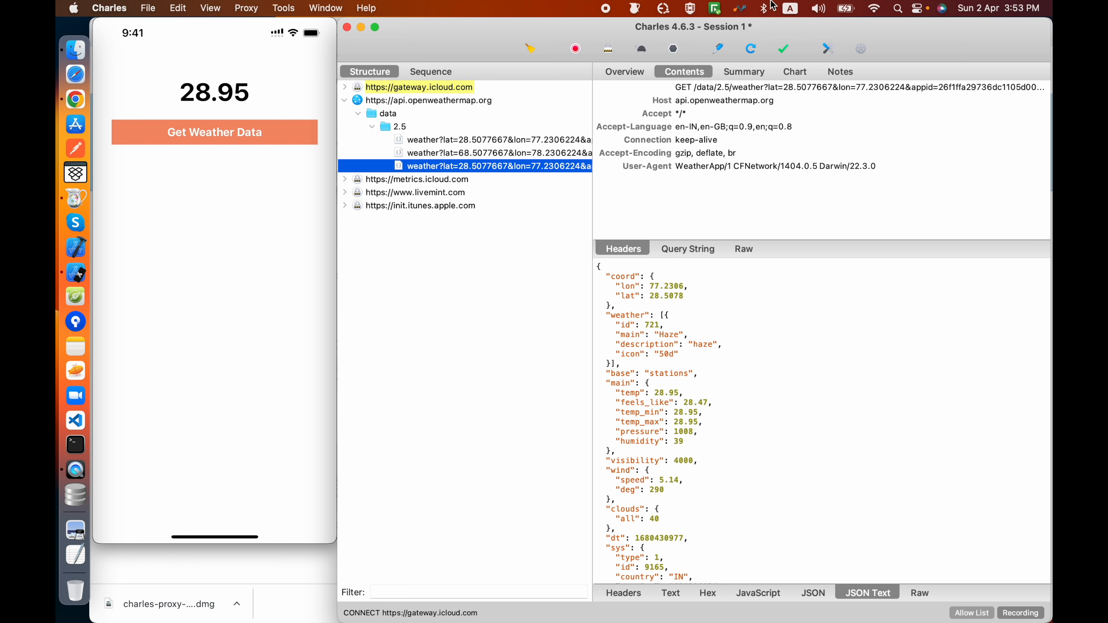
# Step: Enable breakpoints and execute the intercepted weather request without editing it
pyautogui.click(676, 51)
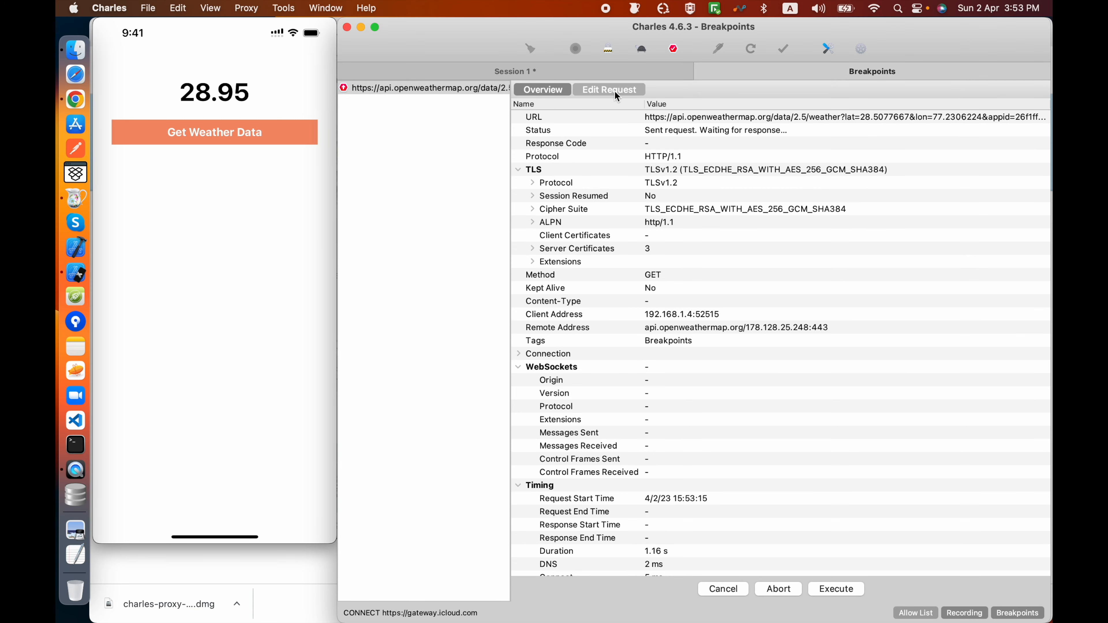
pyautogui.click(838, 592)
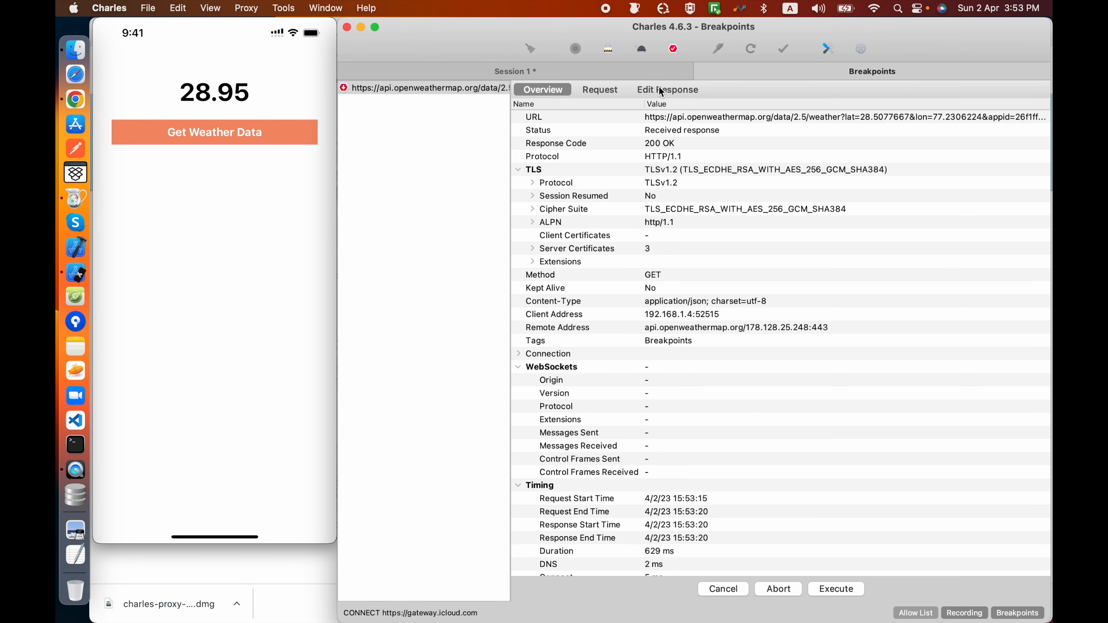
# Step: Set temp to 100.0 in the JSON text of the intercepted weather response and execute the edited response
pyautogui.click(662, 90)
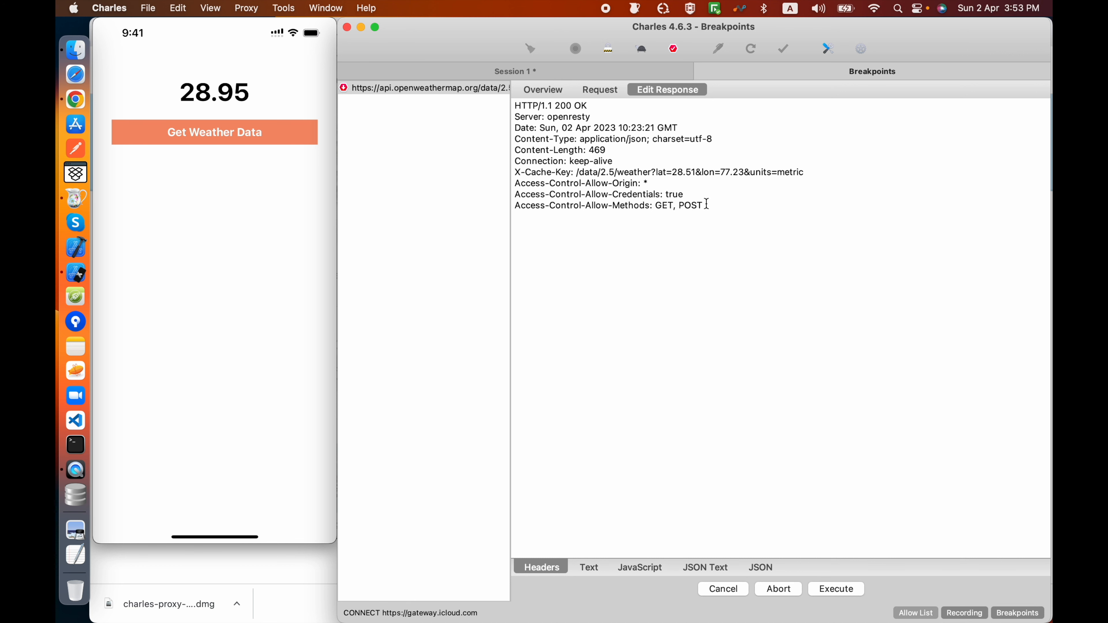
pyautogui.click(708, 567)
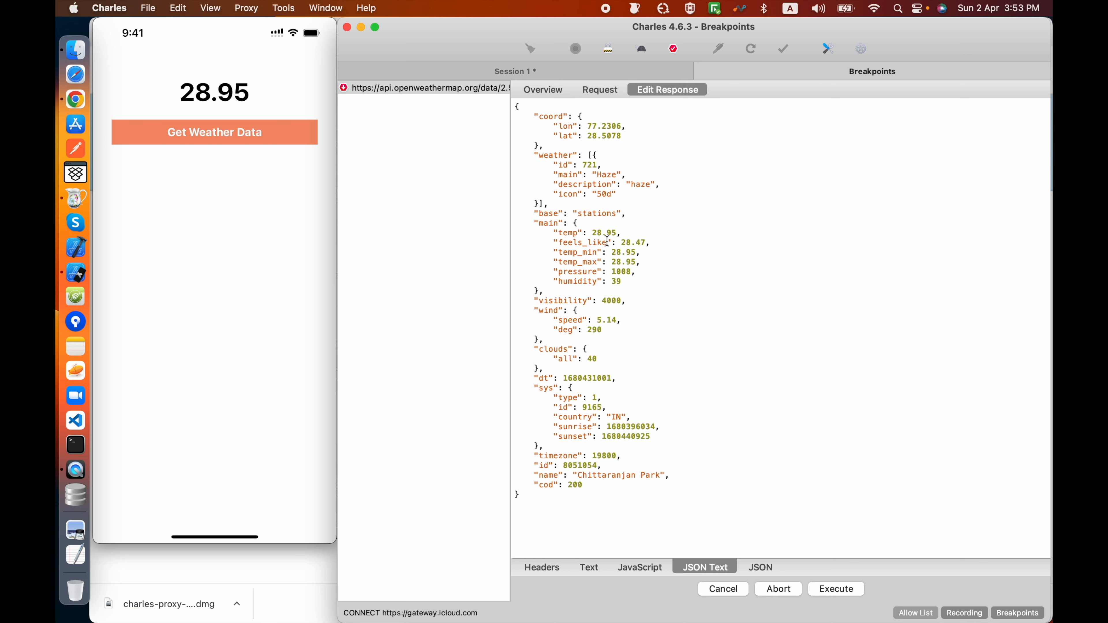
pyautogui.doubleClick(601, 233)
pyautogui.write('100.0')
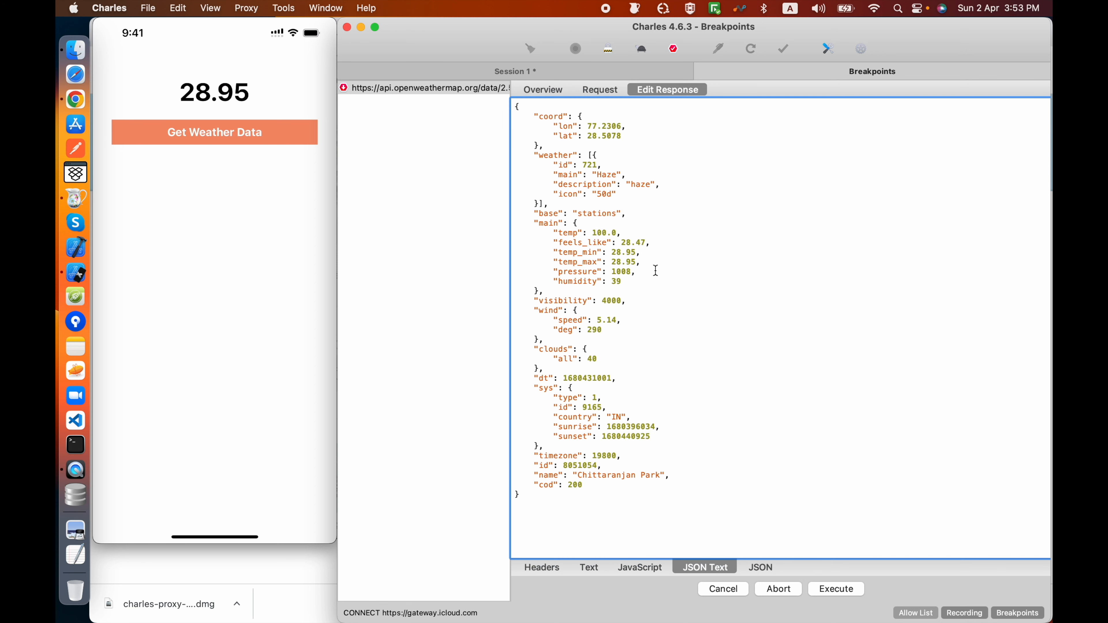
pyautogui.click(829, 590)
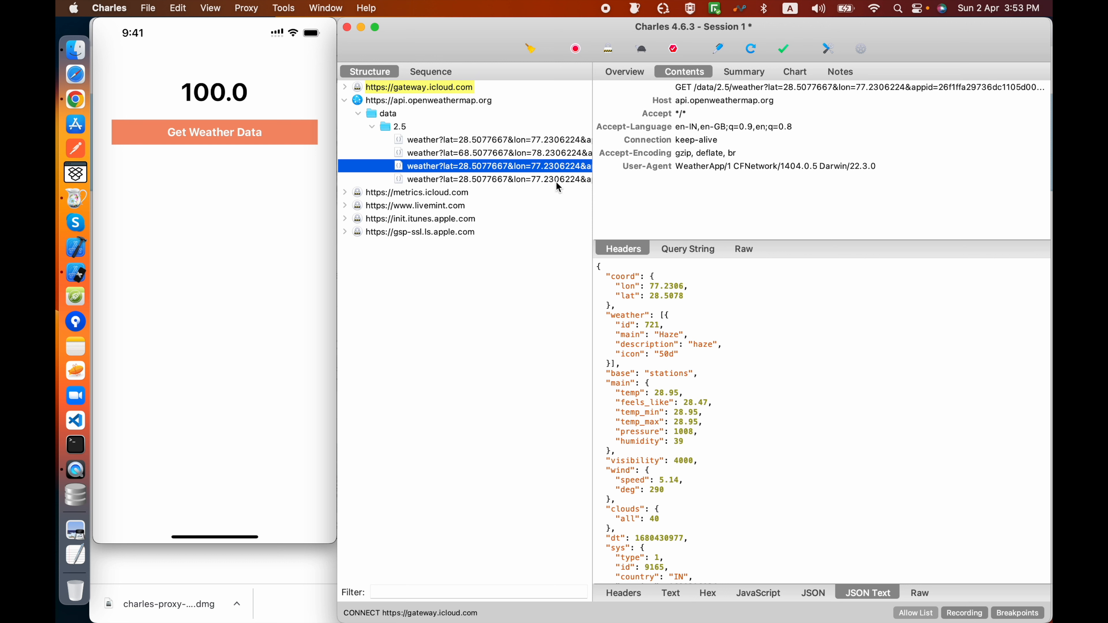
# Step: Remove the breakpoint from the newest weather request and disable breakpoints globally
pyautogui.click(536, 182)
pyautogui.rightClick(503, 182)
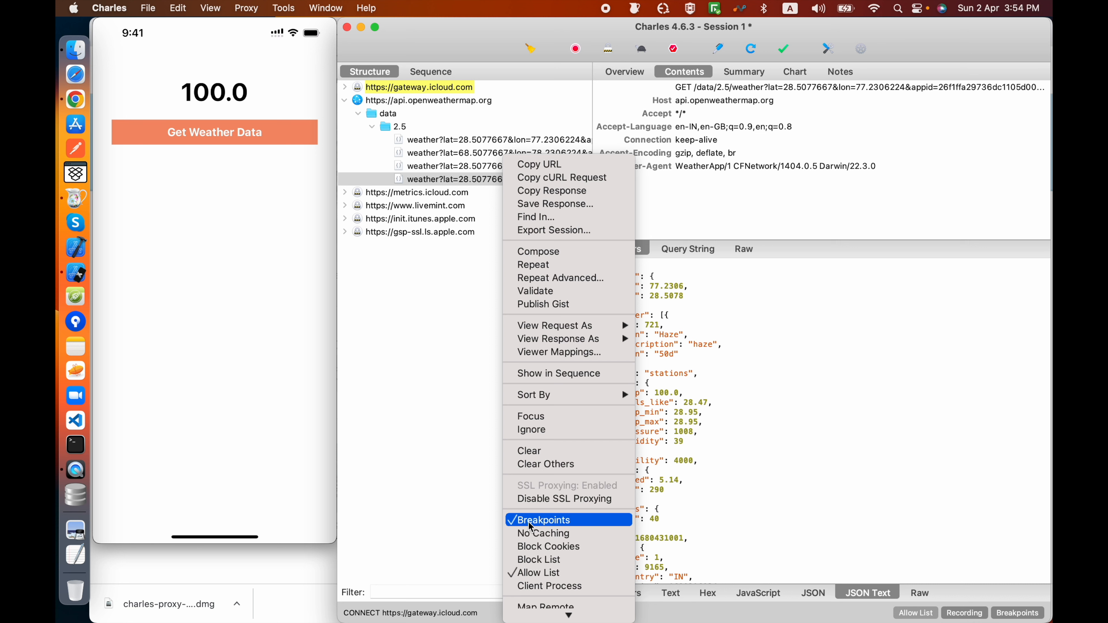
pyautogui.click(530, 521)
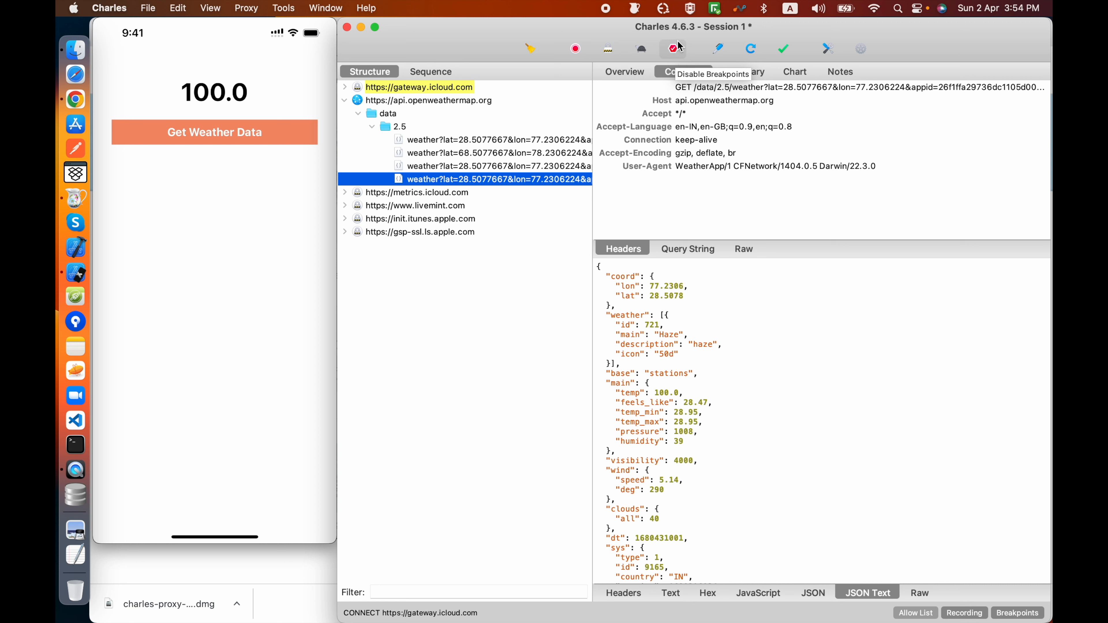
pyautogui.click(675, 49)
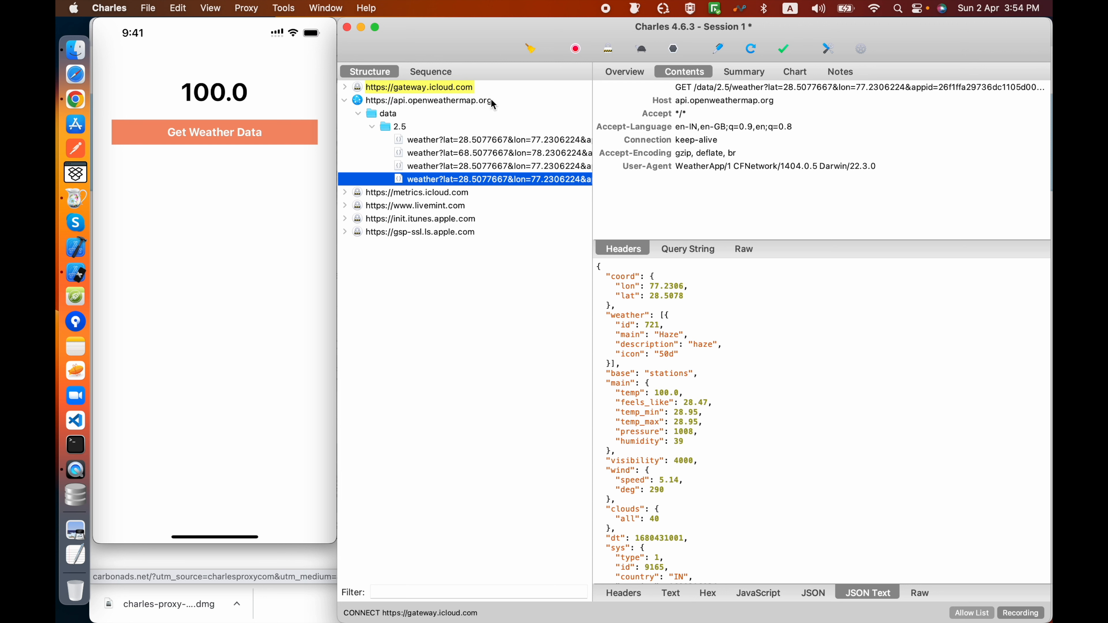
pyautogui.rightClick(476, 181)
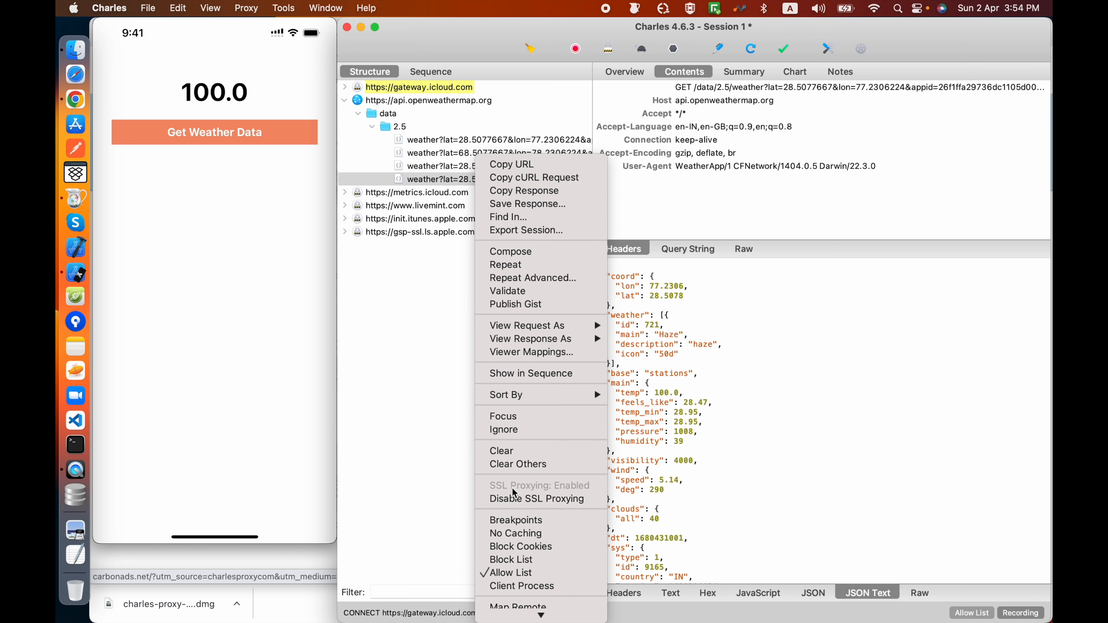
pyautogui.click(395, 355)
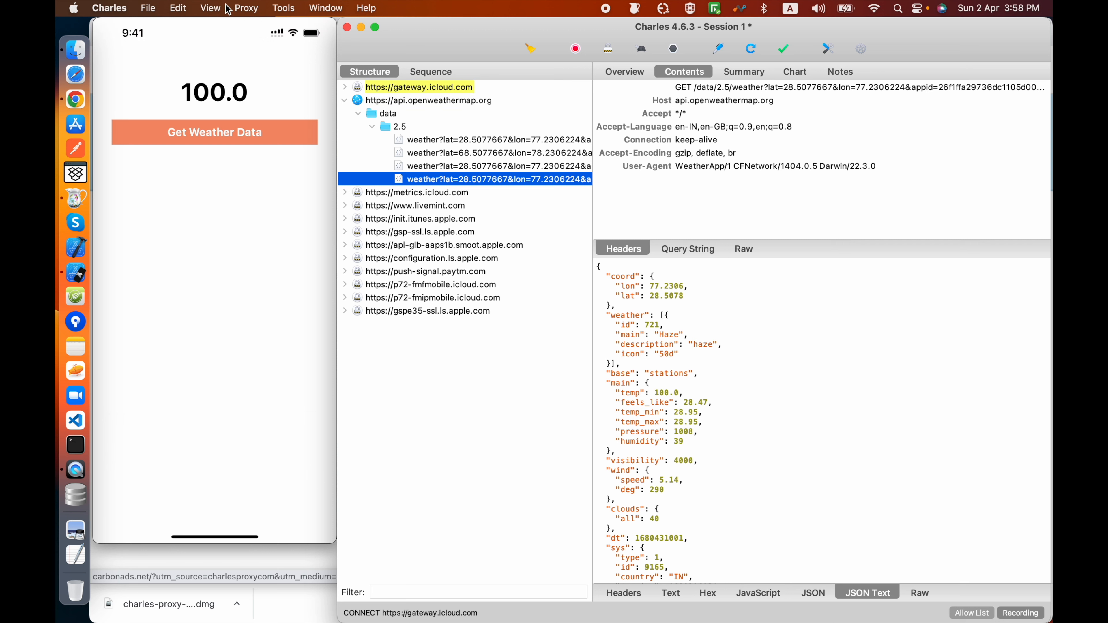
pyautogui.click(246, 7)
pyautogui.moveTo(281, 9)
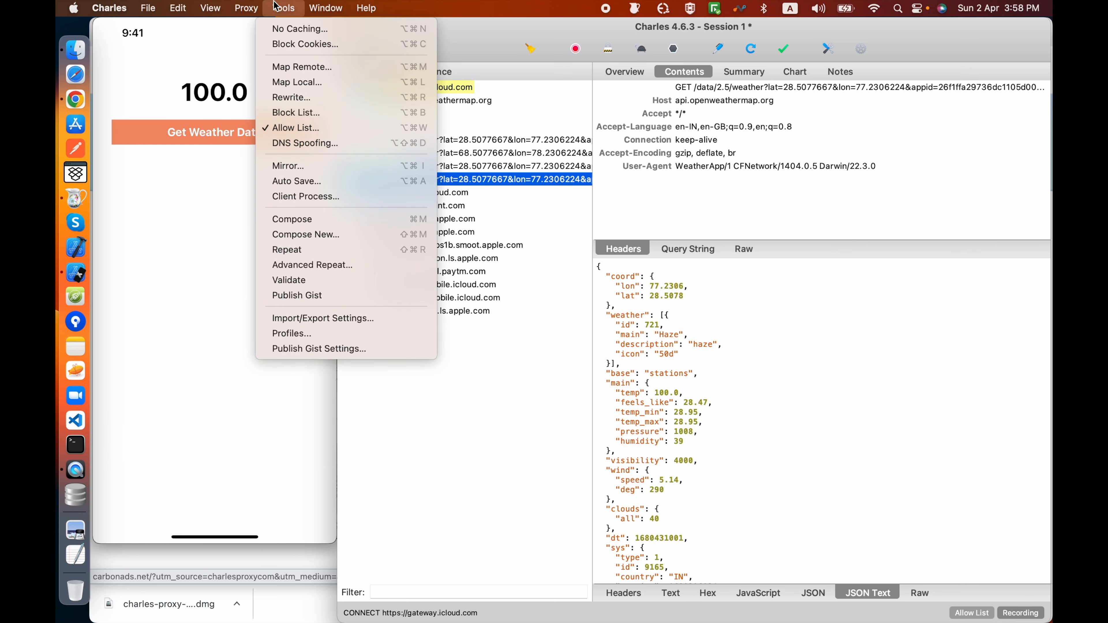
pyautogui.click(311, 83)
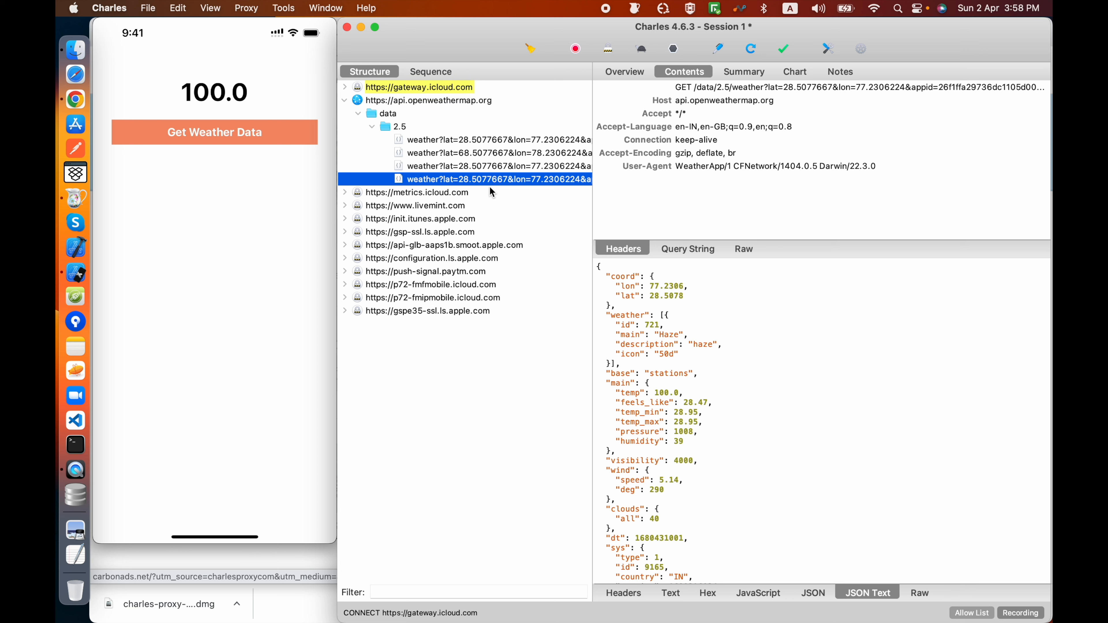
# Step: Copy the full JSON response of the newest weather request into a new TextEdit document
pyautogui.click(764, 407)
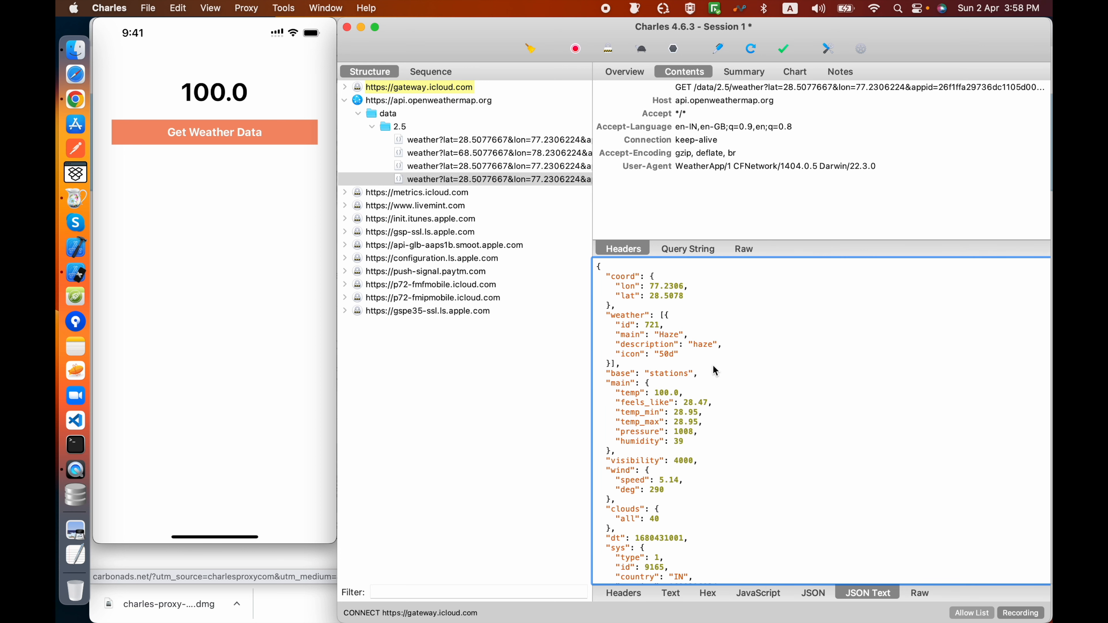
pyautogui.press('super+a')
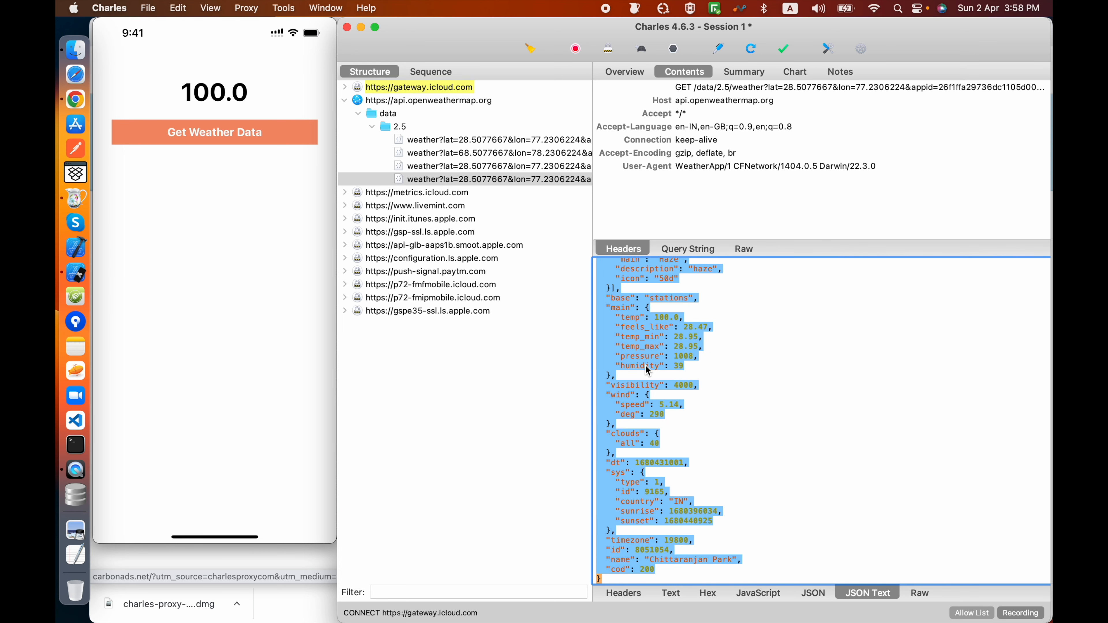
pyautogui.click(898, 9)
pyautogui.write('textEdit')
pyautogui.press('Return')
pyautogui.press('super+v')
pyautogui.scroll(10, 355, 160)
# Step: Save the document to the Desktop as mock.json, keeping the .json extension
pyautogui.press('super+s')
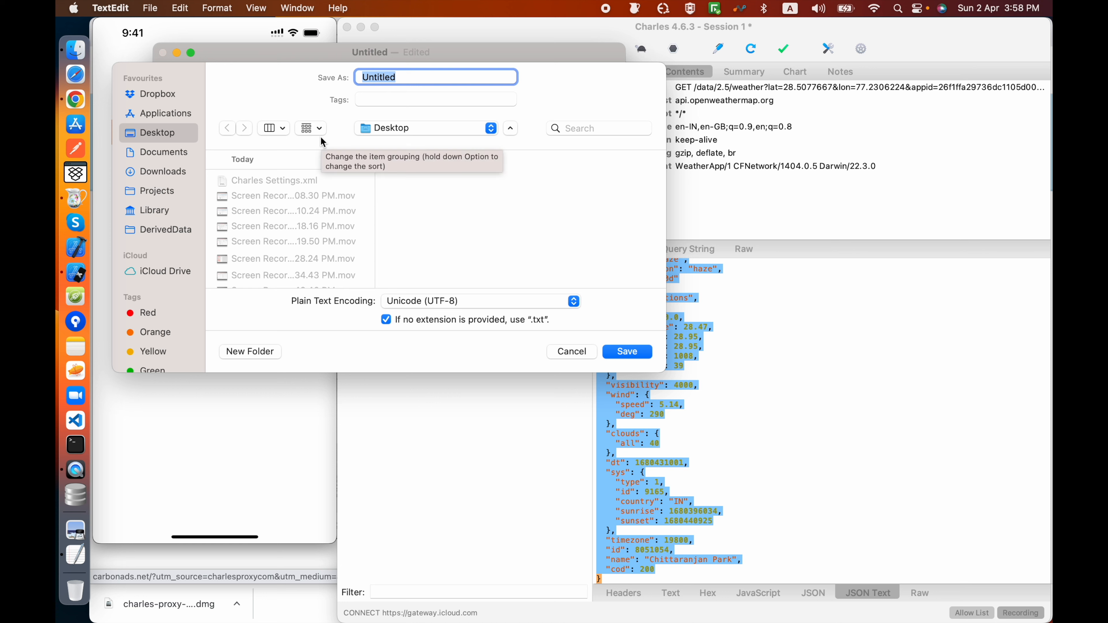
pyautogui.write('mock.json')
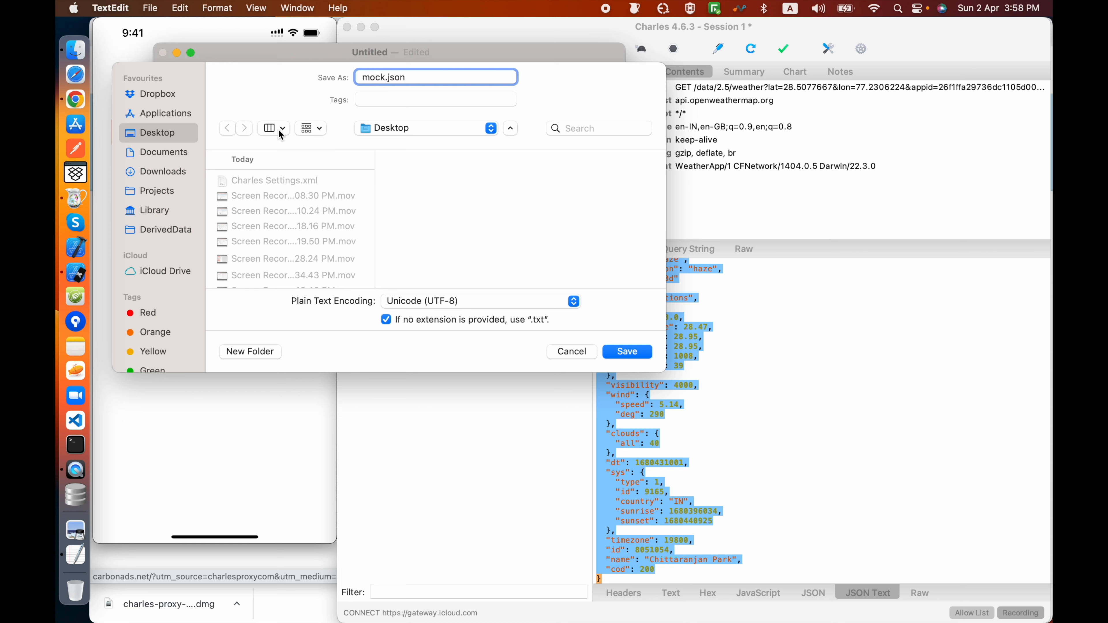
pyautogui.click(629, 353)
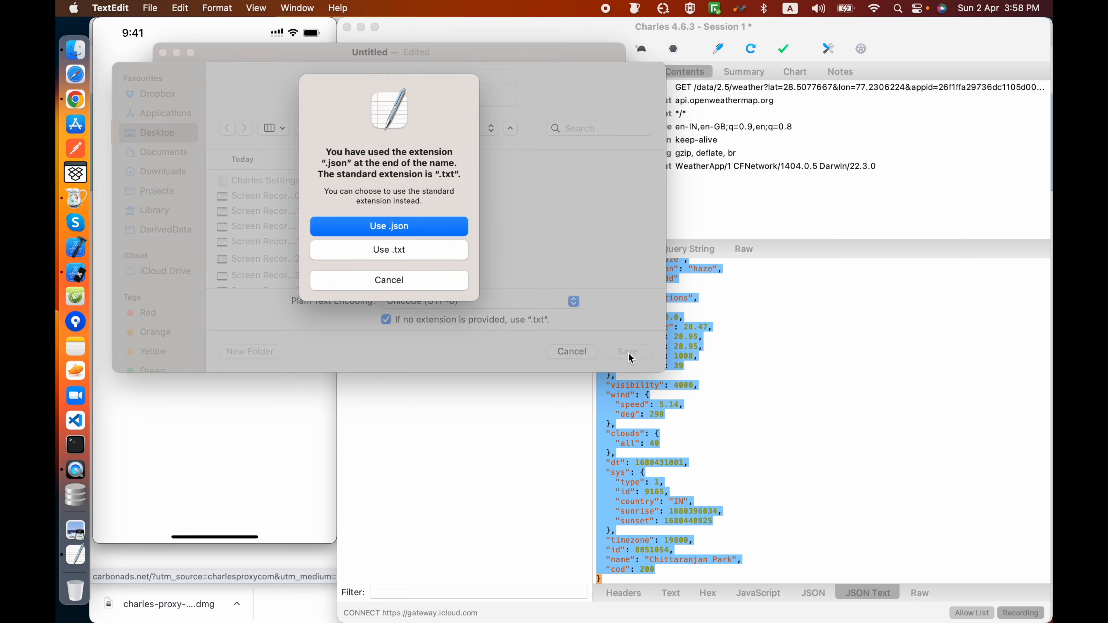
pyautogui.click(404, 223)
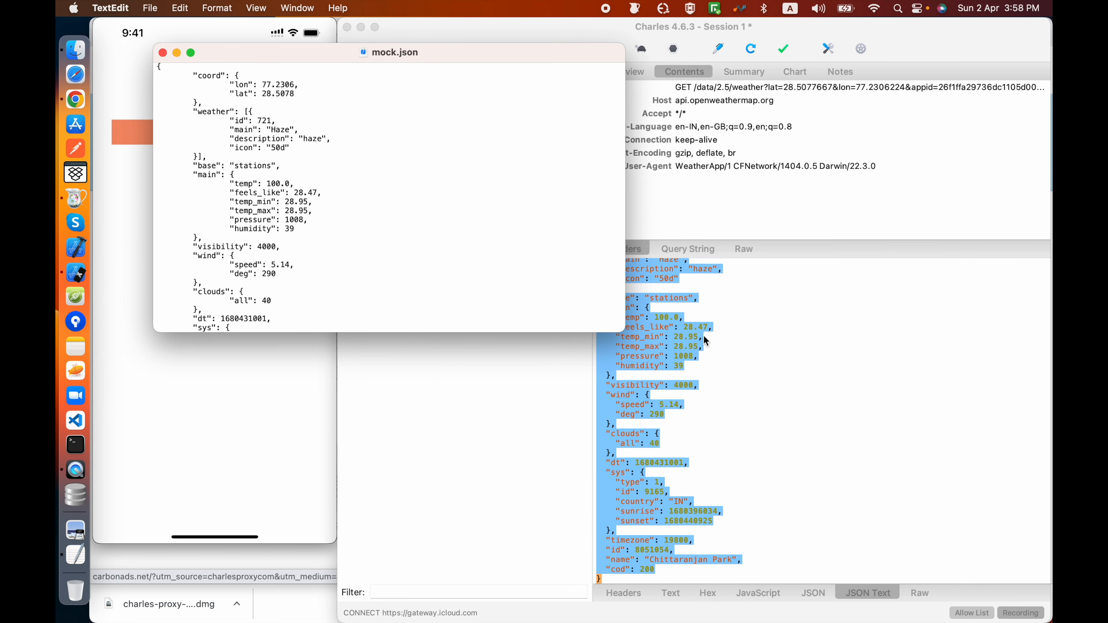
pyautogui.click(734, 347)
pyautogui.click(466, 178)
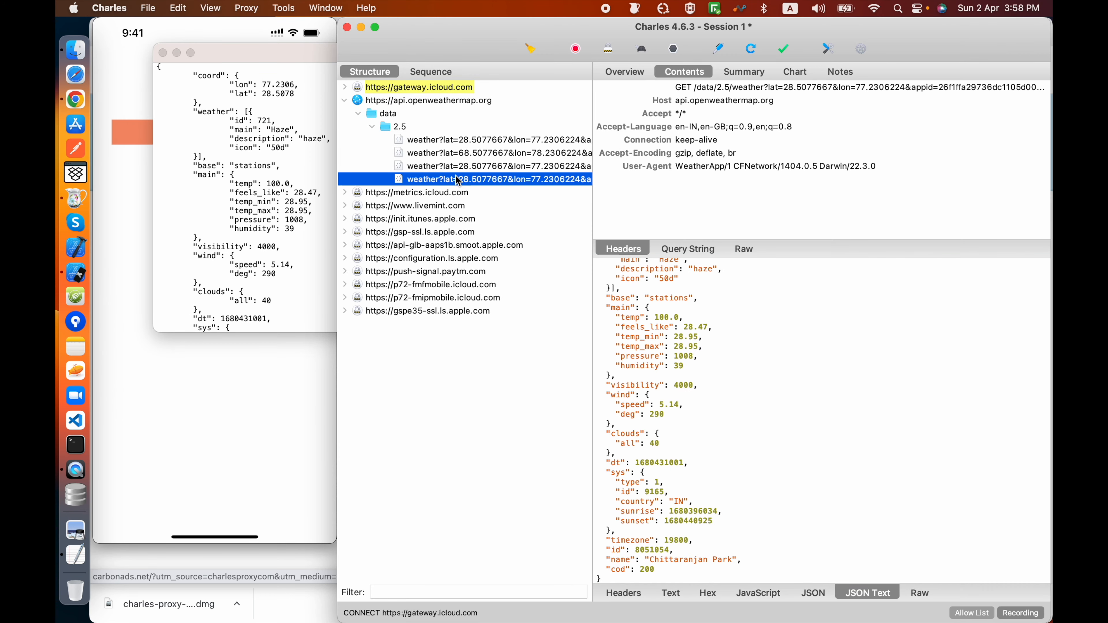
pyautogui.rightClick(465, 178)
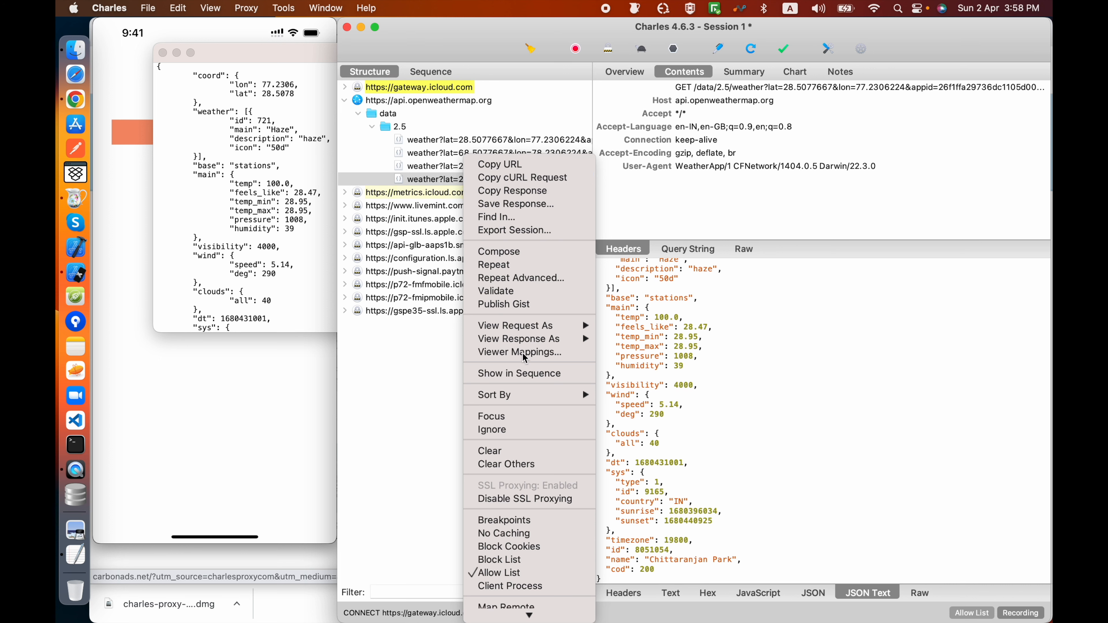
pyautogui.moveTo(529, 616)
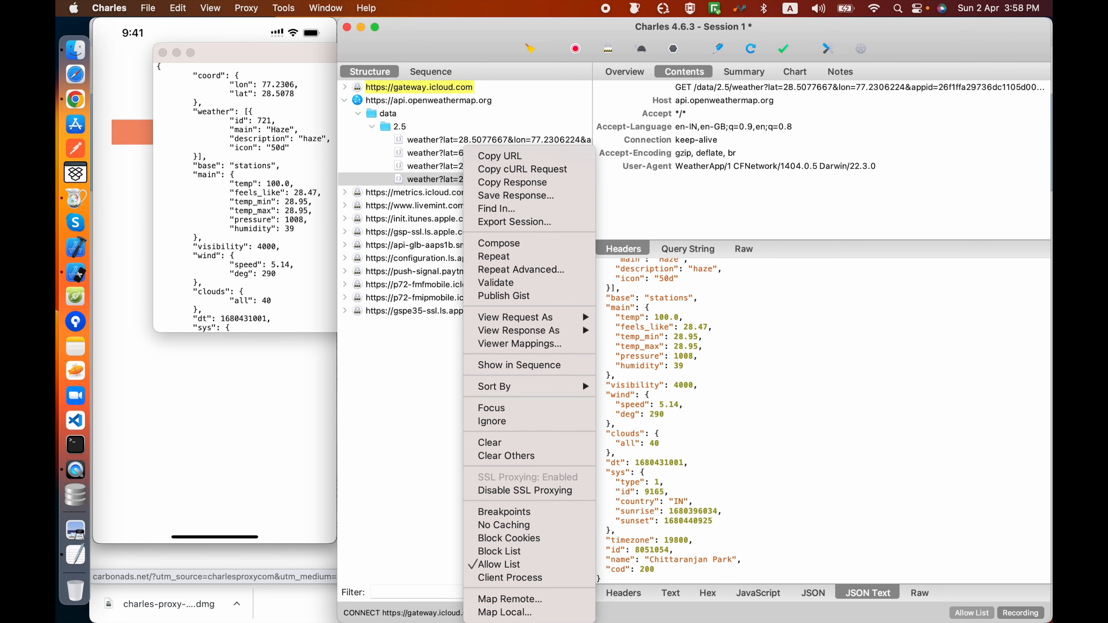
pyautogui.click(532, 618)
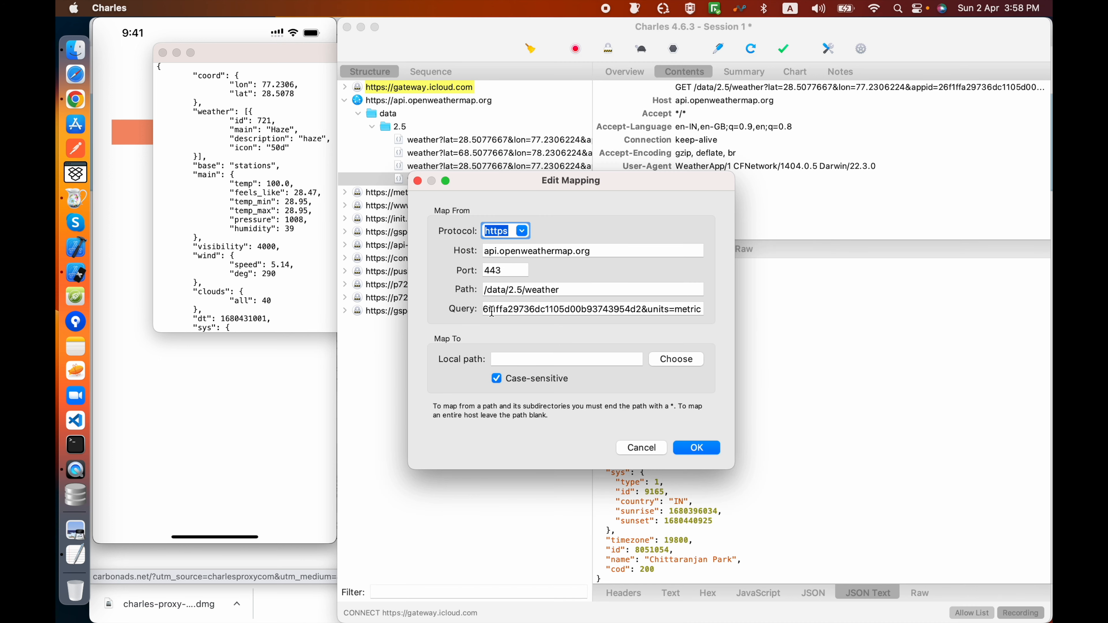
pyautogui.click(575, 310)
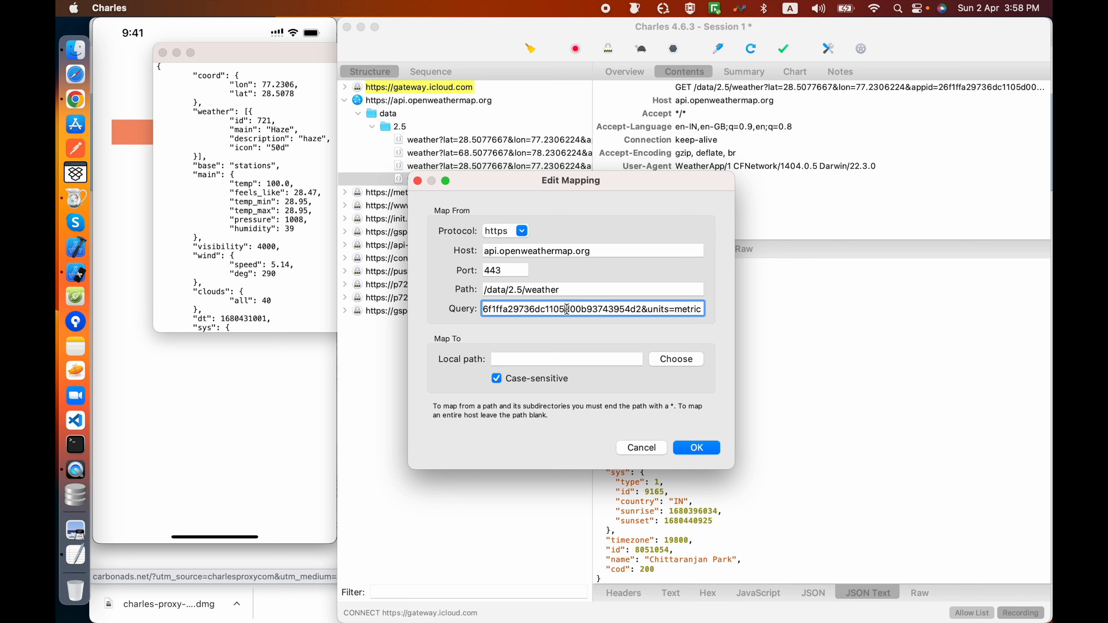
pyautogui.moveTo(567, 310); pyautogui.dragTo(788, 321)
pyautogui.moveTo(661, 308); pyautogui.dragTo(435, 311)
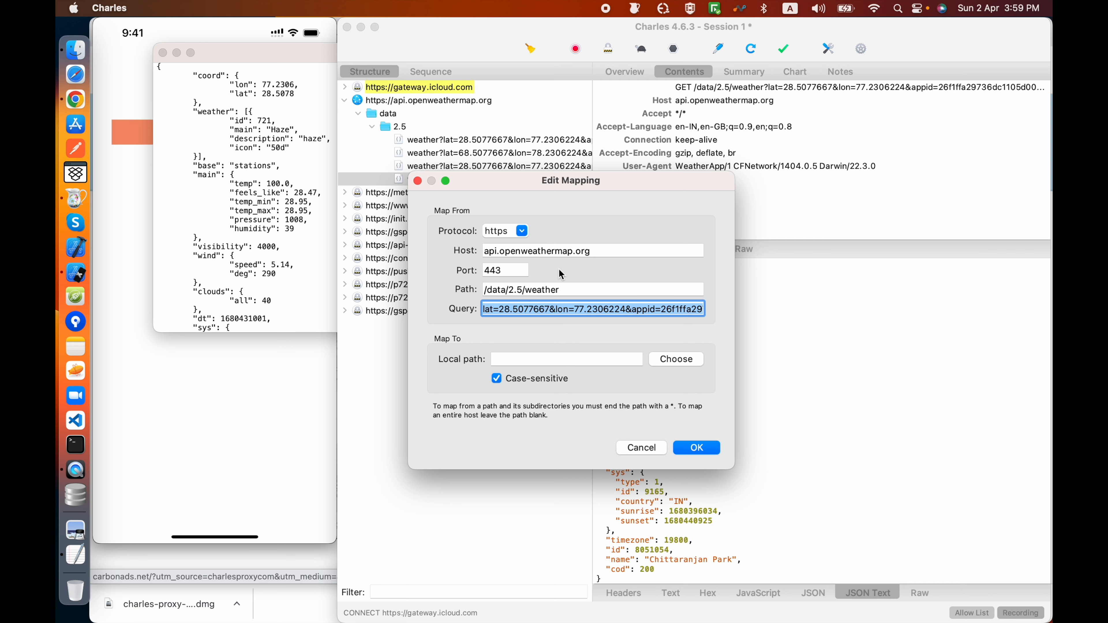
pyautogui.write('*')
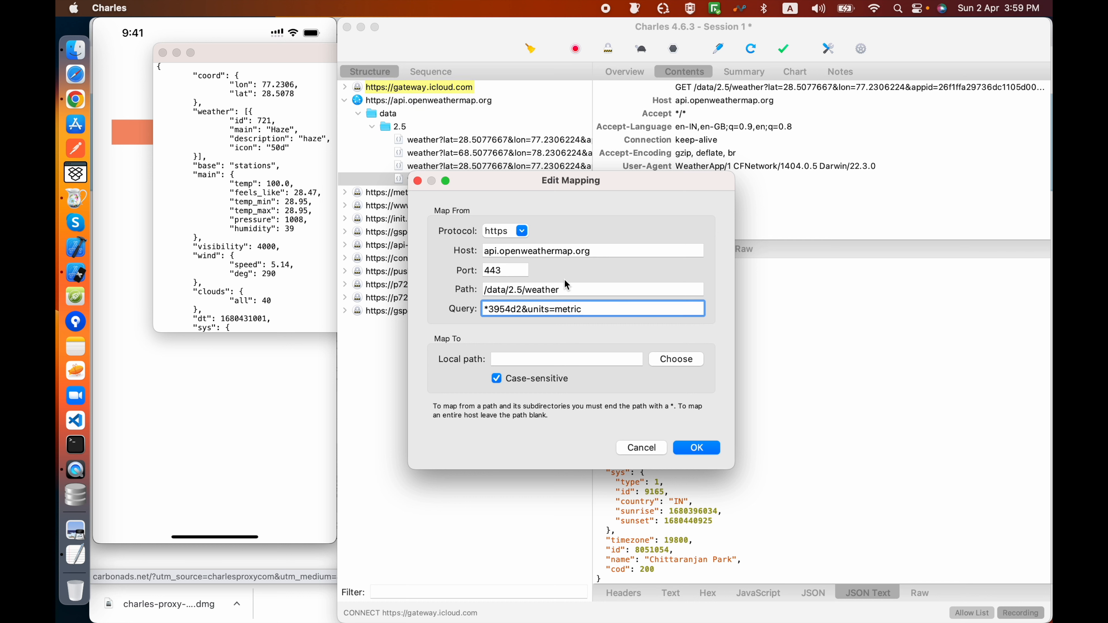
pyautogui.tripleClick(555, 311)
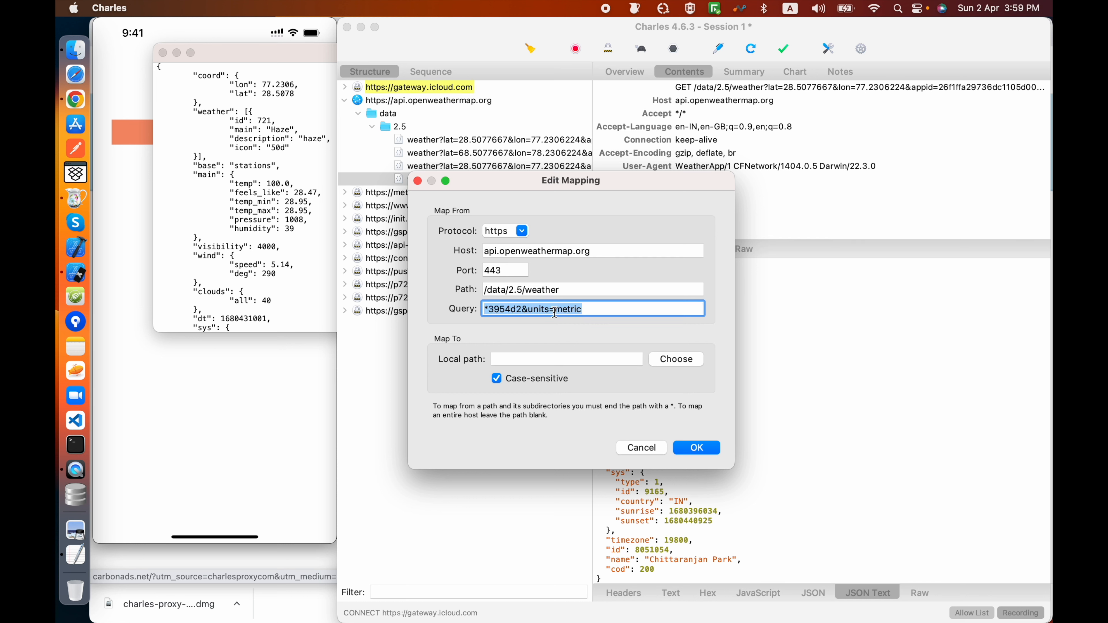
pyautogui.write('*')
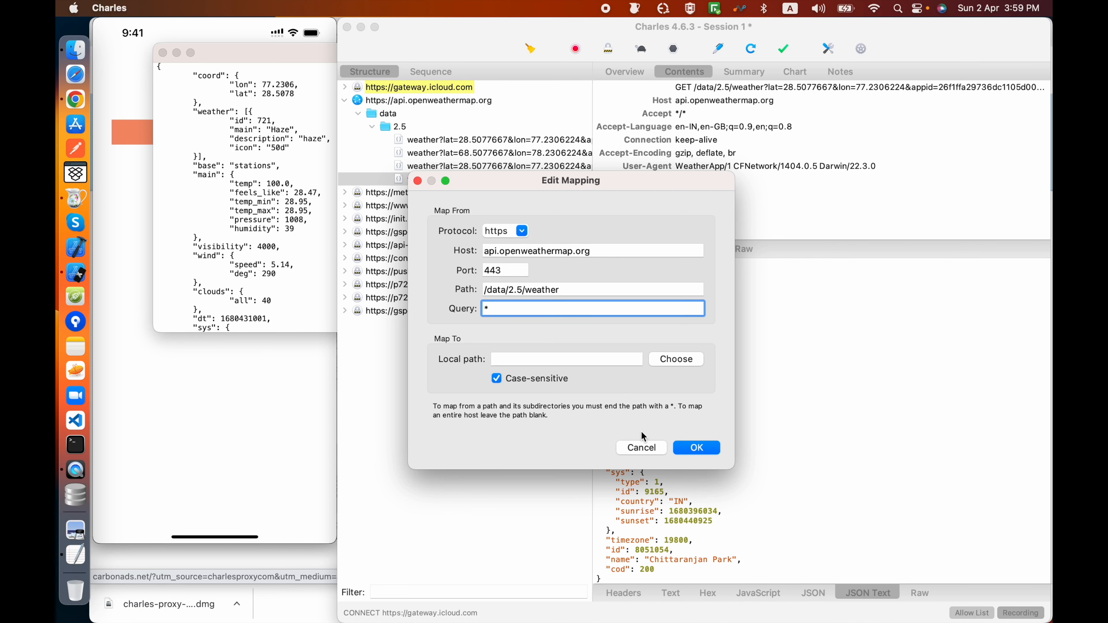
pyautogui.click(641, 447)
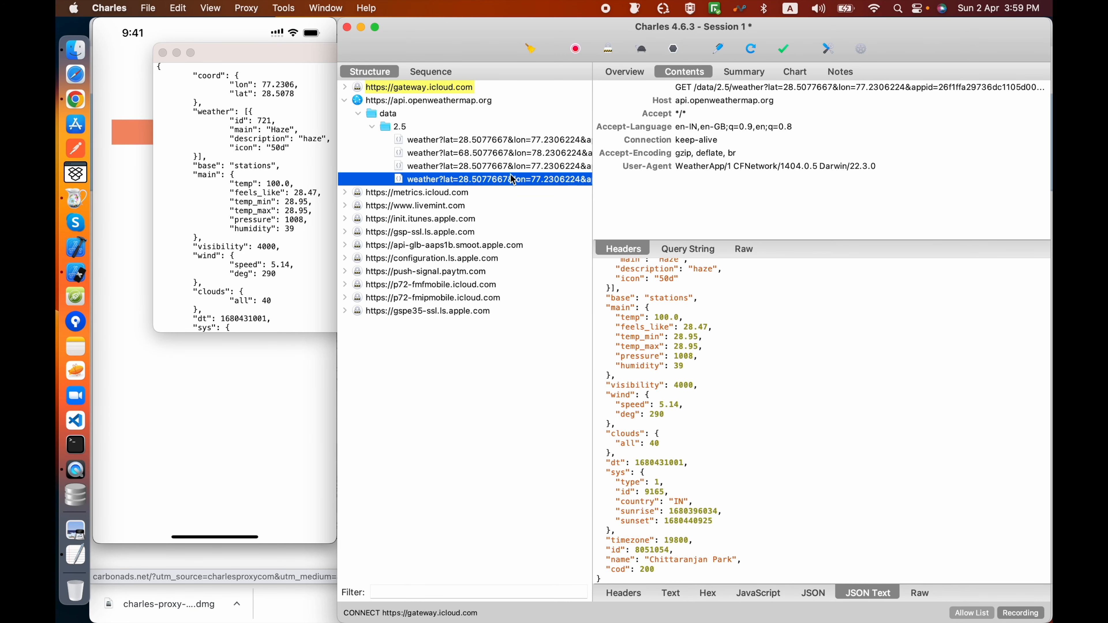
# Step: Start a Map Local mapping for the newest weather request and try to confirm it without a local path
pyautogui.rightClick(493, 182)
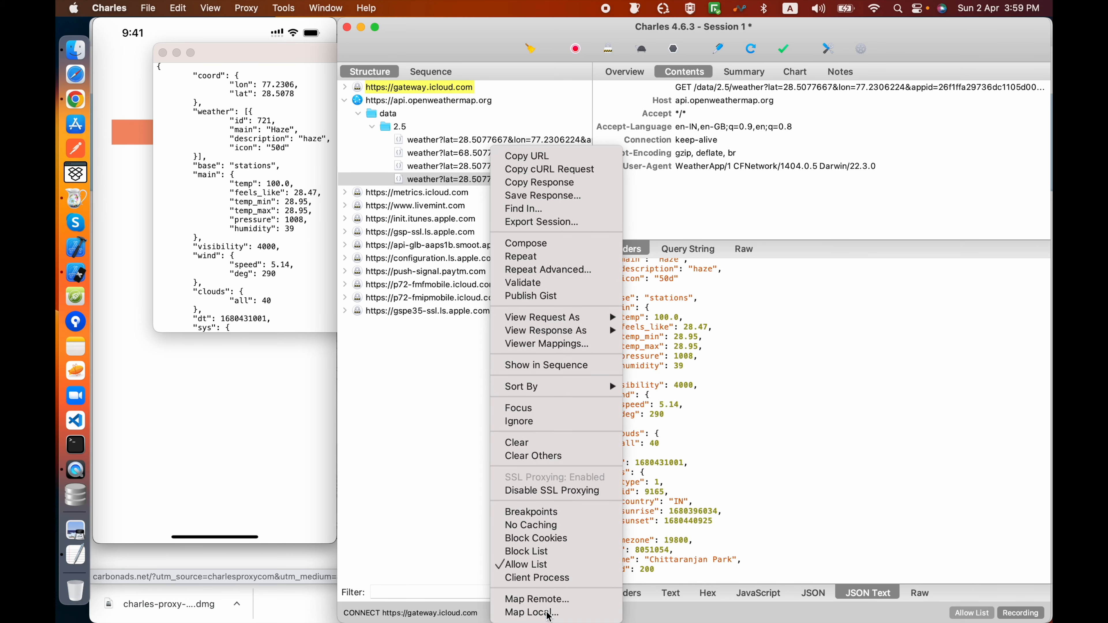
pyautogui.click(532, 613)
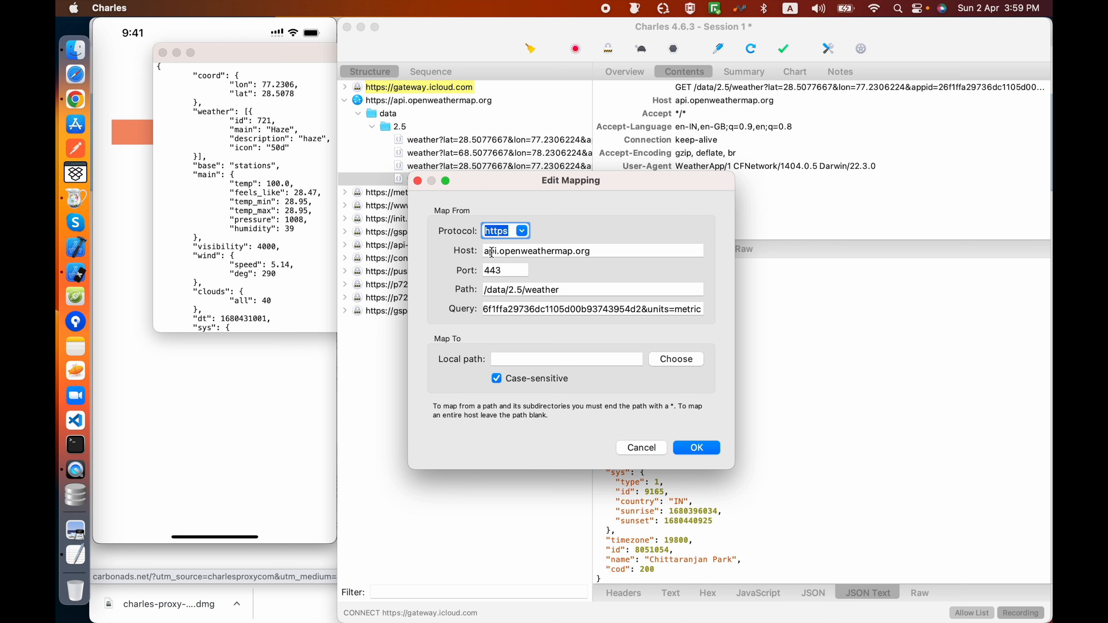
pyautogui.click(695, 449)
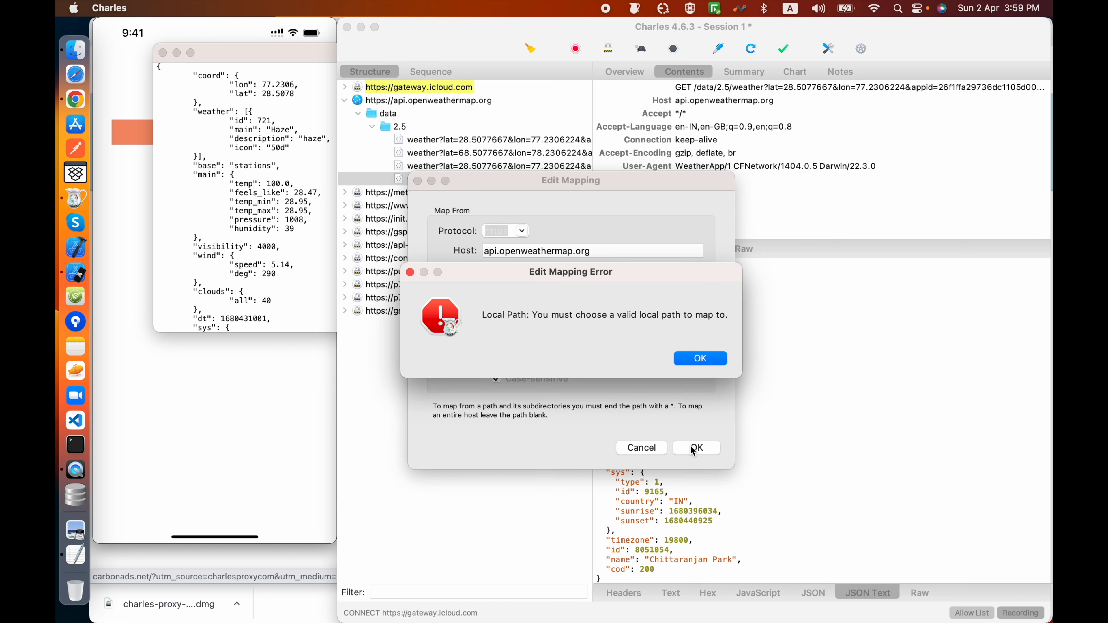
pyautogui.click(692, 362)
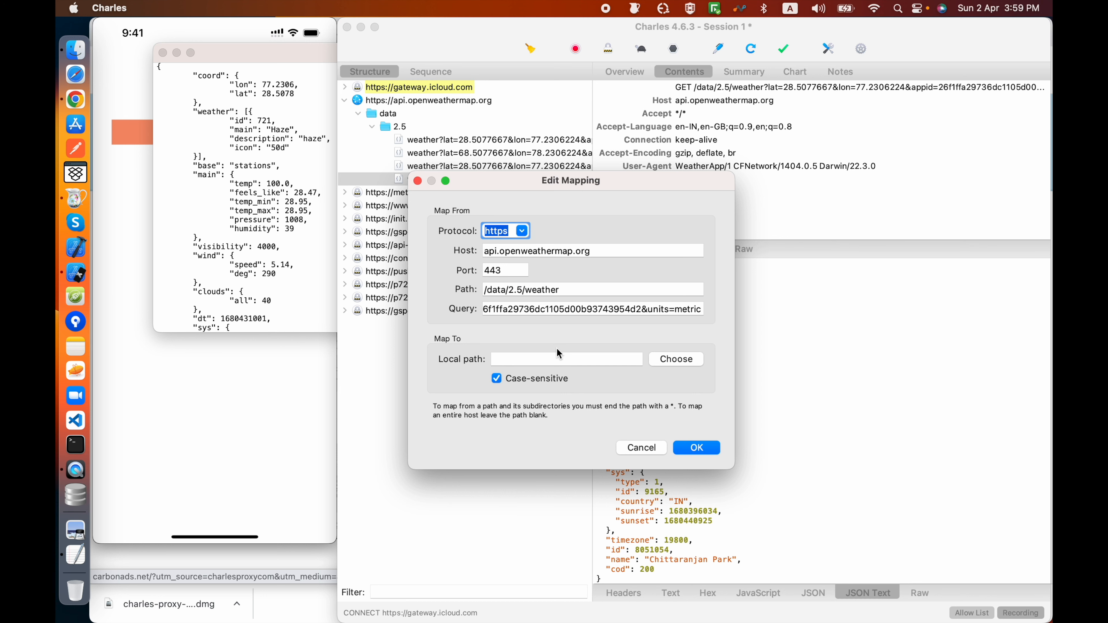
# Step: Set the mapping's local path to mock.json on the Desktop and confirm the mapping
pyautogui.click(676, 359)
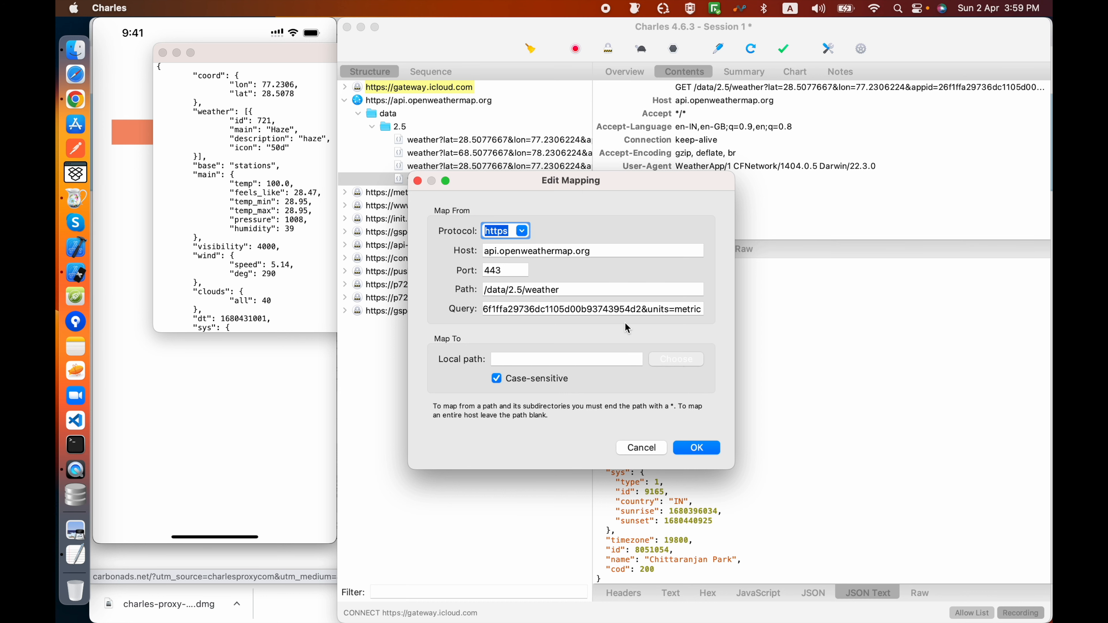
pyautogui.click(328, 284)
pyautogui.scroll(-15, 451, 332)
pyautogui.scroll(10, 452, 332)
pyautogui.scroll(-8, 452, 332)
pyautogui.scroll(4, 451, 332)
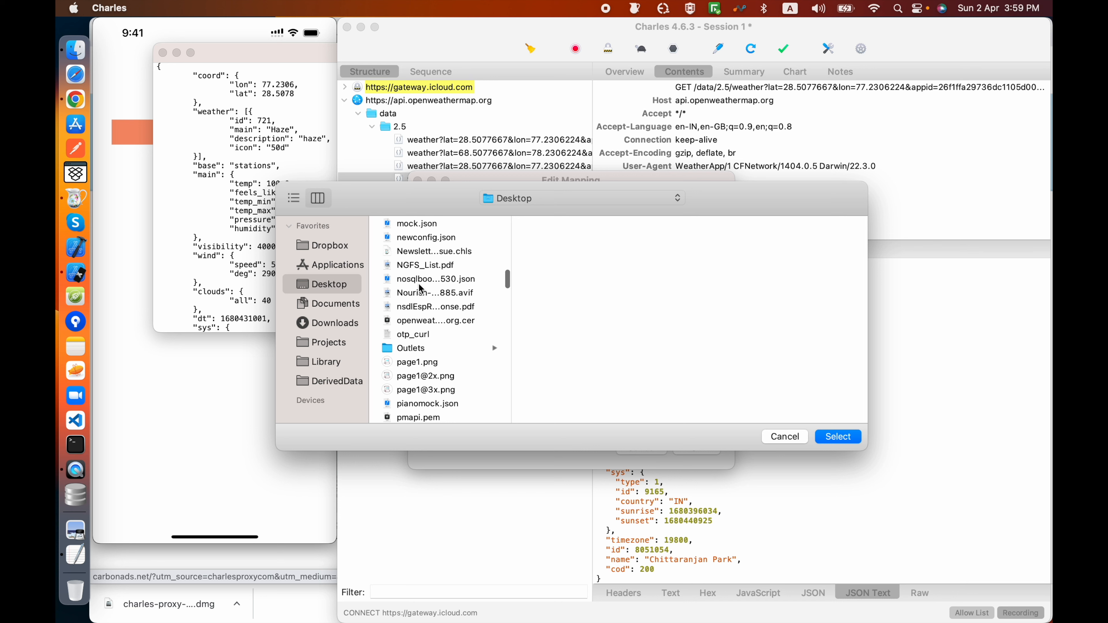
pyautogui.click(414, 224)
pyautogui.click(849, 441)
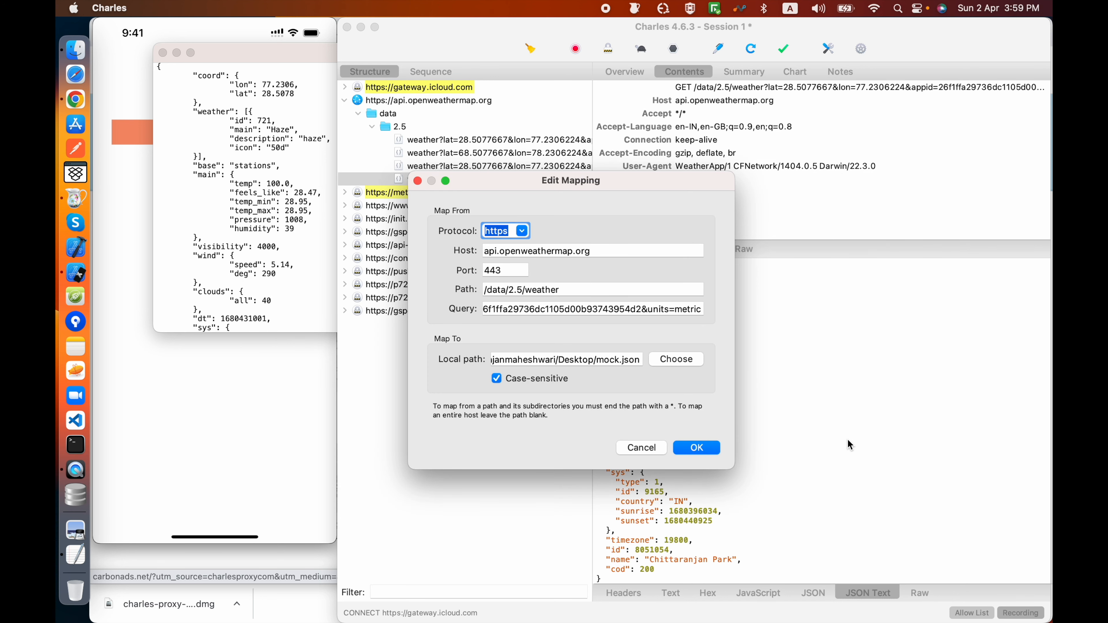
pyautogui.click(703, 448)
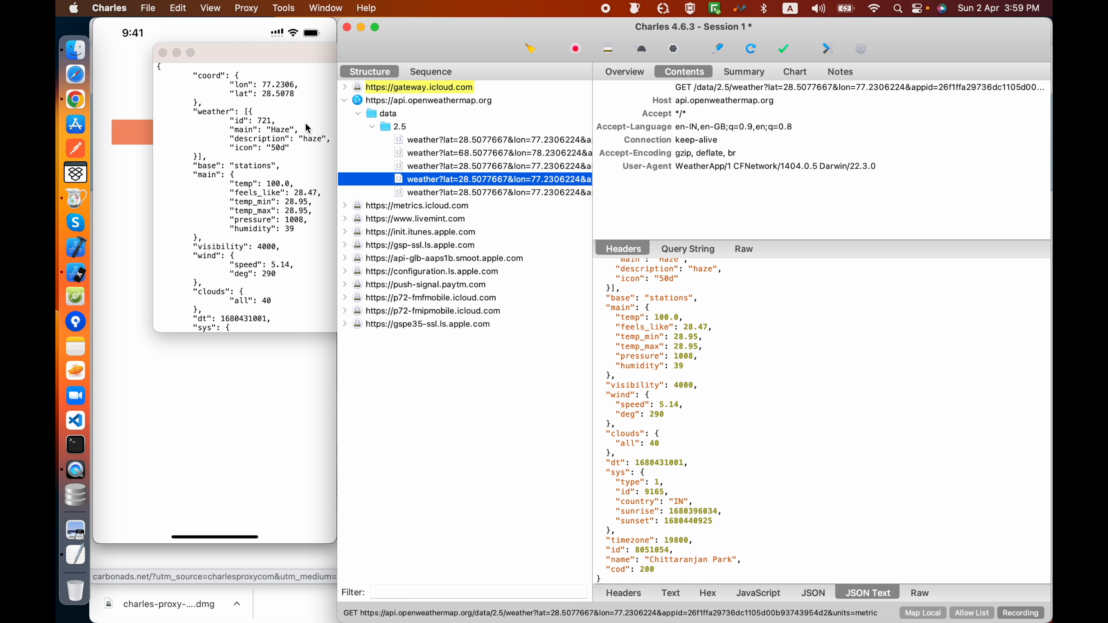
# Step: Close the TextEdit document and examine the temp value in the newest weather request's JSON response
pyautogui.click(163, 53)
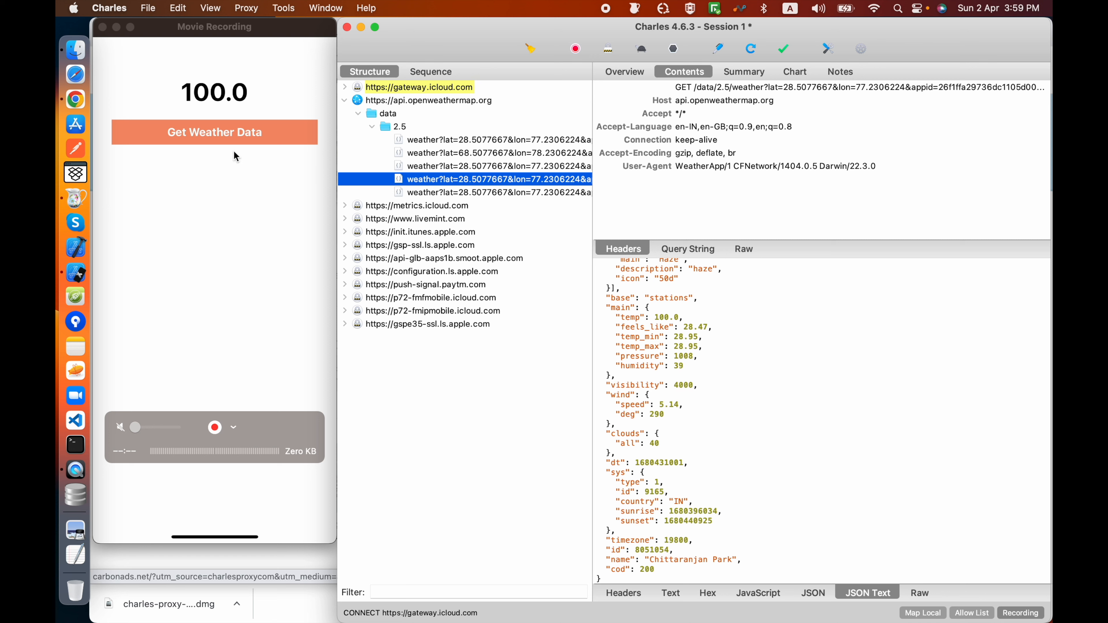
pyautogui.click(434, 192)
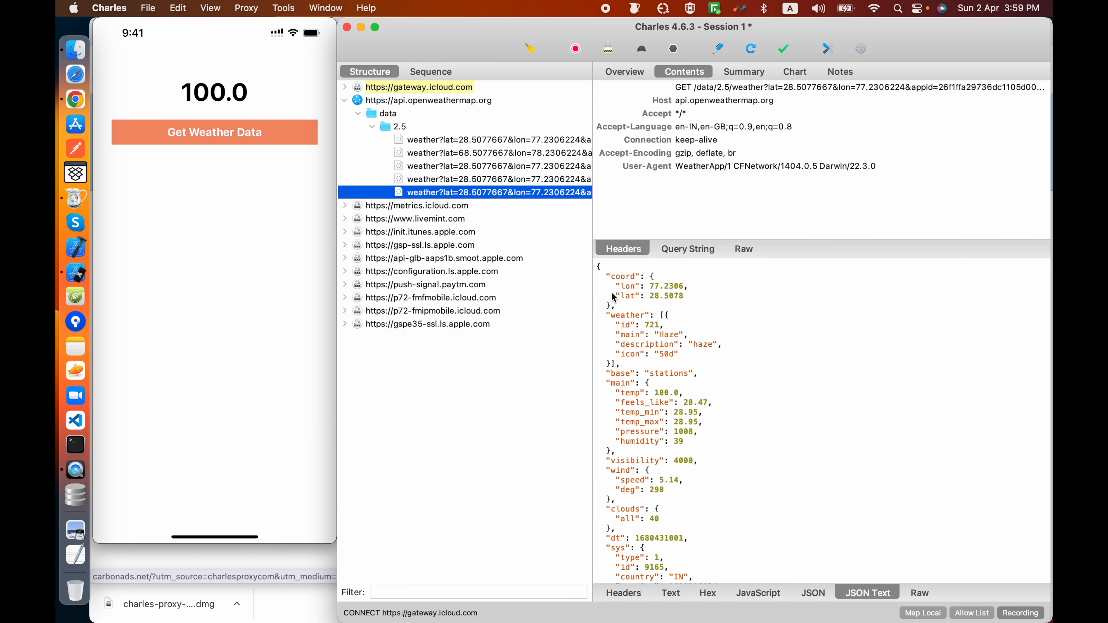
pyautogui.scroll(-1, 716, 399)
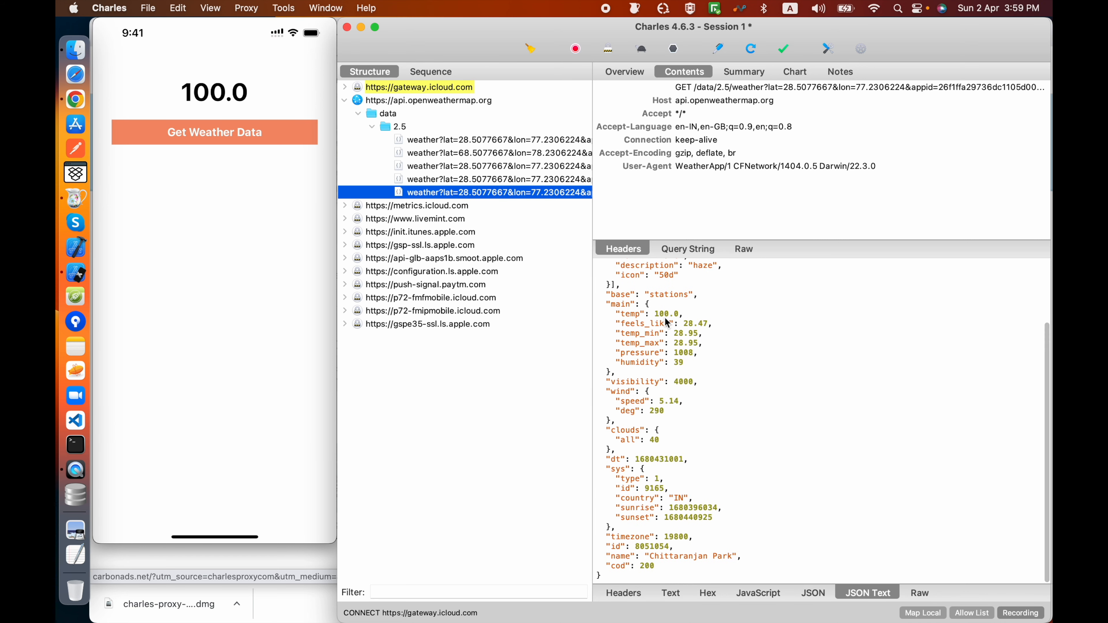
# Step: Open mock.json from the Desktop folder in Xcode and close the Finder window
pyautogui.click(76, 49)
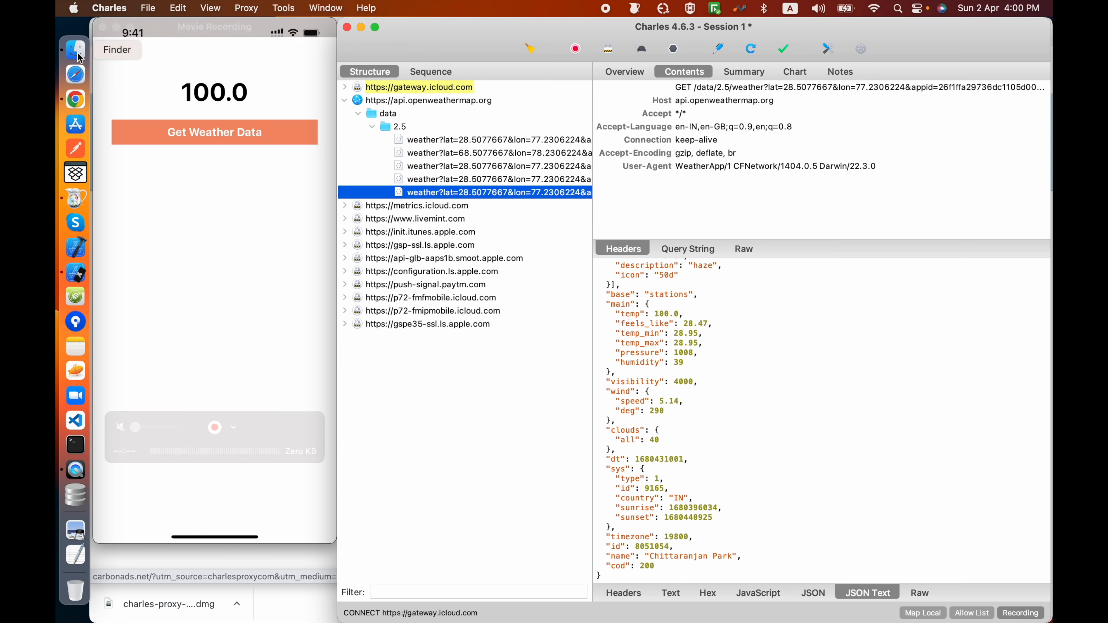
pyautogui.click(289, 230)
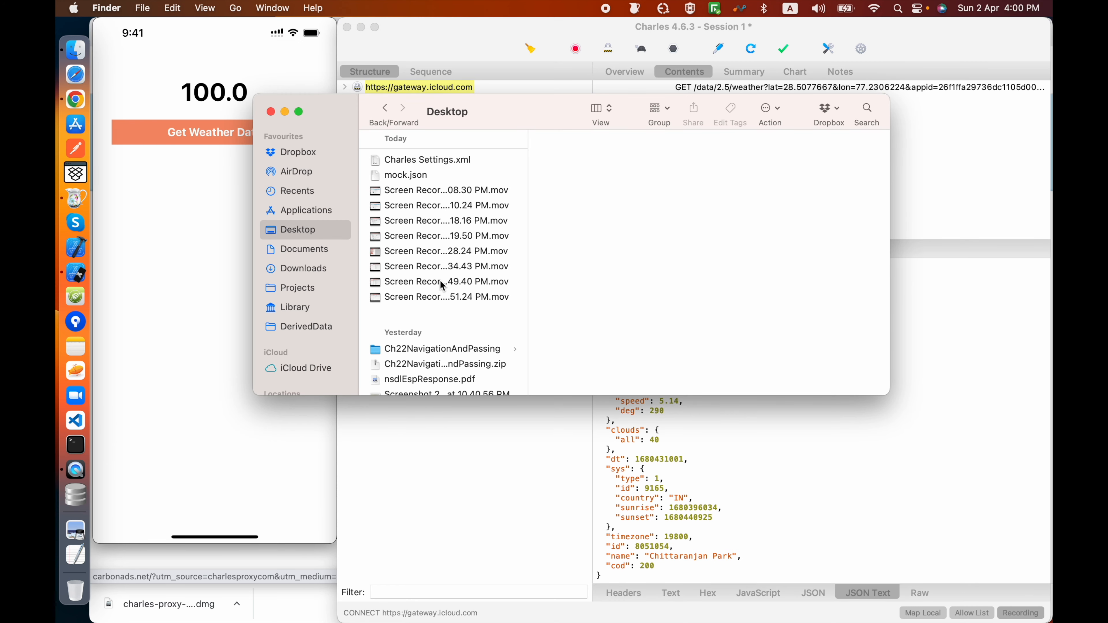
pyautogui.click(415, 175)
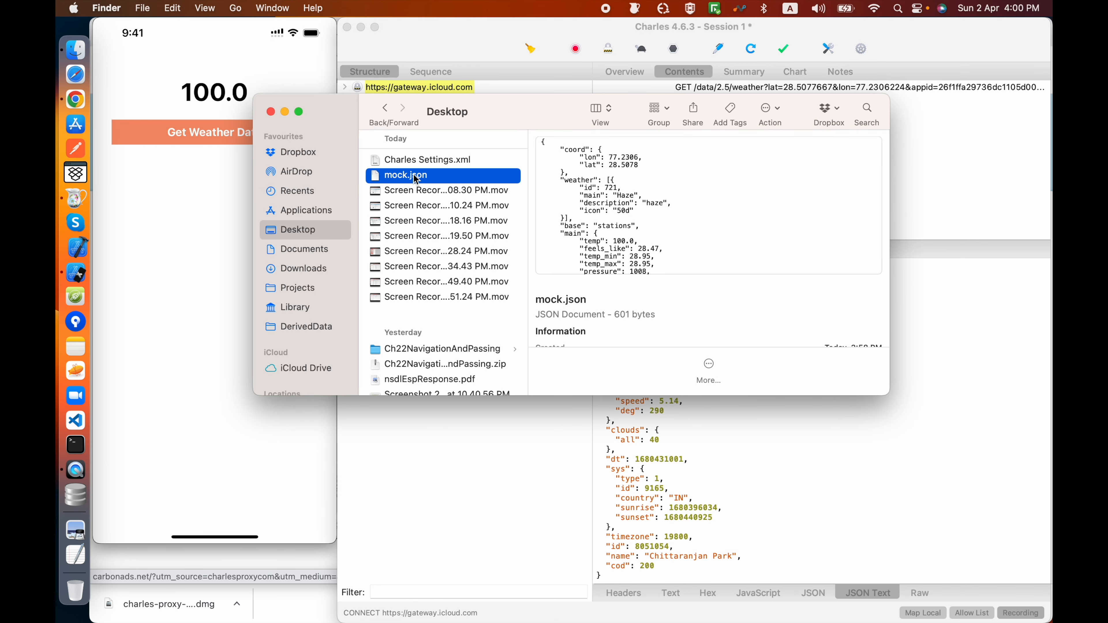
pyautogui.doubleClick(416, 181)
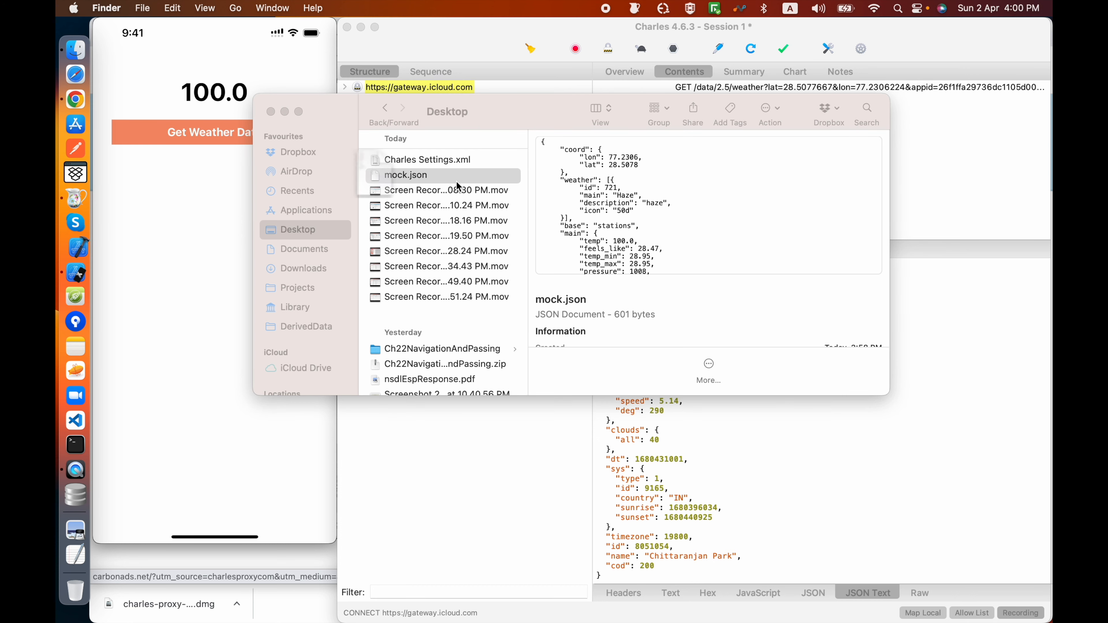
pyautogui.moveTo(503, 115); pyautogui.dragTo(705, 233)
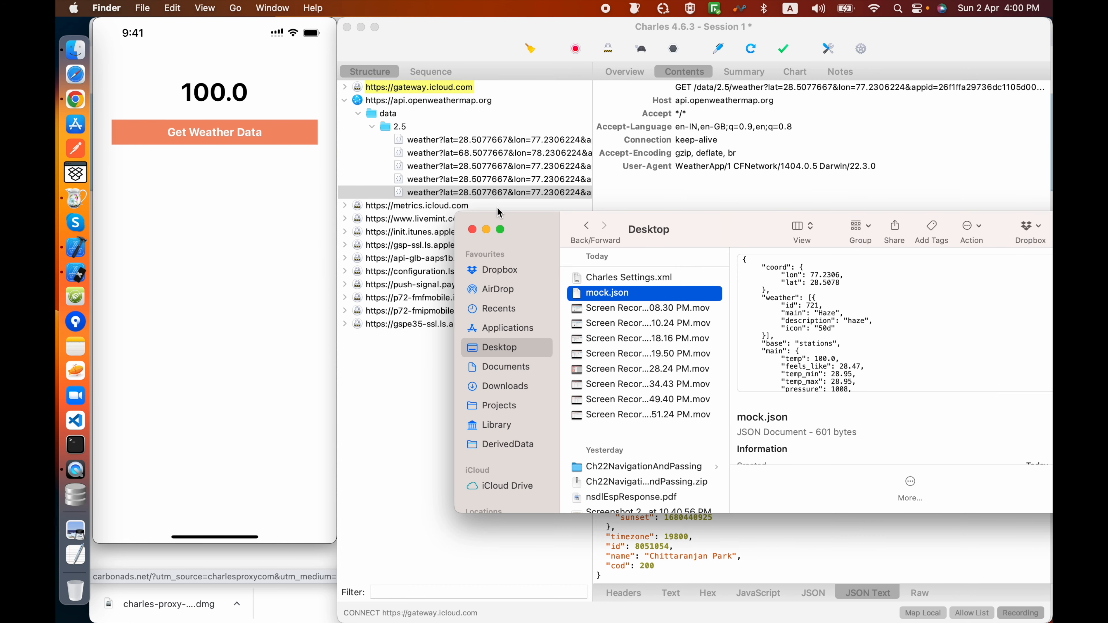
pyautogui.click(472, 230)
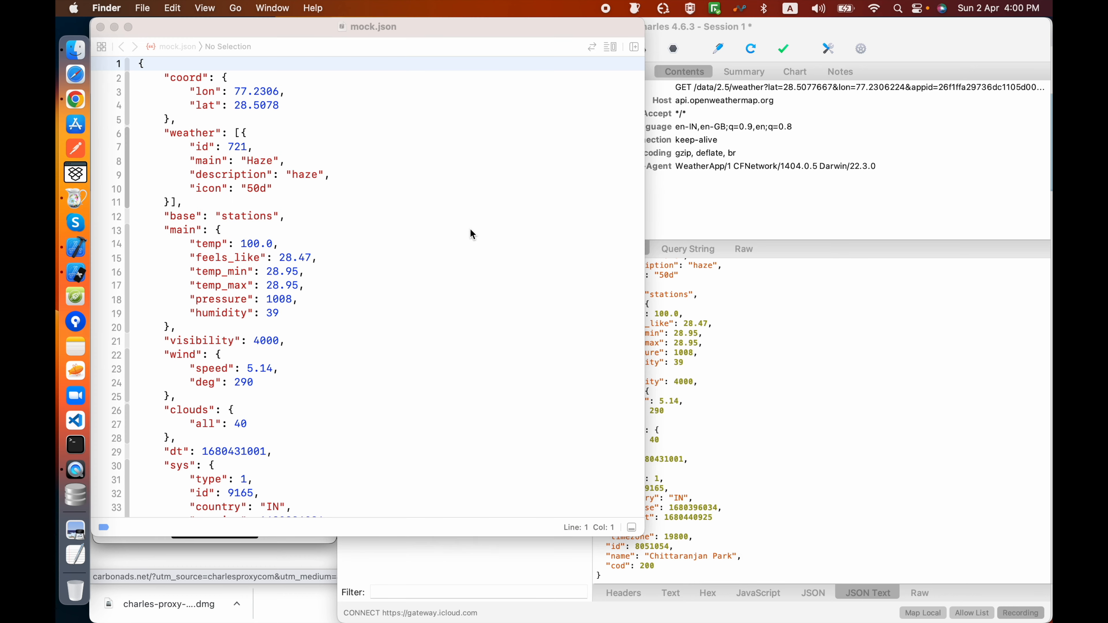
pyautogui.click(428, 35)
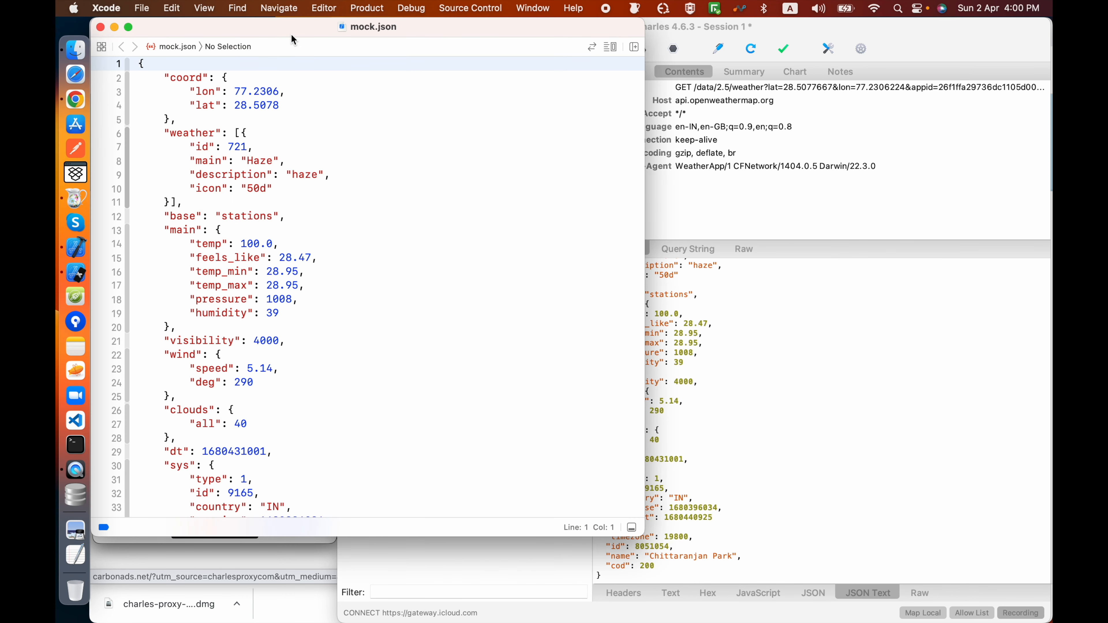
# Step: Set temp to 40.0 in mock.json and save the file, keeping the phone screen uncovered
pyautogui.moveTo(291, 35); pyautogui.dragTo(763, 199)
pyautogui.click(730, 408)
pyautogui.press('BackSpace')
pyautogui.press('BackSpace')
pyautogui.press('BackSpace')
pyautogui.write('40')
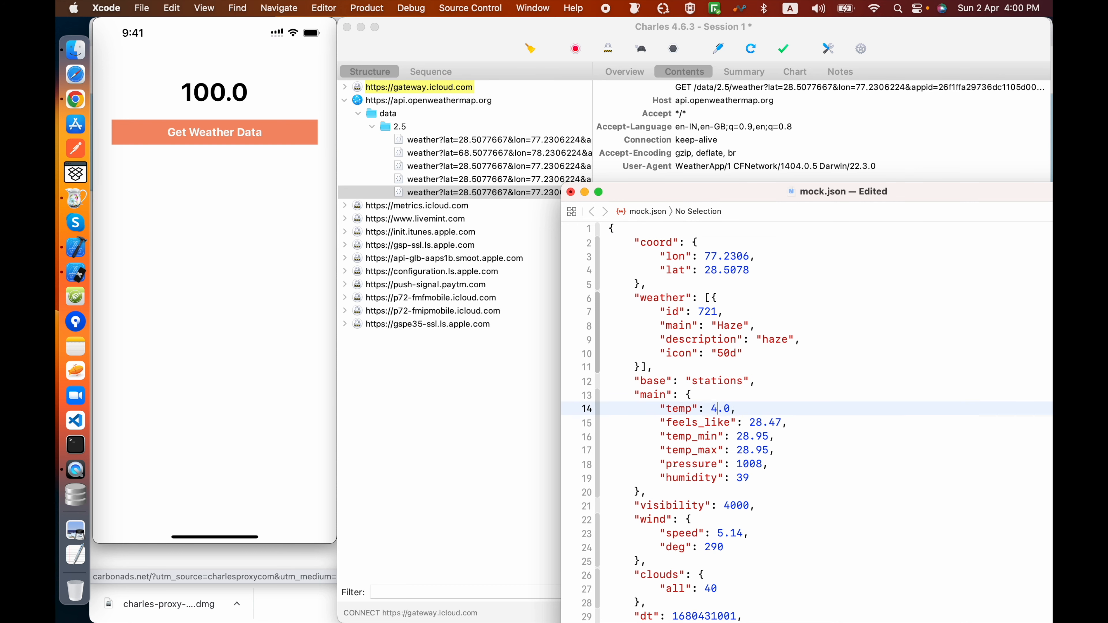
pyautogui.press('super+s')
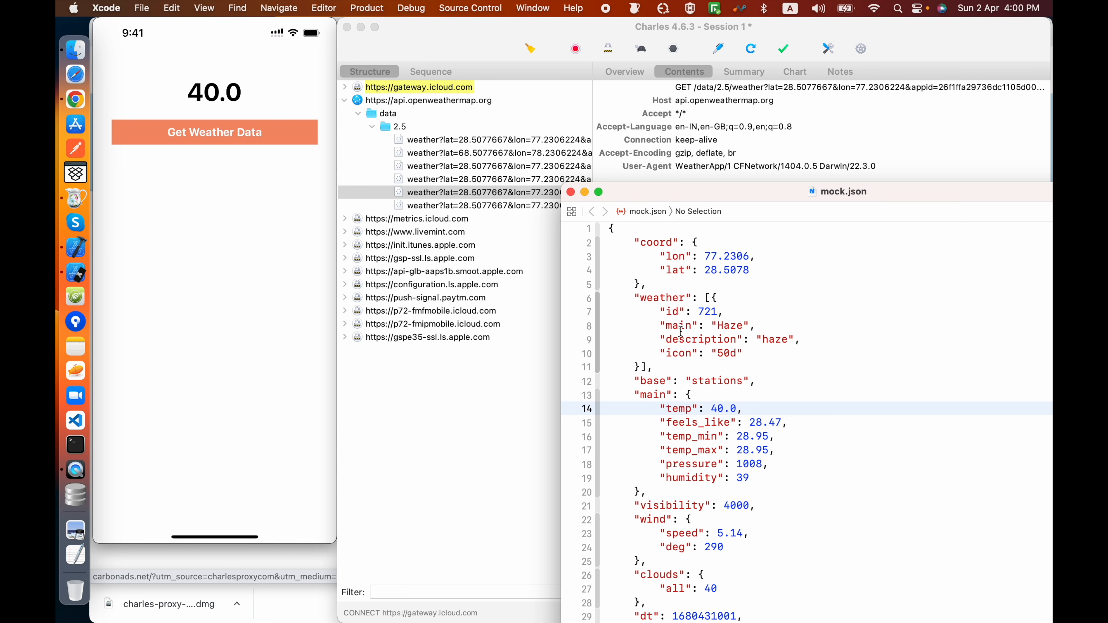
# Step: Set temp to 88888.0 in mock.json and save the file
pyautogui.press('BackSpace')
pyautogui.press('BackSpace')
pyautogui.write('88888')
pyautogui.press('super+s')
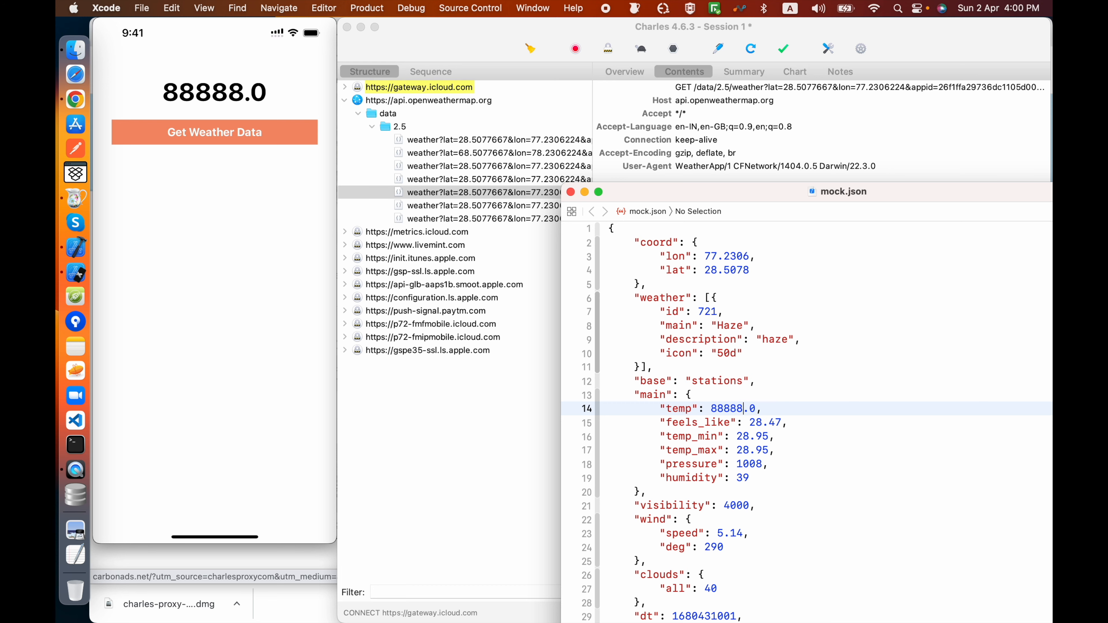
# Step: Delete everything between the outer braces of mock.json and save the empty JSON object
pyautogui.moveTo(699, 196); pyautogui.dragTo(631, 250)
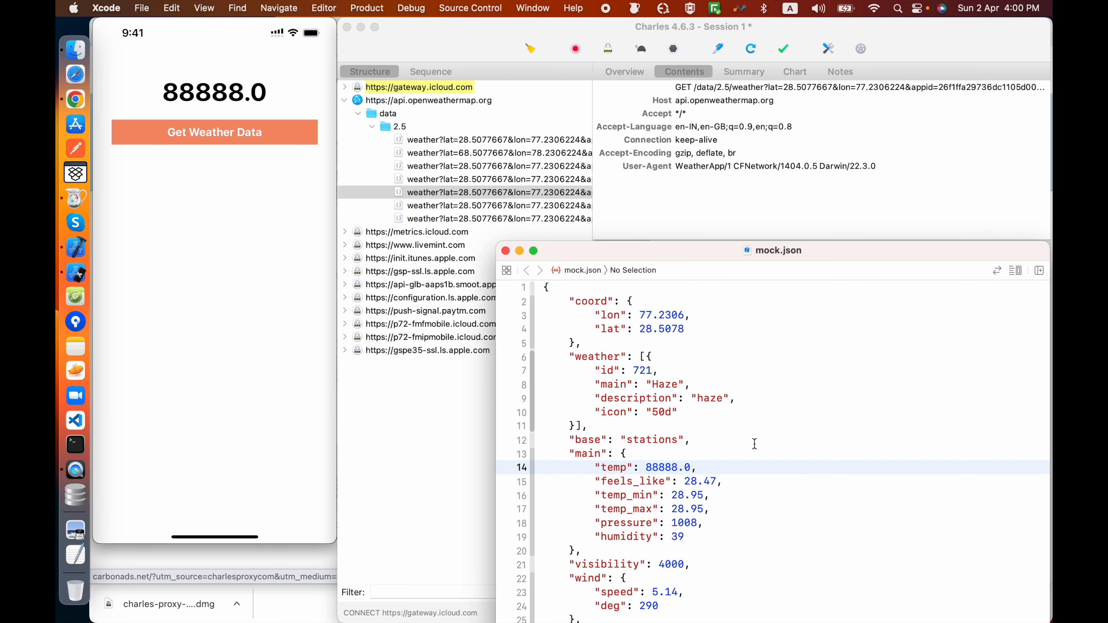
pyautogui.moveTo(646, 259); pyautogui.dragTo(649, 311)
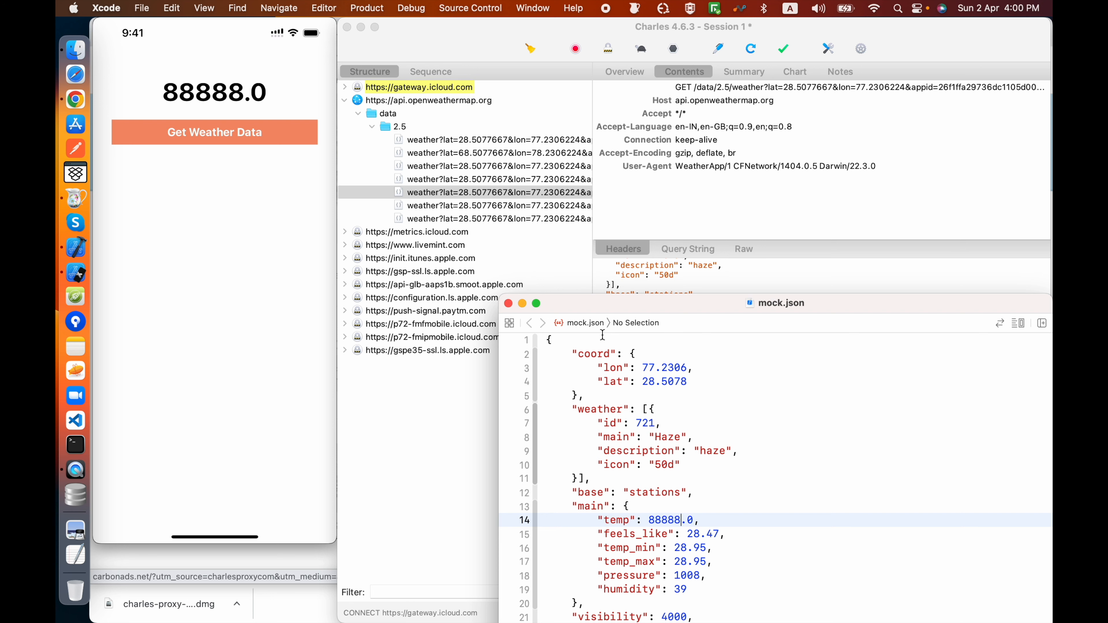
pyautogui.scroll(-10, 678, 445)
pyautogui.scroll(10, 679, 444)
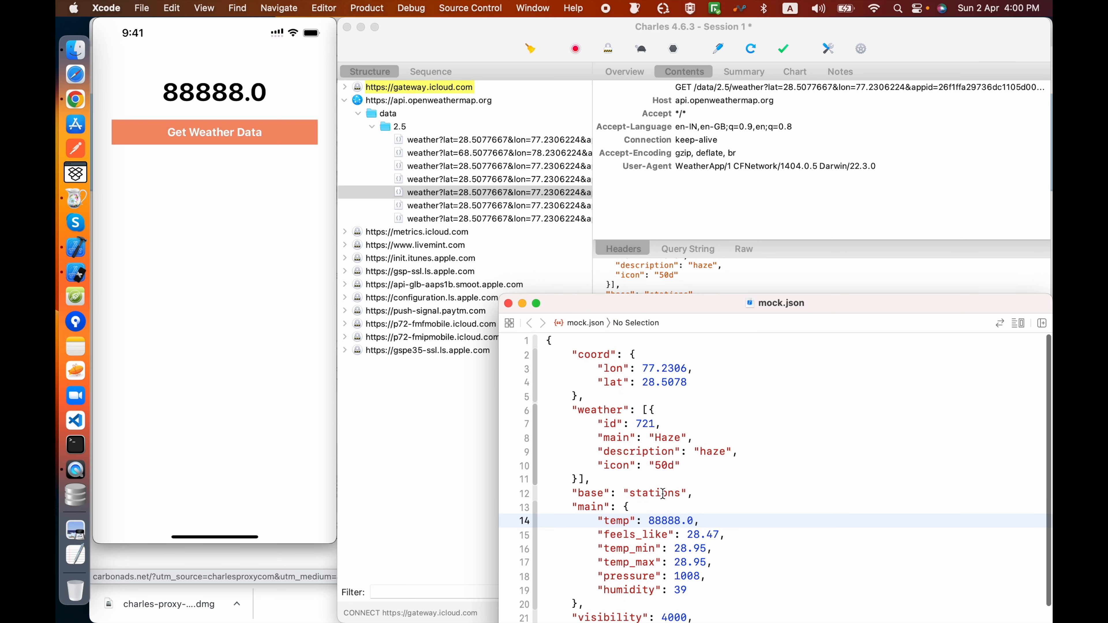
pyautogui.moveTo(573, 353); pyautogui.dragTo(712, 514)
pyautogui.press('BackSpace')
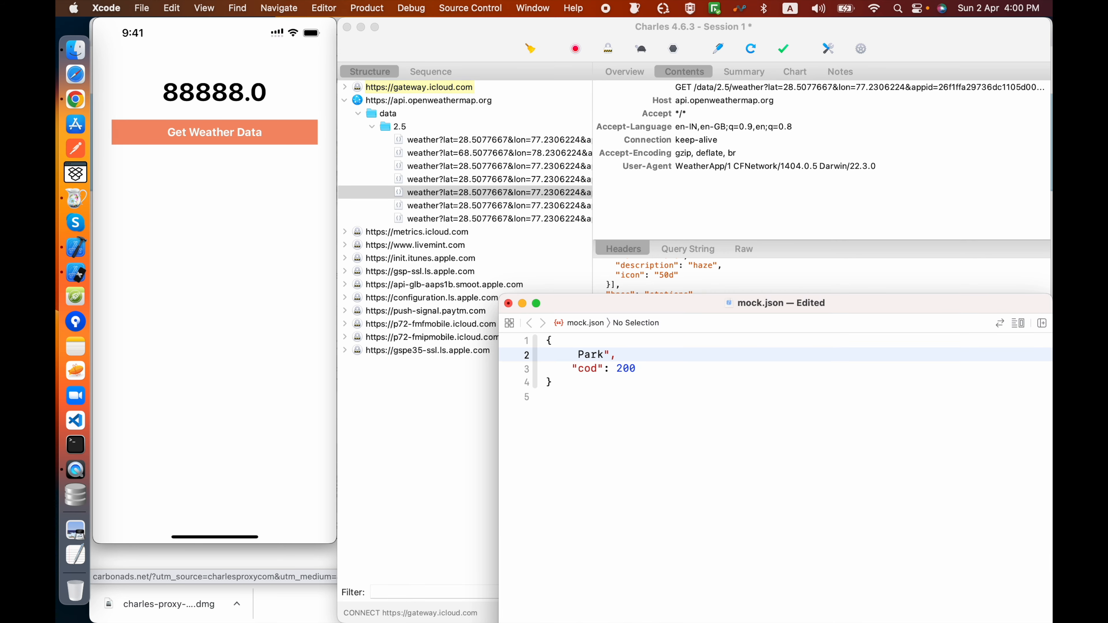
pyautogui.moveTo(638, 381); pyautogui.dragTo(551, 357)
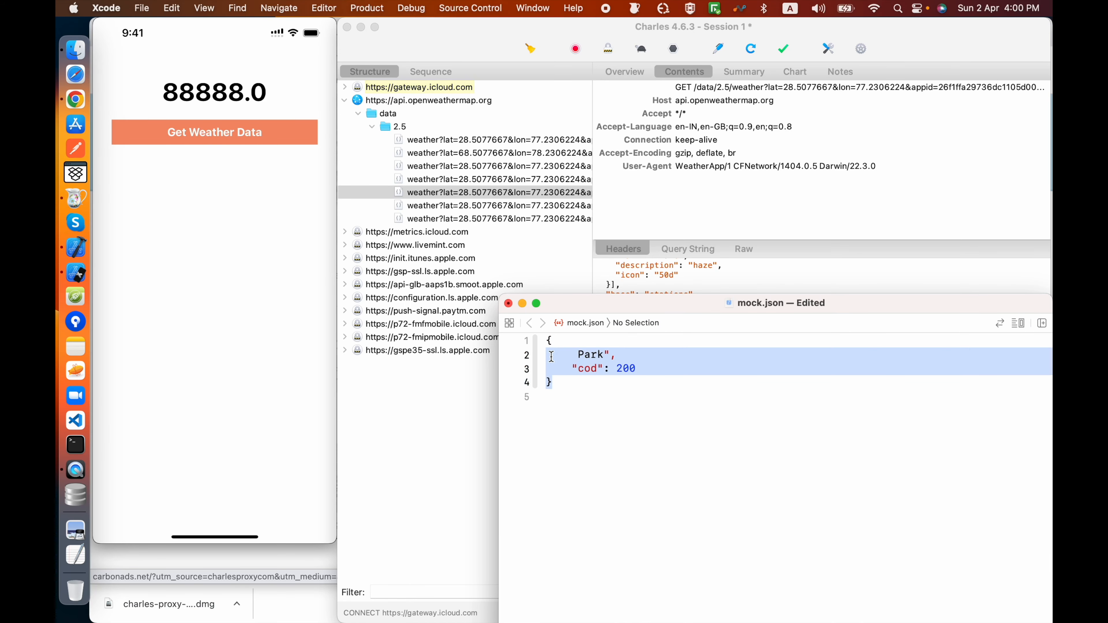
pyautogui.moveTo(637, 369); pyautogui.dragTo(550, 348)
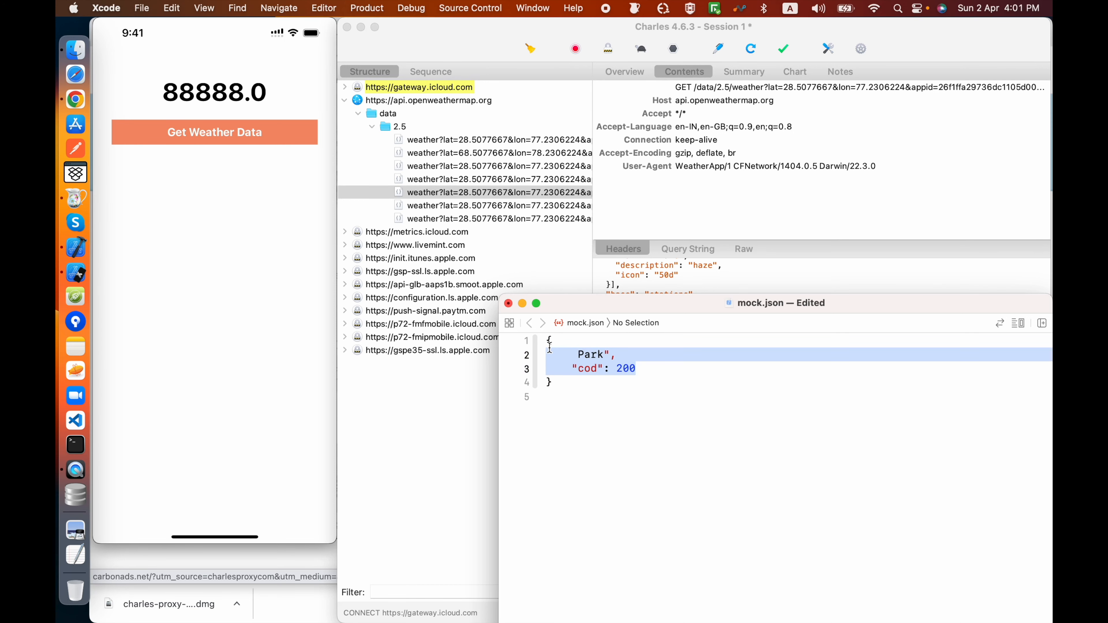
pyautogui.press('BackSpace')
pyautogui.press('super+s')
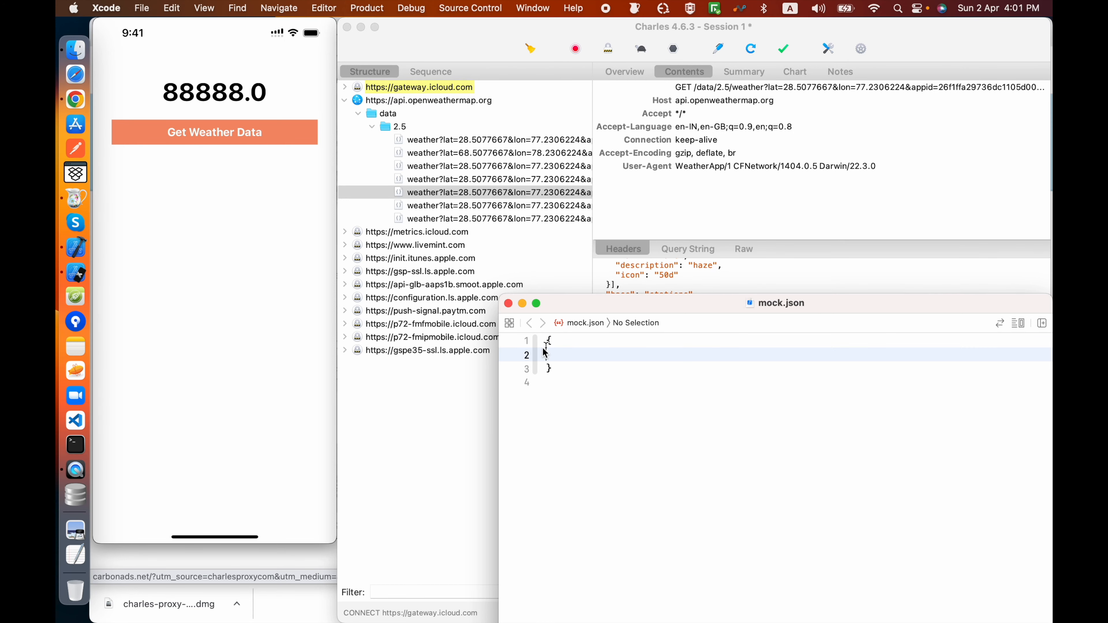
# Step: Undo the deletions in mock.json and look through the full weather JSON
pyautogui.moveTo(231, 183)
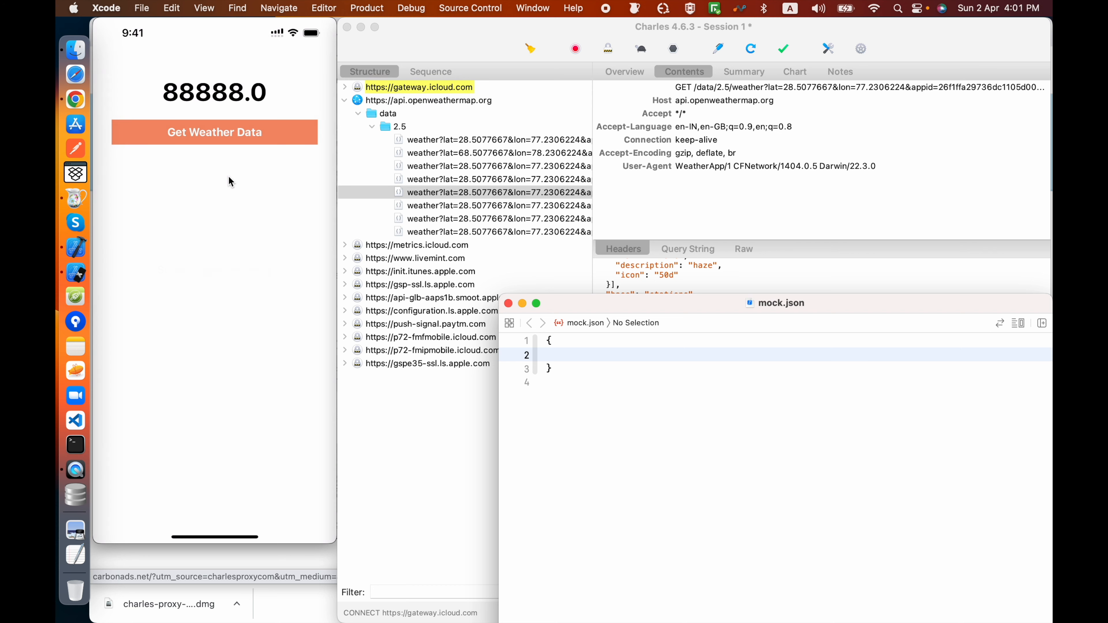
pyautogui.press('super+z')
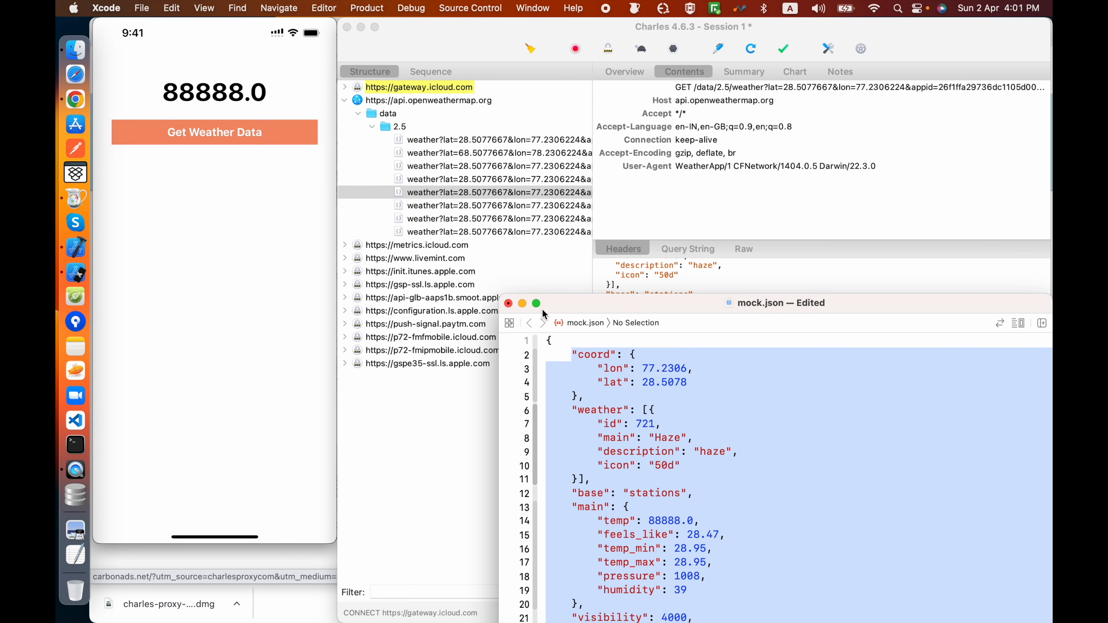
pyautogui.scroll(-10, 663, 467)
pyautogui.scroll(8, 667, 477)
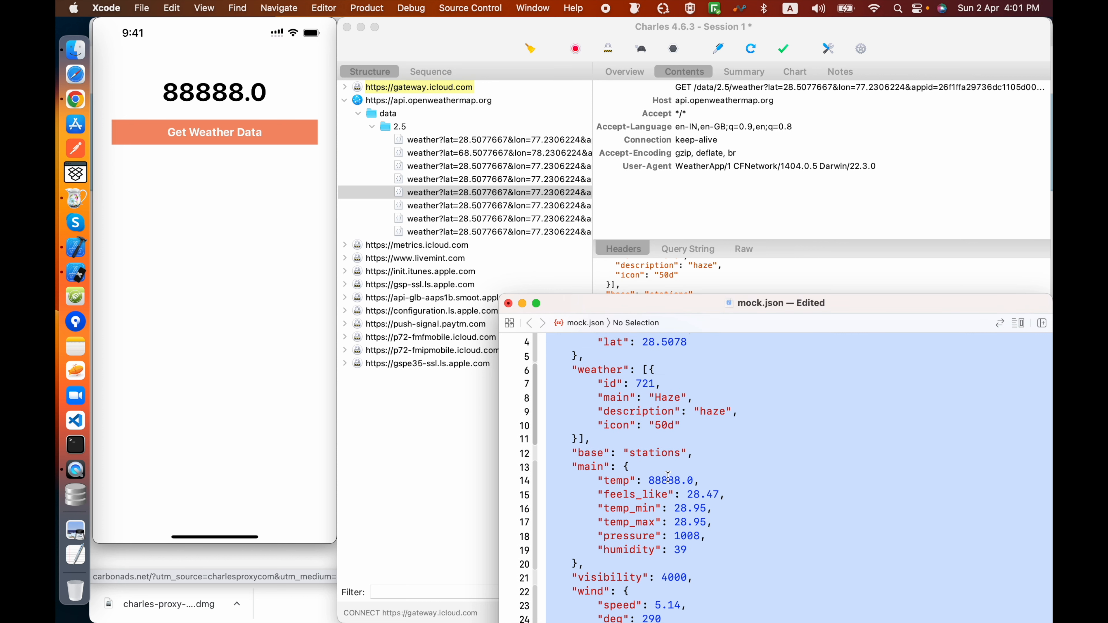
pyautogui.scroll(-3, 738, 415)
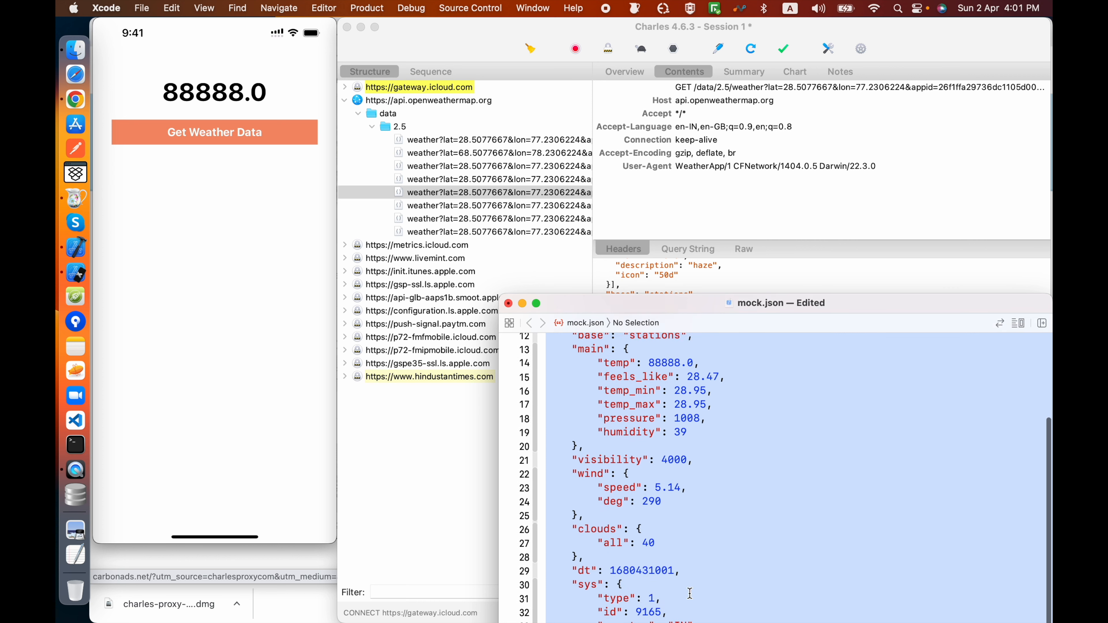
pyautogui.scroll(4, 720, 480)
pyautogui.scroll(-3, 698, 568)
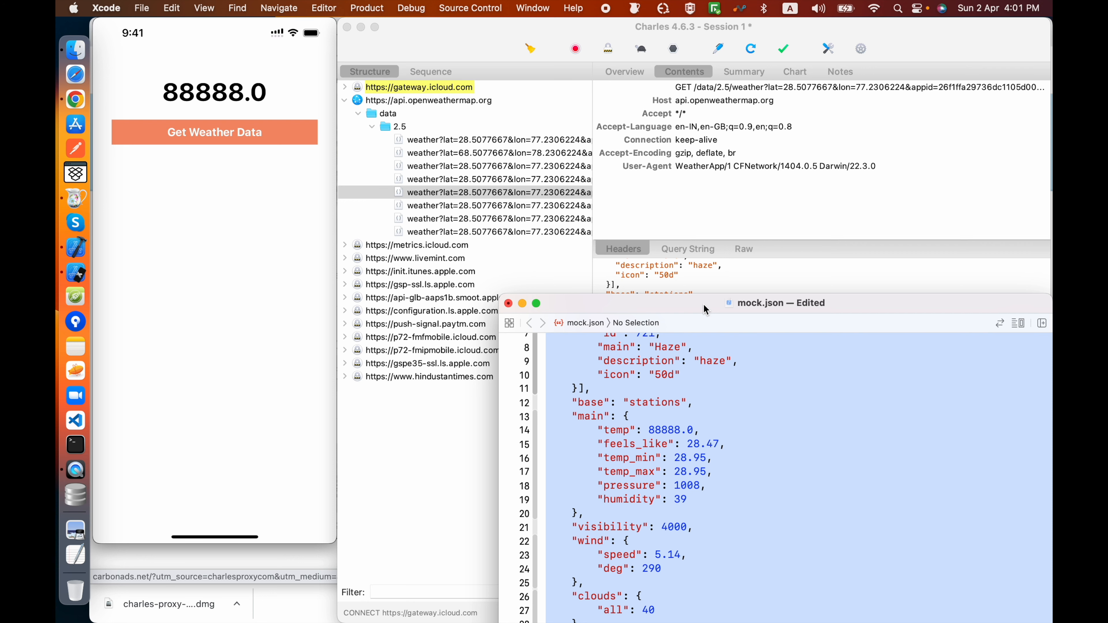
pyautogui.moveTo(701, 305); pyautogui.dragTo(701, 201)
pyautogui.scroll(5, 695, 334)
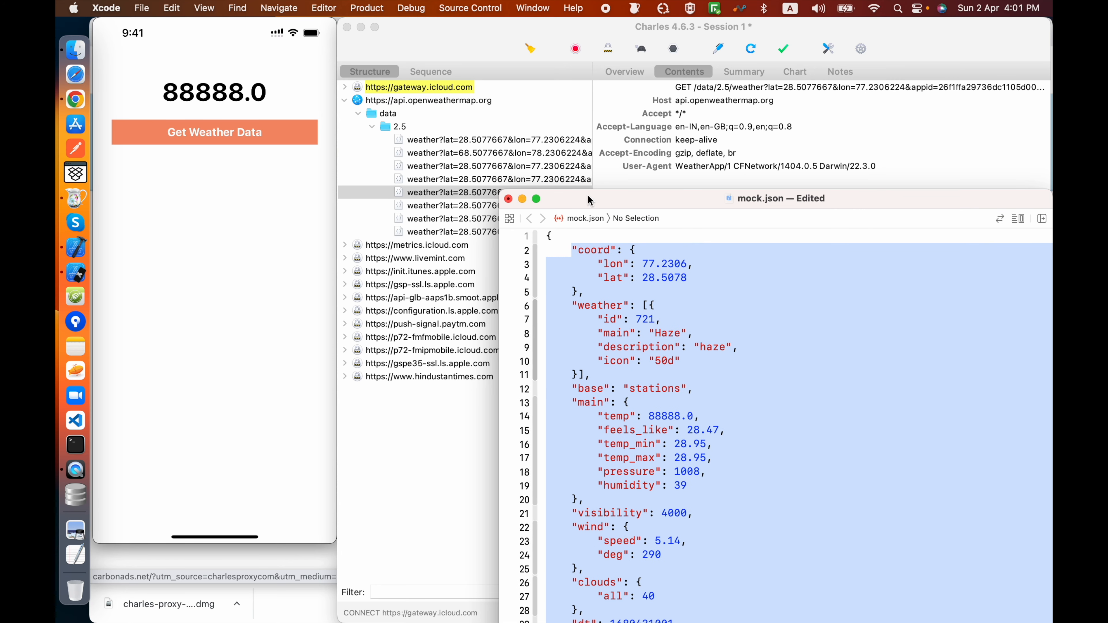
pyautogui.moveTo(596, 203); pyautogui.dragTo(616, 308)
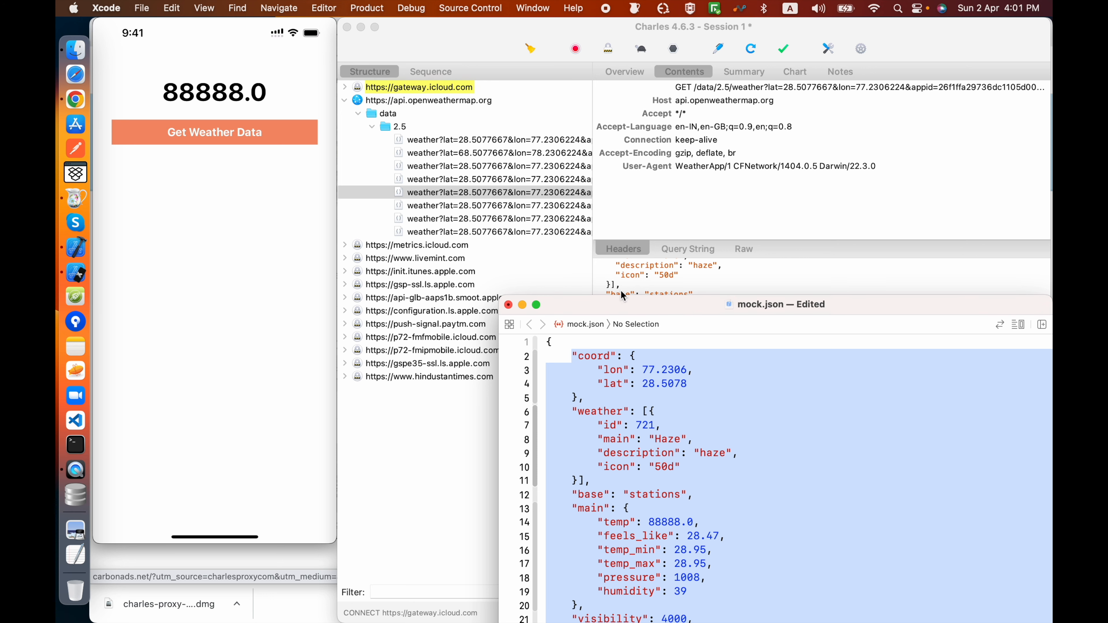
# Step: Check the Map Local mapping of the last weather request in Charles and close it without changes
pyautogui.click(543, 233)
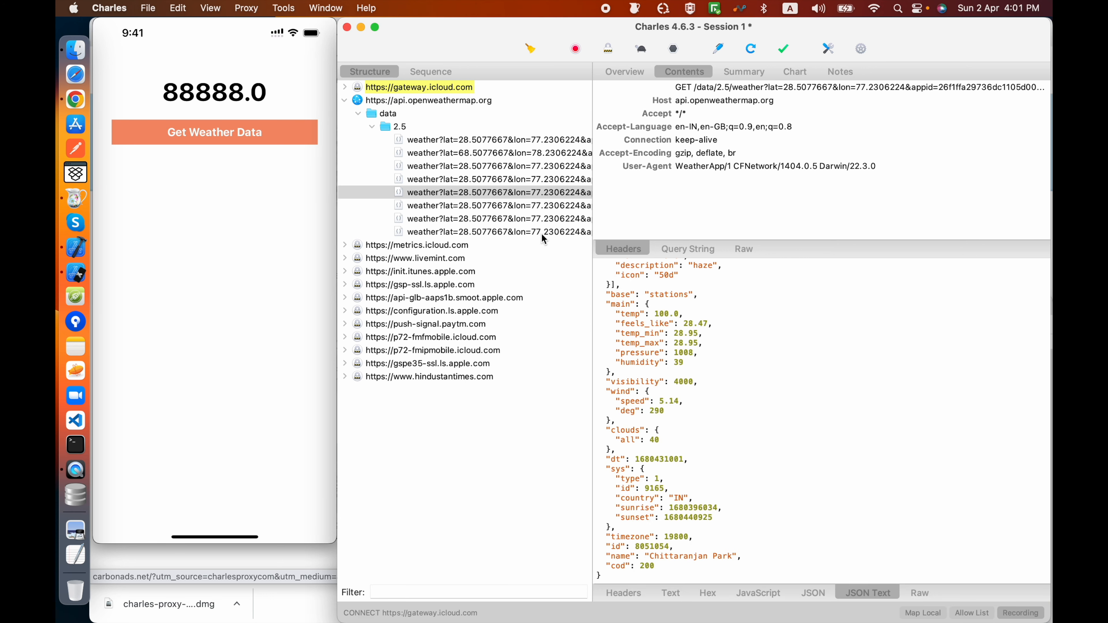
pyautogui.rightClick(520, 235)
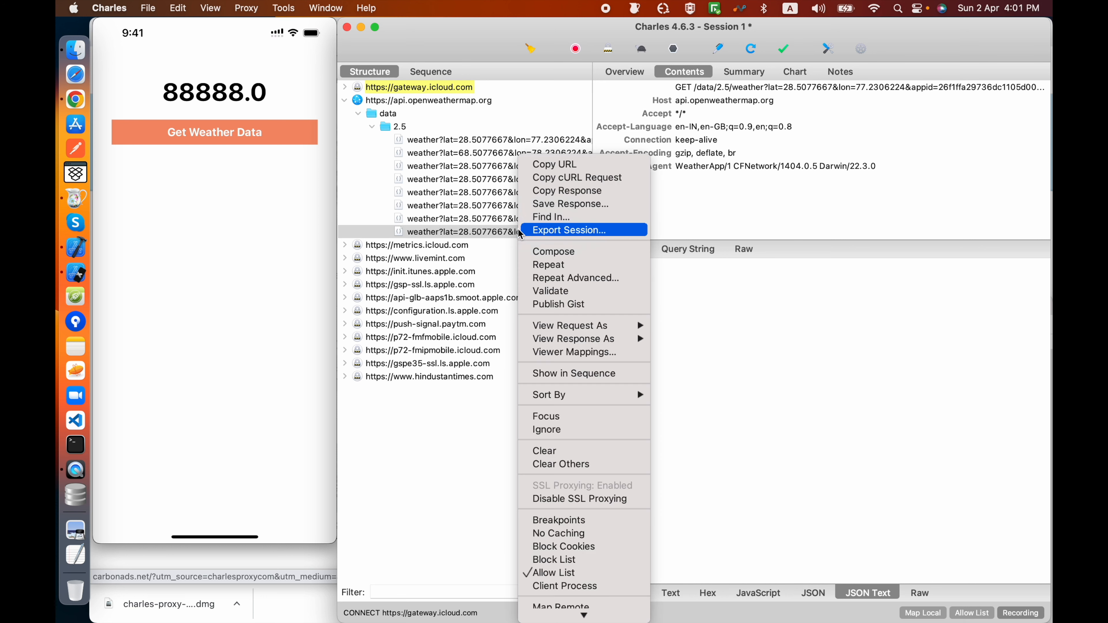
pyautogui.scroll(-1, 637, 380)
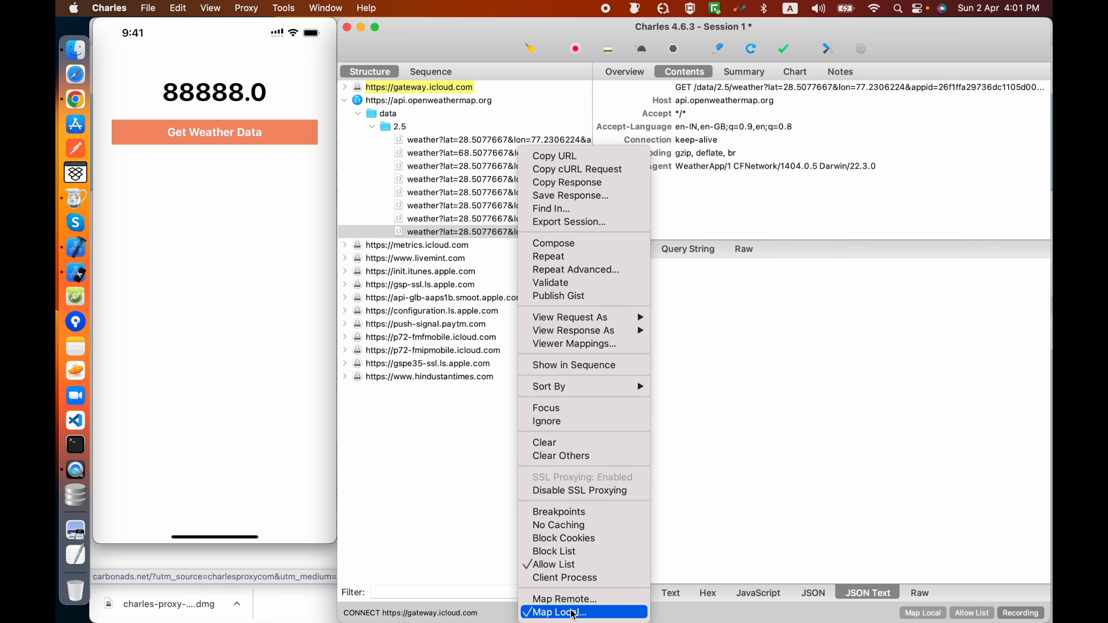
pyautogui.click(560, 613)
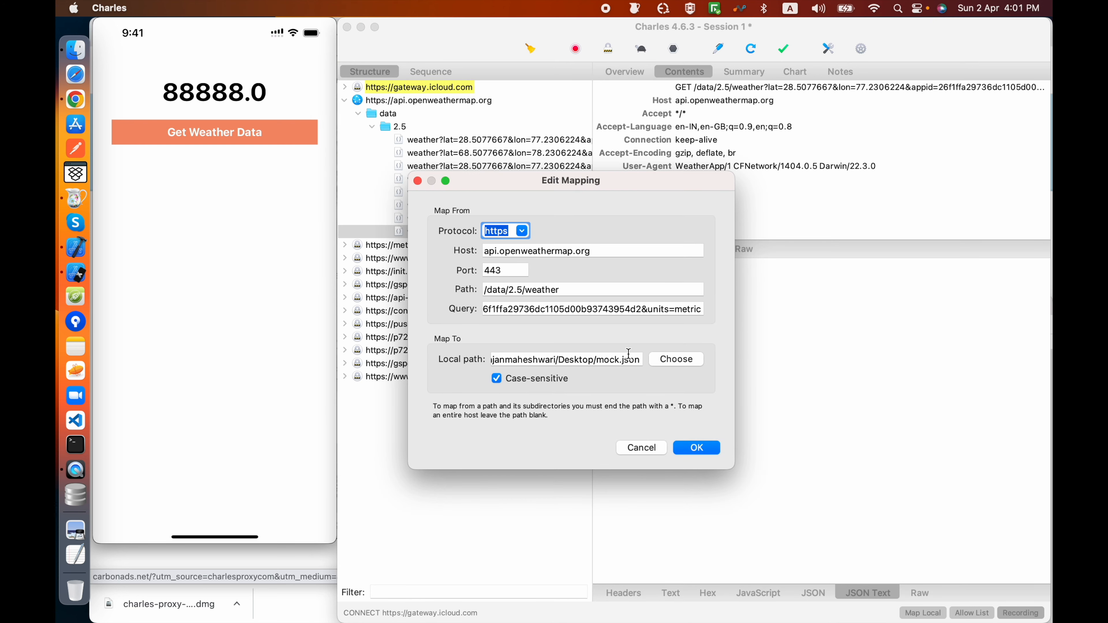
pyautogui.click(638, 448)
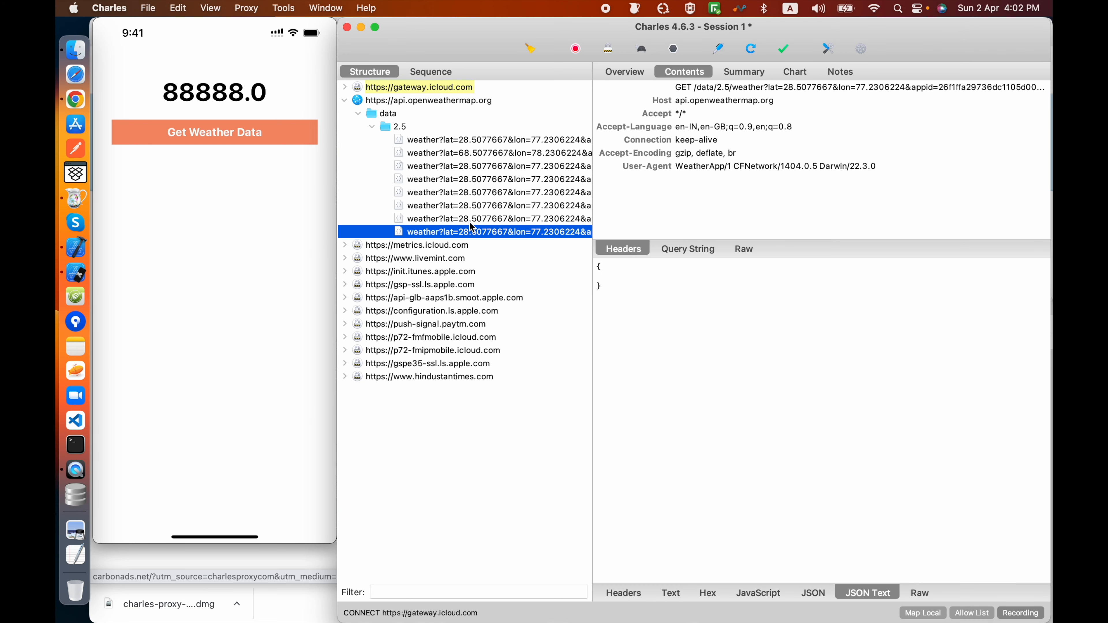
# Step: Disable the weather request's mapping in the Map Local settings and apply the change
pyautogui.click(283, 8)
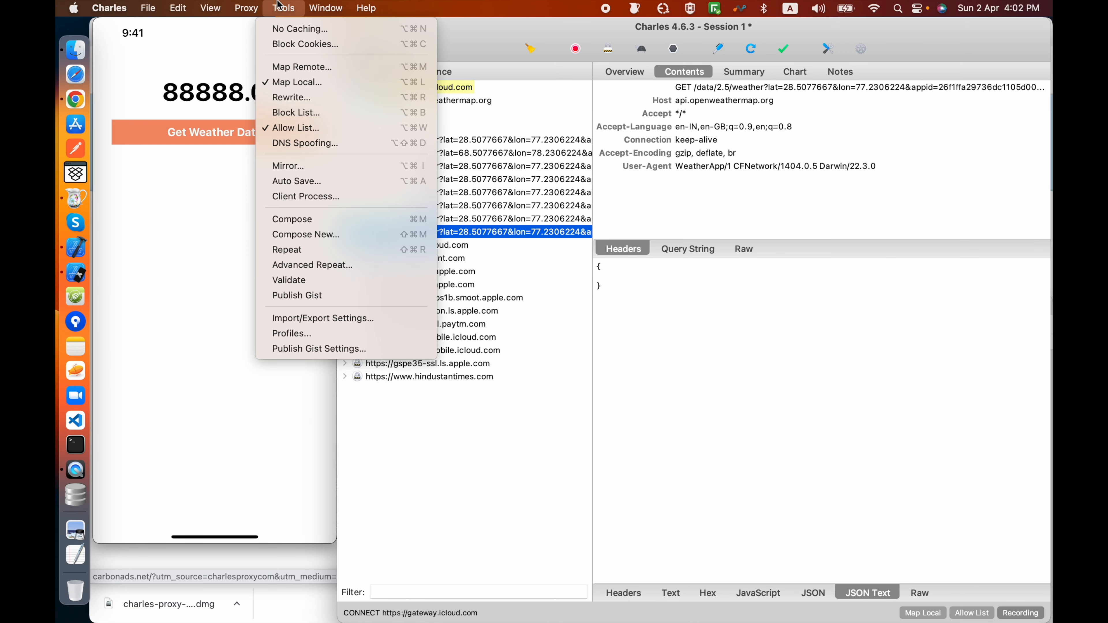
pyautogui.click(301, 82)
pyautogui.click(529, 292)
pyautogui.click(827, 418)
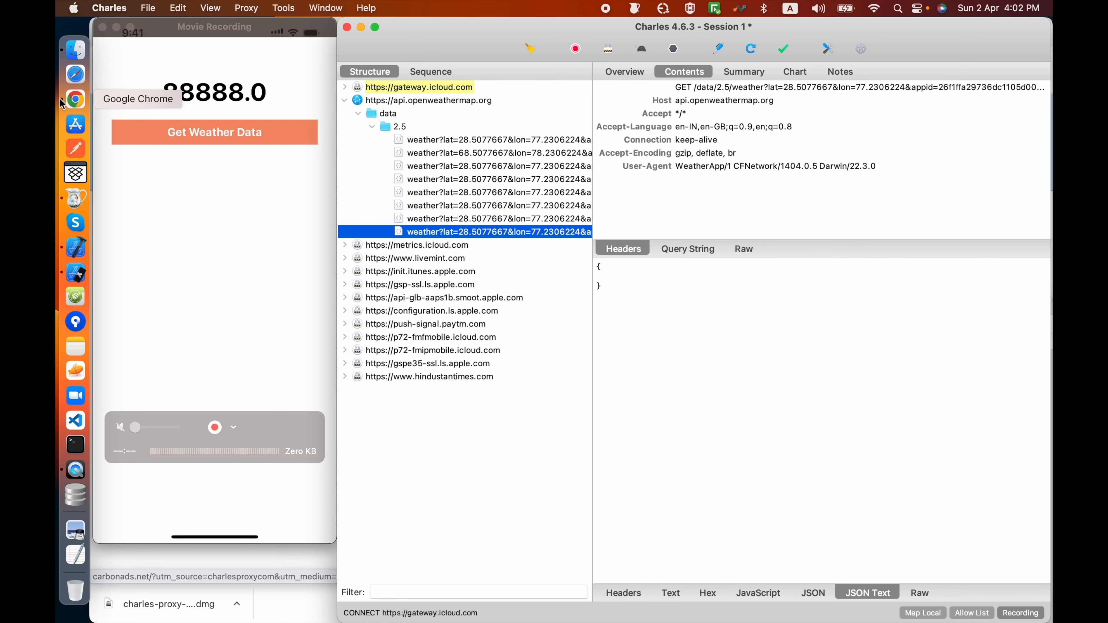
# Step: Switch to Chrome and open the JSON Keeper page with its JSON entry area ready for input
pyautogui.click(76, 99)
pyautogui.click(335, 35)
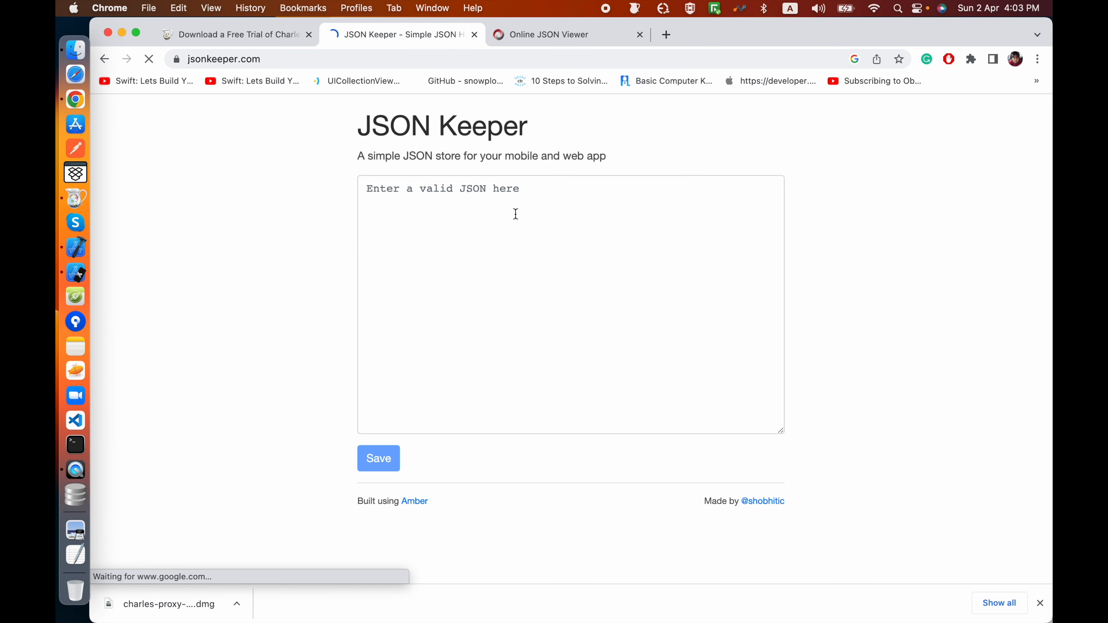
pyautogui.click(506, 204)
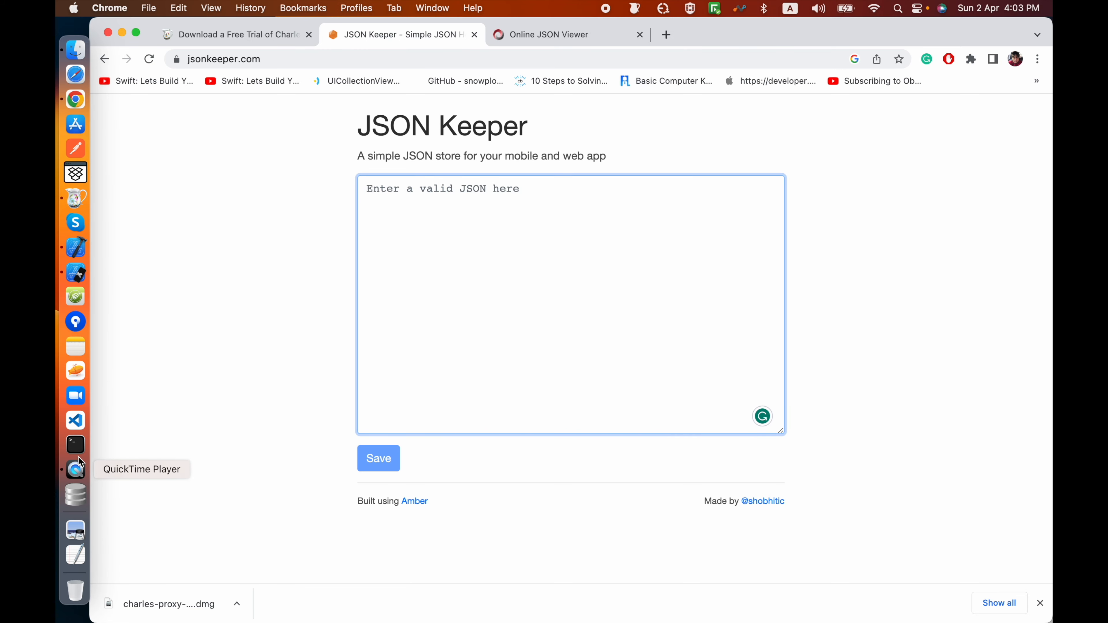
# Step: Switch to Xcode and copy the entire contents of mock.json
pyautogui.click(73, 267)
pyautogui.click(75, 247)
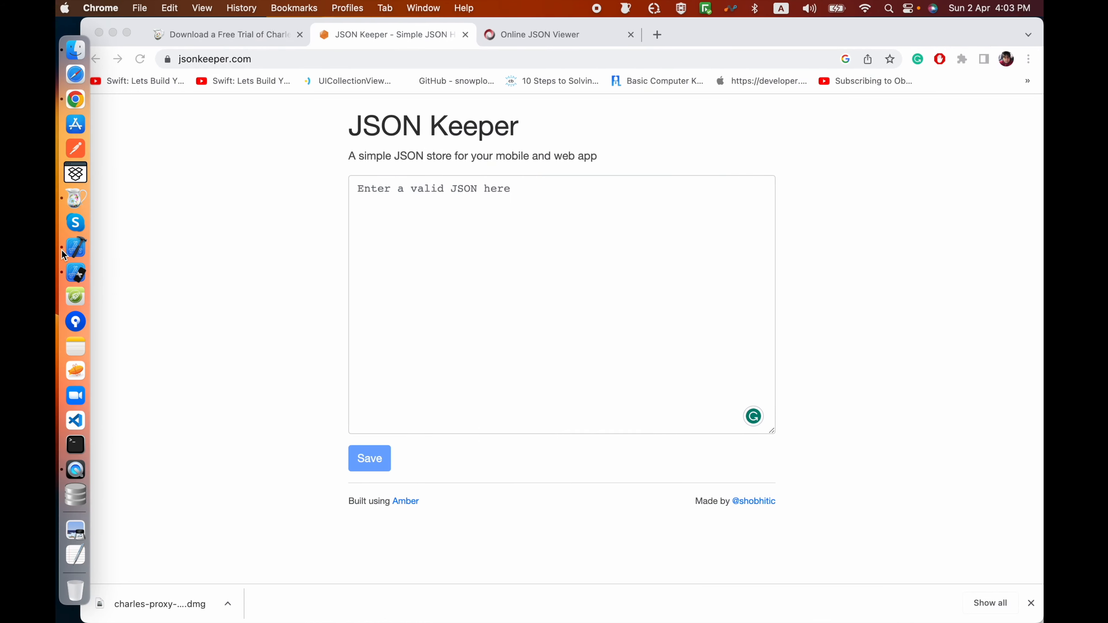
pyautogui.click(552, 392)
pyautogui.press('super+a')
pyautogui.press('super+c')
# Step: Paste the copied weather JSON into JSON Keeper, remove the trailing empty line and save it
pyautogui.click(515, 242)
pyautogui.press('super+v')
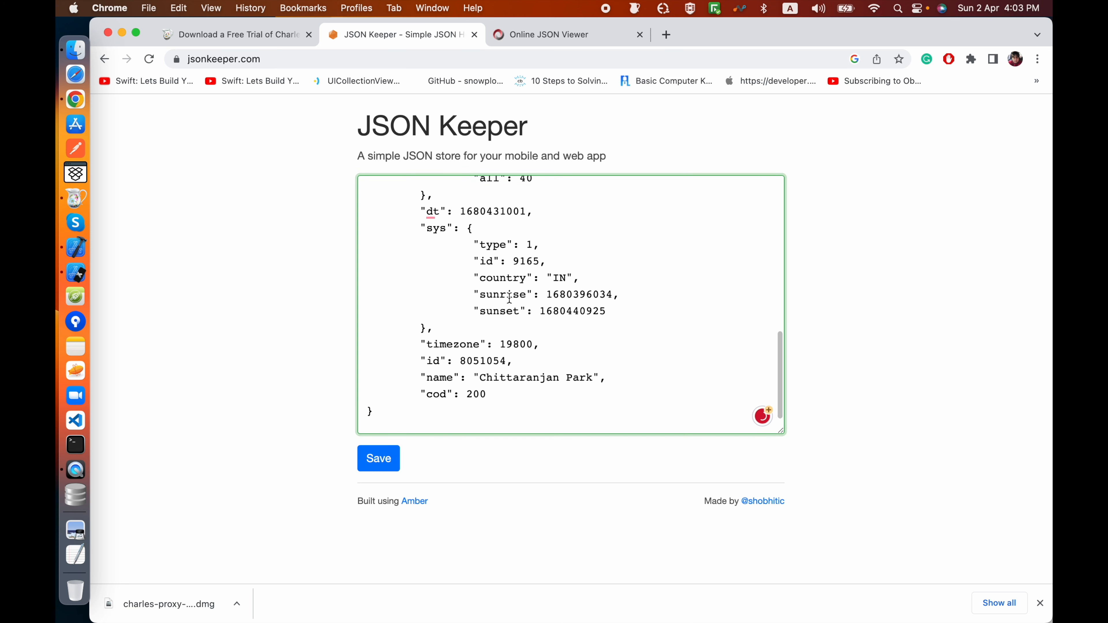
pyautogui.press('BackSpace')
pyautogui.click(382, 458)
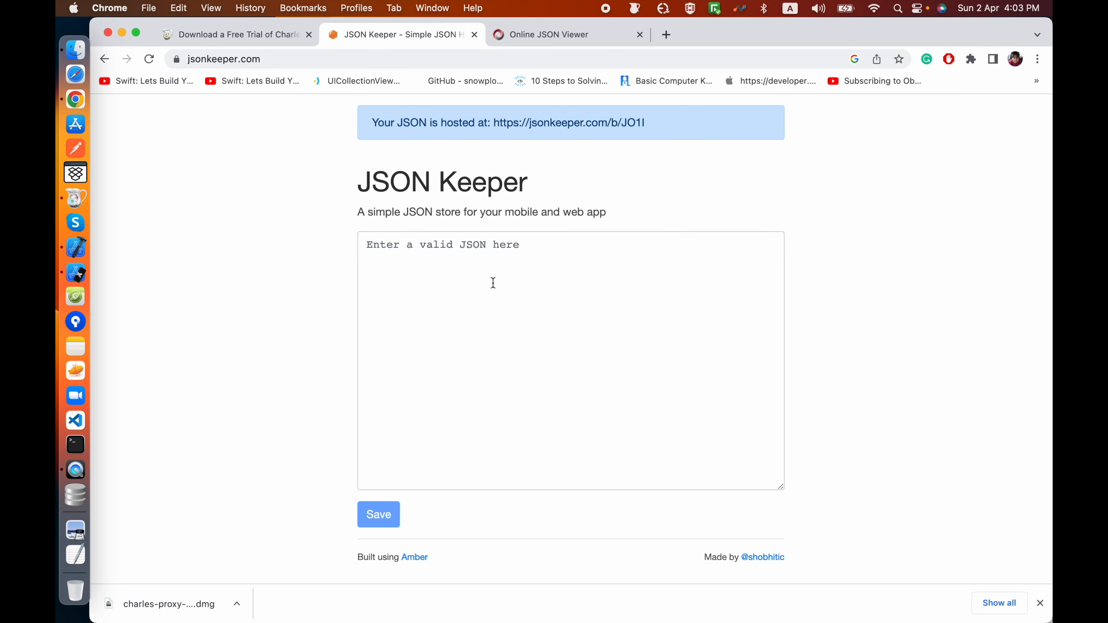
# Step: Paste the weather JSON into the empty JSON Keeper entry, set temp to 15.0 and save it
pyautogui.click(491, 263)
pyautogui.press('super+v')
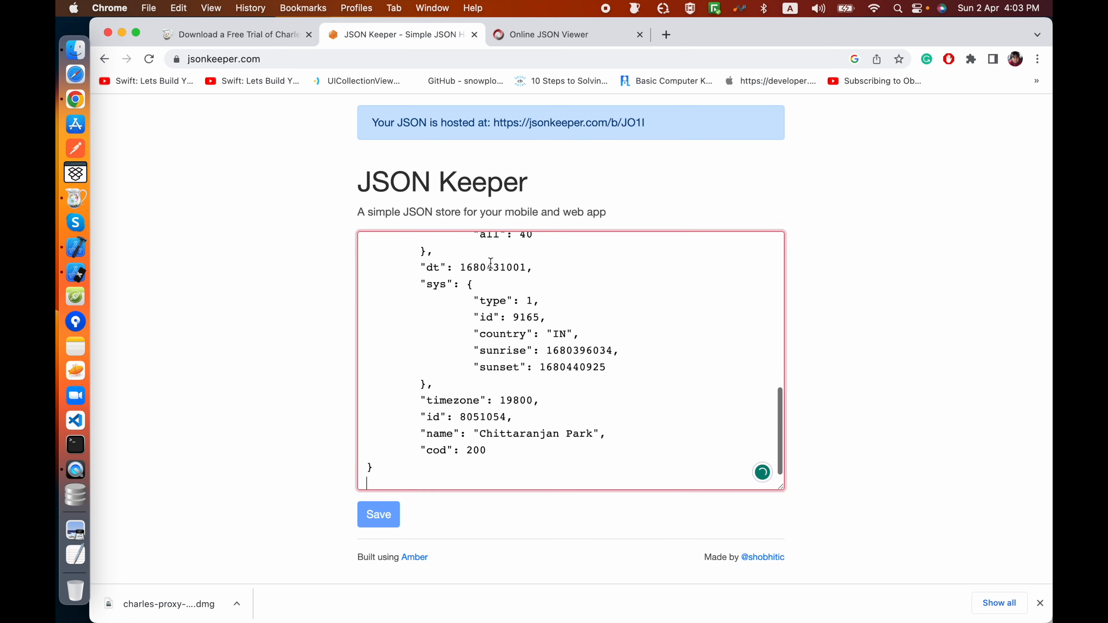
pyautogui.scroll(10, 527, 286)
pyautogui.scroll(-5, 526, 286)
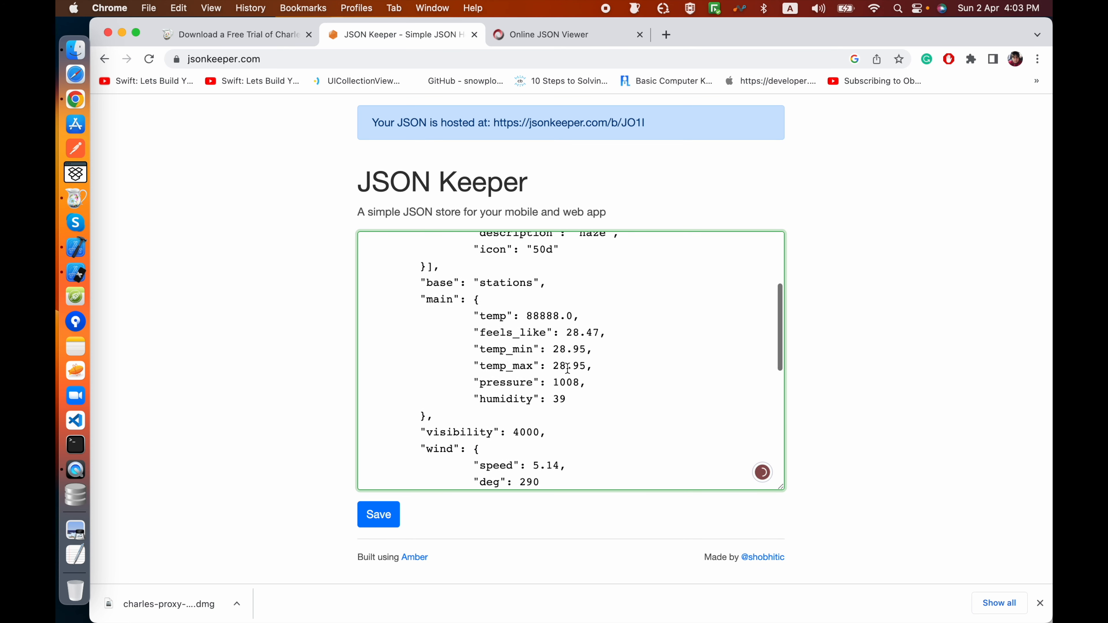
pyautogui.scroll(2, 537, 291)
pyautogui.scroll(1, 537, 292)
pyautogui.moveTo(560, 341); pyautogui.dragTo(526, 341)
pyautogui.write('15')
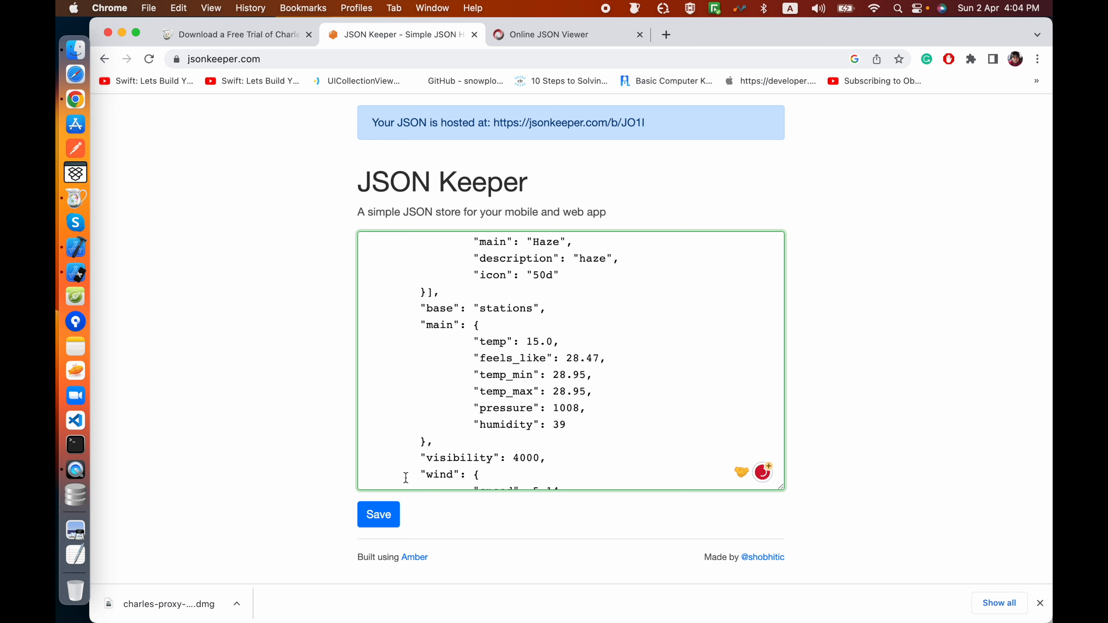
pyautogui.click(386, 513)
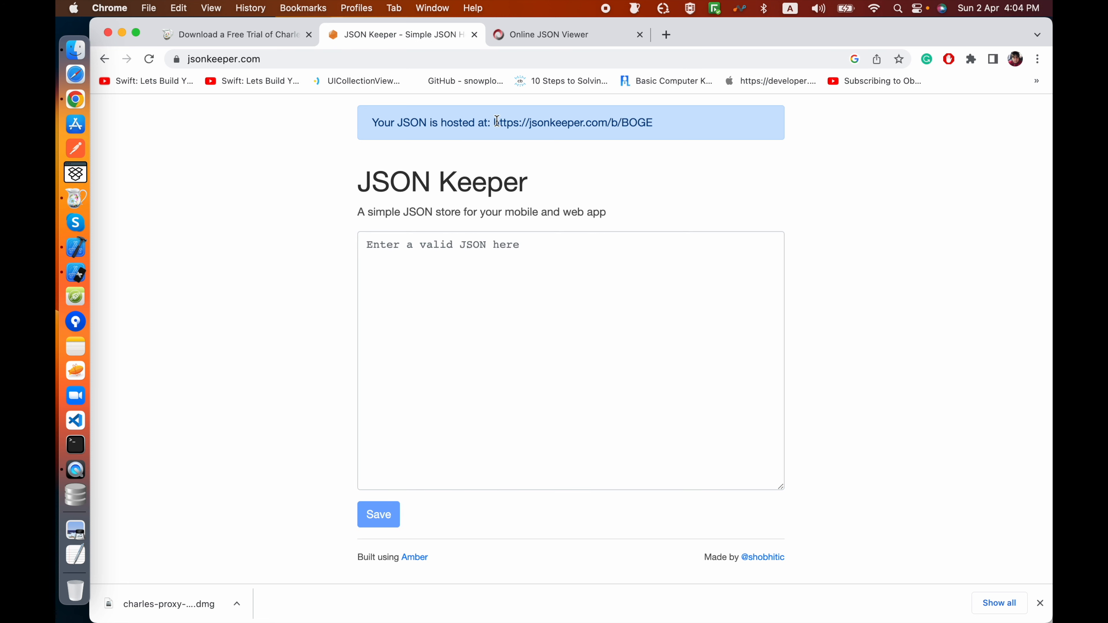
pyautogui.moveTo(496, 123); pyautogui.dragTo(653, 123)
pyautogui.press('super+c')
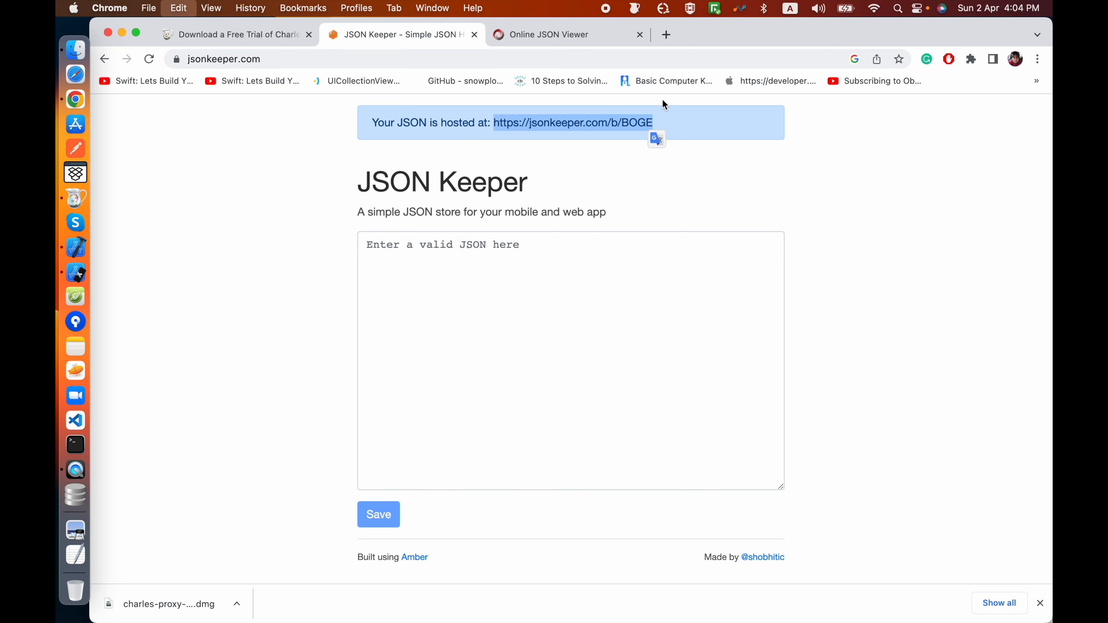
pyautogui.click(666, 38)
pyautogui.press('super+v')
pyautogui.press('Return')
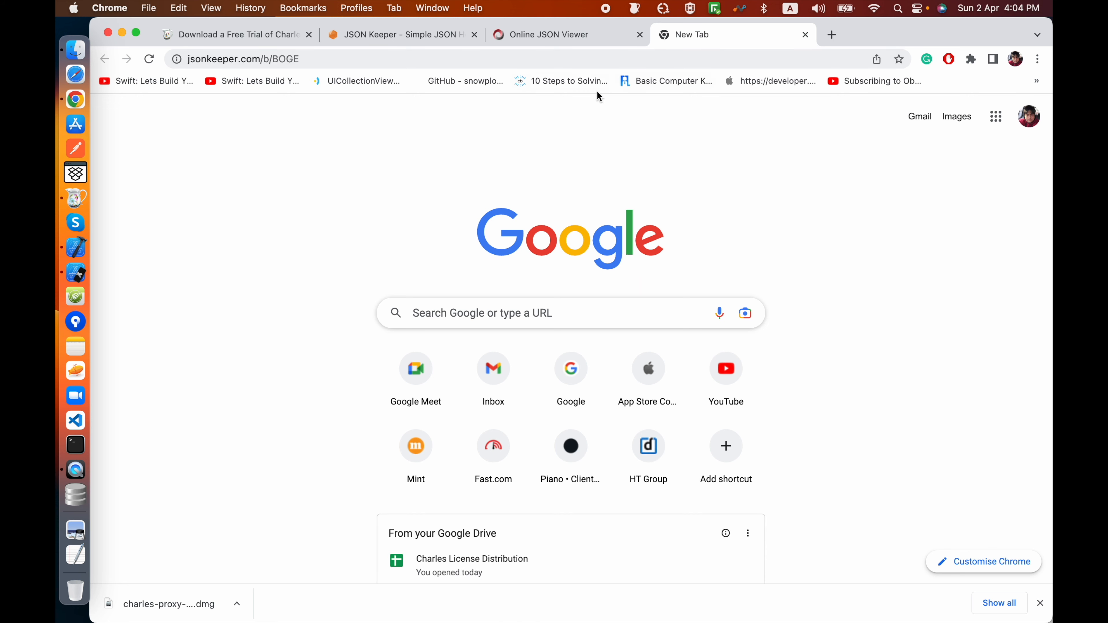
pyautogui.click(443, 56)
pyautogui.press('Return')
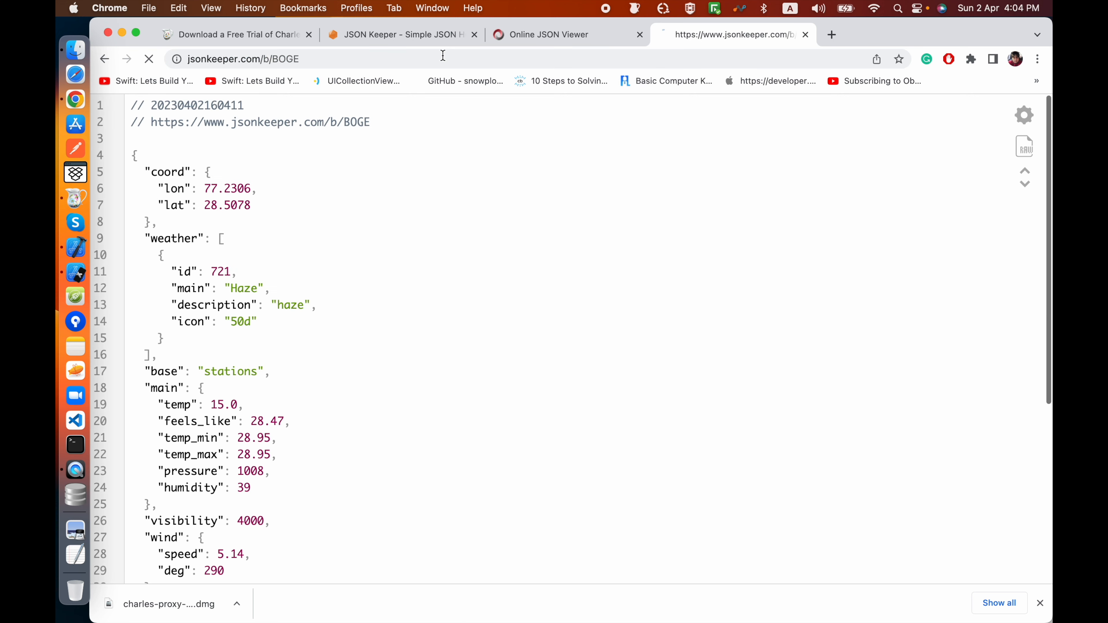
pyautogui.scroll(-5, 366, 355)
pyautogui.scroll(5, 366, 355)
pyautogui.moveTo(160, 400); pyautogui.dragTo(259, 402)
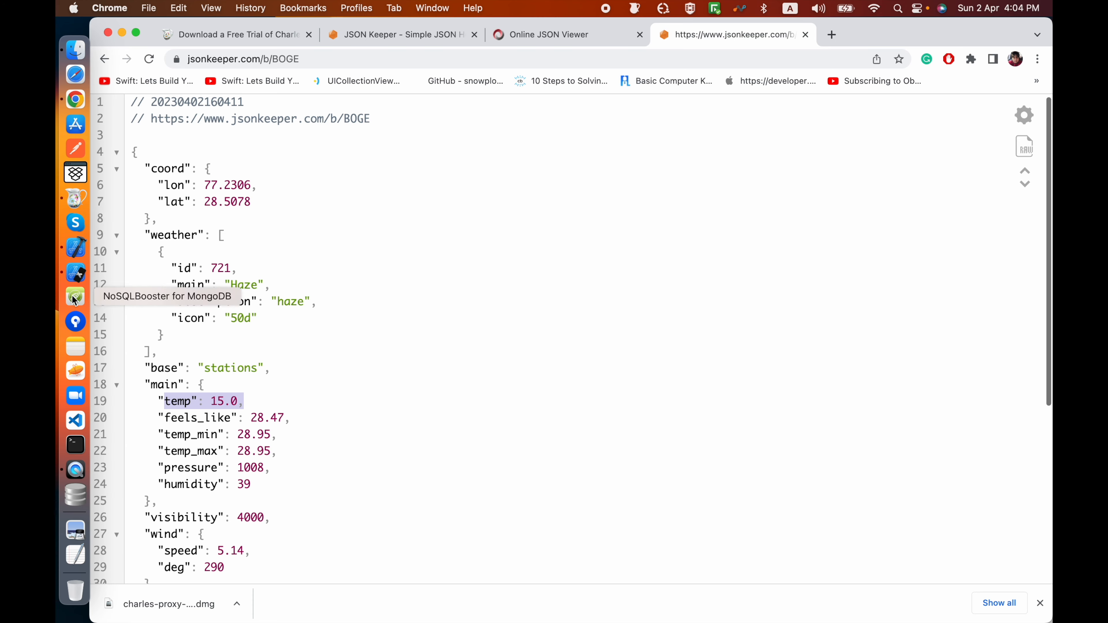
# Step: Switch to Charles alongside the mirrored phone screen and inspect the response of the newest weather request
pyautogui.click(76, 199)
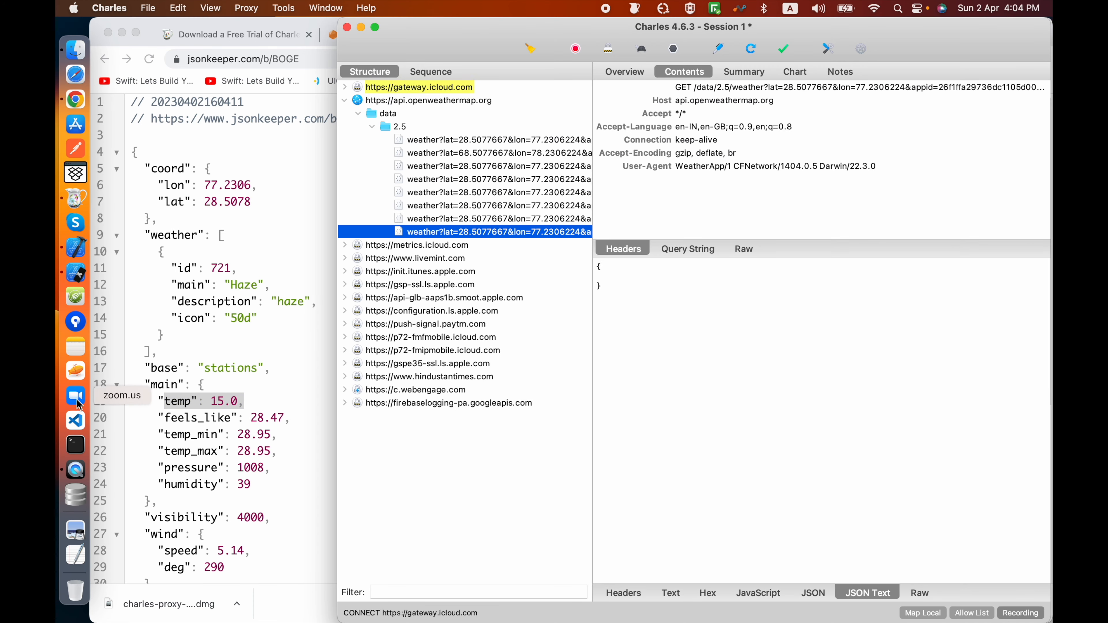
pyautogui.click(75, 470)
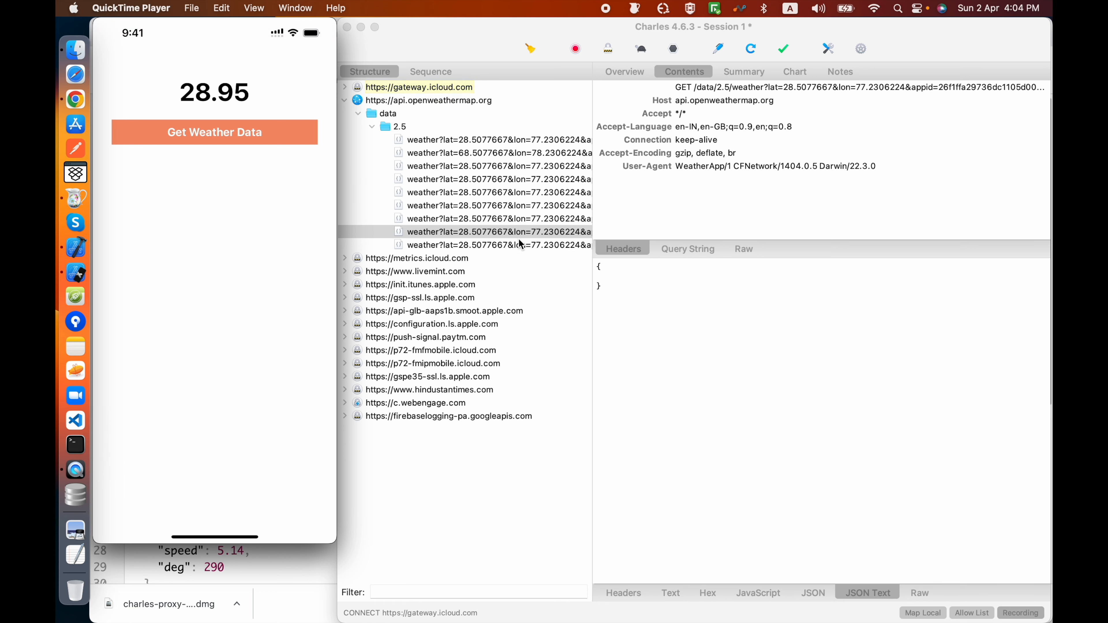
pyautogui.click(515, 245)
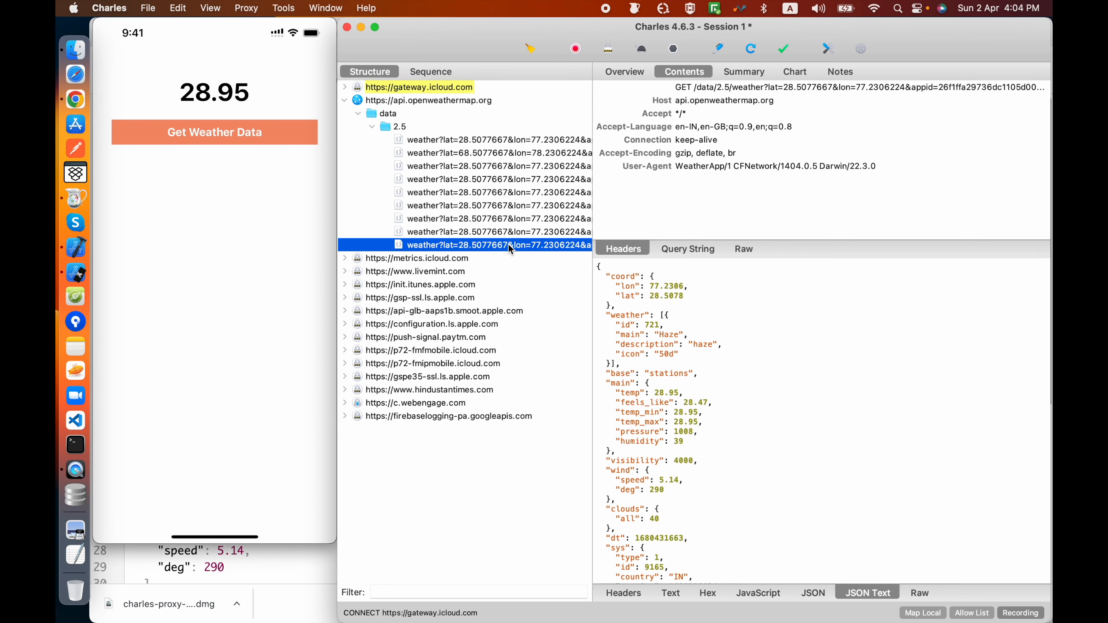
pyautogui.click(256, 7)
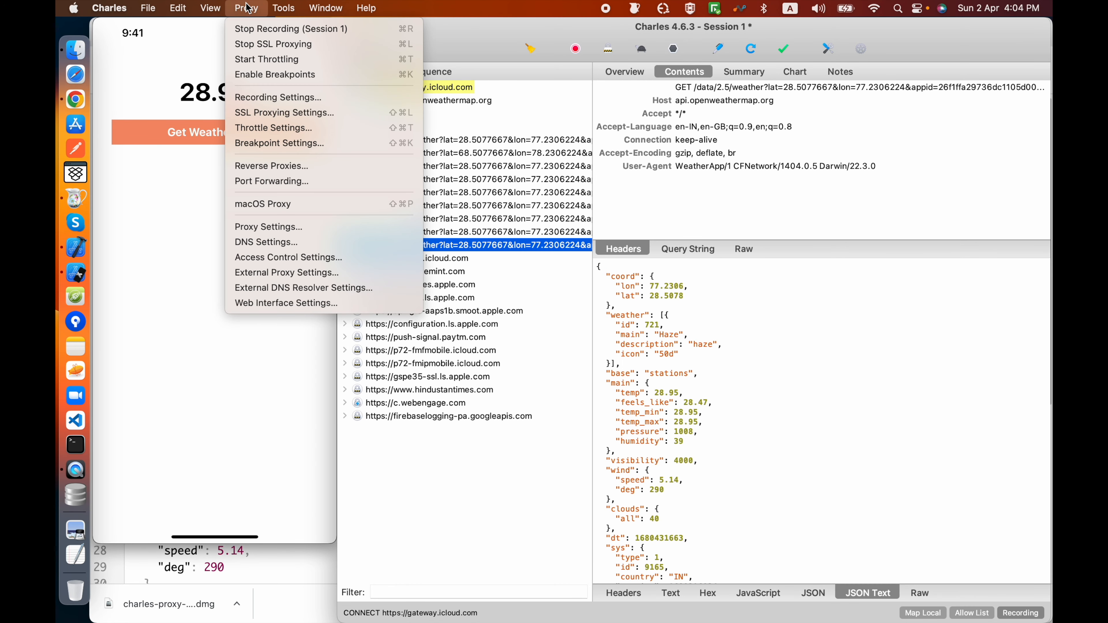
pyautogui.moveTo(281, 9)
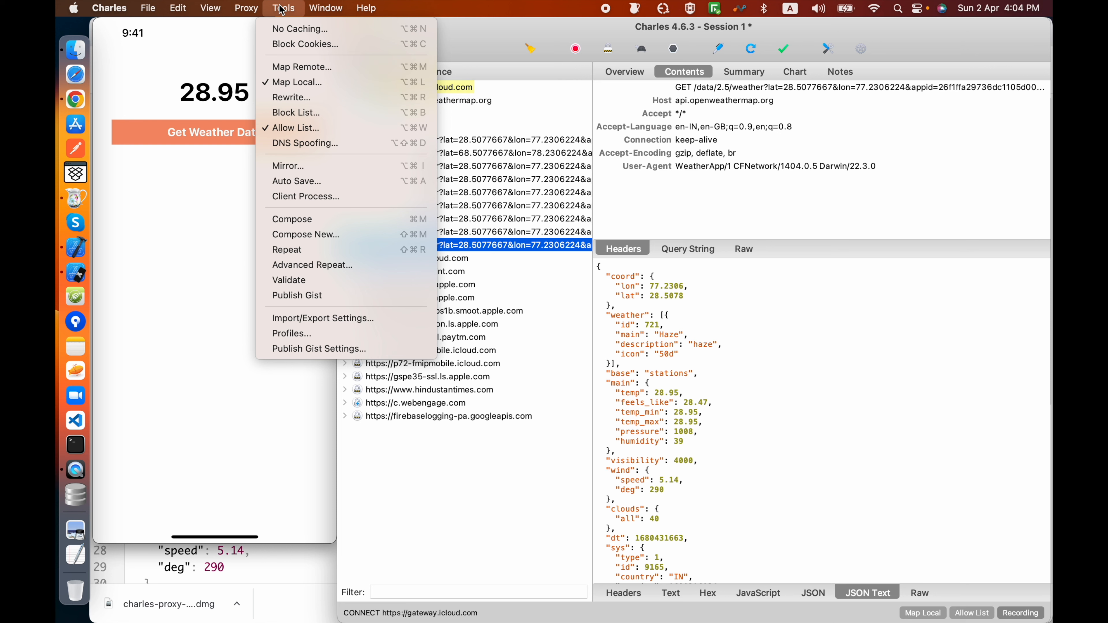
pyautogui.click(301, 67)
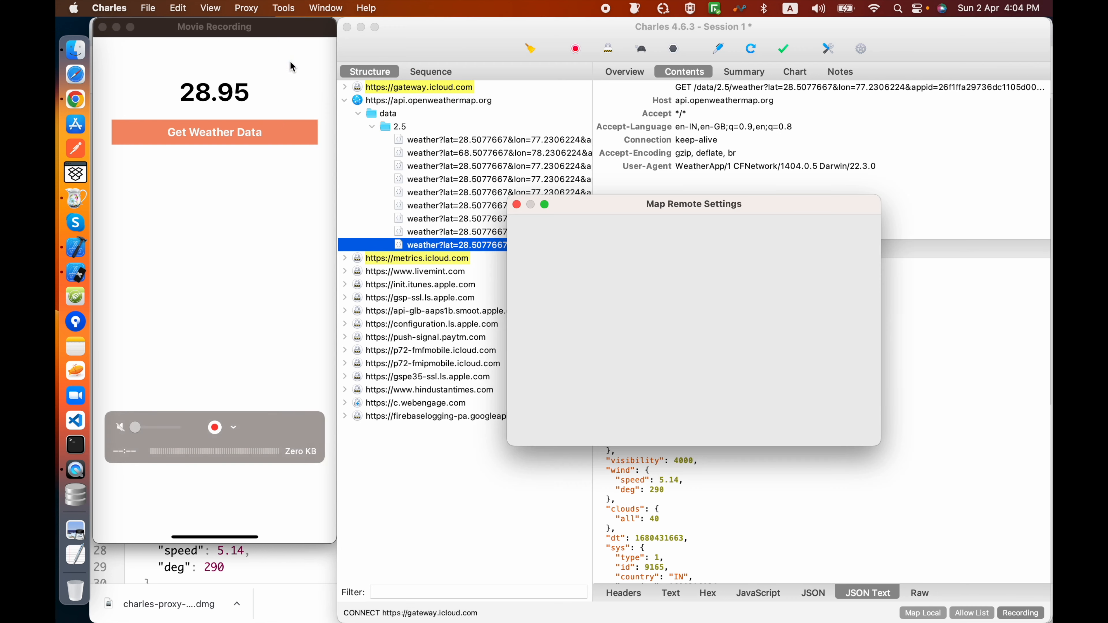
pyautogui.click(528, 257)
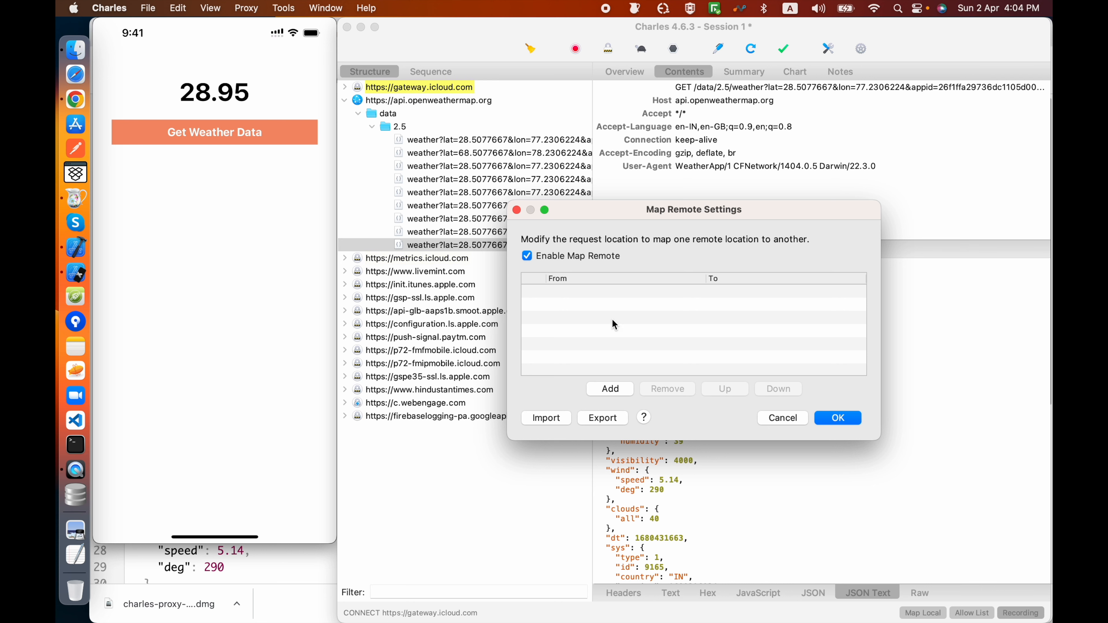
pyautogui.click(783, 418)
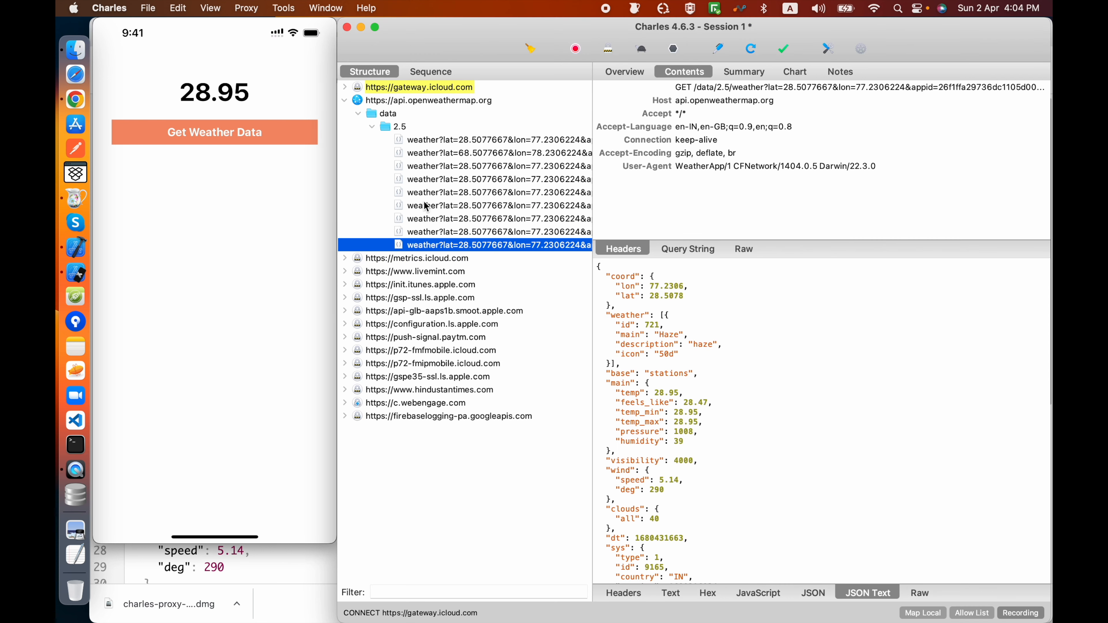
pyautogui.click(257, 13)
pyautogui.click(522, 232)
pyautogui.rightClick(491, 246)
pyautogui.moveTo(555, 613)
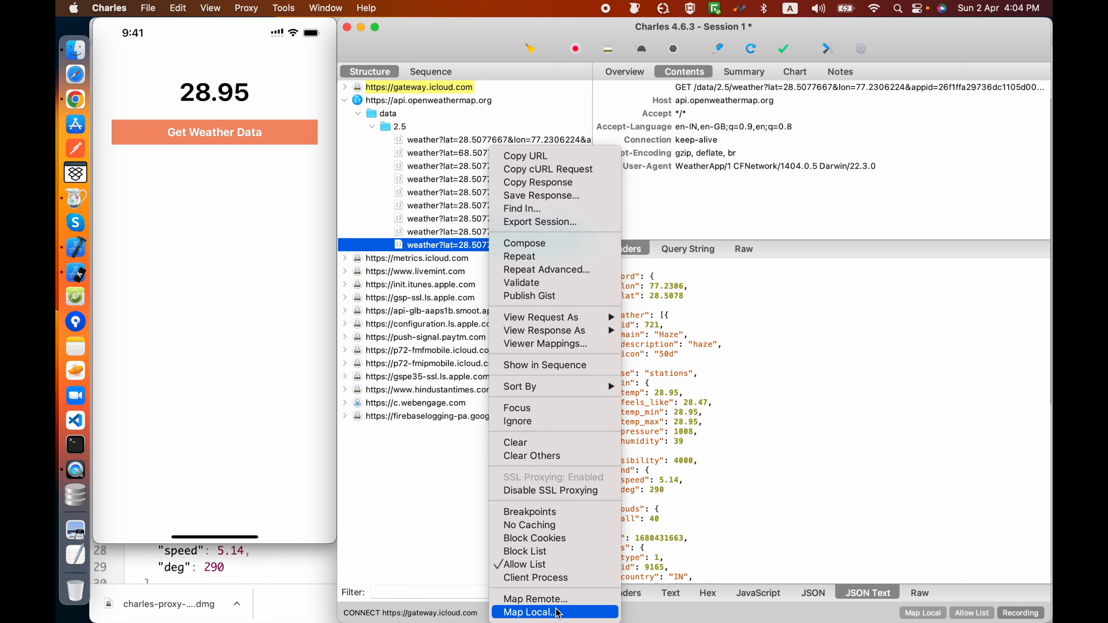
pyautogui.click(541, 599)
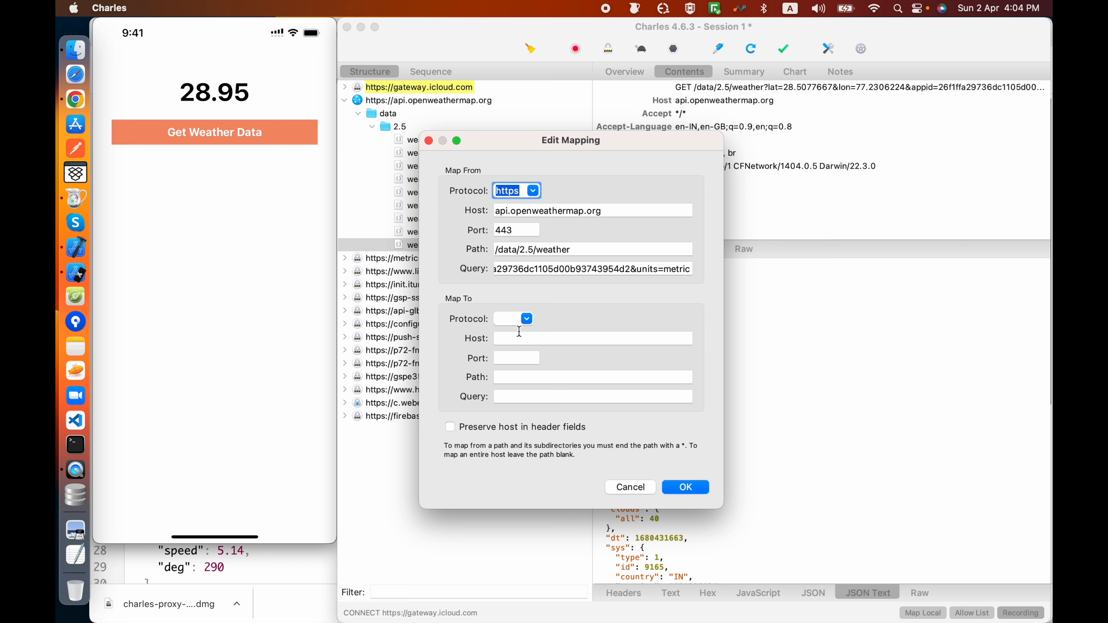
pyautogui.click(539, 339)
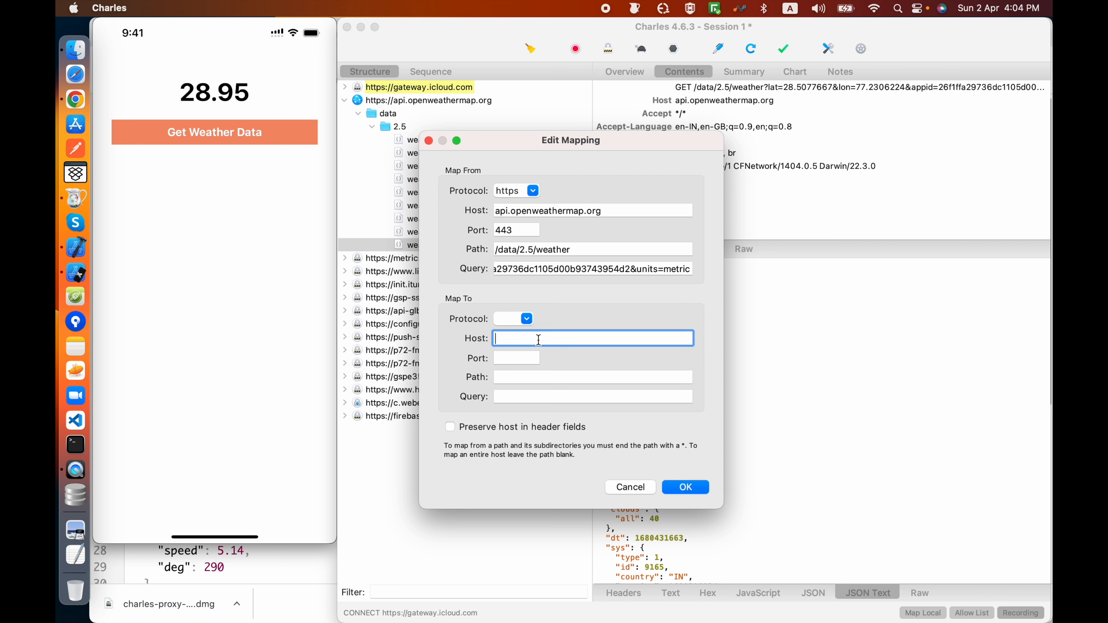
pyautogui.press('super+v')
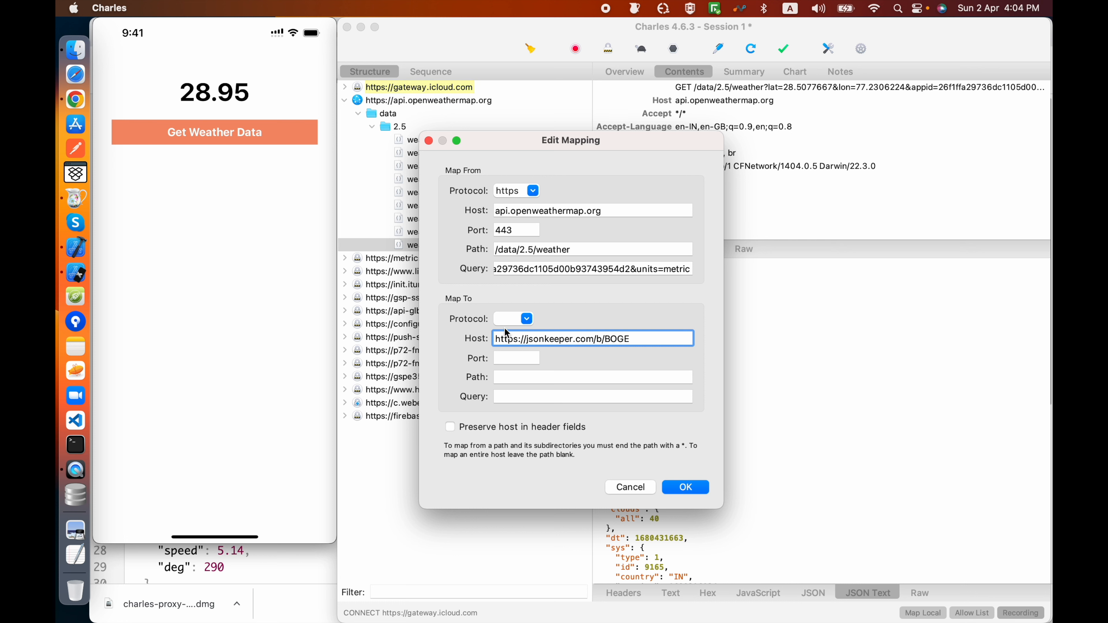
pyautogui.click(504, 318)
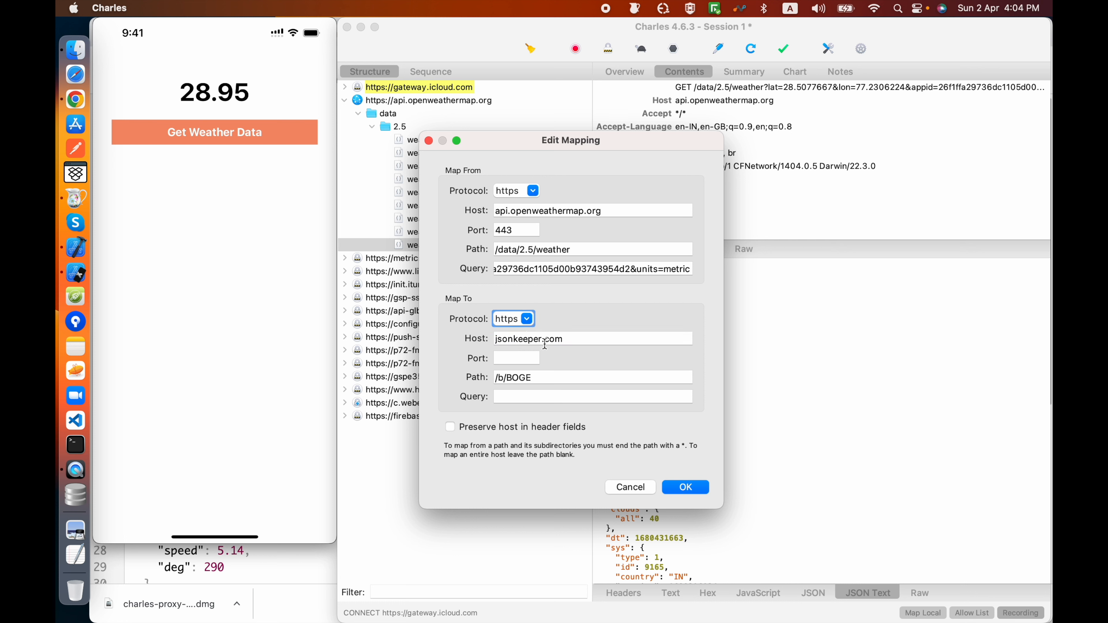
pyautogui.click(525, 340)
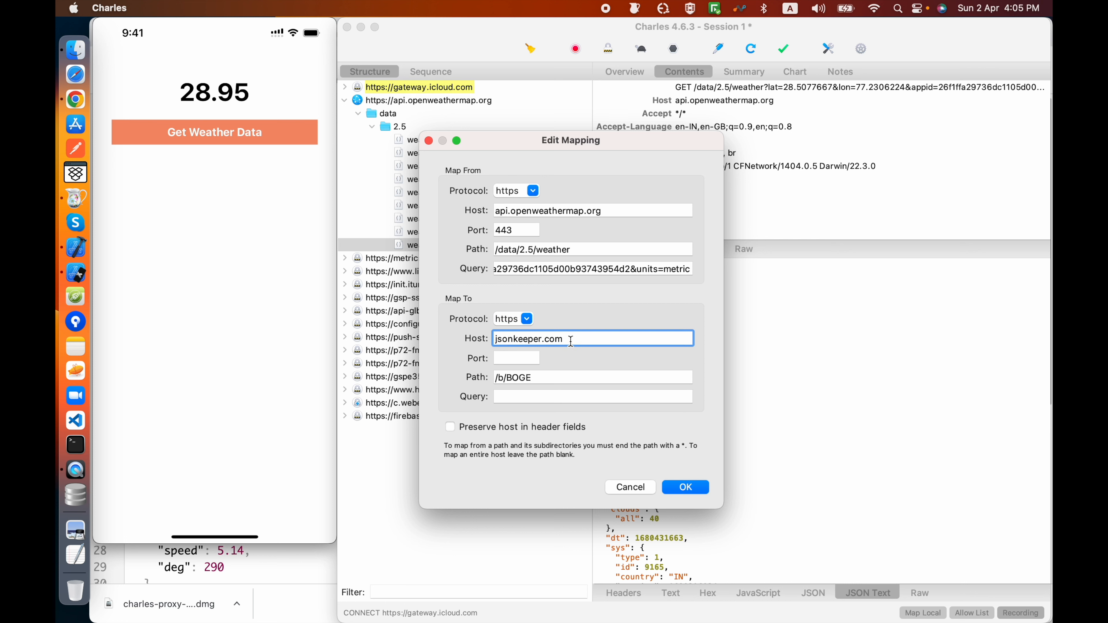
pyautogui.moveTo(549, 378); pyautogui.dragTo(486, 384)
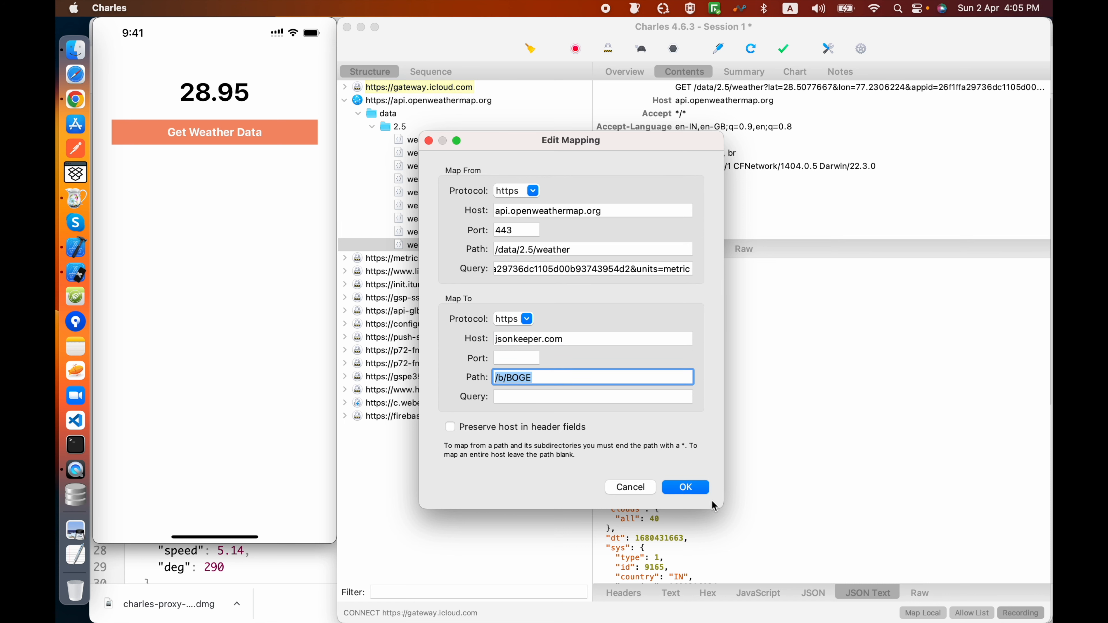
pyautogui.click(695, 489)
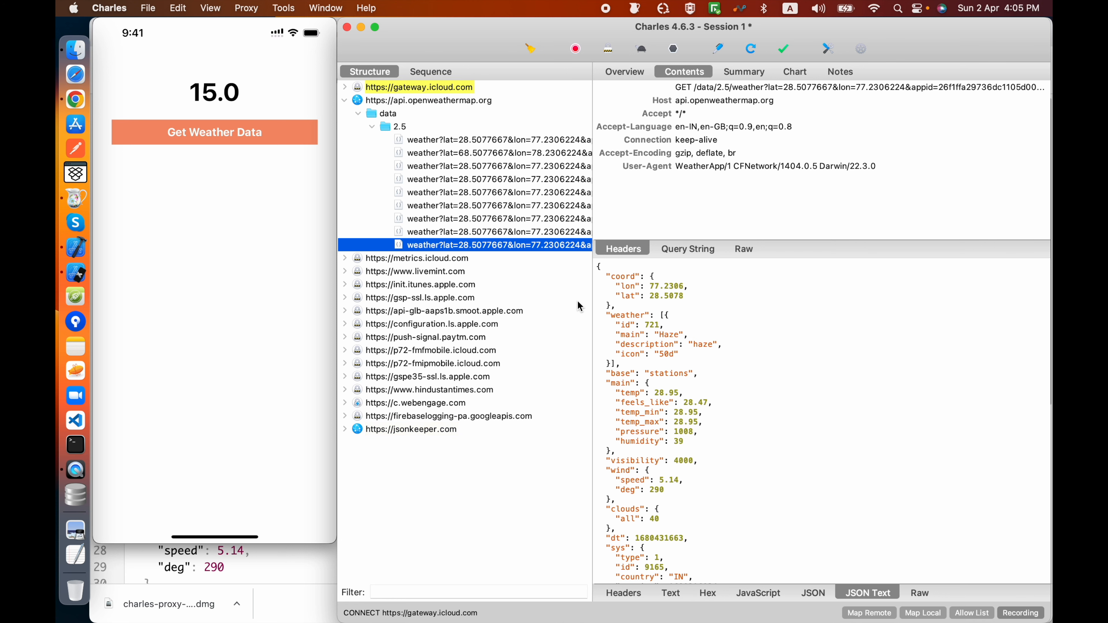
# Step: Compare the temp entry of the hosted JSON in Chrome with the mirrored phone screen, and return to the weather request in Charles
pyautogui.click(75, 99)
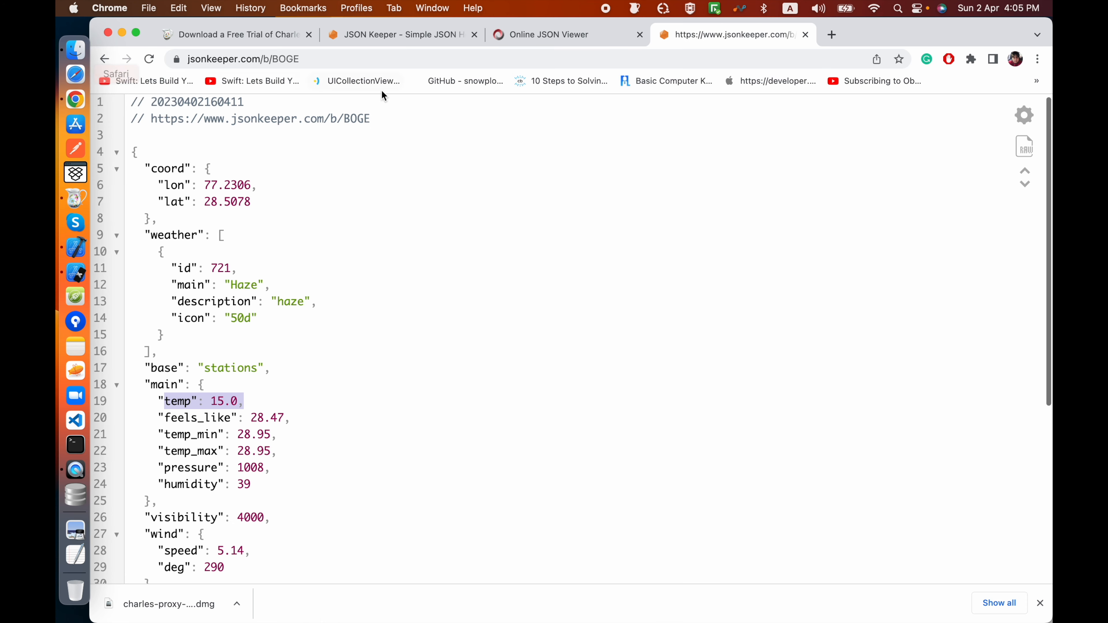
pyautogui.click(221, 400)
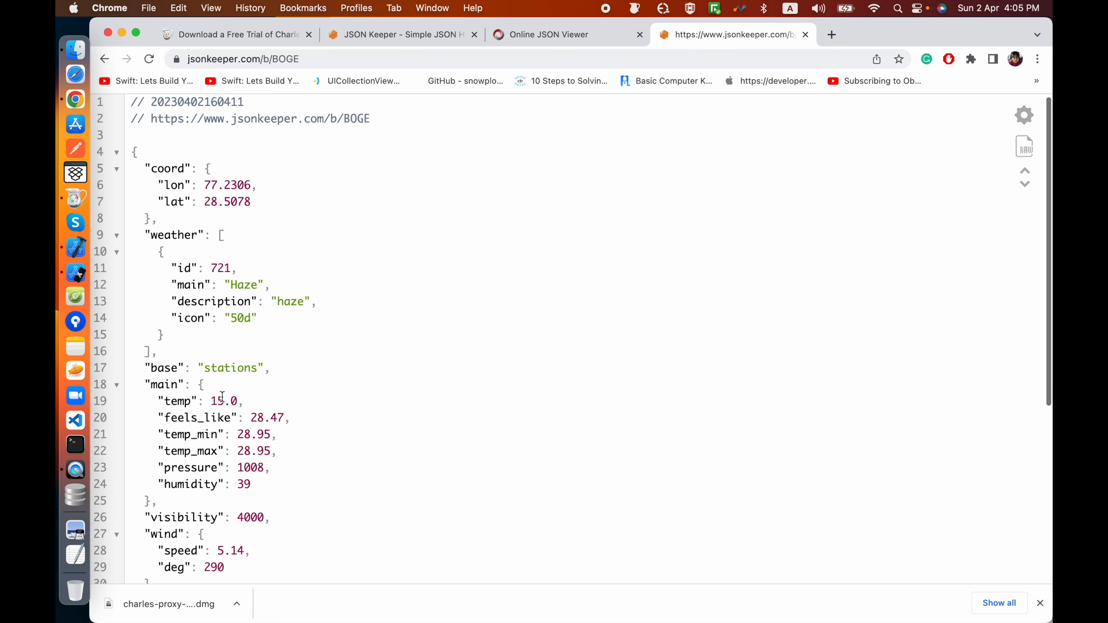
pyautogui.click(75, 199)
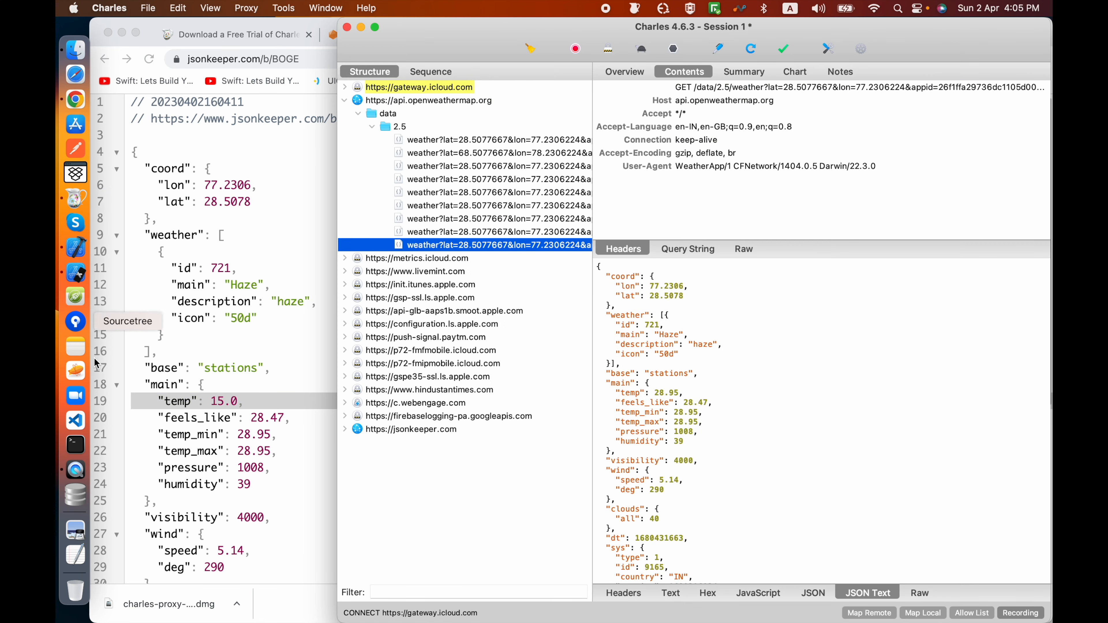
pyautogui.click(77, 471)
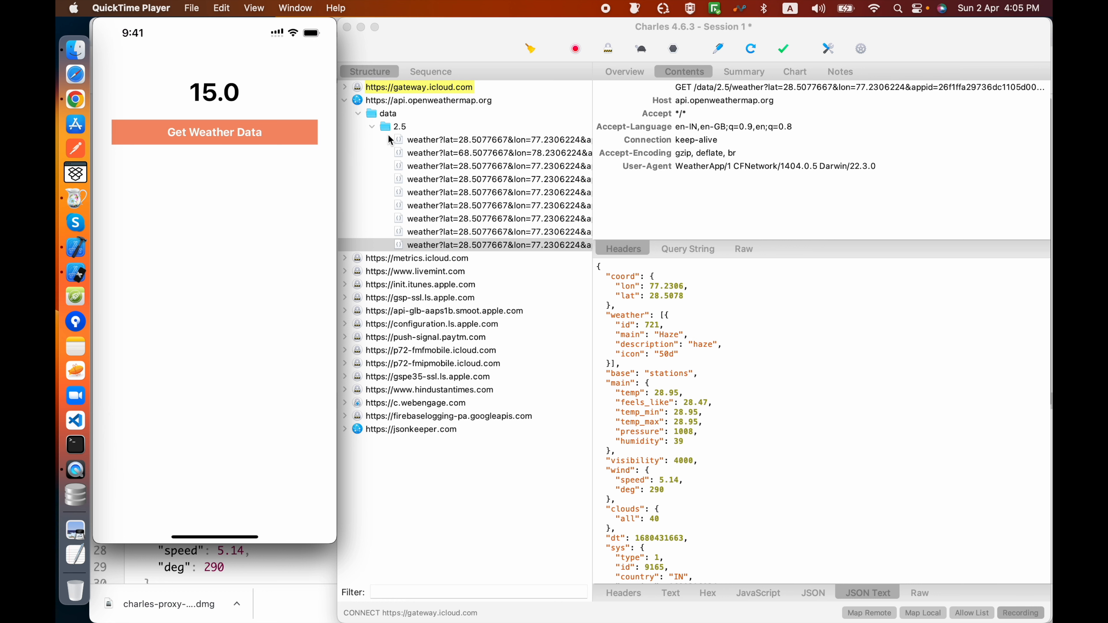
pyautogui.click(427, 247)
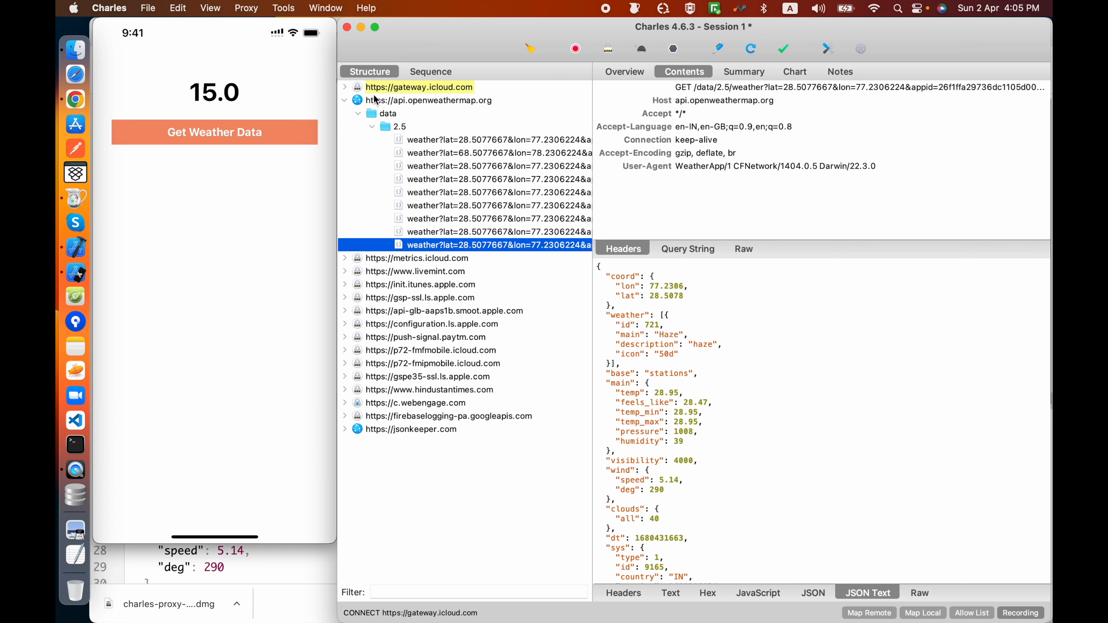
pyautogui.click(247, 8)
pyautogui.moveTo(284, 7)
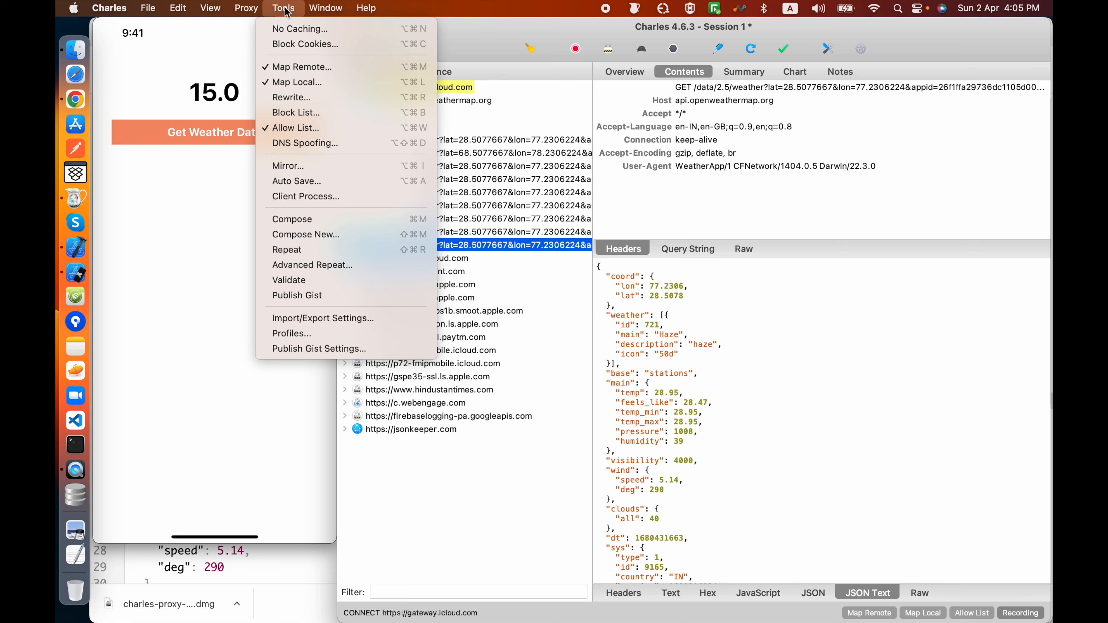
pyautogui.click(294, 67)
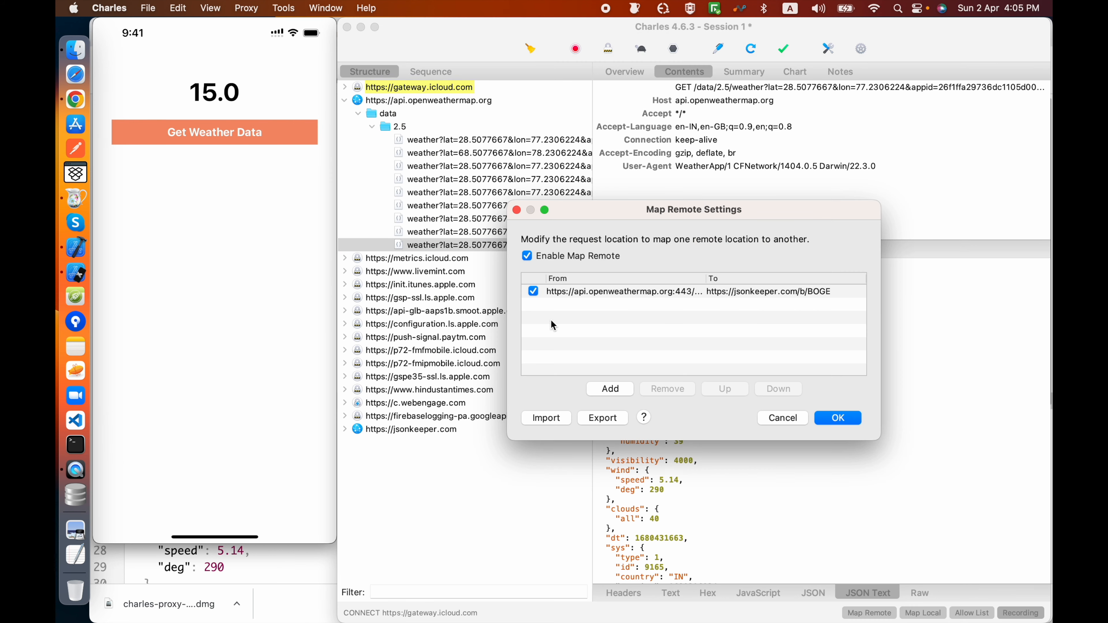
pyautogui.click(837, 418)
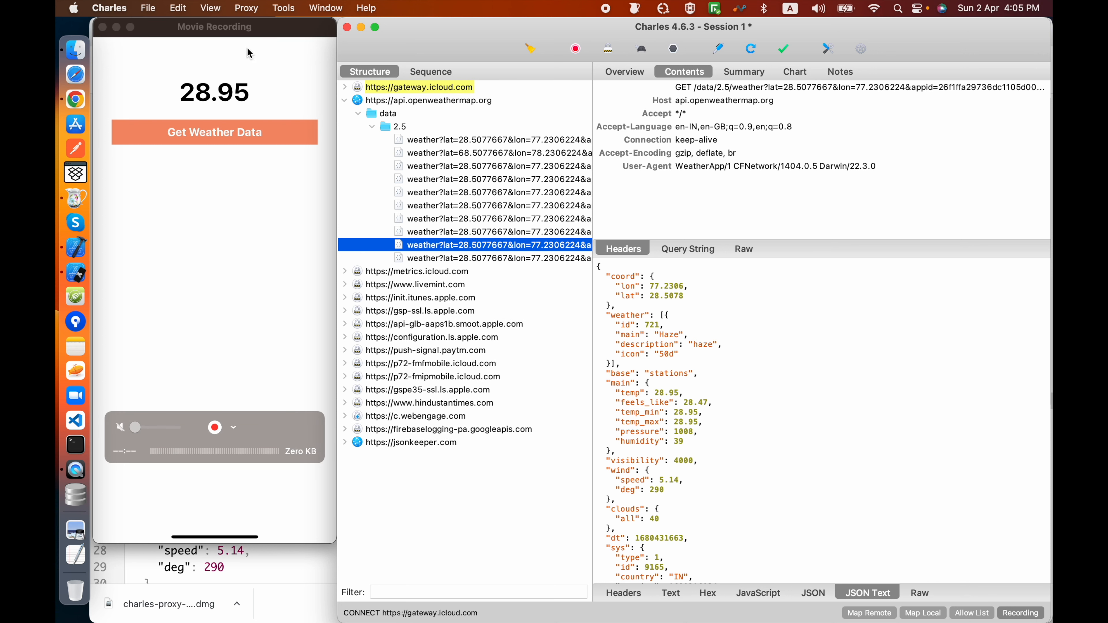
pyautogui.click(284, 8)
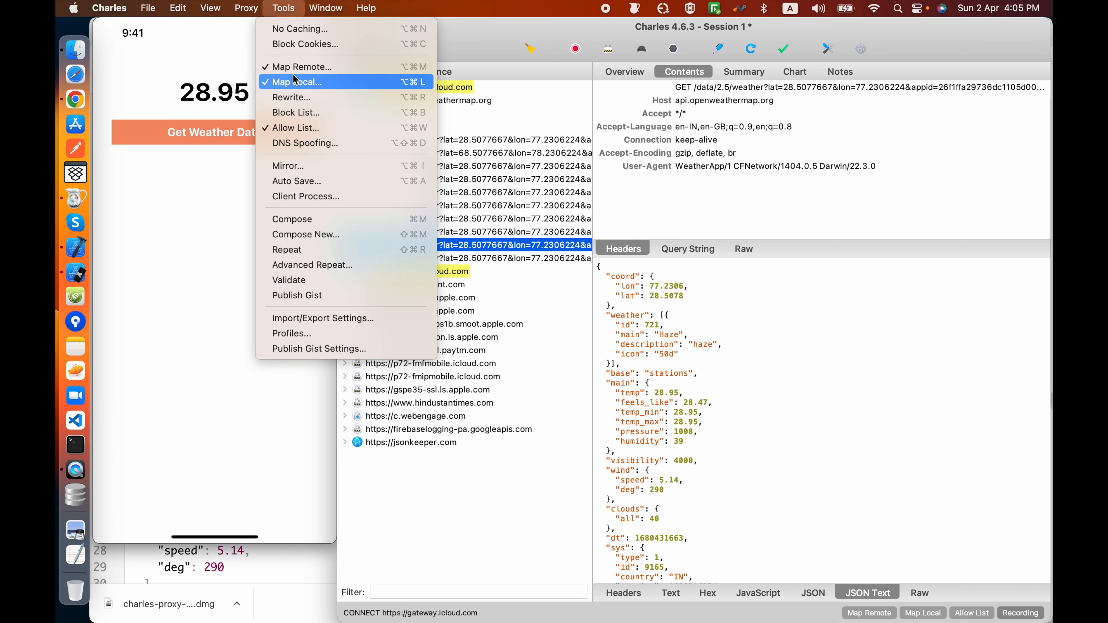
pyautogui.click(301, 67)
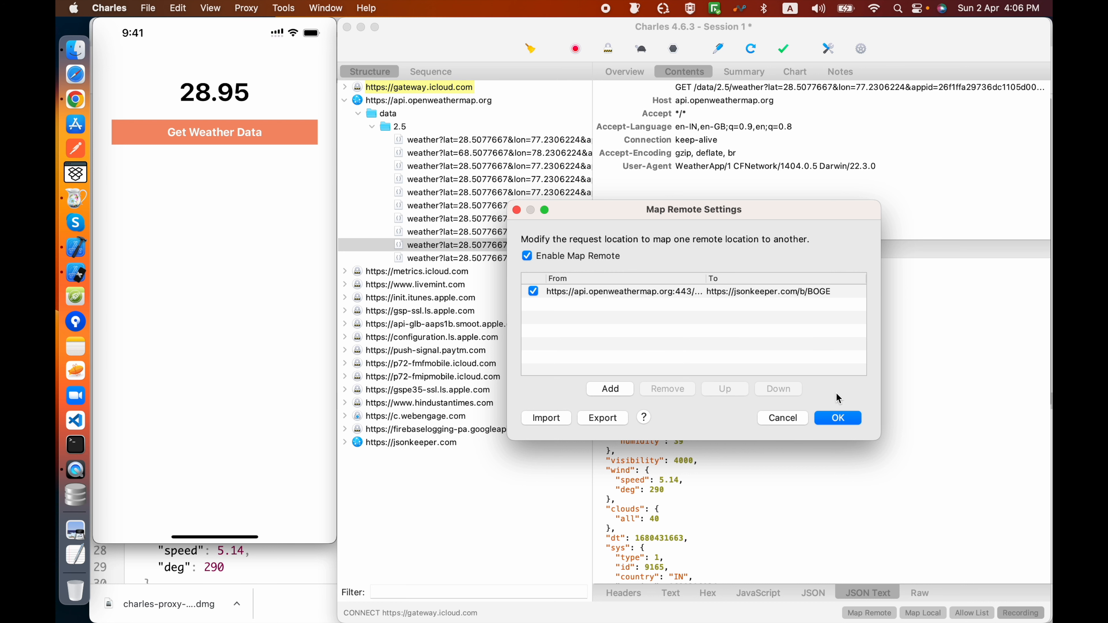
pyautogui.click(839, 418)
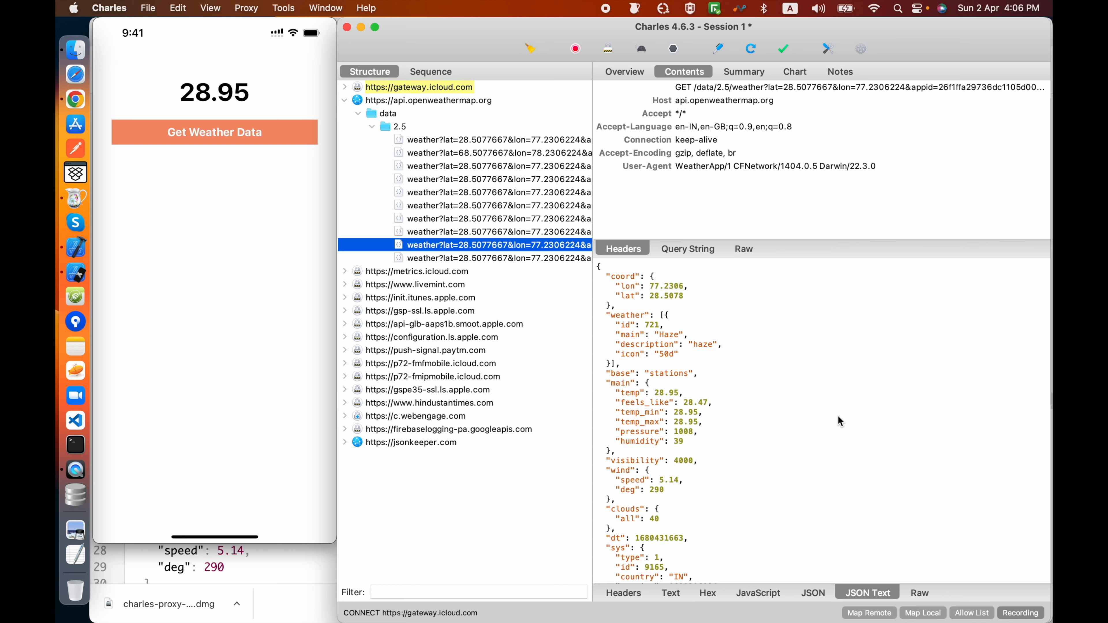
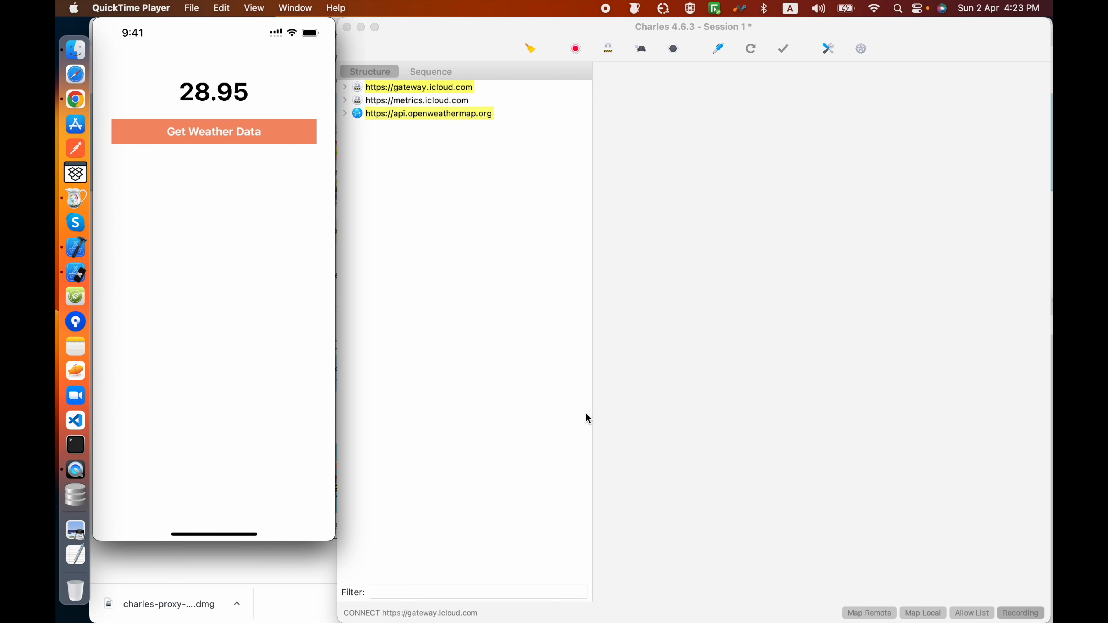
# Step: Open the captured weather request under api.openweathermap.org and check the state of its mapping in the Map Remote settings
pyautogui.click(344, 113)
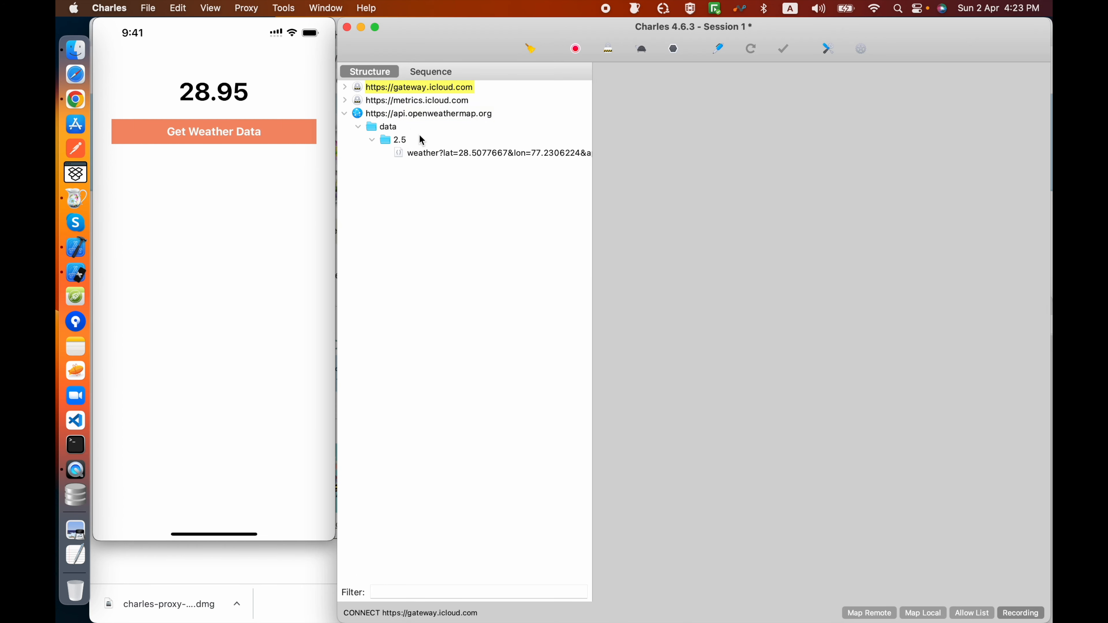
pyautogui.click(438, 154)
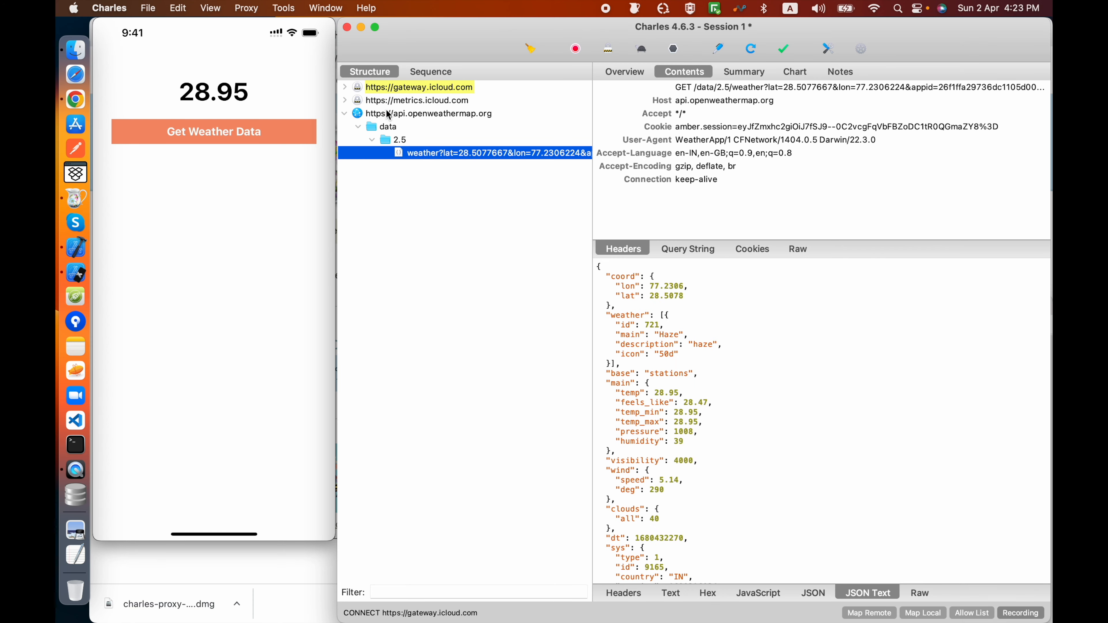
pyautogui.click(284, 8)
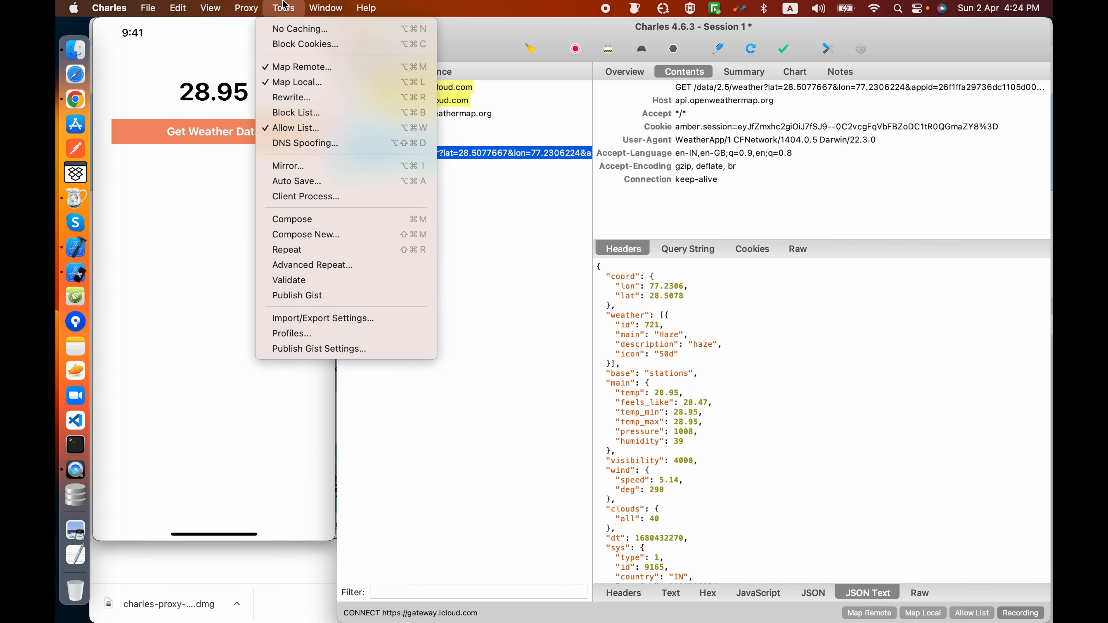
pyautogui.click(293, 67)
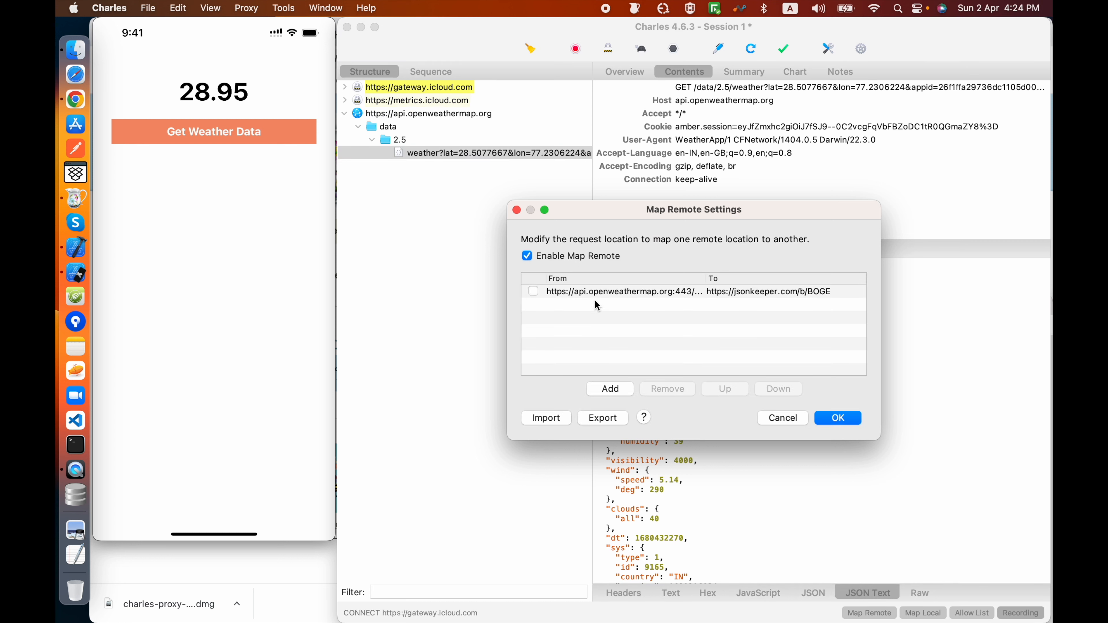
pyautogui.click(783, 419)
# Step: Check the state of the api.openweathermap.org mapping in the Map Local settings and close them without saving
pyautogui.click(252, 9)
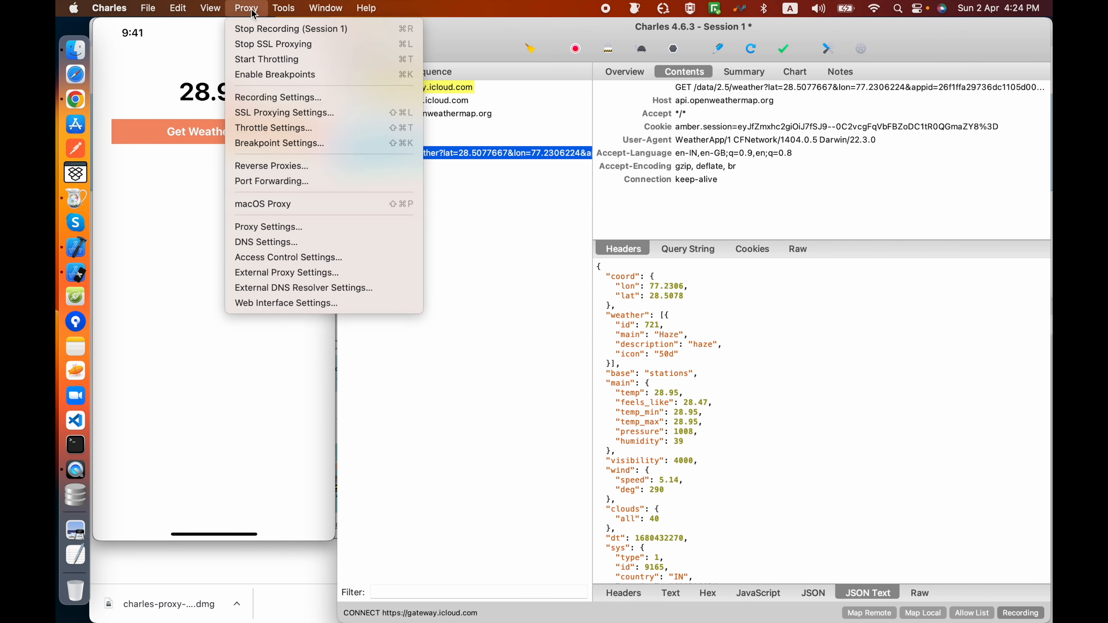
pyautogui.moveTo(280, 6)
pyautogui.click(302, 83)
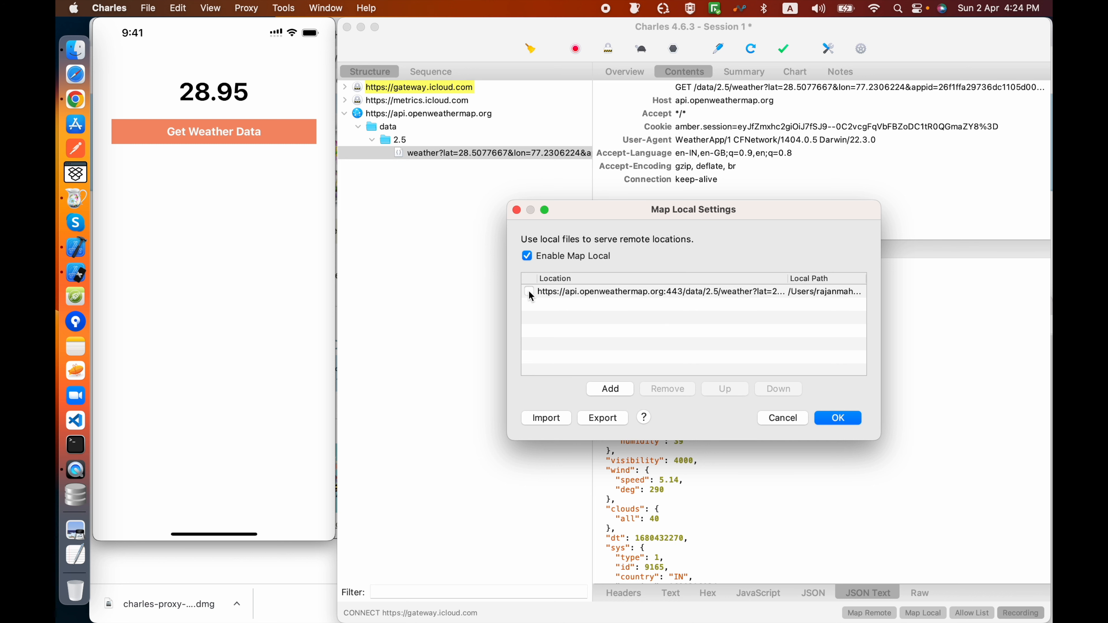
pyautogui.click(780, 416)
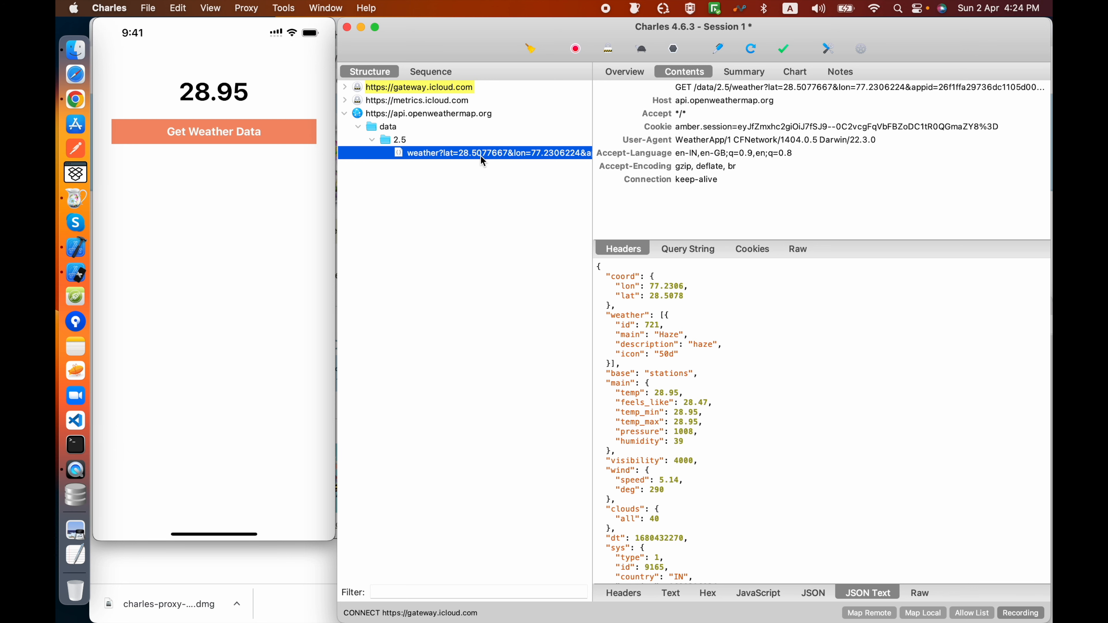
# Step: Add the weather request to the Block List and review its location in the Block List settings with the Drop connection action
pyautogui.rightClick(488, 155)
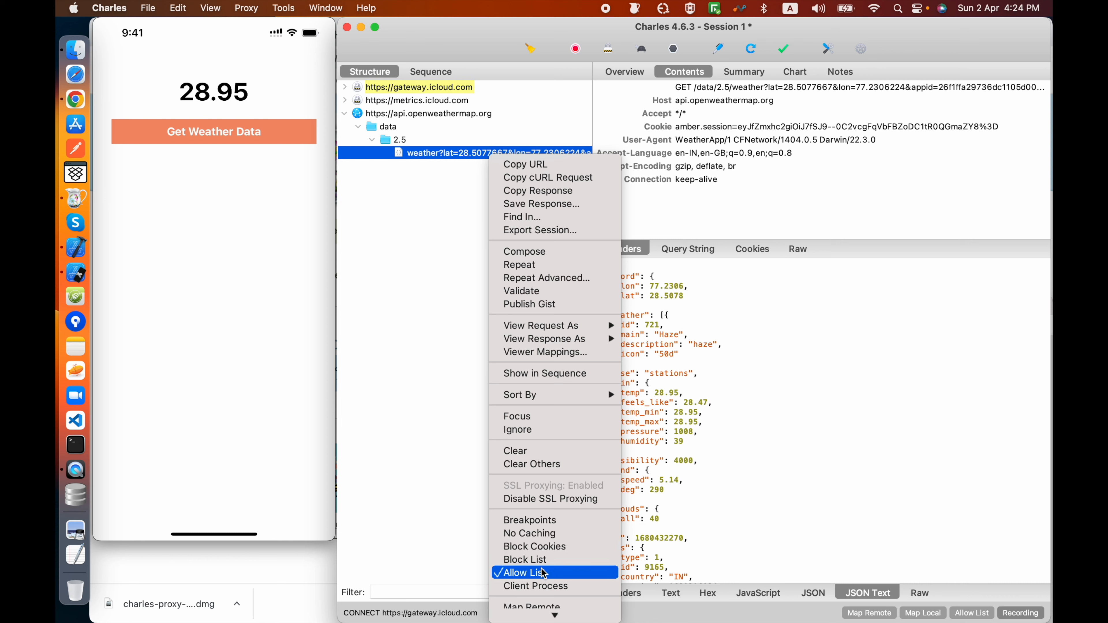
pyautogui.click(538, 560)
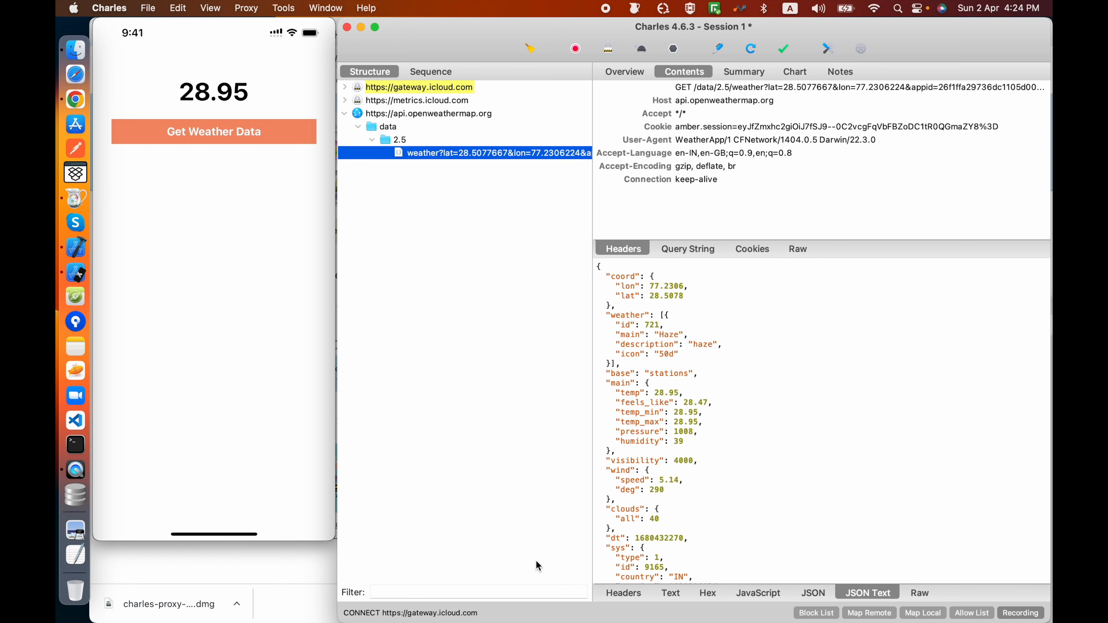
pyautogui.click(284, 8)
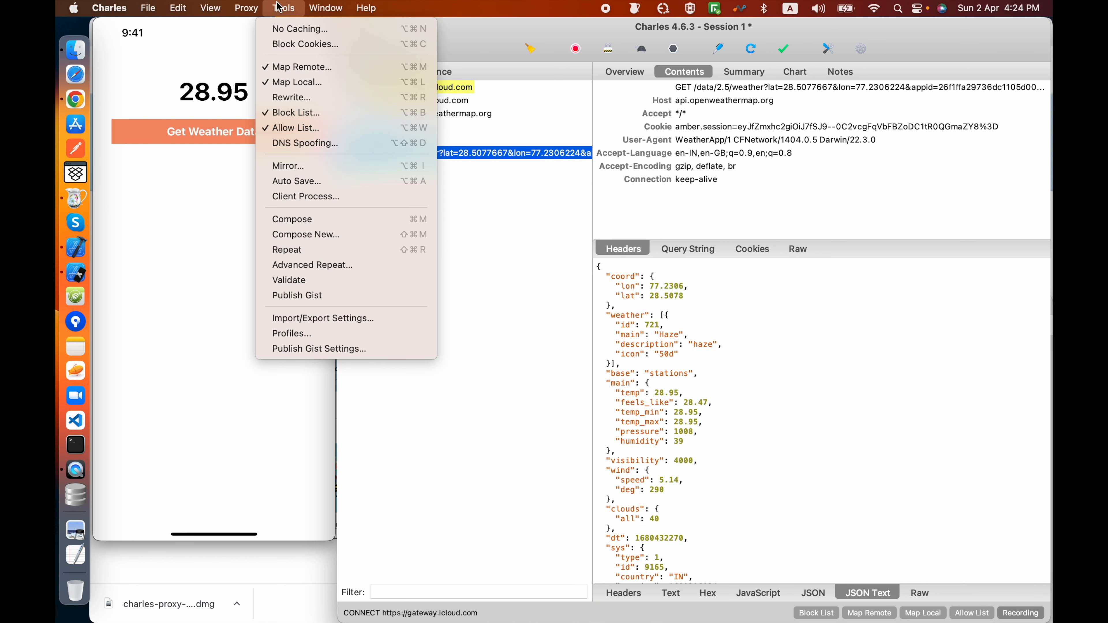
pyautogui.click(305, 115)
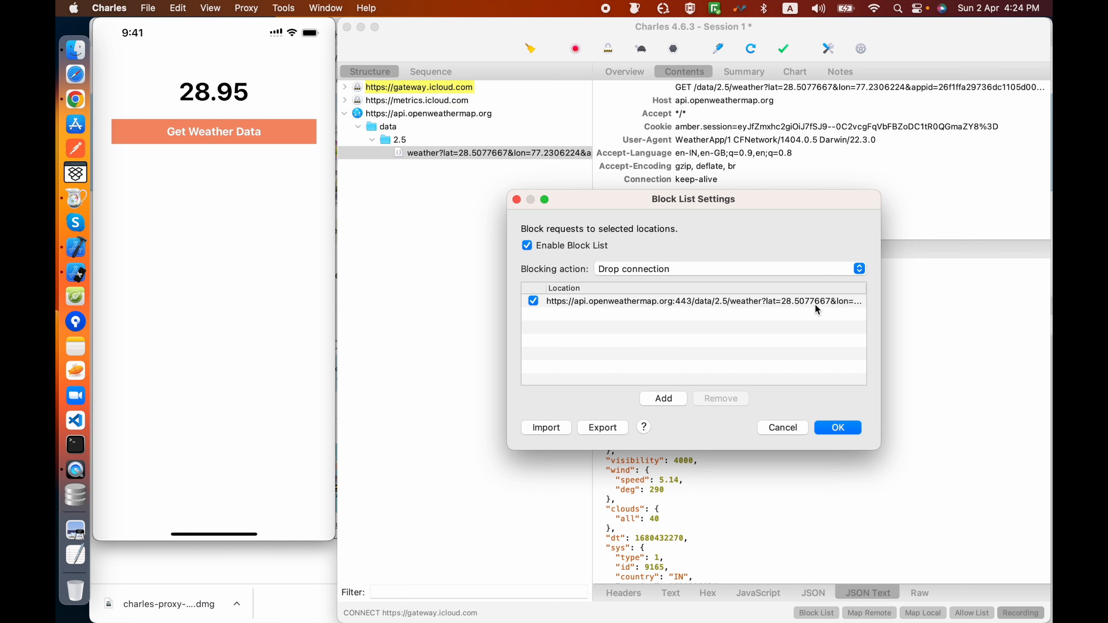
pyautogui.doubleClick(807, 305)
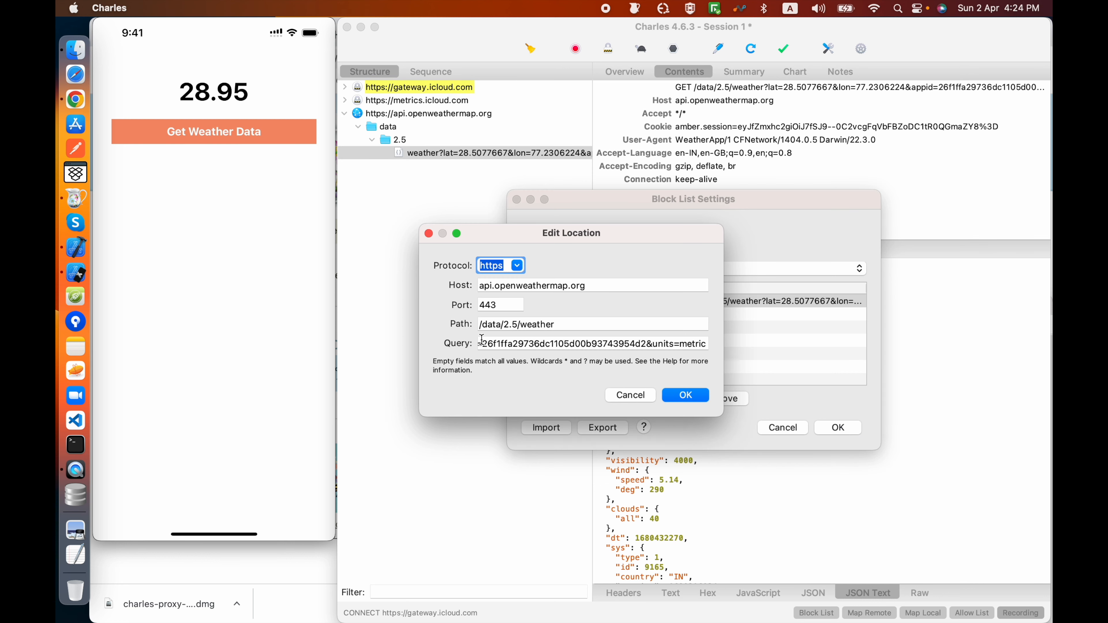
pyautogui.click(647, 395)
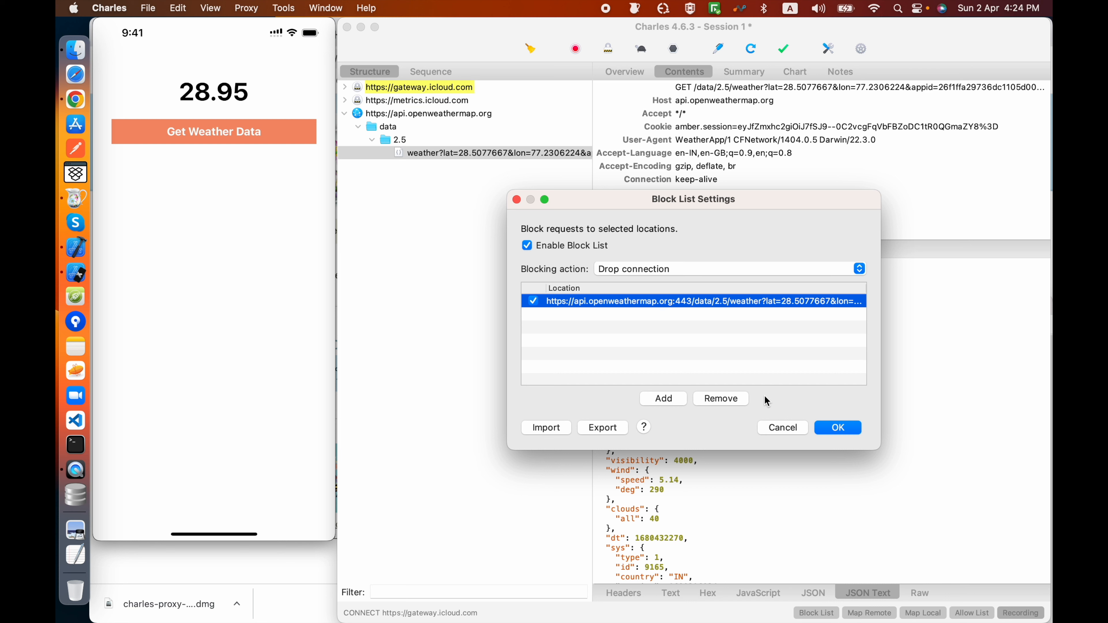
pyautogui.click(840, 427)
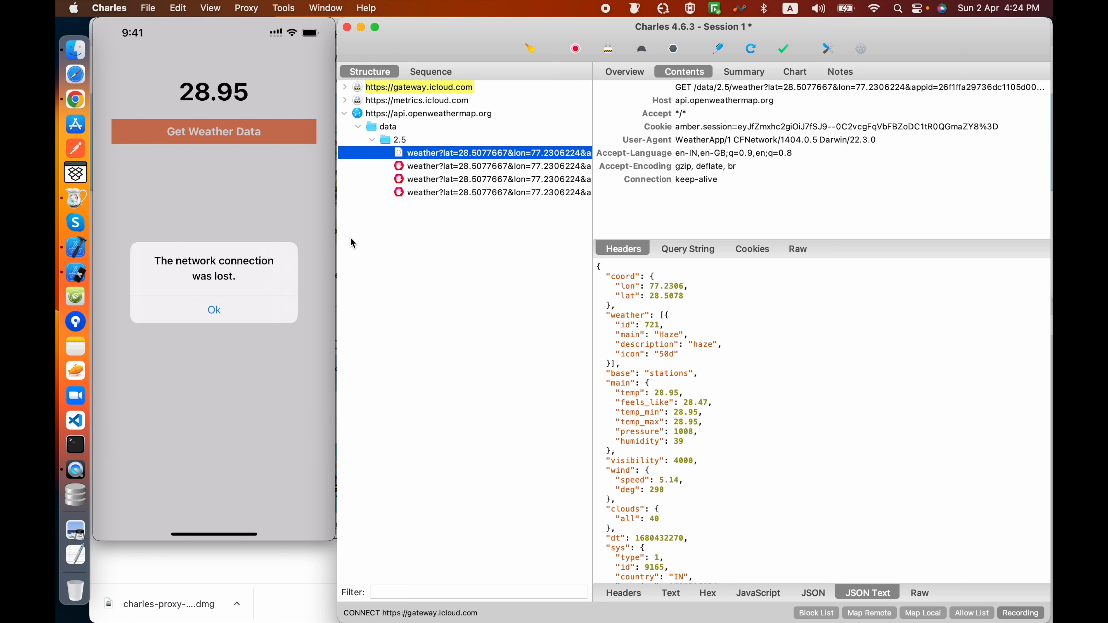
# Step: Inspect the blocked weather requests and compare them with the alert on the mirrored phone screen
pyautogui.click(554, 180)
pyautogui.click(547, 193)
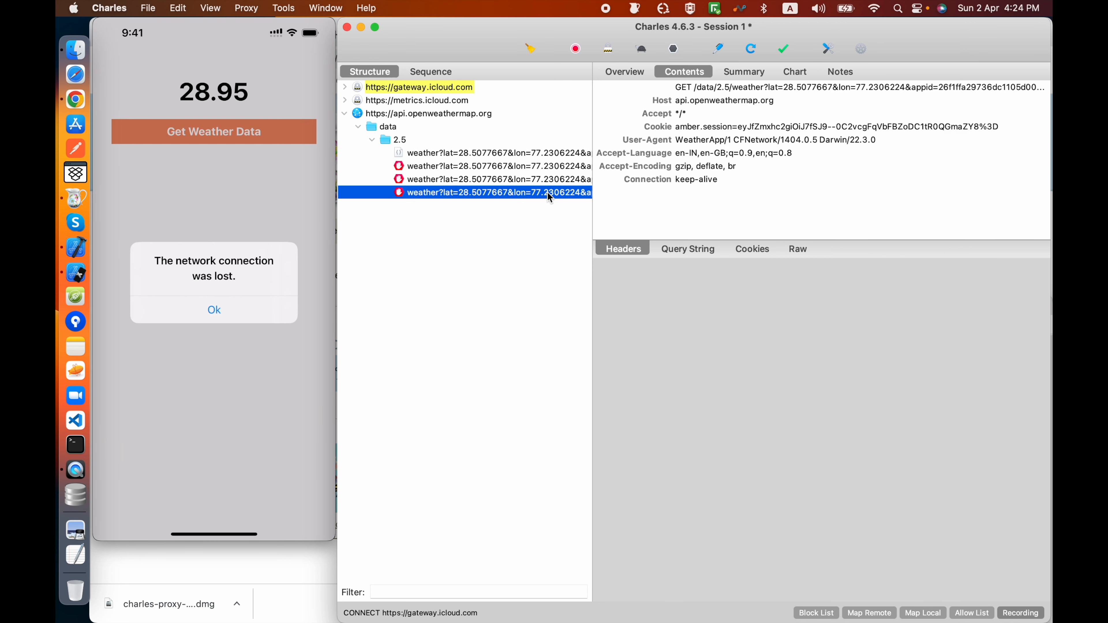
pyautogui.click(262, 292)
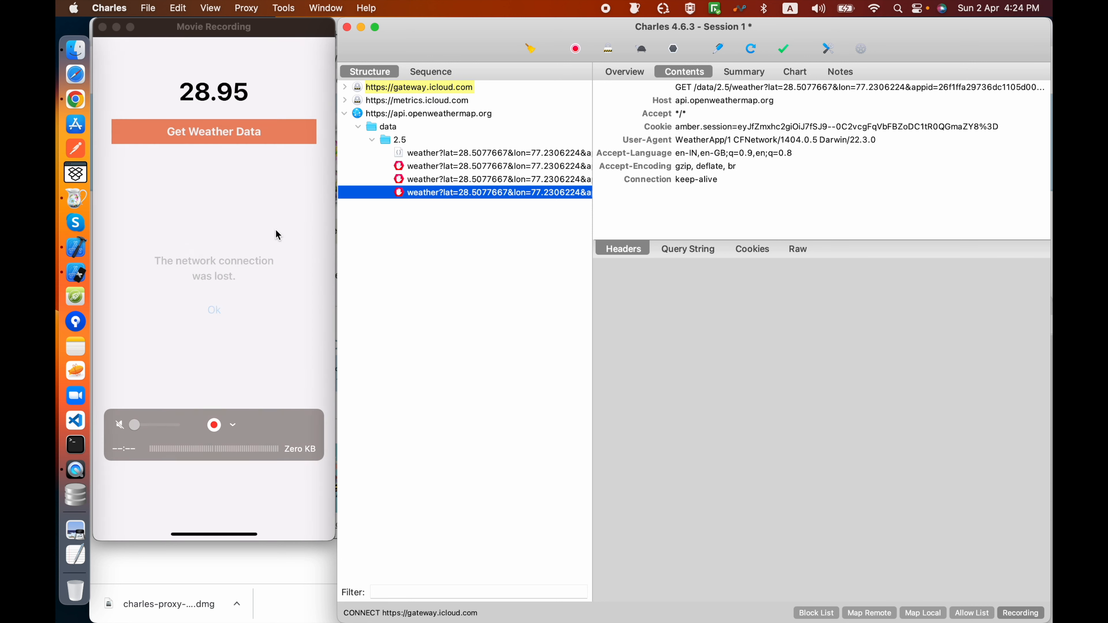
# Step: Disable the api.openweathermap.org entry in the Block List settings while keeping Block List itself enabled
pyautogui.click(247, 8)
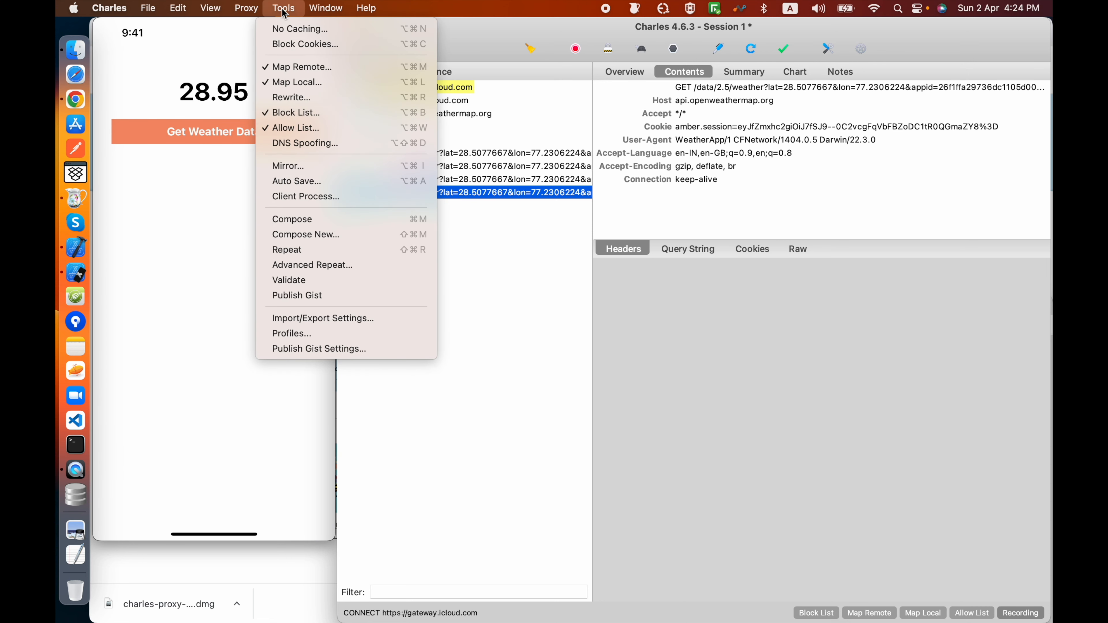
pyautogui.click(297, 109)
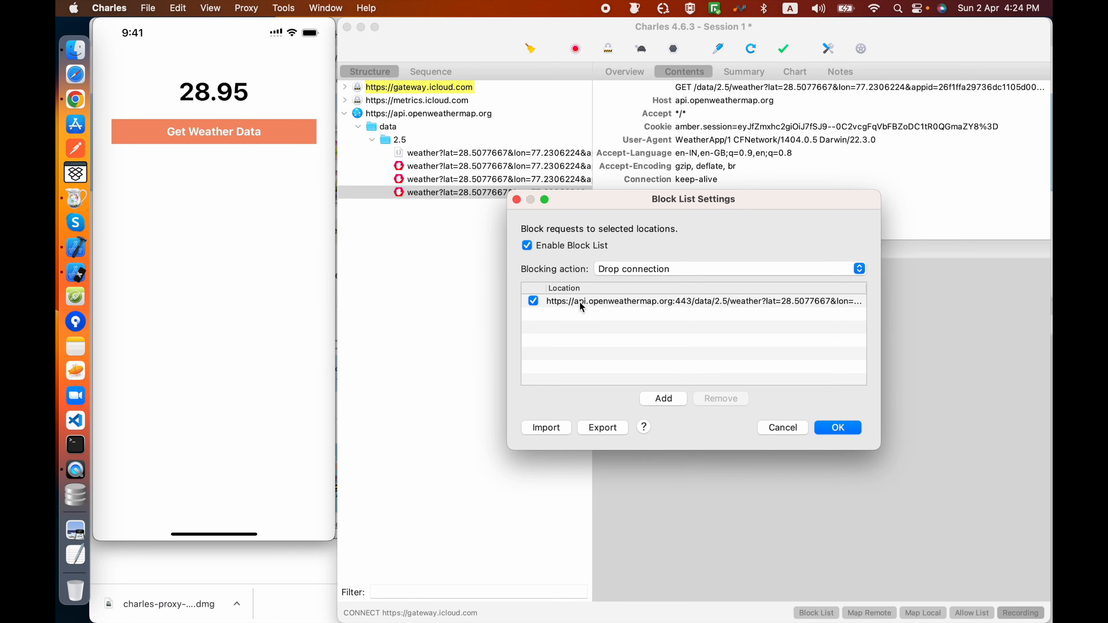
pyautogui.click(581, 305)
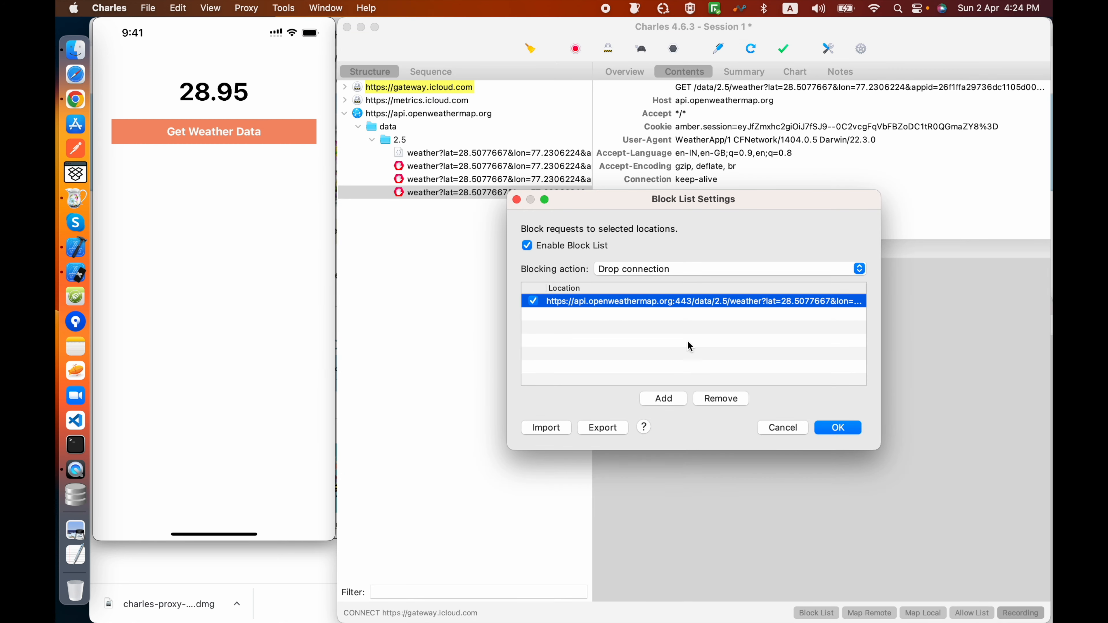
pyautogui.click(841, 428)
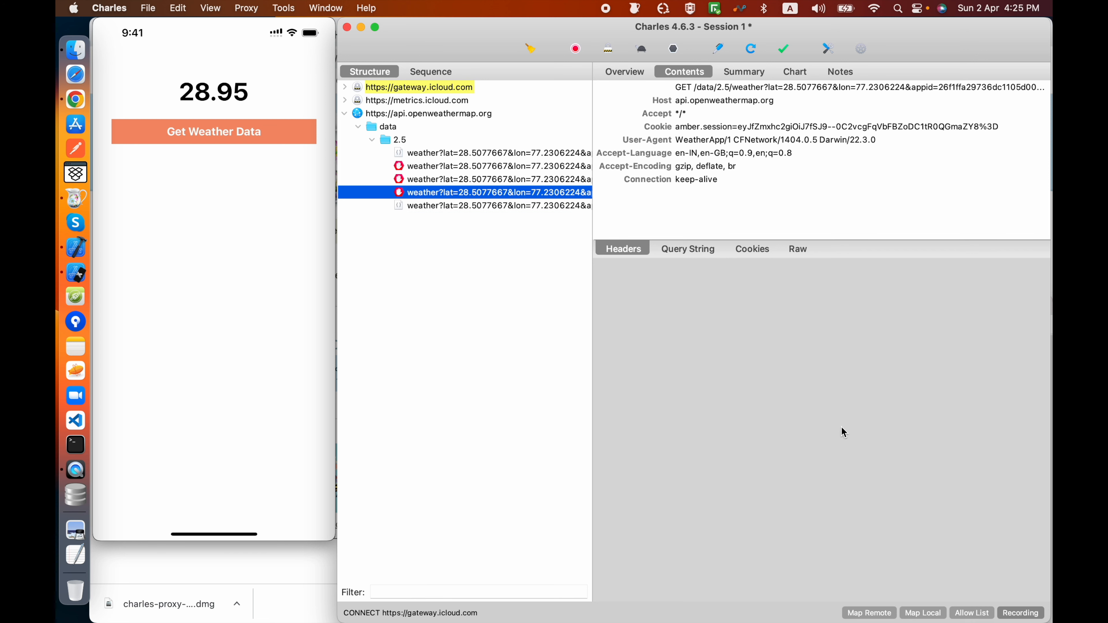
# Step: Examine the JSON response of the newest weather request made with the block entry disabled
pyautogui.click(467, 206)
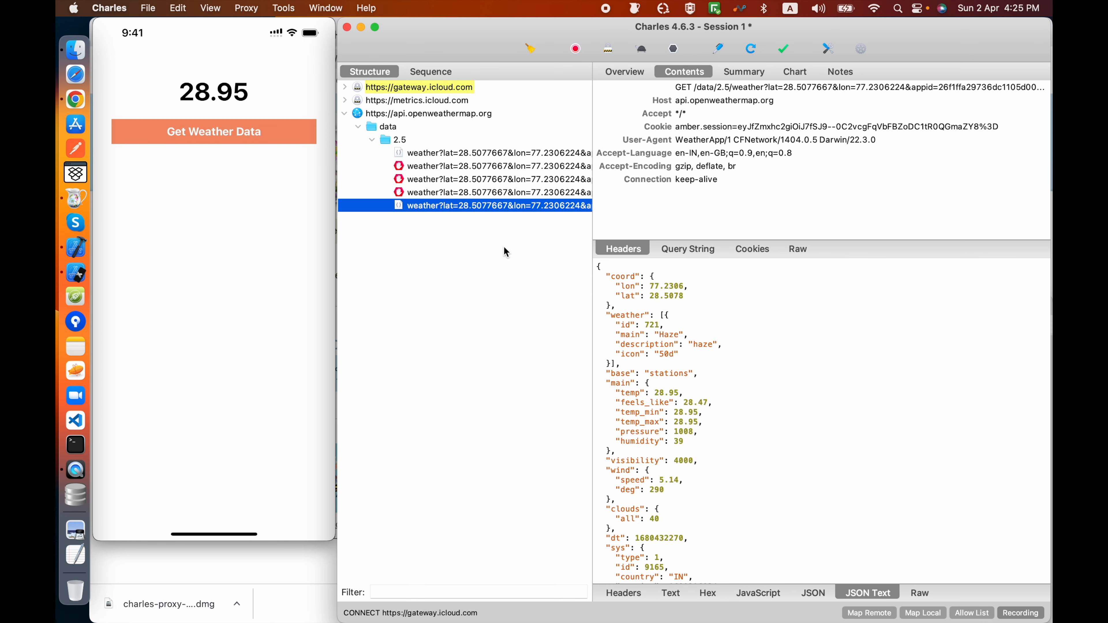
pyautogui.scroll(-3, 680, 441)
pyautogui.scroll(3, 681, 441)
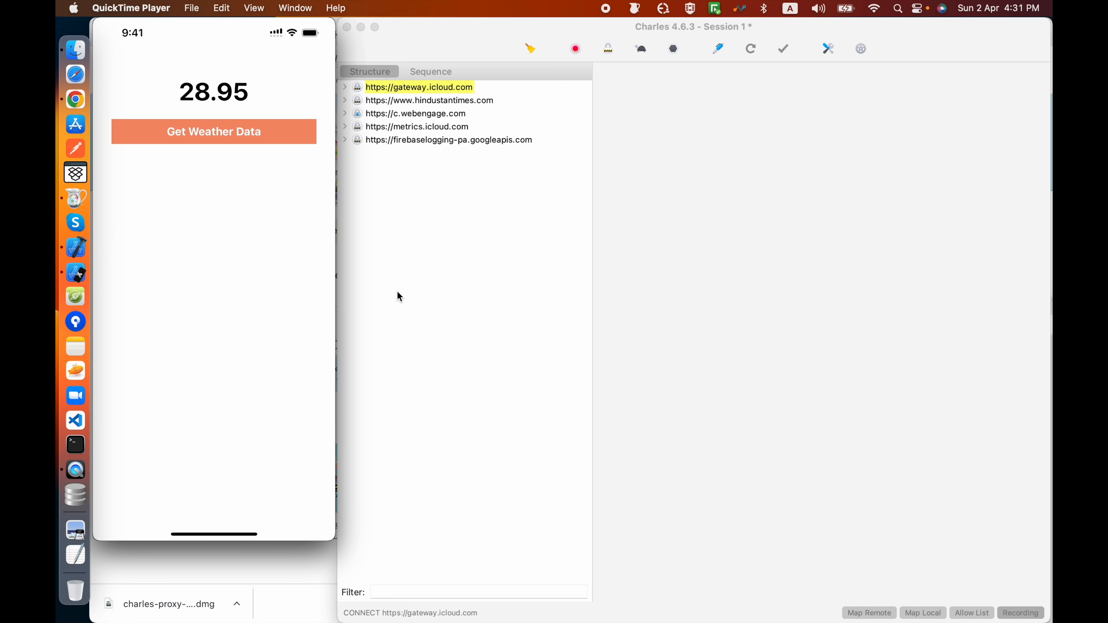
# Step: Clear the recorded session and examine the response headers of the newly captured weather request, particularly Content-Type
pyautogui.click(530, 49)
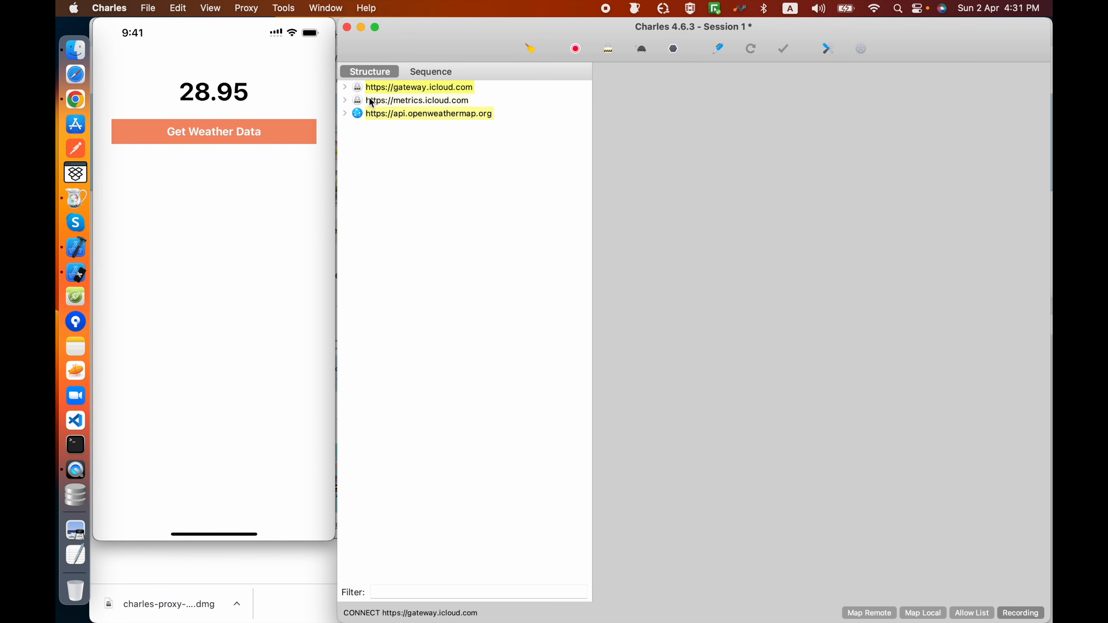
pyautogui.click(345, 114)
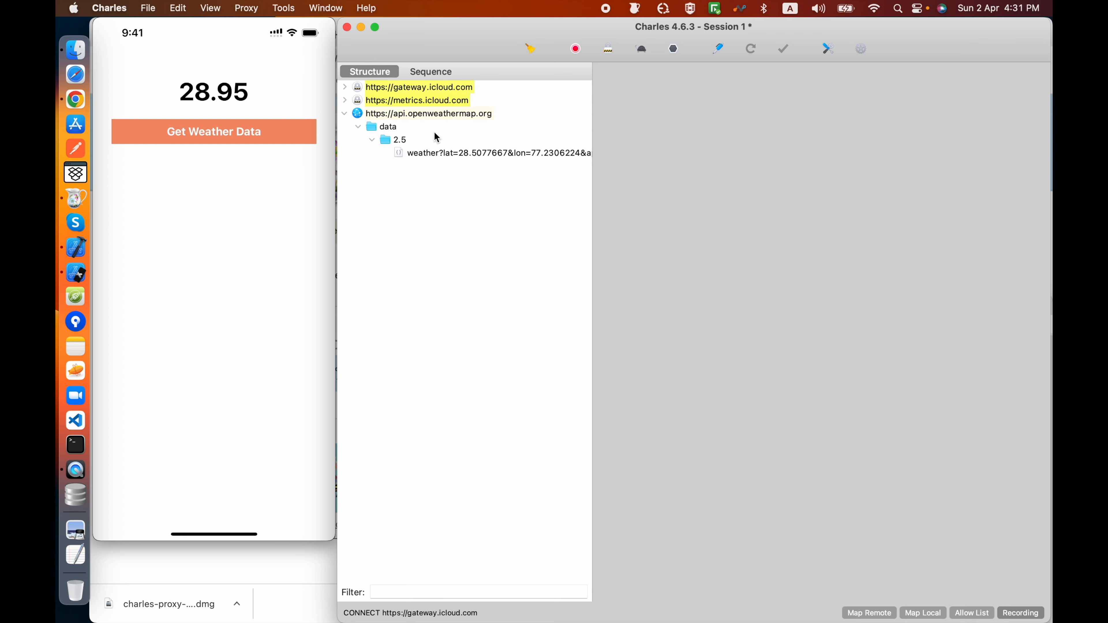
pyautogui.click(453, 153)
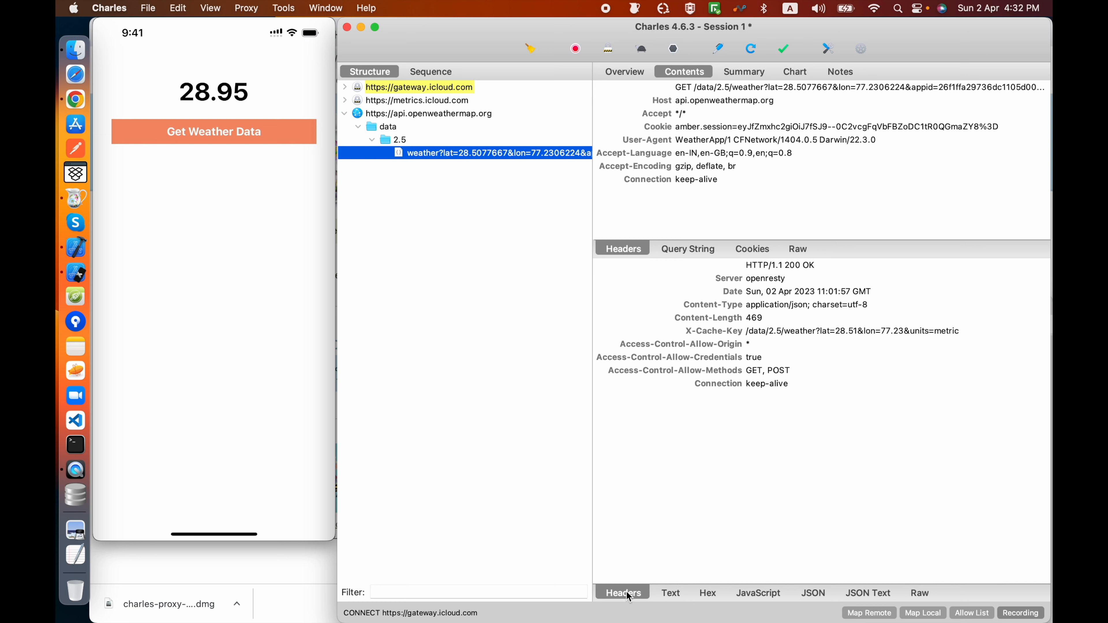
pyautogui.moveTo(738, 268); pyautogui.dragTo(816, 387)
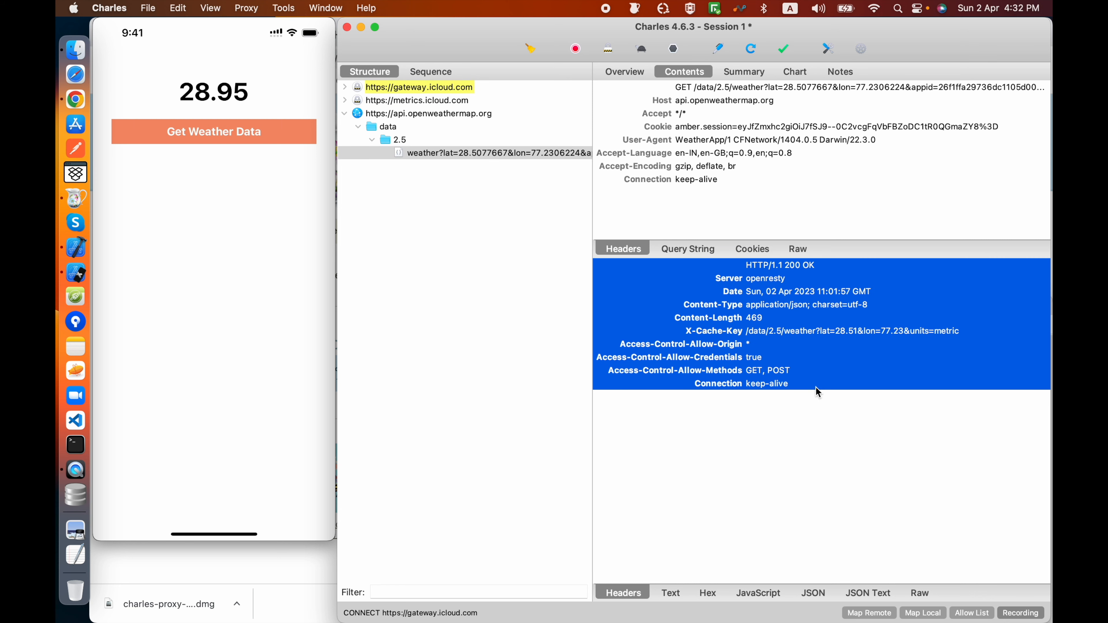
pyautogui.click(736, 307)
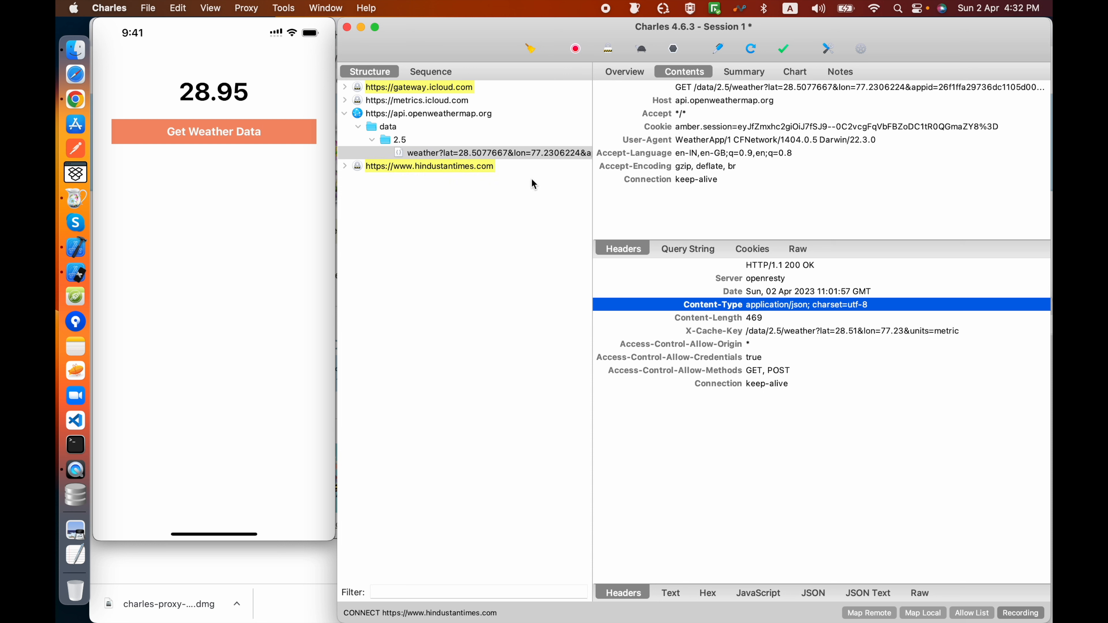
# Step: Copy the URL of the captured weather request
pyautogui.click(457, 152)
pyautogui.rightClick(457, 153)
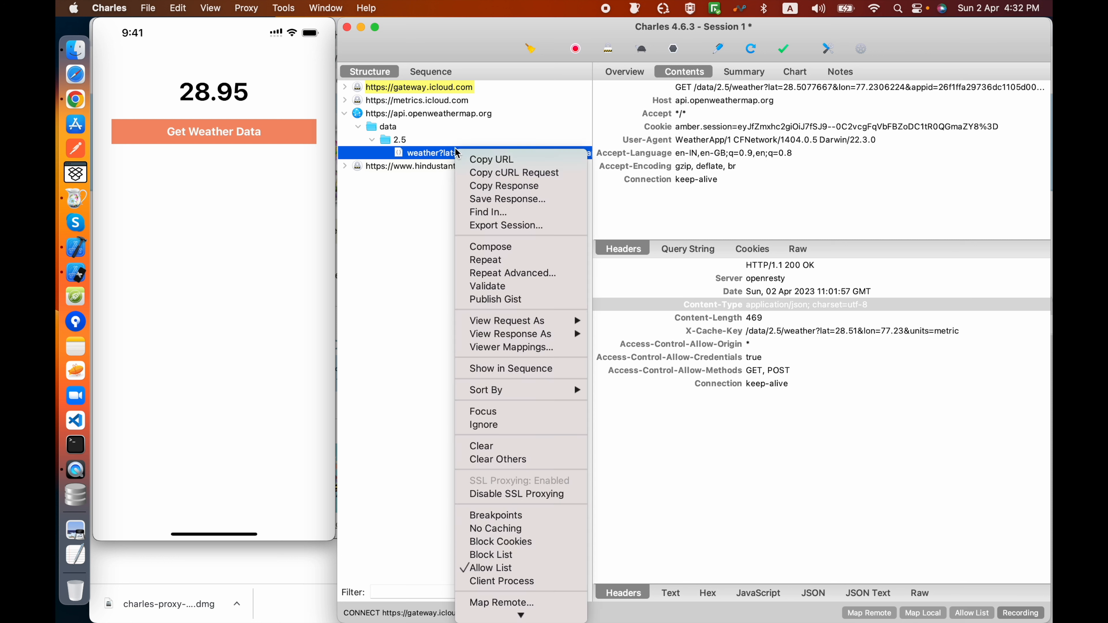
pyautogui.click(480, 158)
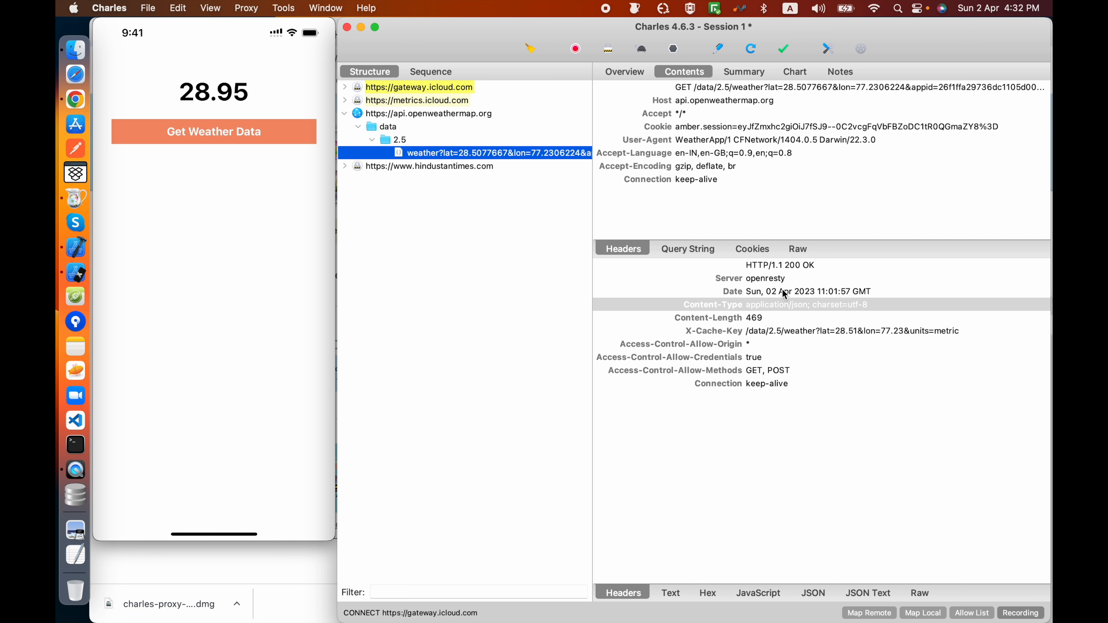
# Step: Enable Rewrite in the Rewrite settings and add a new set named Modify Header Set
pyautogui.click(262, 11)
pyautogui.moveTo(278, 8)
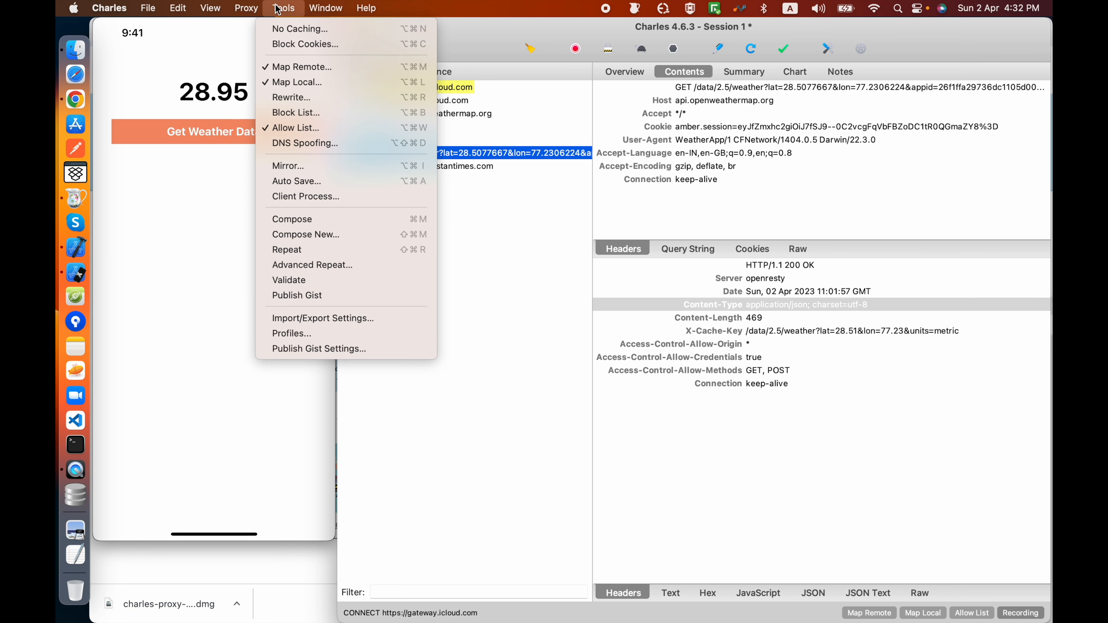
pyautogui.click(305, 98)
pyautogui.click(491, 208)
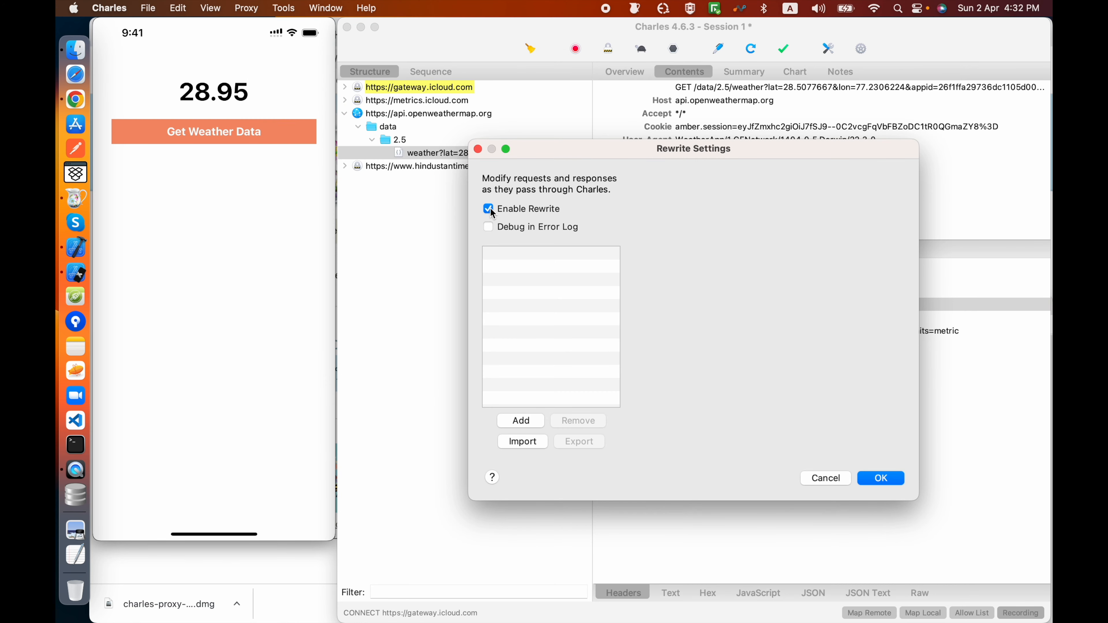
pyautogui.click(531, 422)
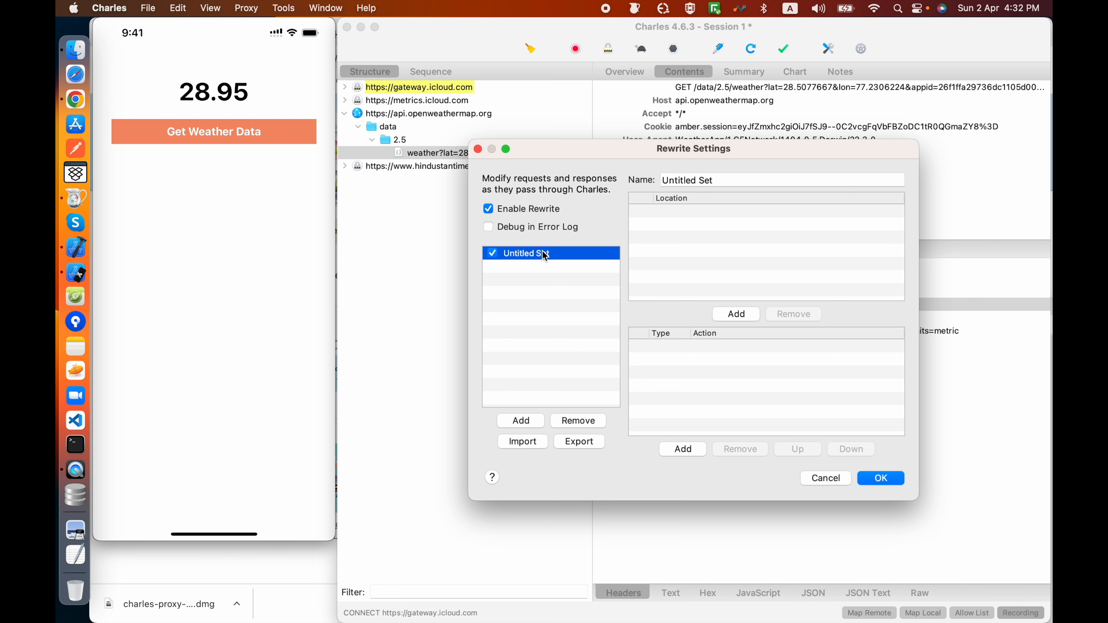
pyautogui.doubleClick(725, 179)
pyautogui.doubleClick(679, 180)
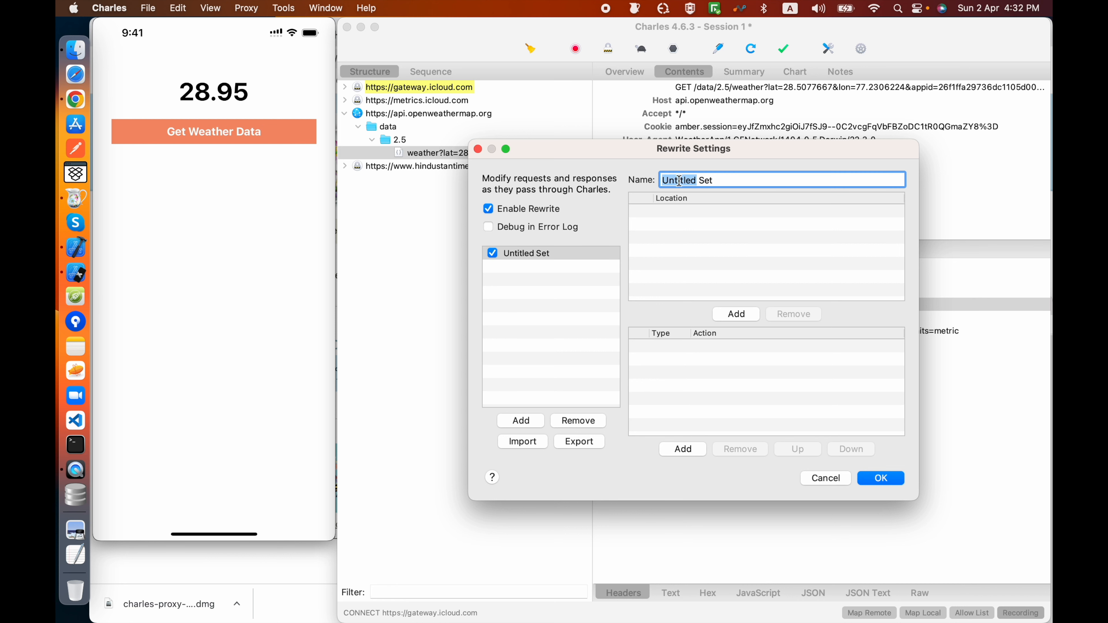
pyautogui.write('Modify Header')
pyautogui.click(741, 313)
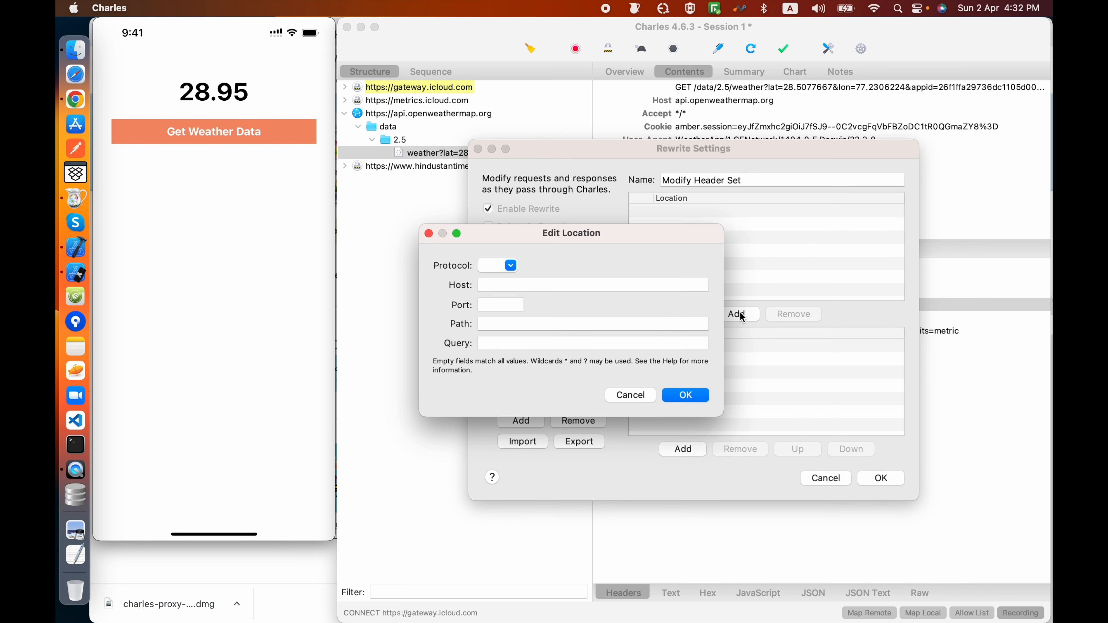
pyautogui.press('Tab')
pyautogui.press('super+v')
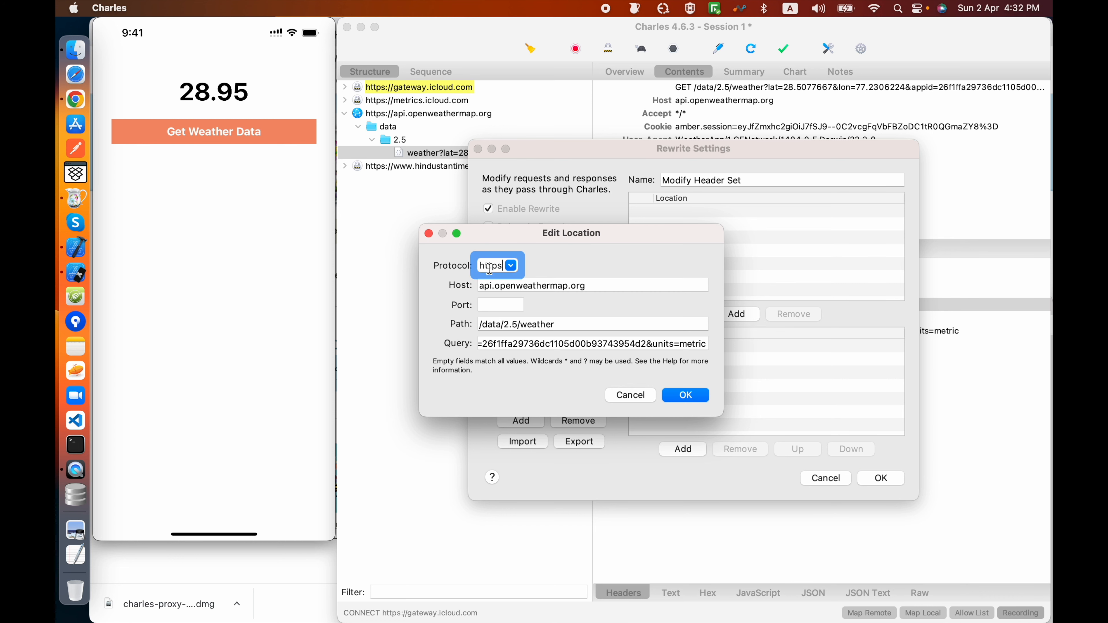
pyautogui.tripleClick(515, 288)
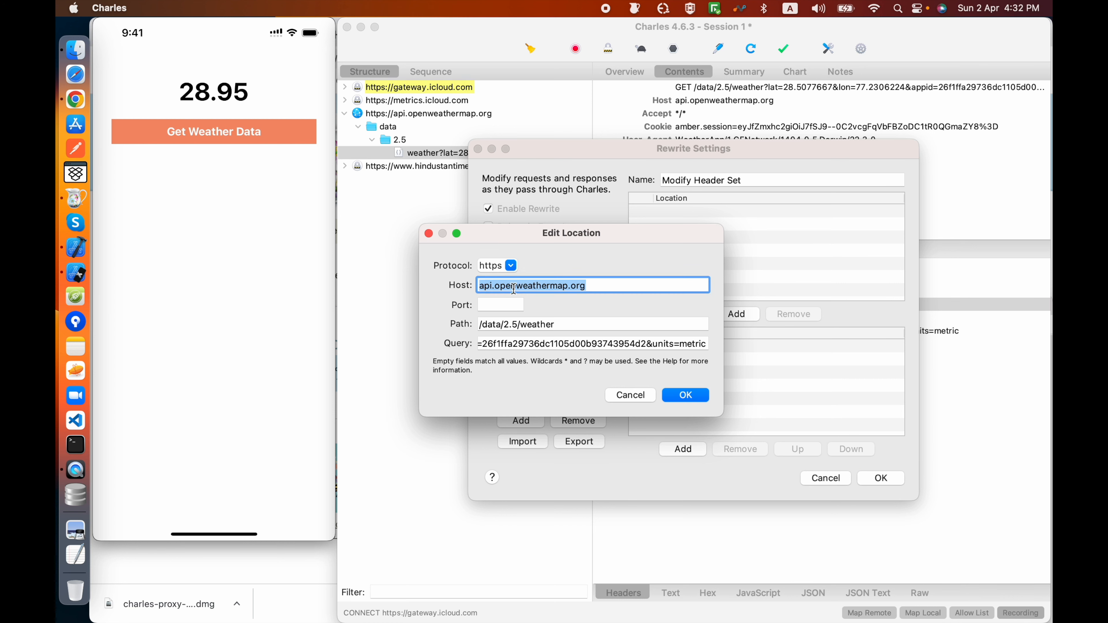
pyautogui.click(647, 396)
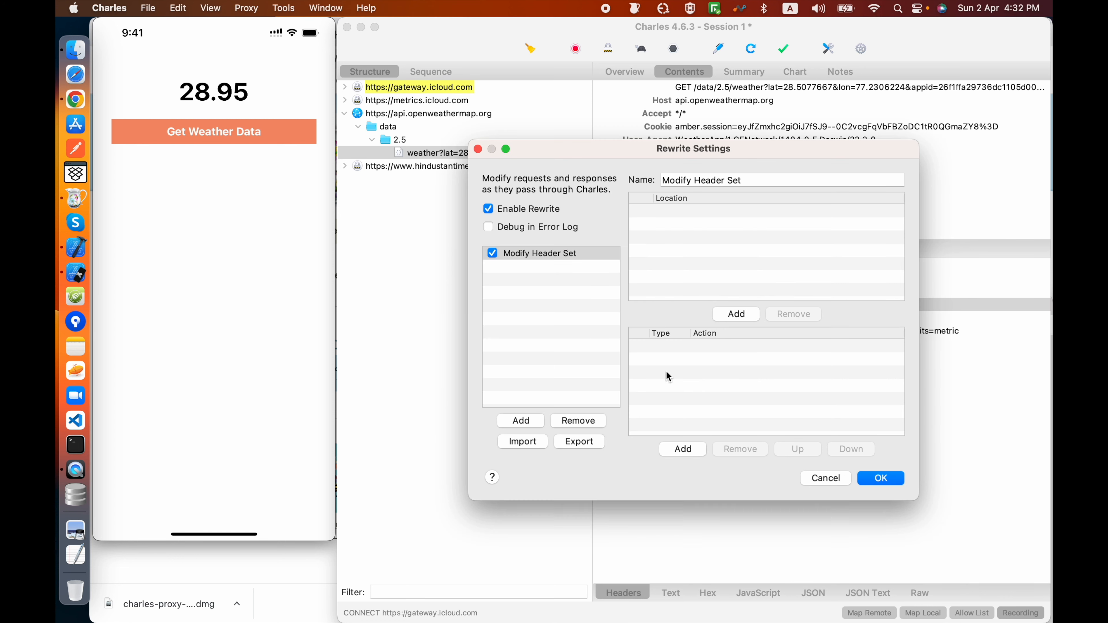
# Step: Add a location to the Modify Header Set from the copied weather request URL, including its API key
pyautogui.click(737, 315)
pyautogui.click(495, 287)
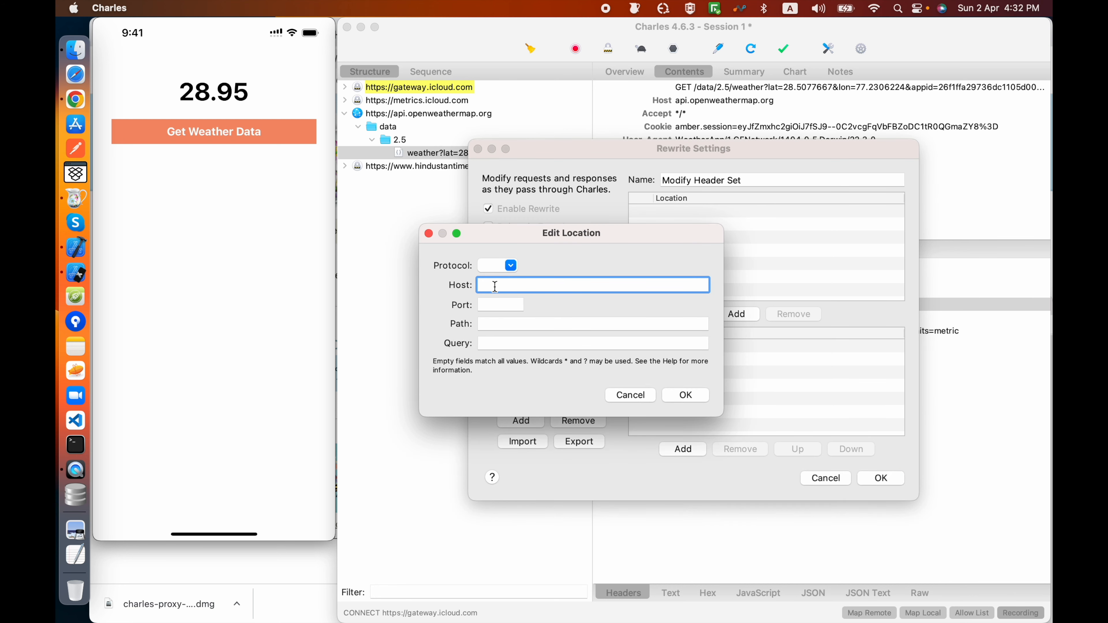
pyautogui.press('super+v')
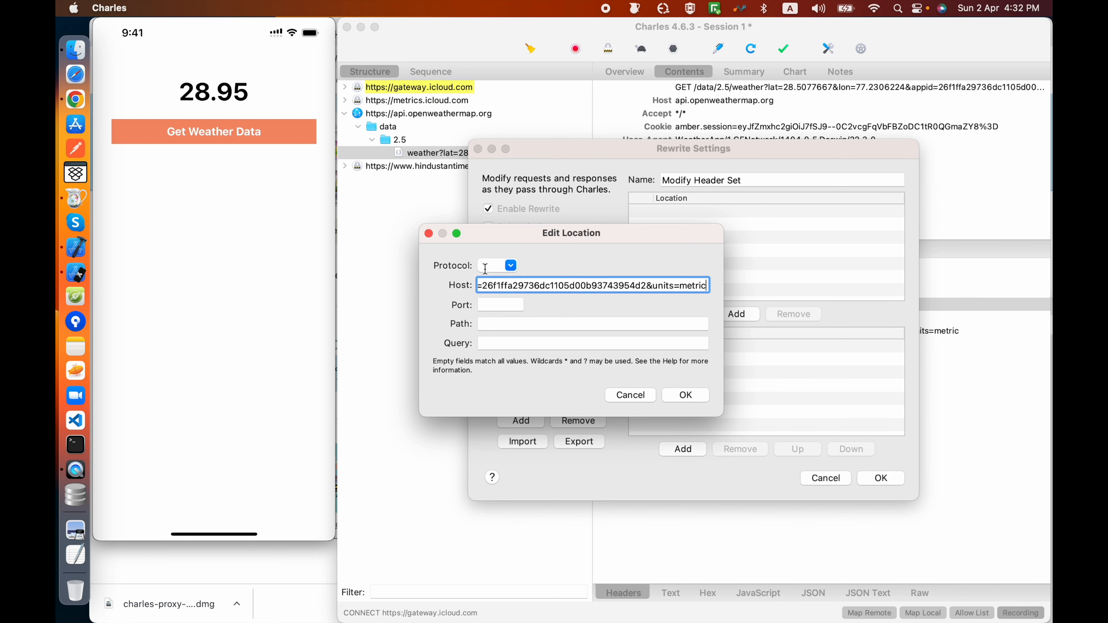
pyautogui.click(484, 266)
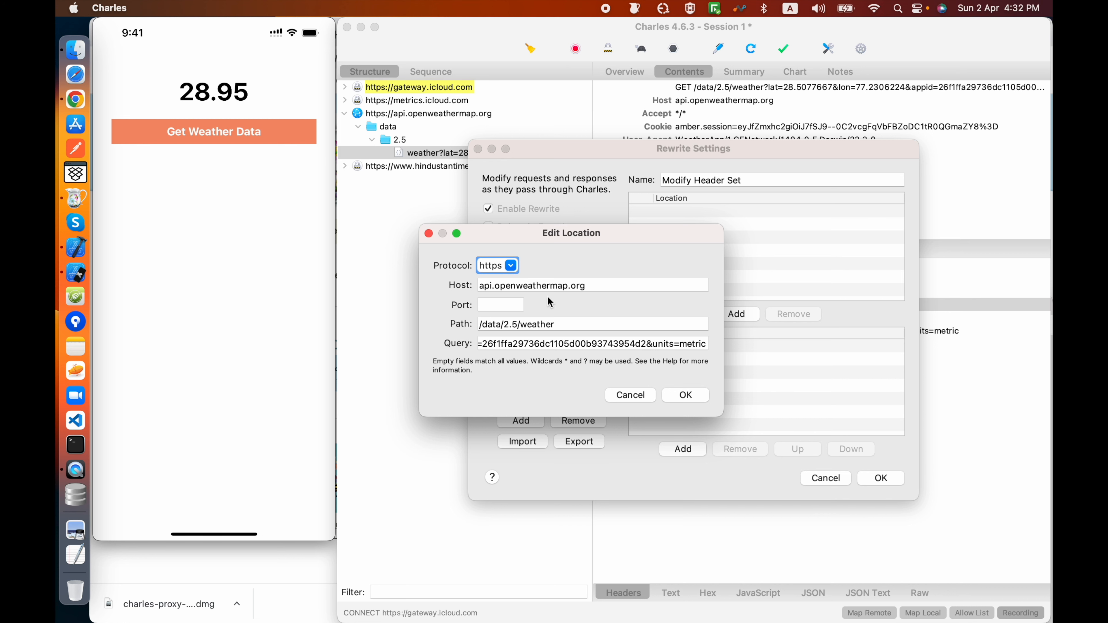
pyautogui.click(685, 395)
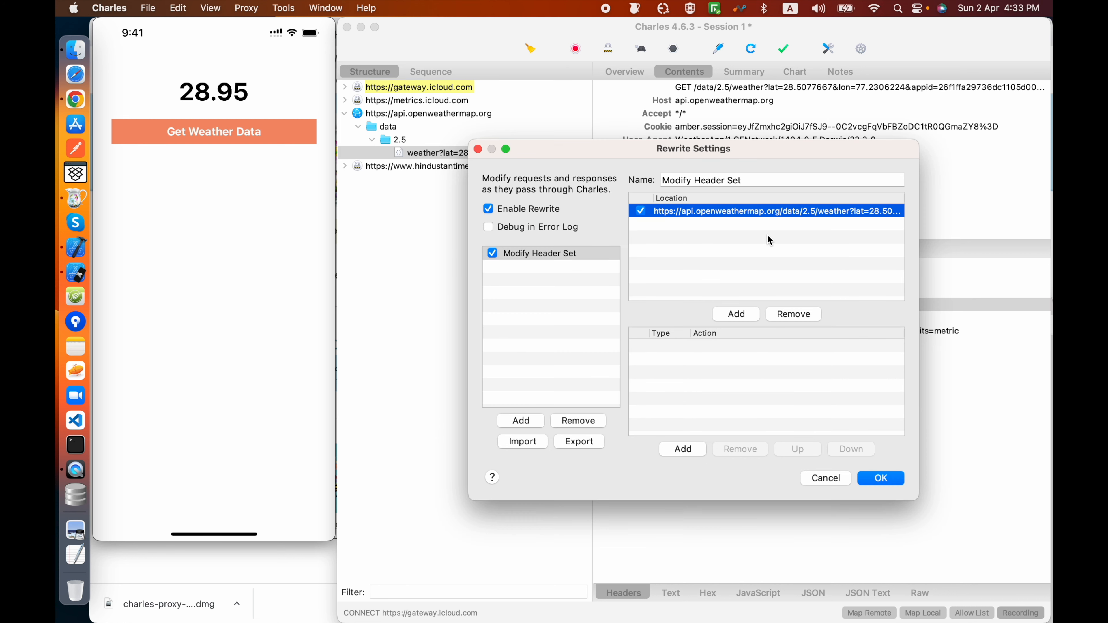
# Step: Create a rewrite rule of type Modify Header for responses only, matching the header name Date
pyautogui.click(683, 449)
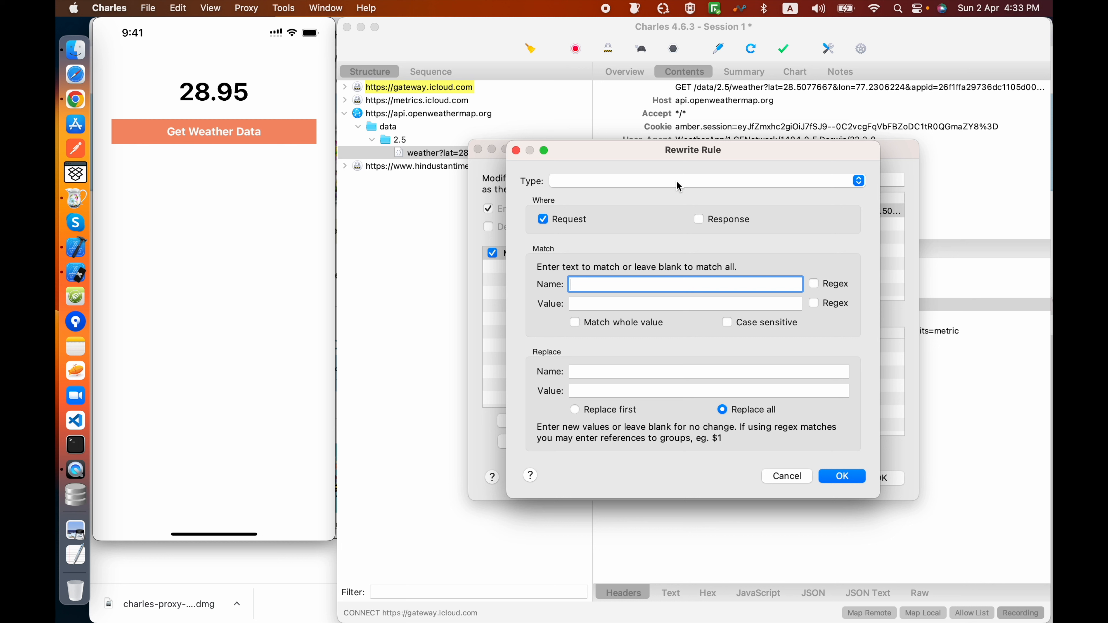
pyautogui.click(544, 219)
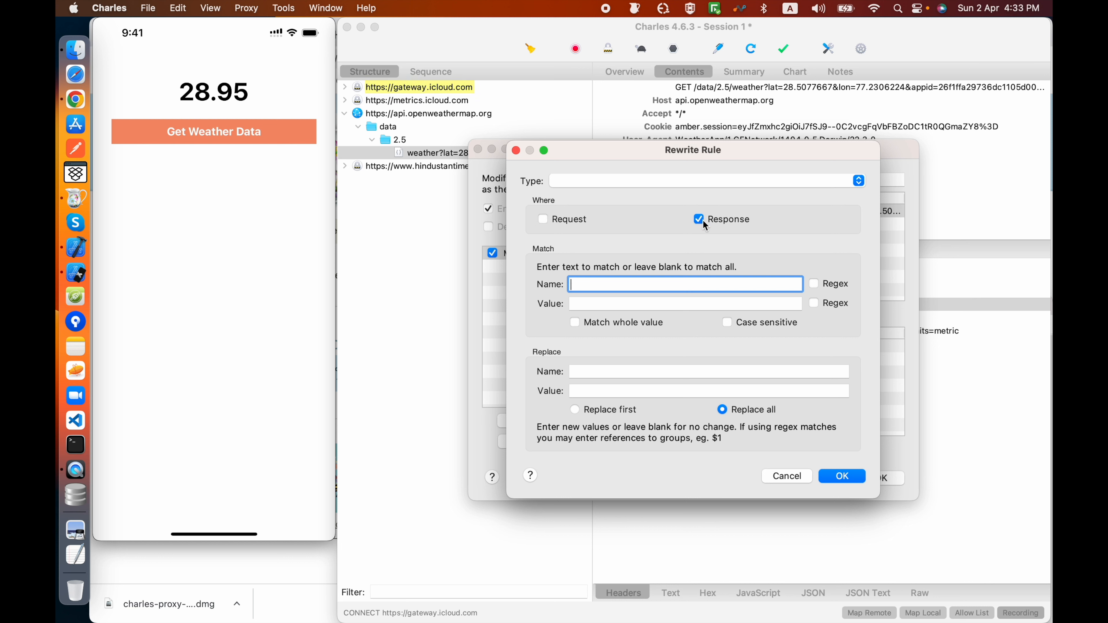
pyautogui.click(676, 179)
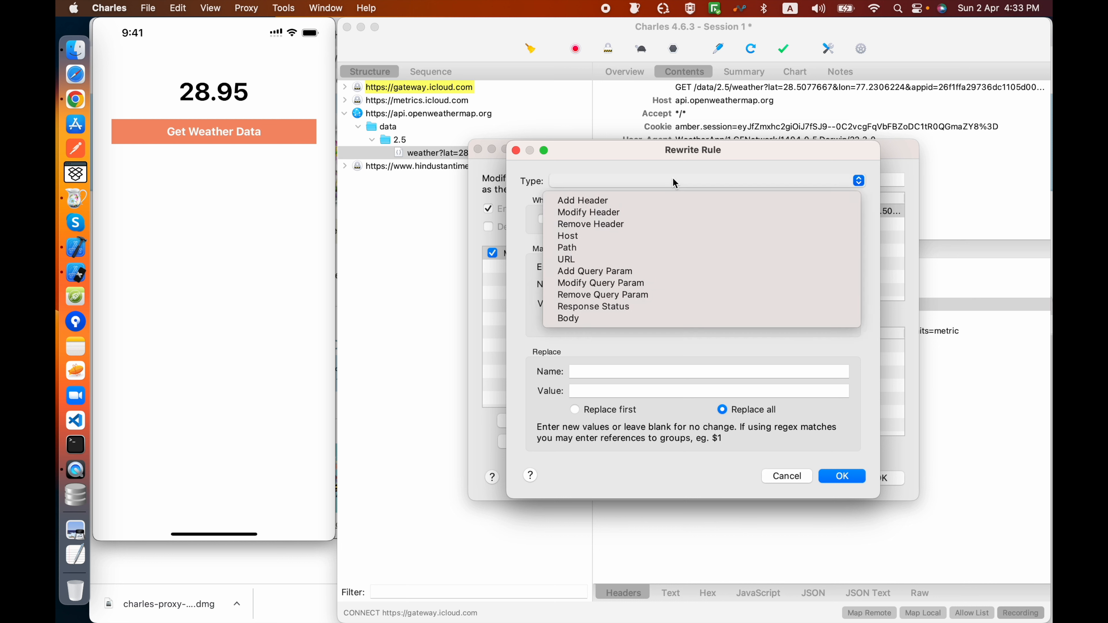
pyautogui.click(641, 212)
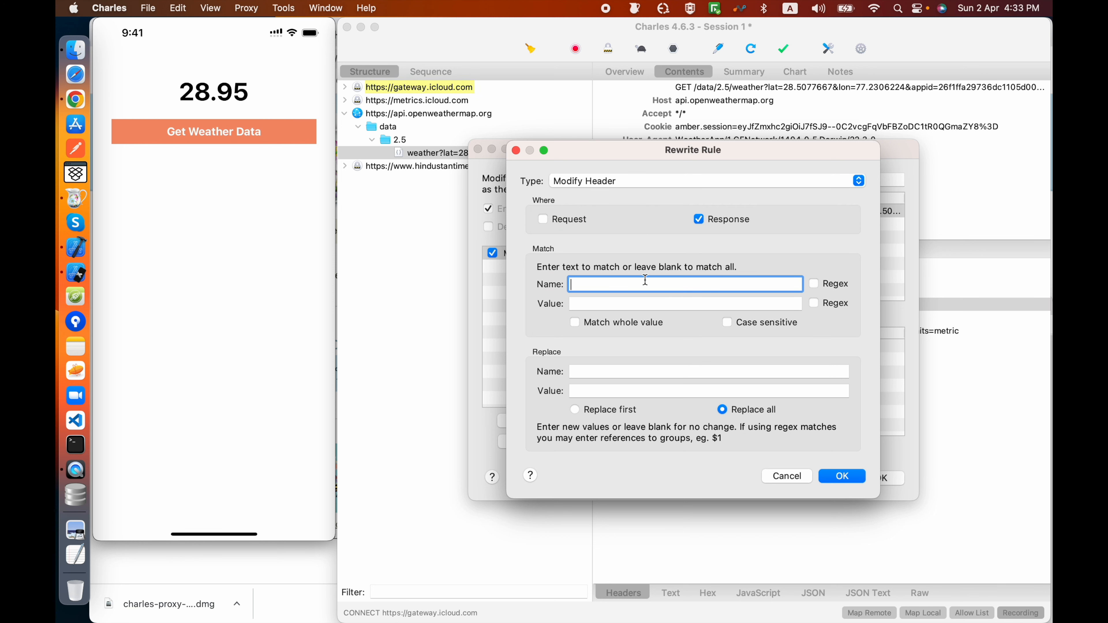
pyautogui.write('Date')
# Step: Move the rewrite dialogs clear of the captured response headers and set the rule's replacement name to Date
pyautogui.click(632, 372)
pyautogui.moveTo(614, 153); pyautogui.dragTo(278, 220)
pyautogui.moveTo(526, 149); pyautogui.dragTo(263, 22)
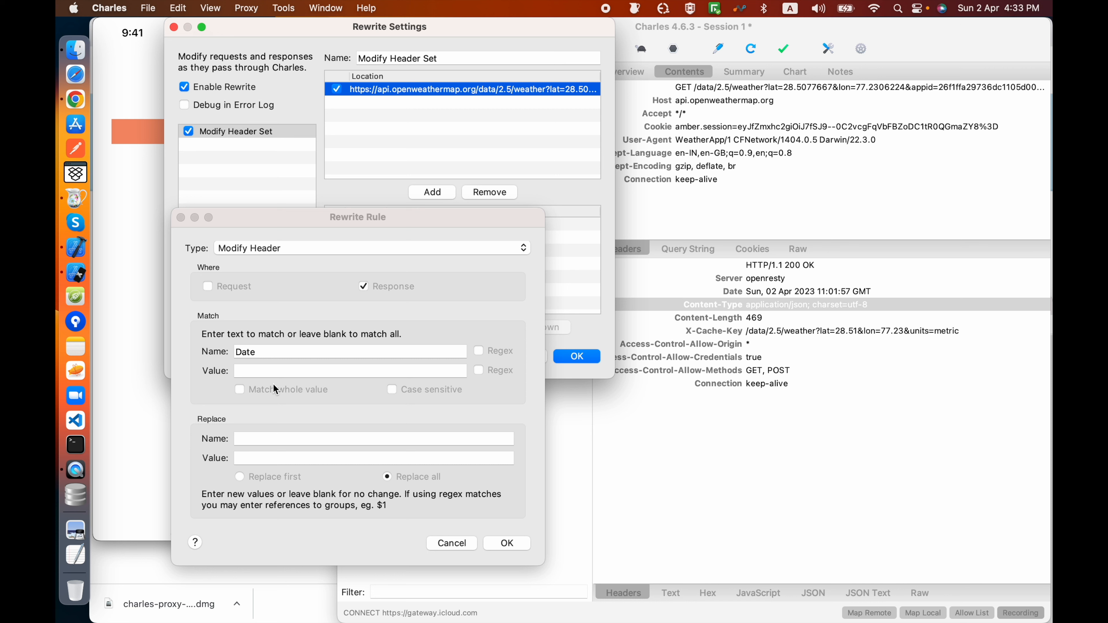
pyautogui.click(269, 438)
pyautogui.write('Date')
# Step: Set the rule's replacement value to Tue, 04 Apr 2023 11:09:54 GMT and save the rule and the rewrite settings
pyautogui.click(269, 458)
pyautogui.write('Thur')
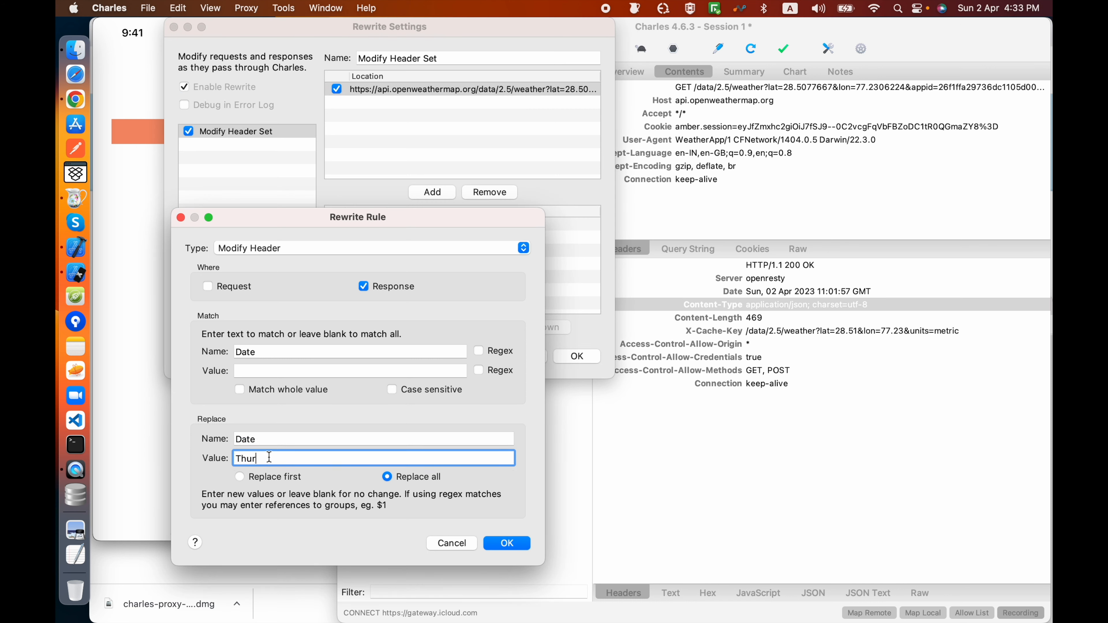
pyautogui.press('BackSpace')
pyautogui.press('BackSpace')
pyautogui.press('BackSpace')
pyautogui.write('ue, 04 Apr 2023 11:09:54 GM')
pyautogui.click(501, 543)
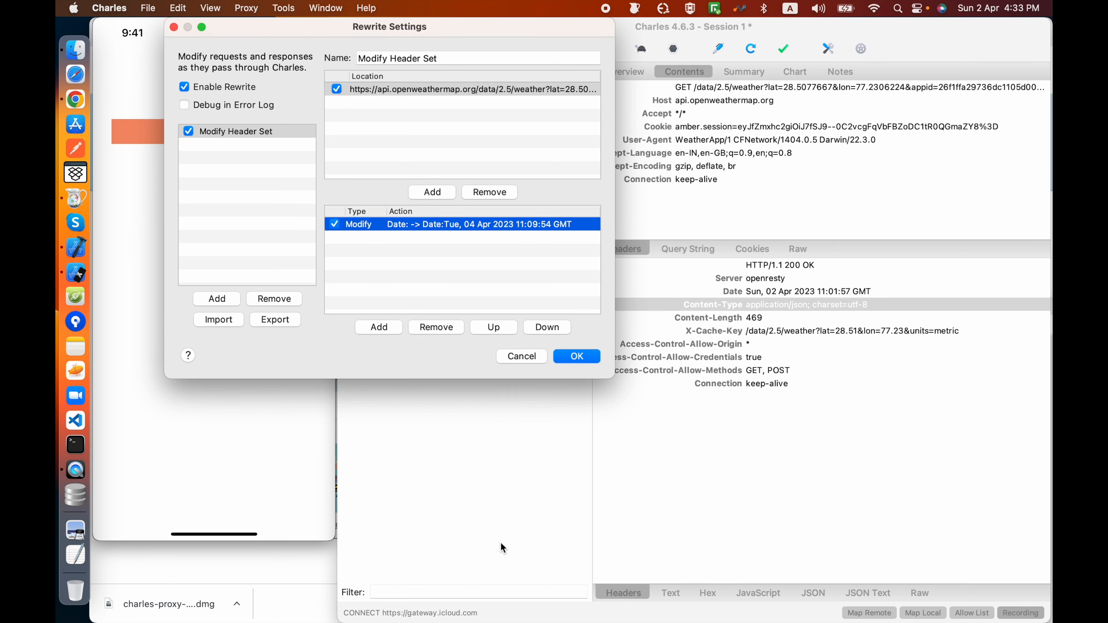
pyautogui.click(575, 356)
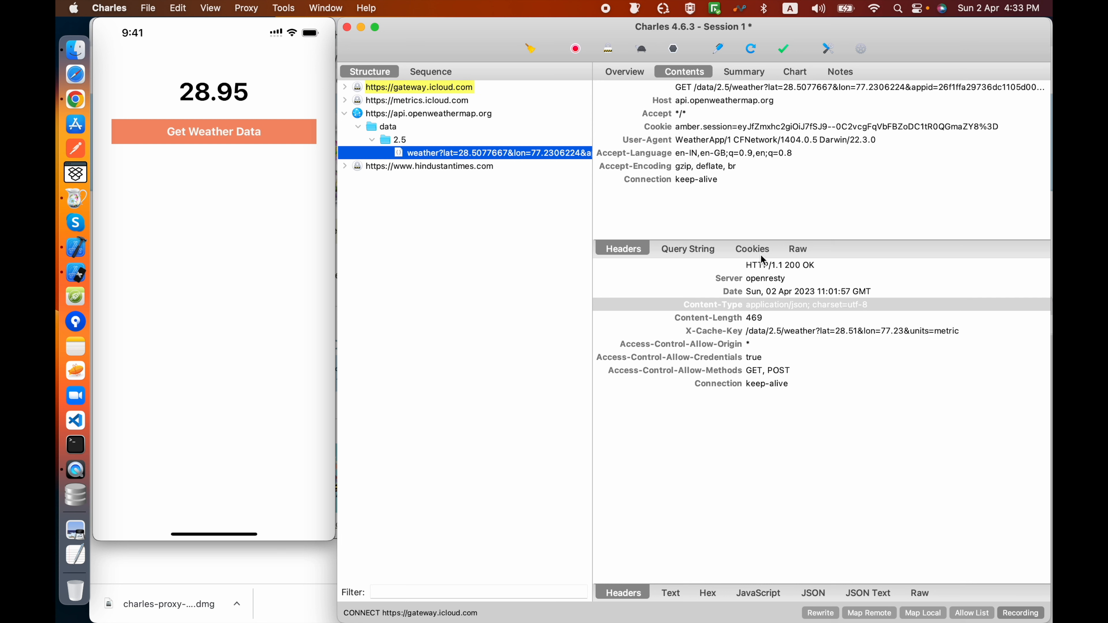
# Step: Examine the newest weather request's JSON response and headers, and compare its Date header with the earlier request's
pyautogui.click(476, 168)
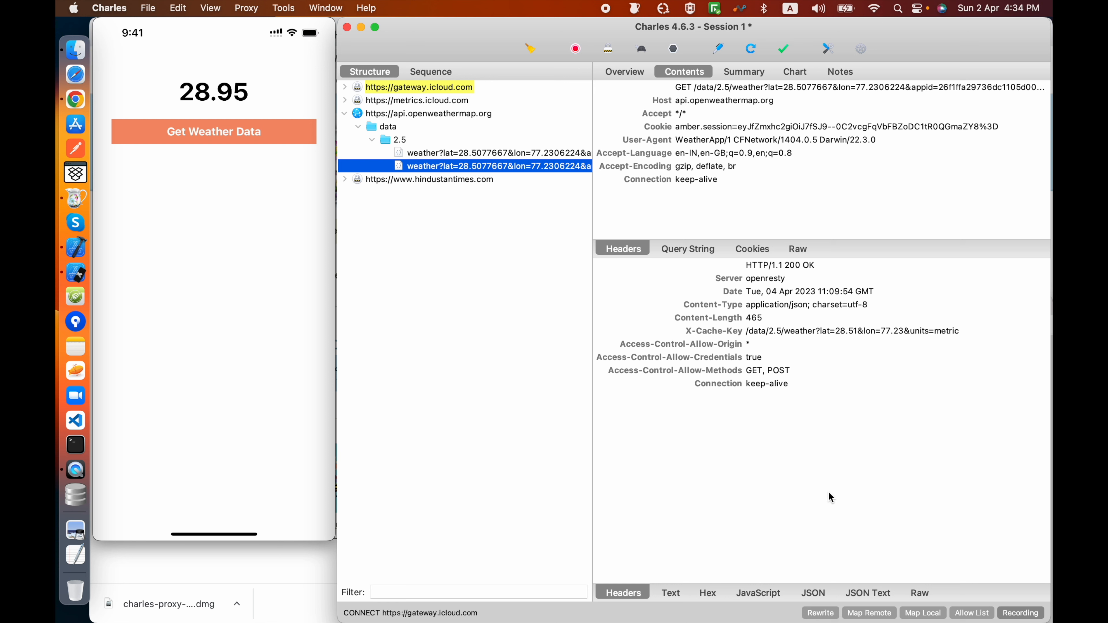
pyautogui.click(869, 592)
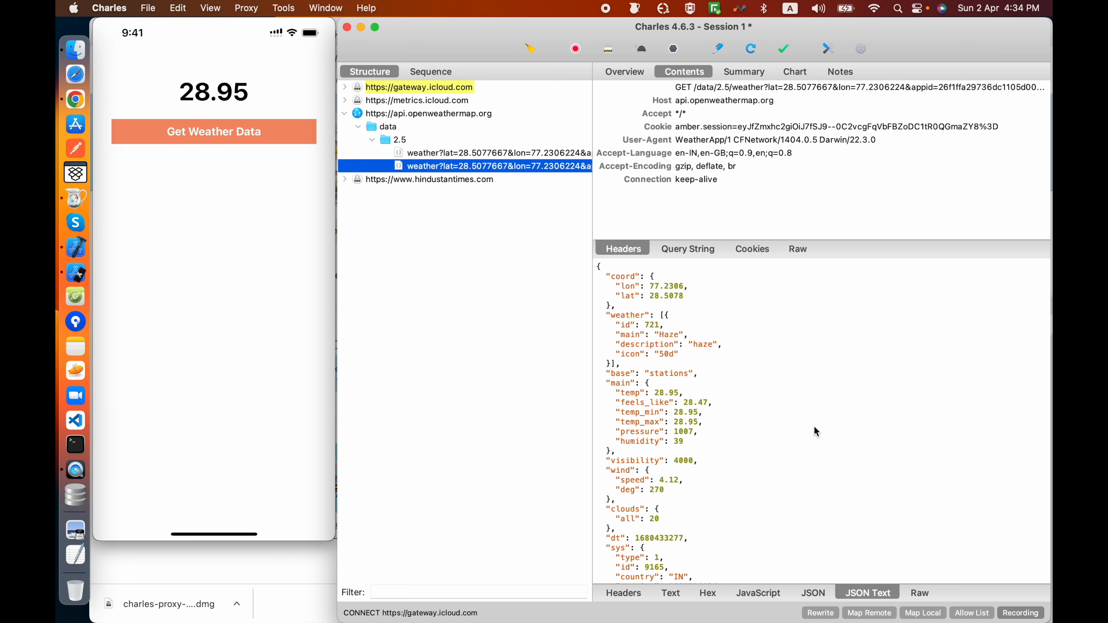
pyautogui.click(630, 599)
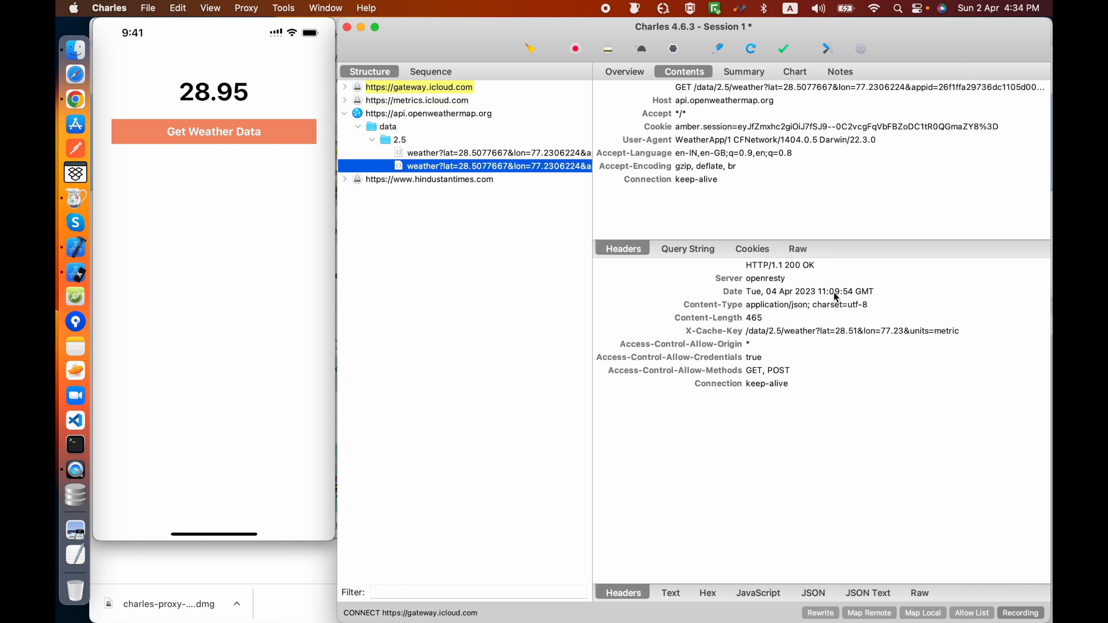
pyautogui.click(517, 154)
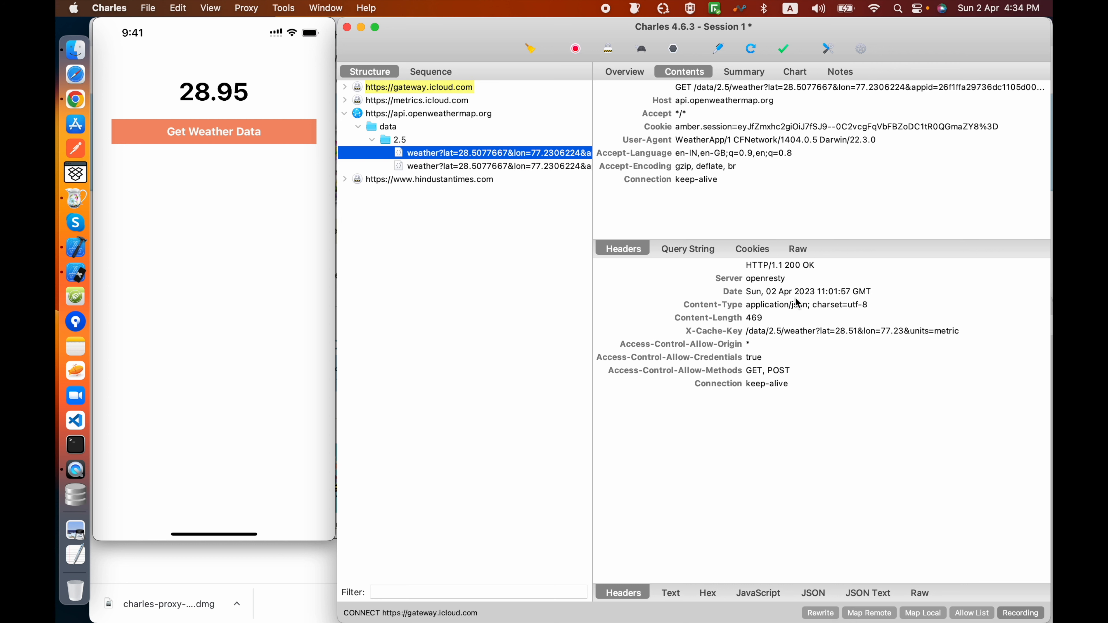
pyautogui.click(501, 165)
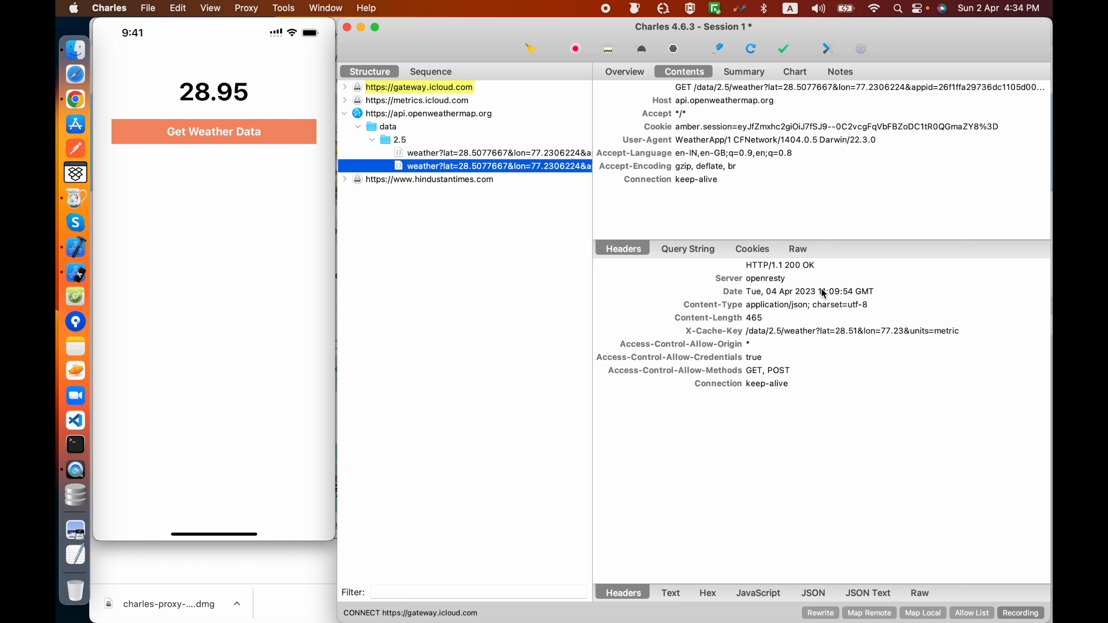
# Step: Open the Date rule of the Modify Header Set for editing in the Rewrite settings
pyautogui.click(247, 8)
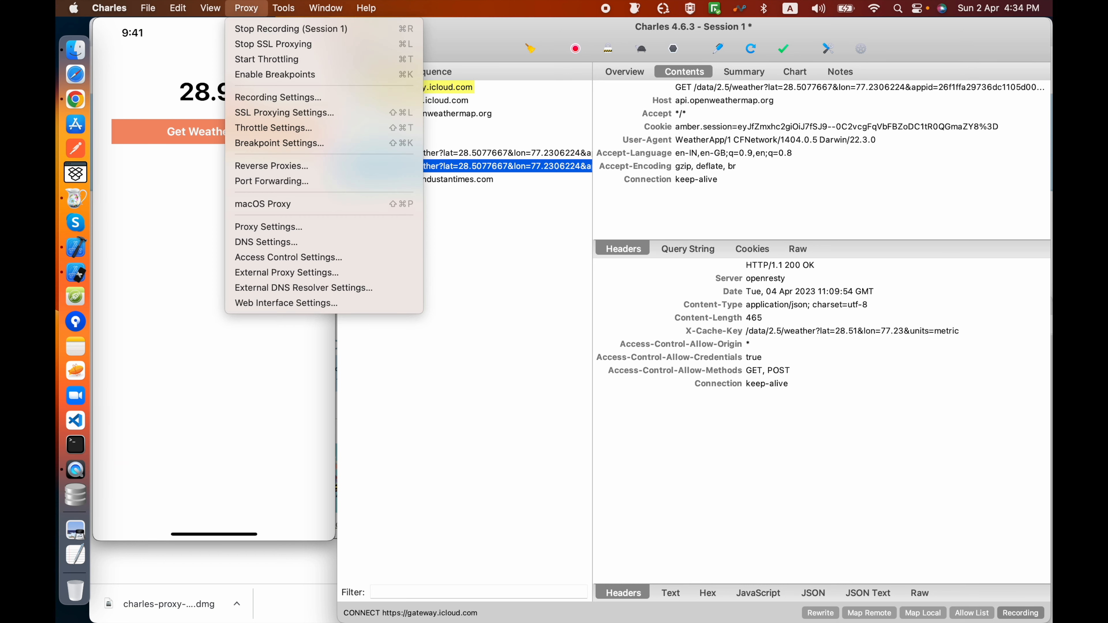
pyautogui.moveTo(284, 8)
pyautogui.click(290, 98)
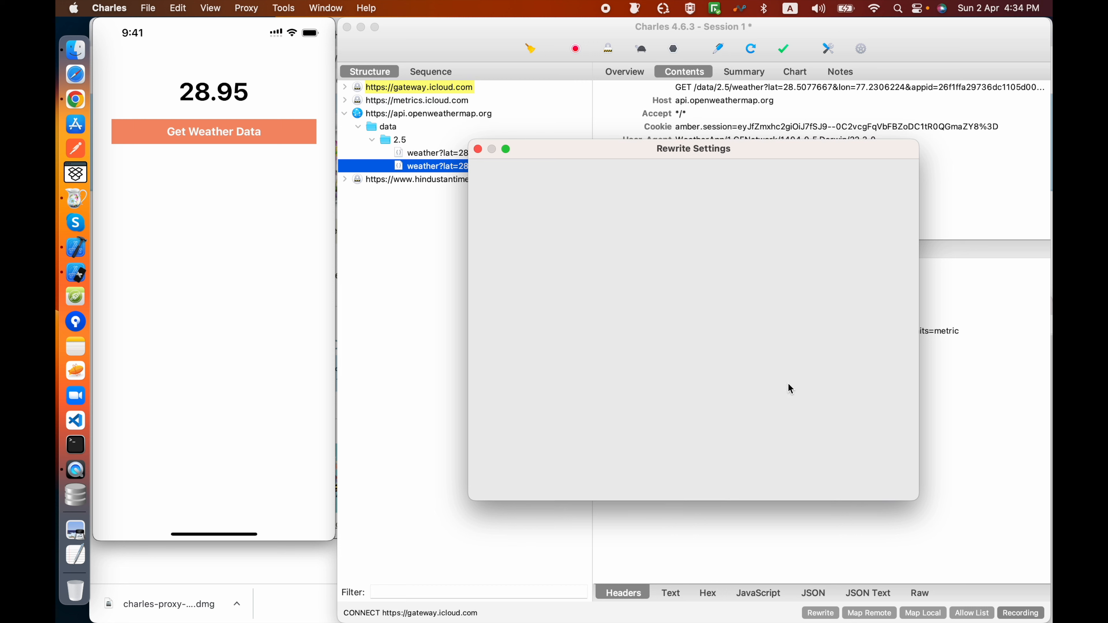
pyautogui.click(565, 254)
pyautogui.click(674, 346)
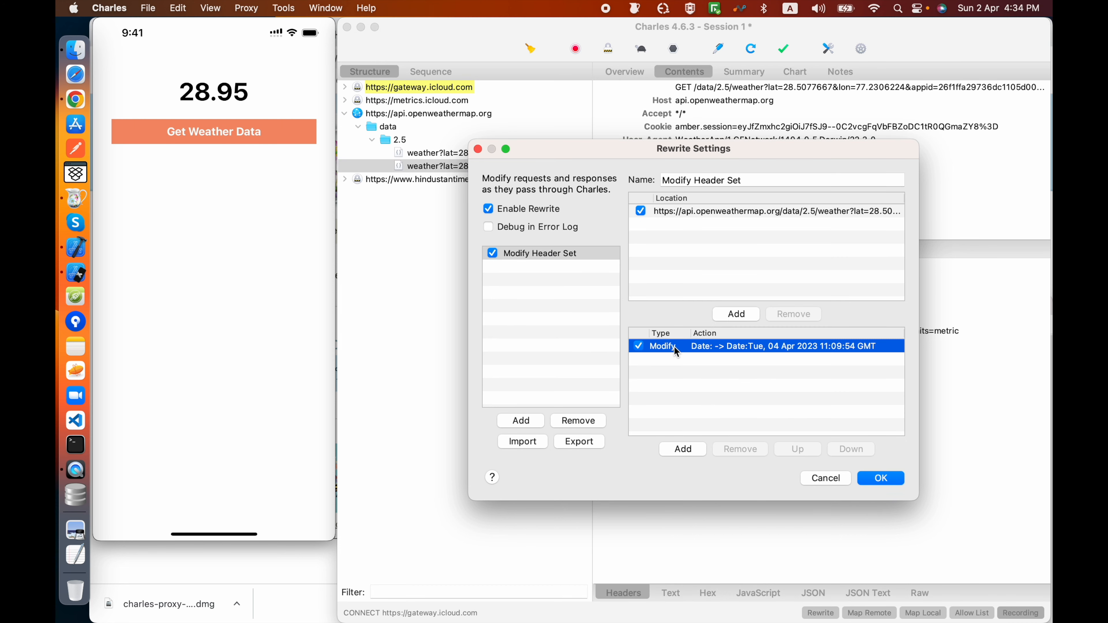
pyautogui.doubleClick(674, 347)
# Step: Try Path and Host as the rewrite rule's type, returning it to Modify Header, and check its request and response options
pyautogui.click(592, 179)
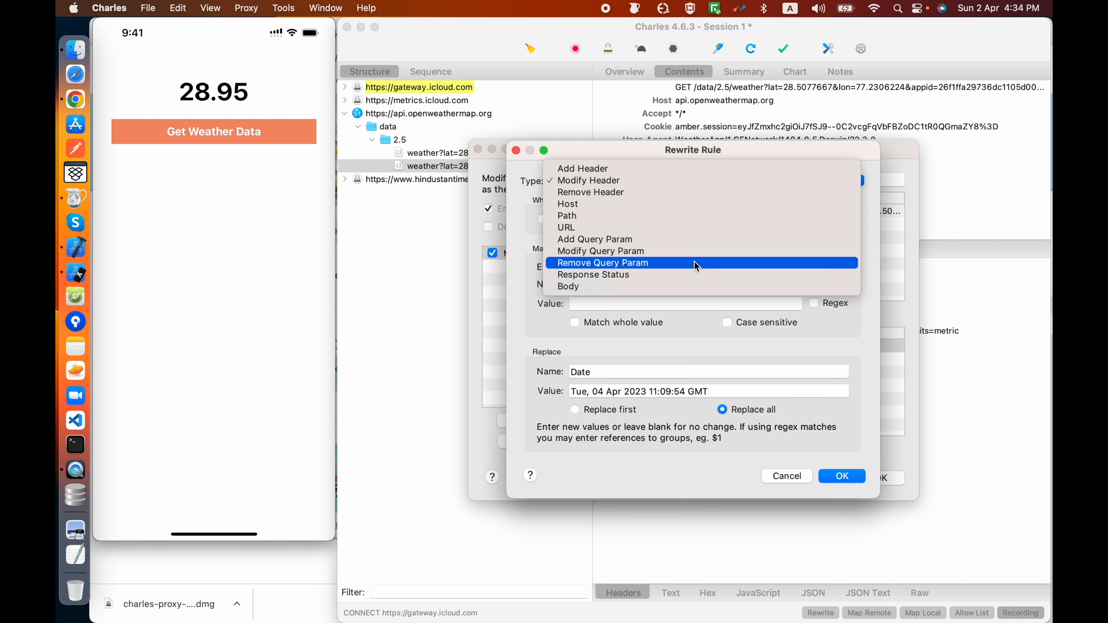
pyautogui.click(672, 216)
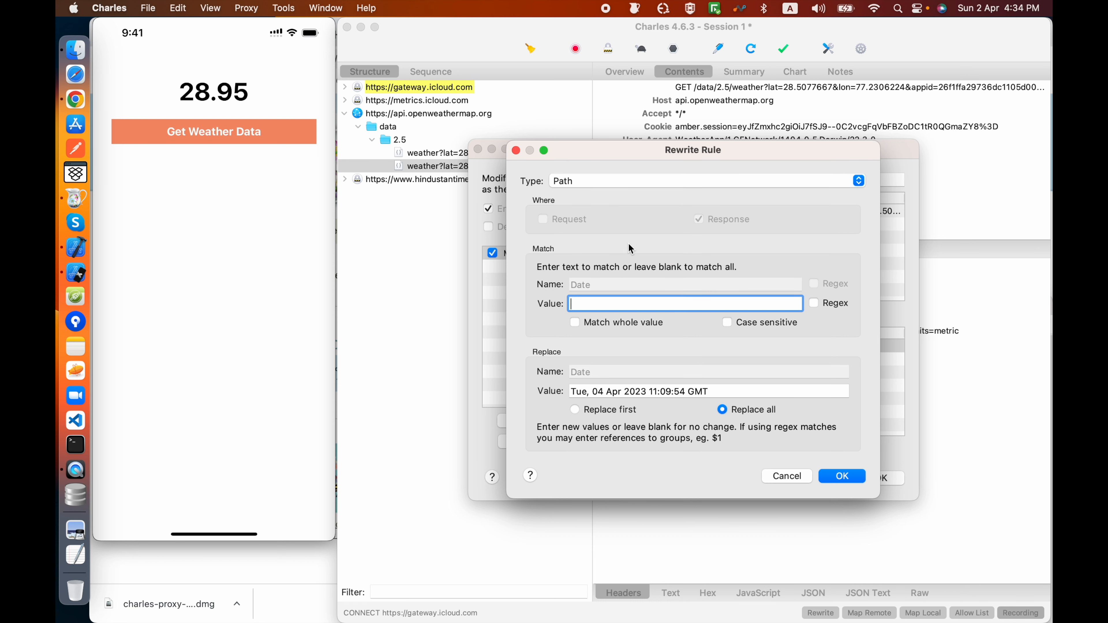
pyautogui.click(639, 189)
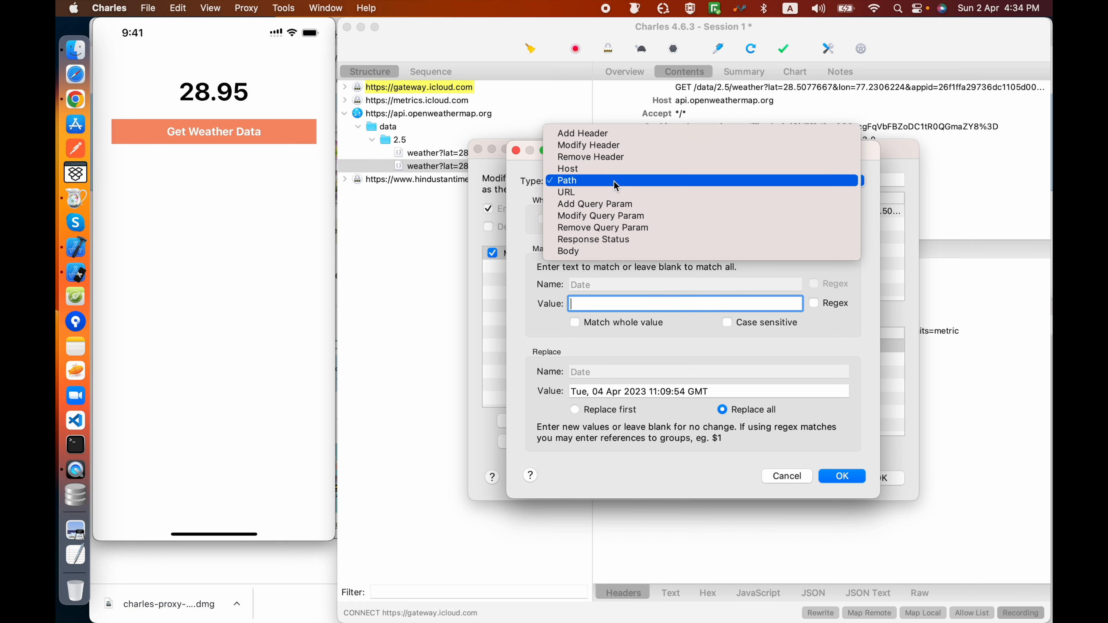
pyautogui.click(601, 169)
pyautogui.click(563, 181)
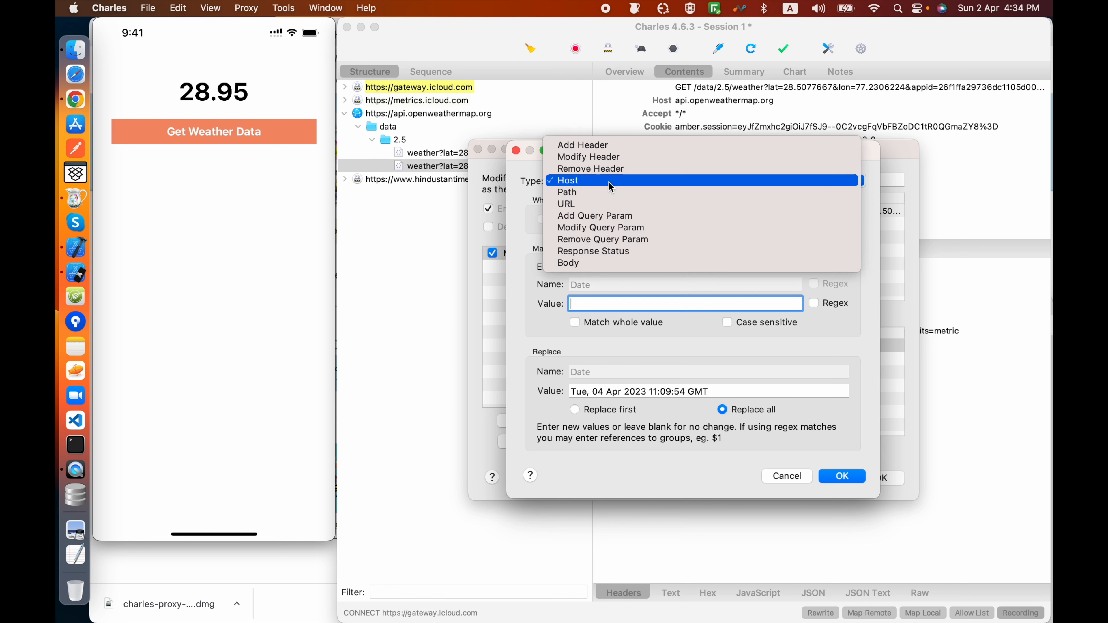
pyautogui.click(605, 156)
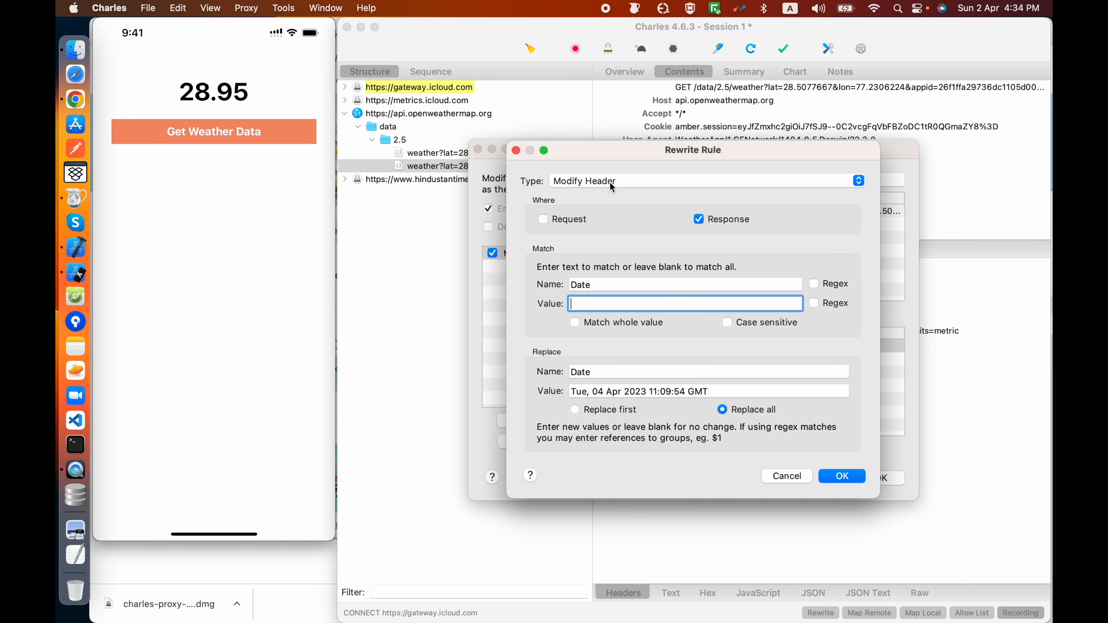
pyautogui.click(543, 219)
pyautogui.click(699, 219)
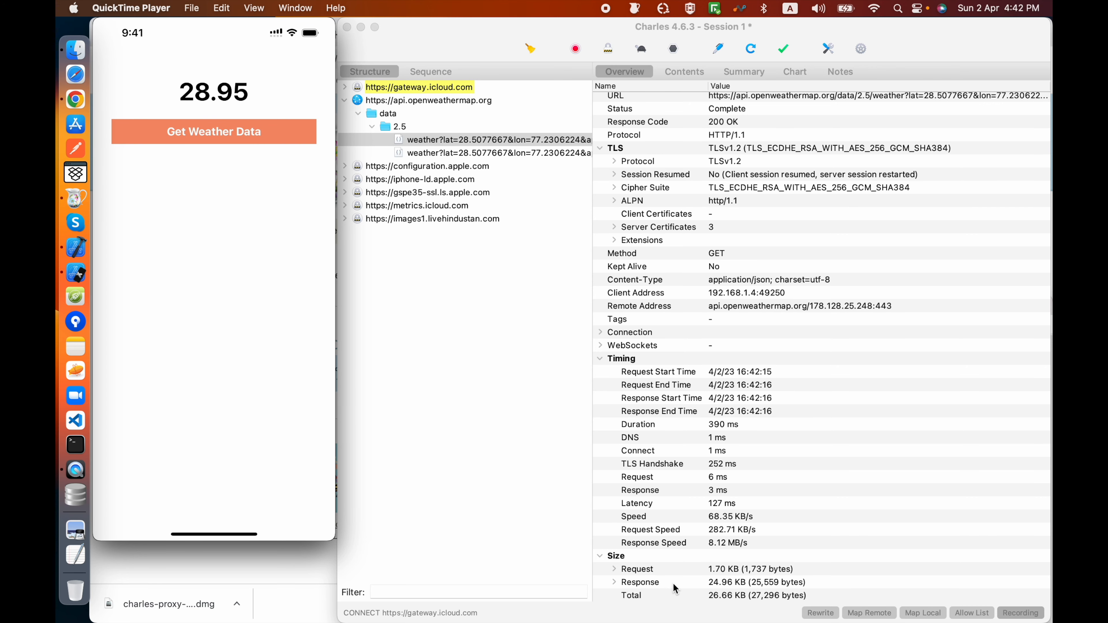
# Step: Compare the TLS, timing and size details in the overviews of the captured weather requests
pyautogui.click(453, 150)
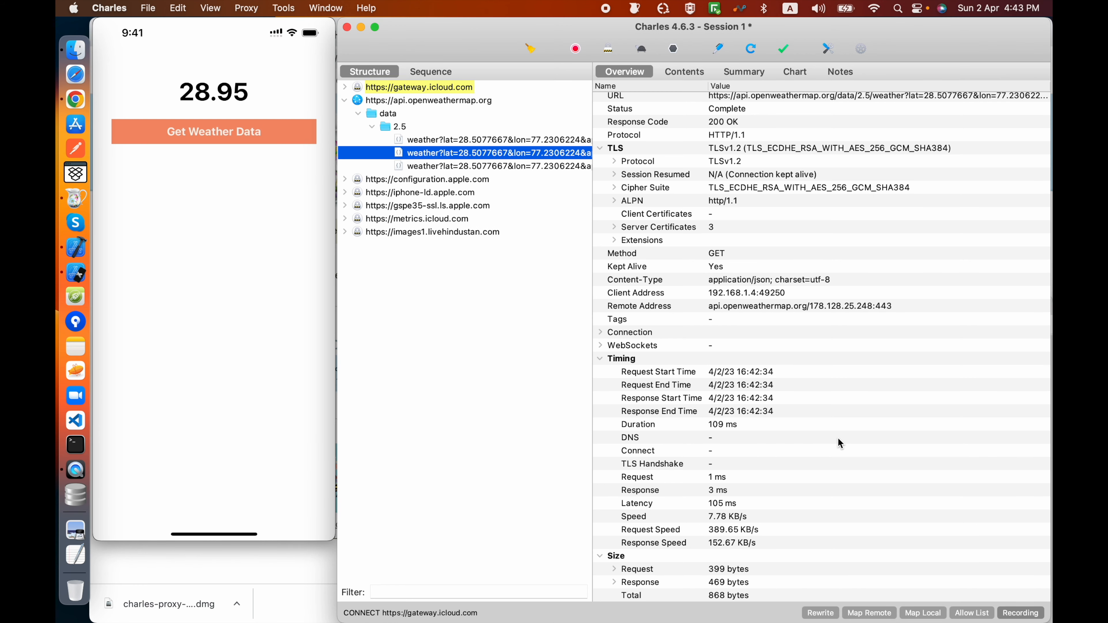
pyautogui.click(476, 169)
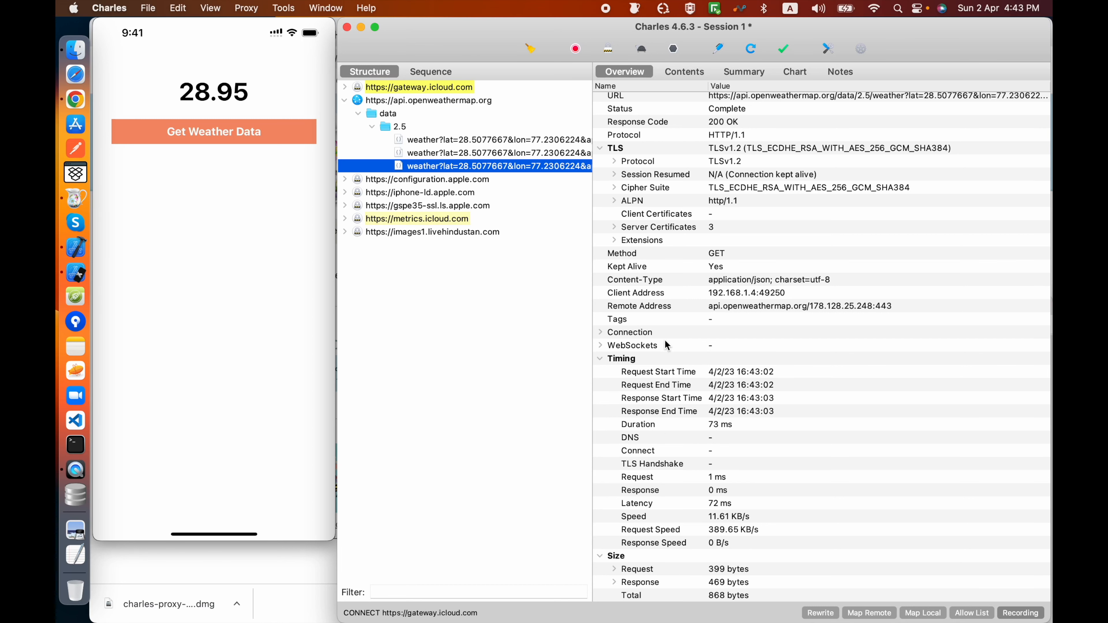
pyautogui.scroll(1, 686, 341)
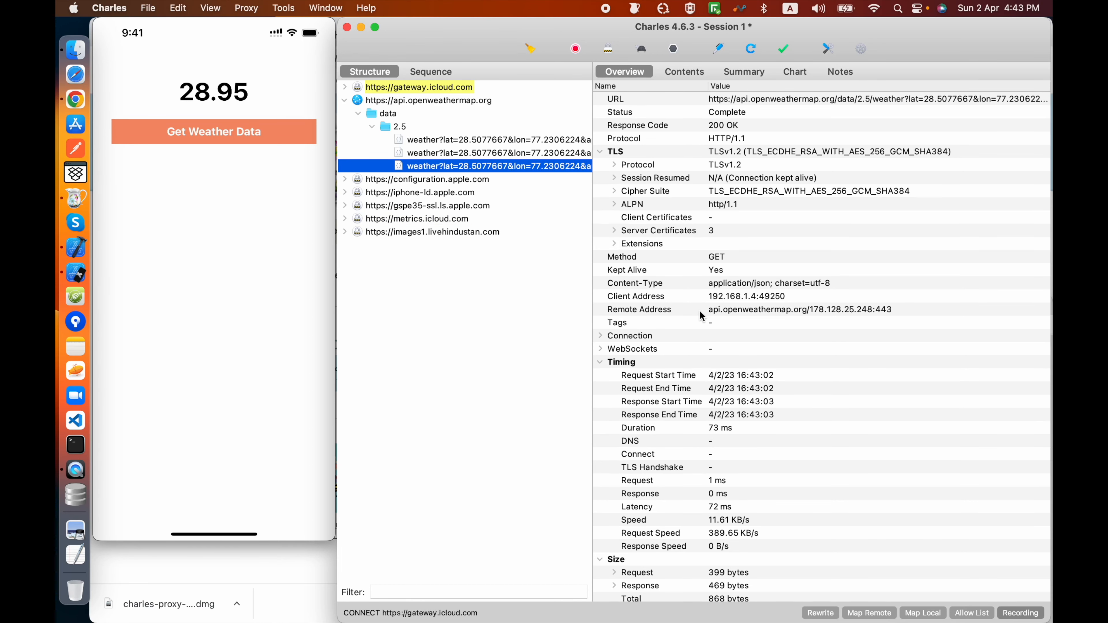
pyautogui.scroll(-1, 739, 364)
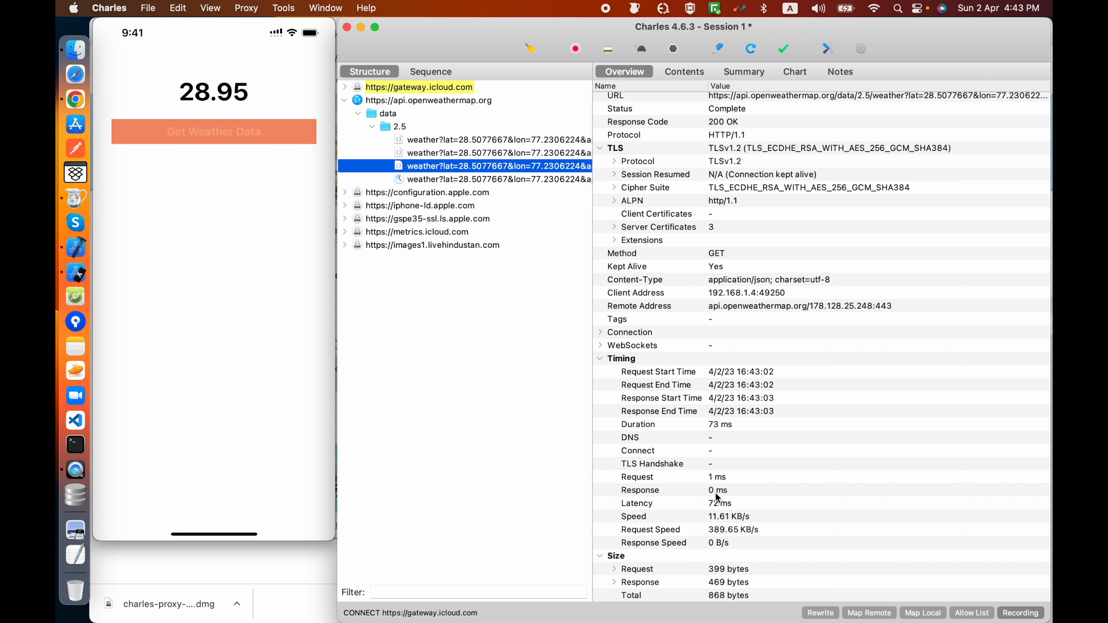
pyautogui.click(520, 179)
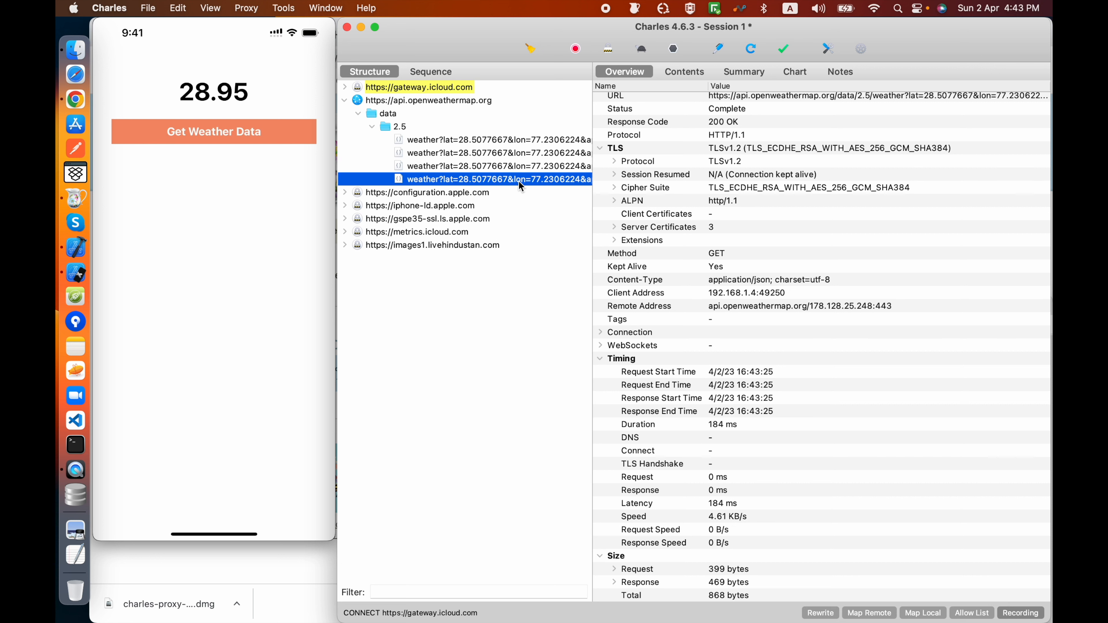
pyautogui.click(505, 166)
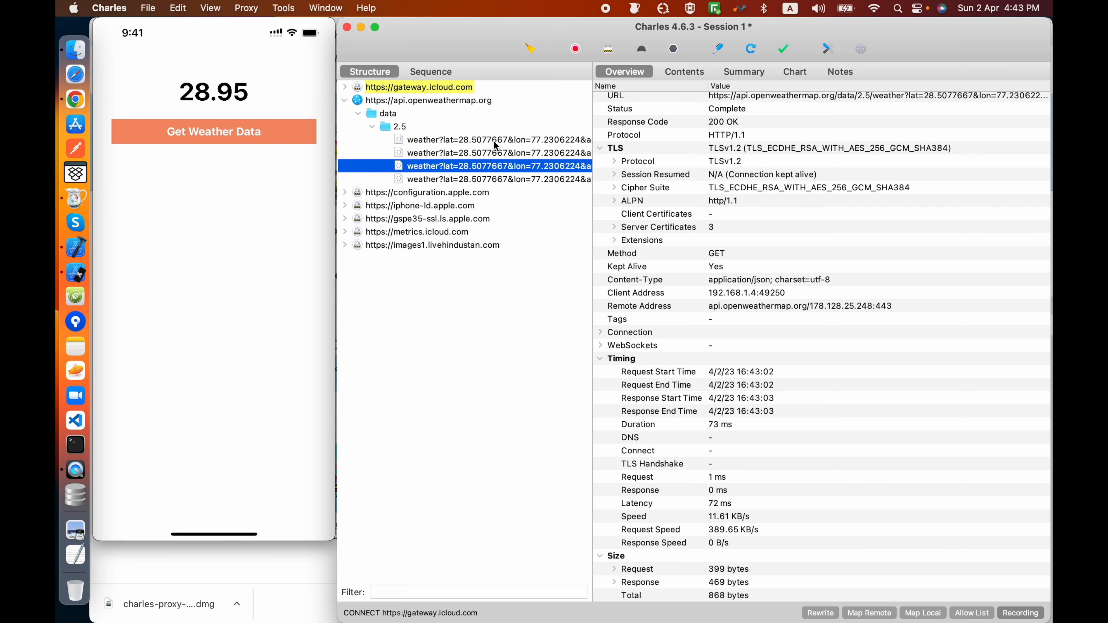
# Step: Compare the timing details of the first captured weather request with those of the newest one
pyautogui.click(493, 142)
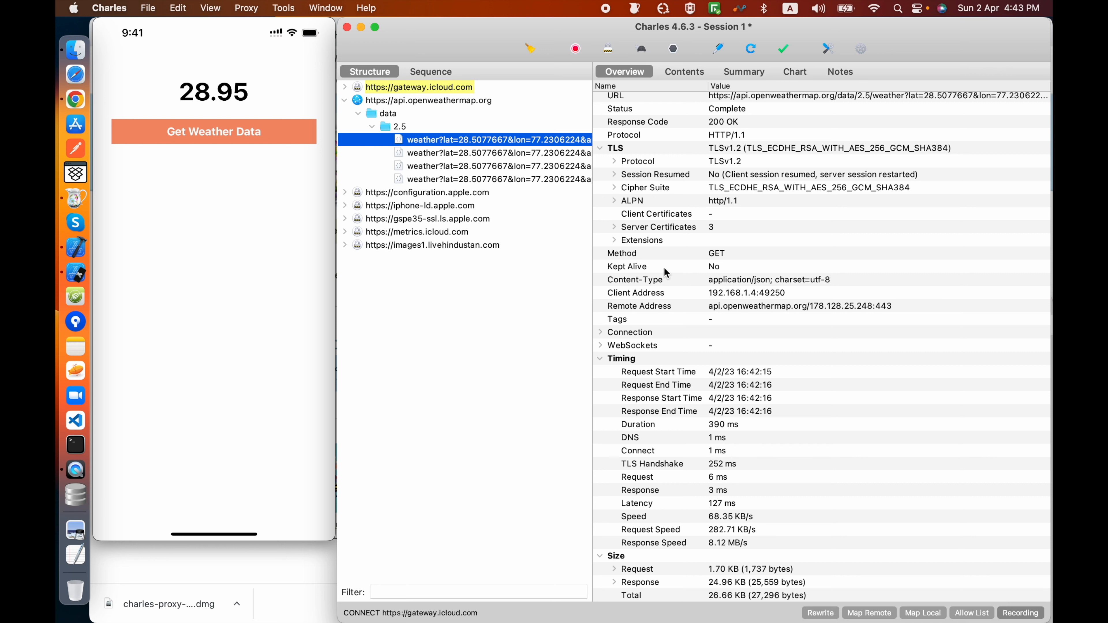
pyautogui.click(537, 180)
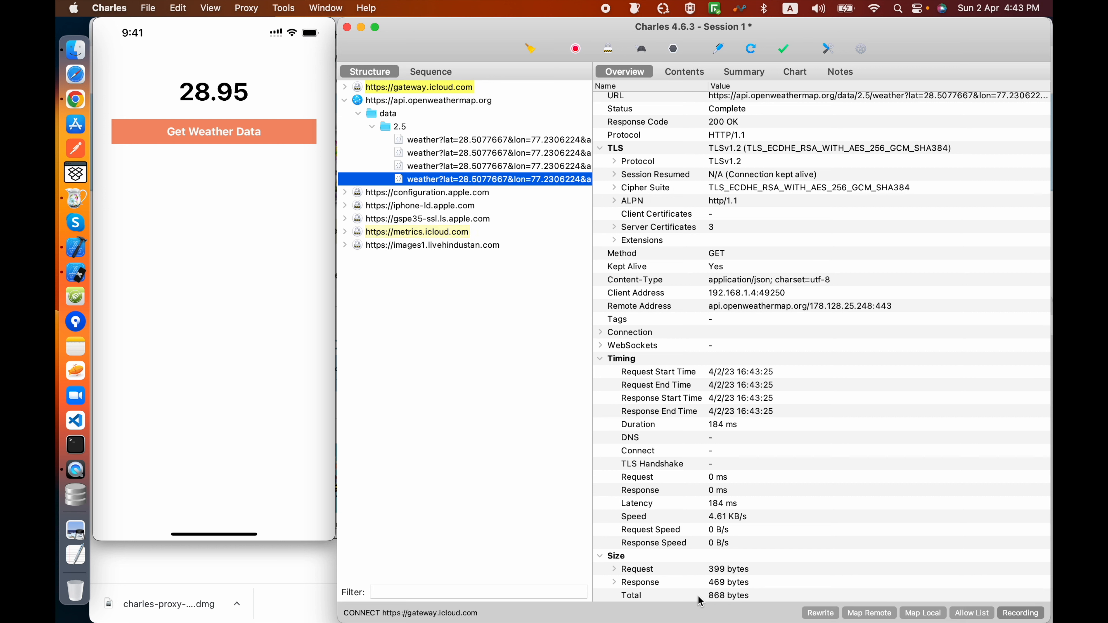
# Step: Enable throttling with the 56 kbps Modem preset, keeping its reliability and stability at 100%, and apply the settings
pyautogui.click(254, 8)
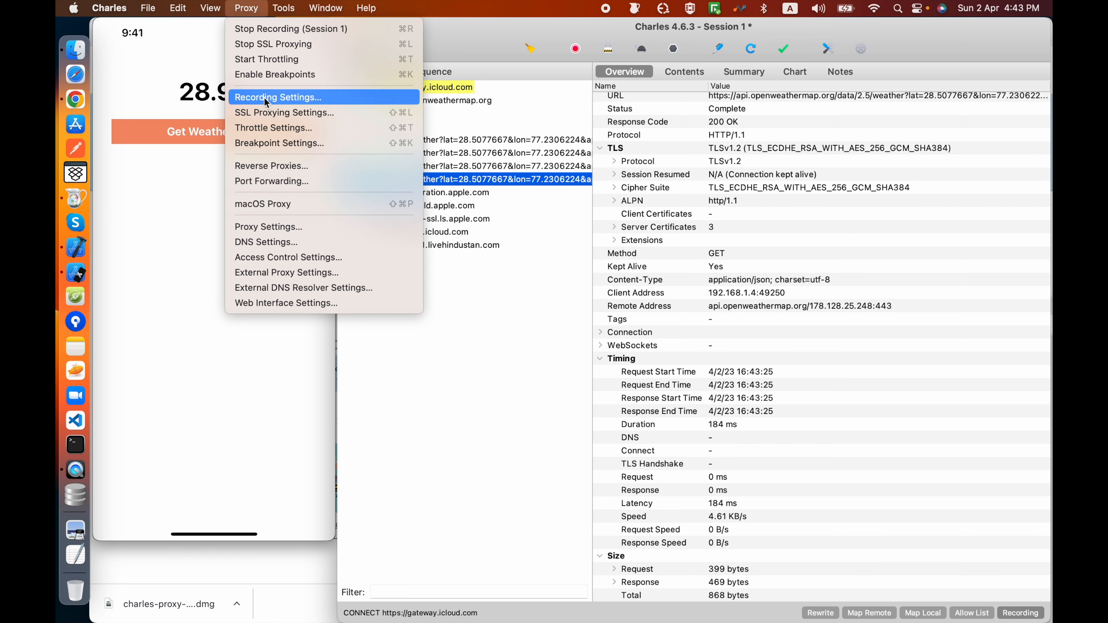
pyautogui.click(265, 128)
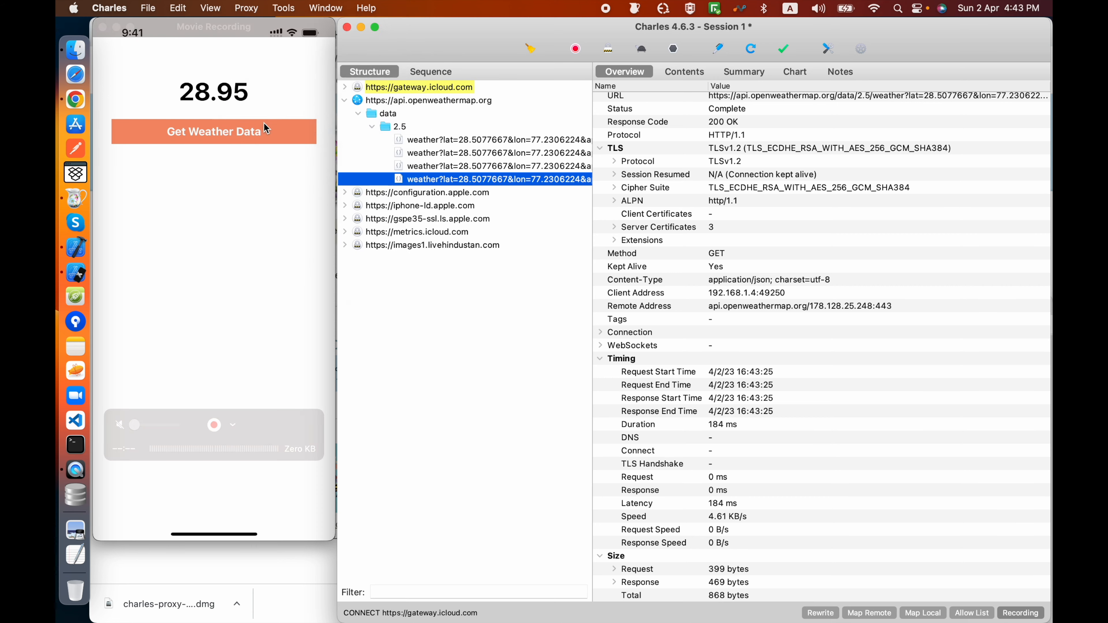
pyautogui.click(528, 150)
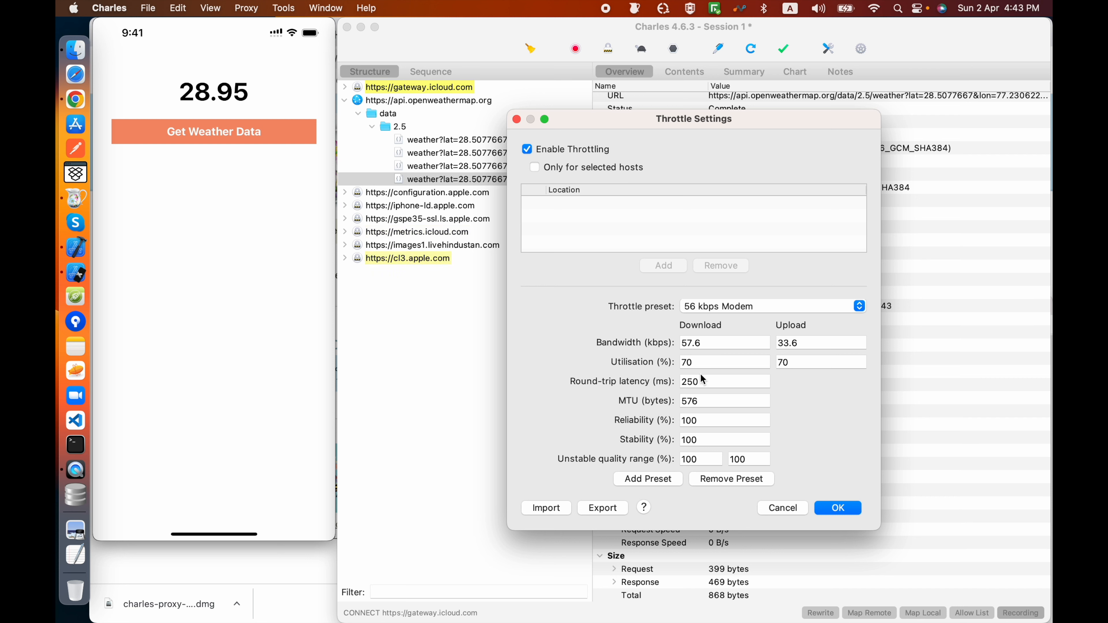
pyautogui.click(708, 308)
pyautogui.click(720, 303)
pyautogui.click(722, 308)
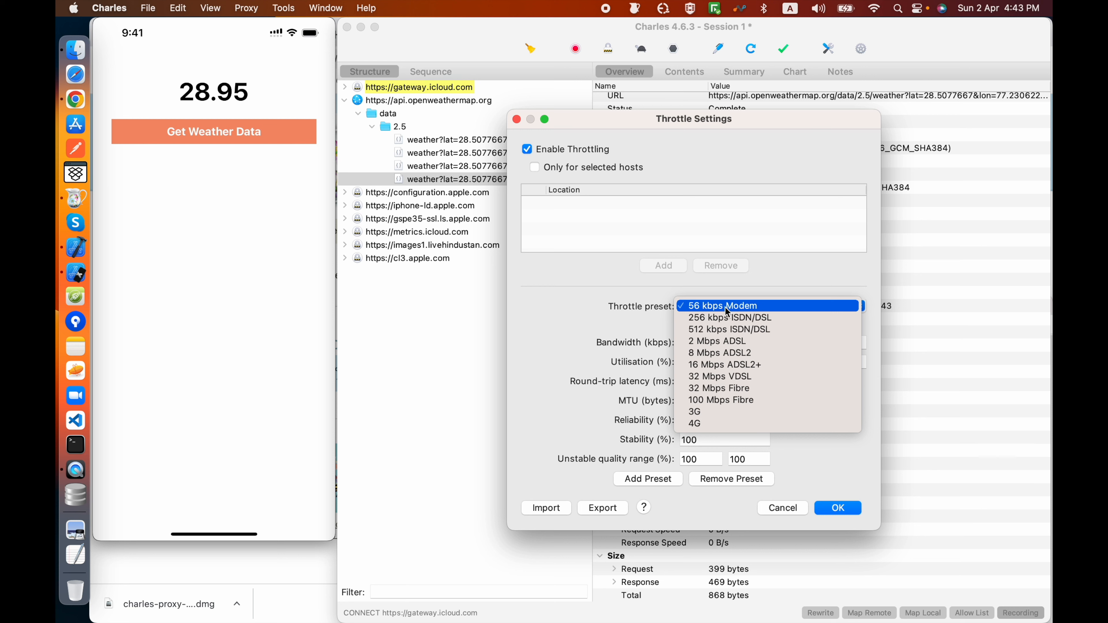
pyautogui.click(734, 308)
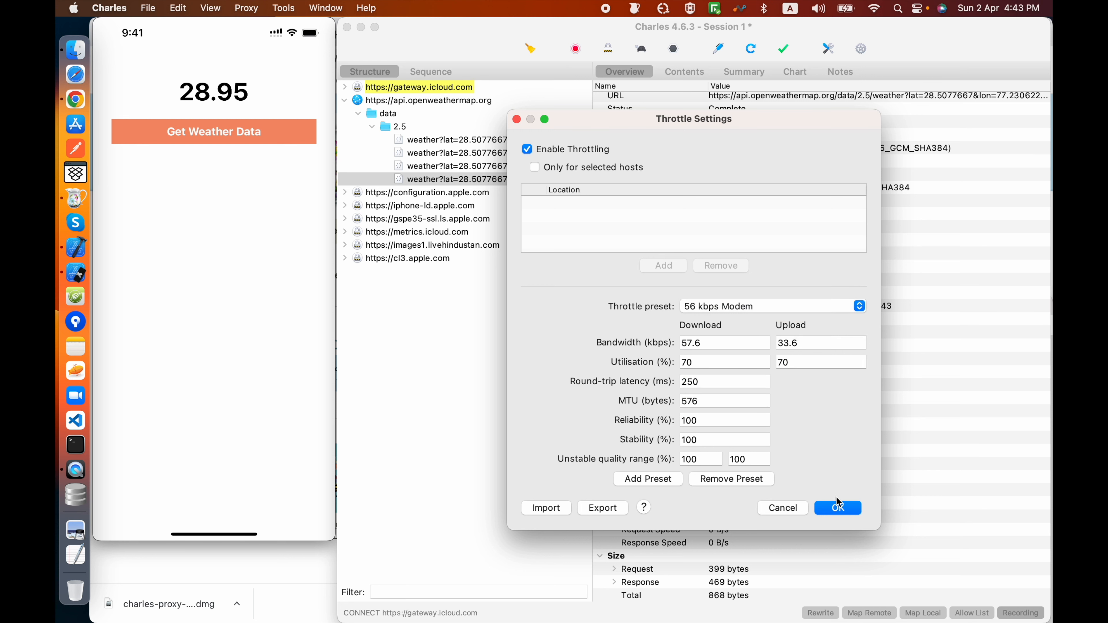
pyautogui.click(838, 508)
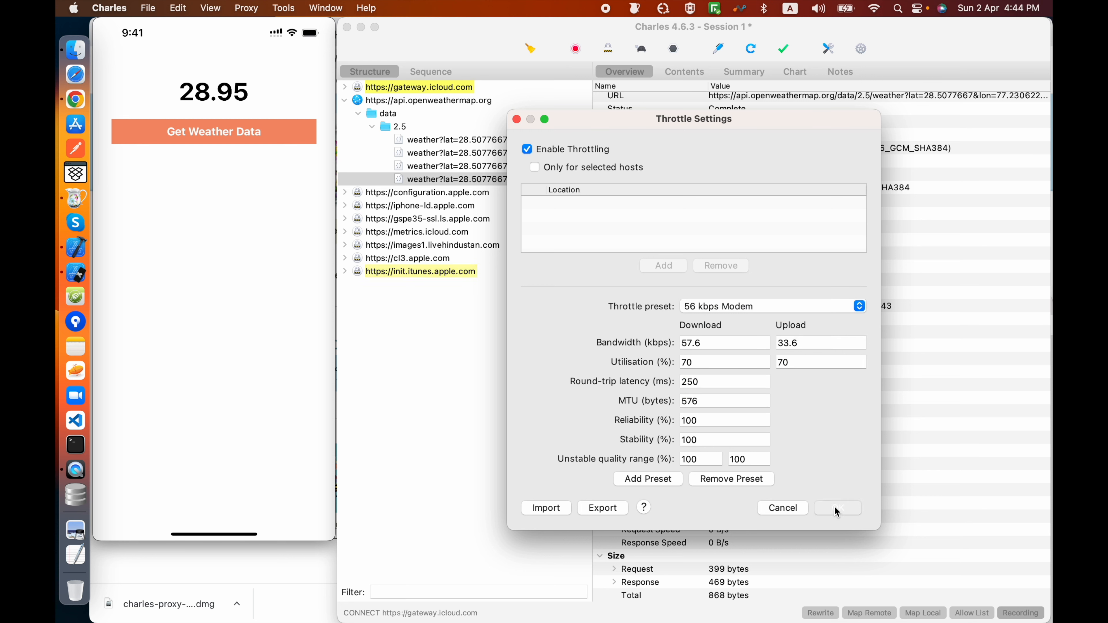
pyautogui.moveTo(704, 420); pyautogui.dragTo(642, 408)
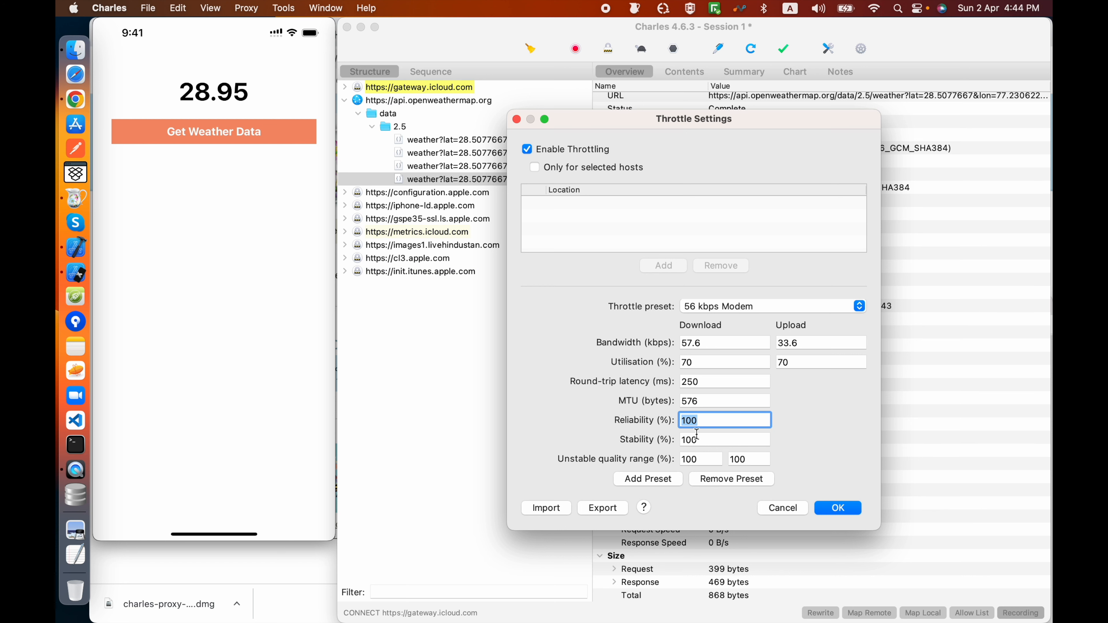
pyautogui.moveTo(705, 442); pyautogui.dragTo(676, 438)
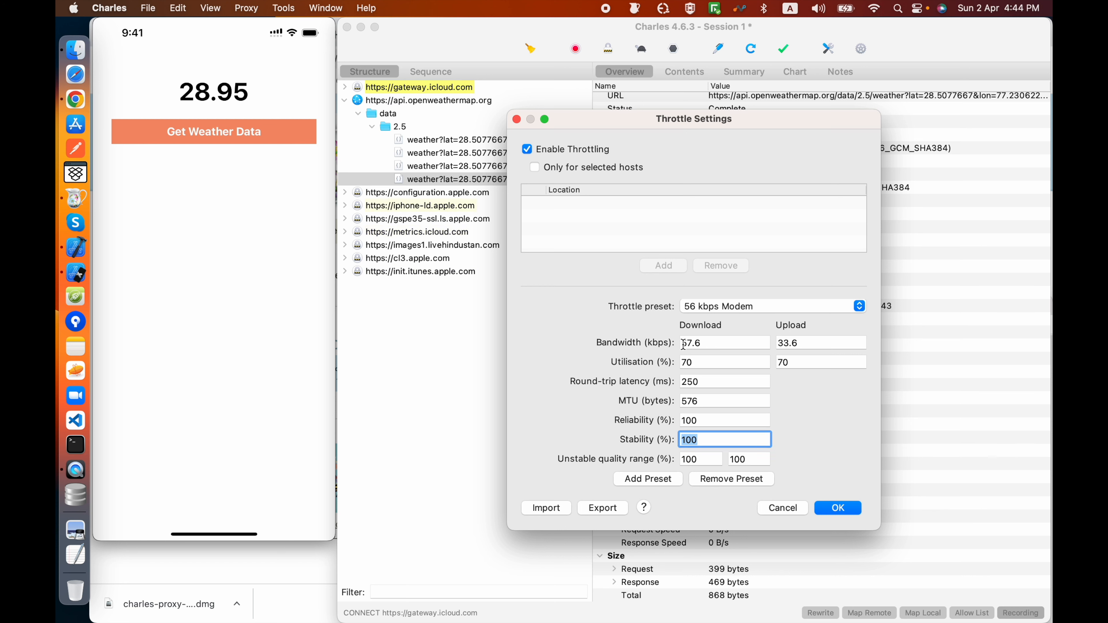
pyautogui.click(842, 508)
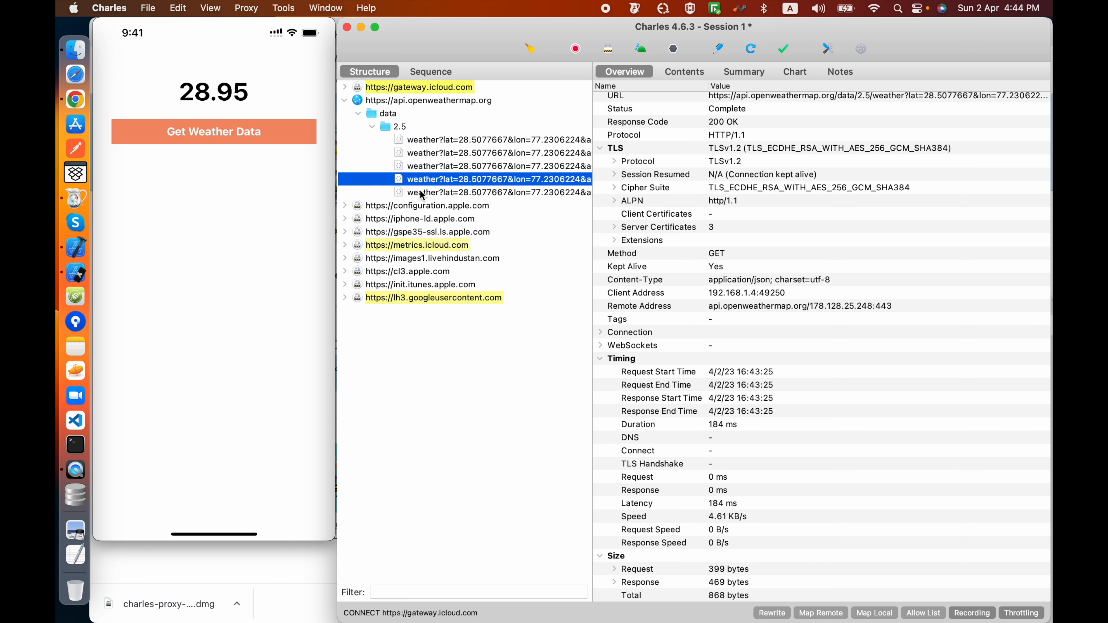
# Step: Examine the timing and speed values of the first throttled weather request against those of the earlier unthrottled requests
pyautogui.click(444, 192)
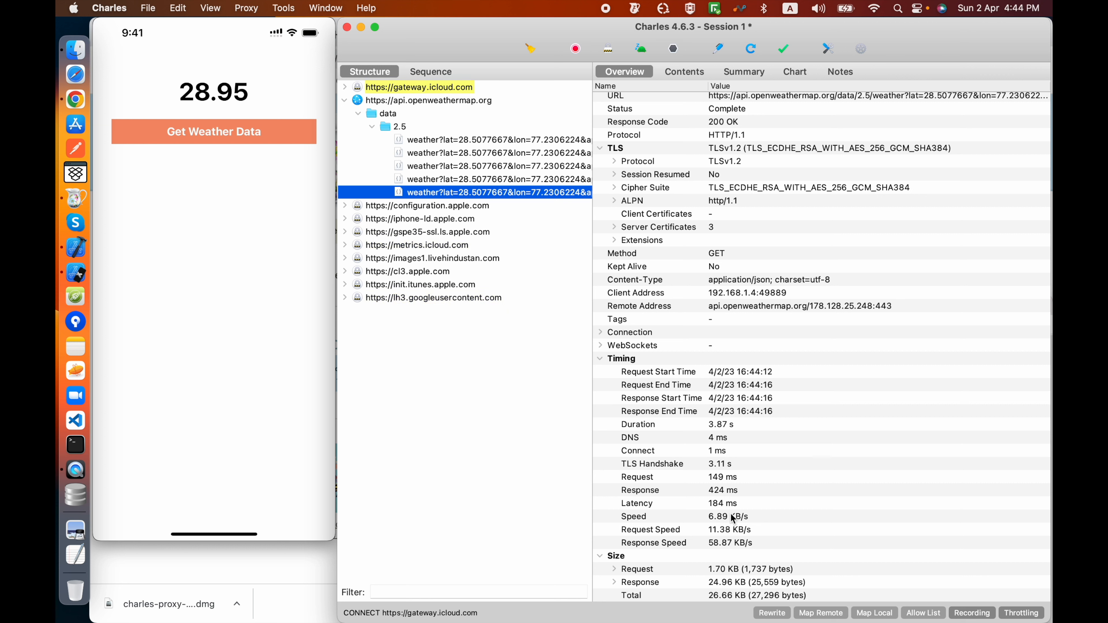
pyautogui.press('Up')
pyautogui.press('Up')
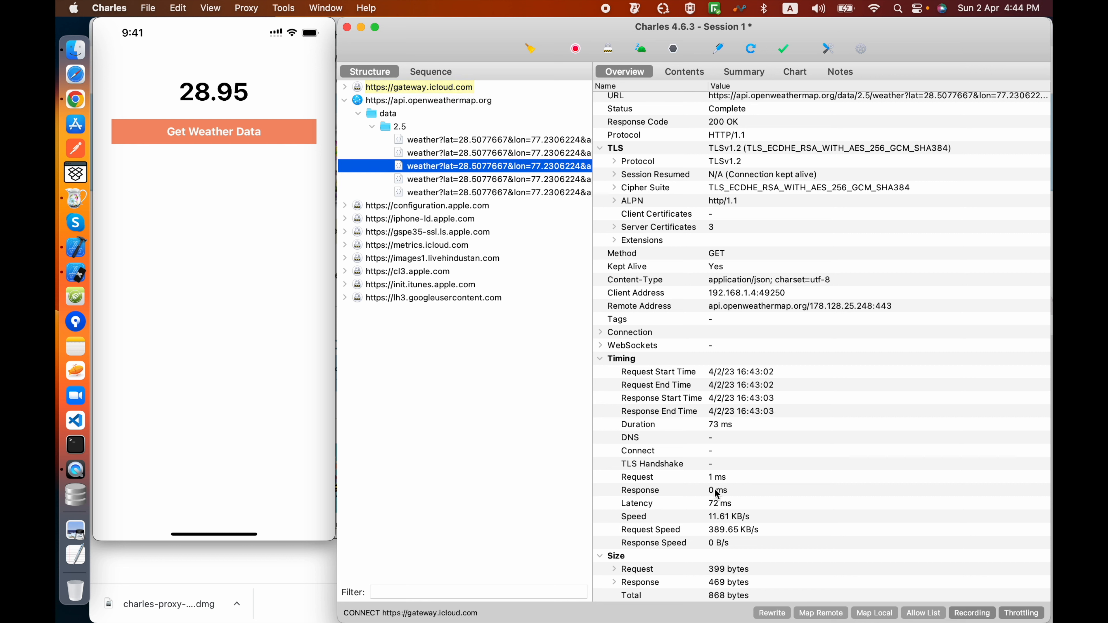
pyautogui.click(481, 155)
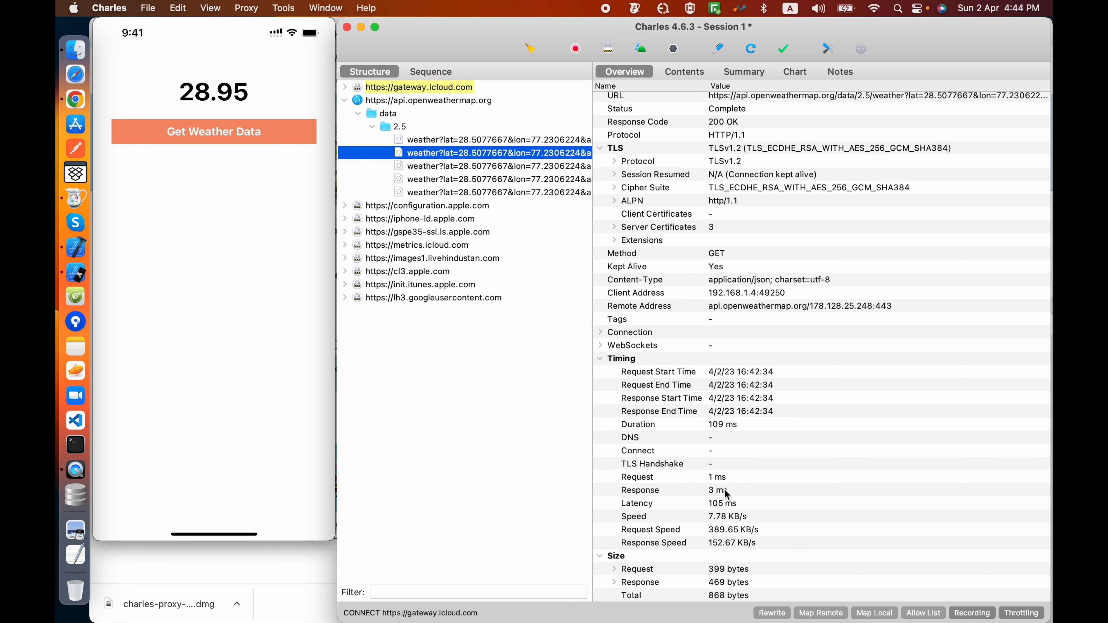
pyautogui.click(464, 141)
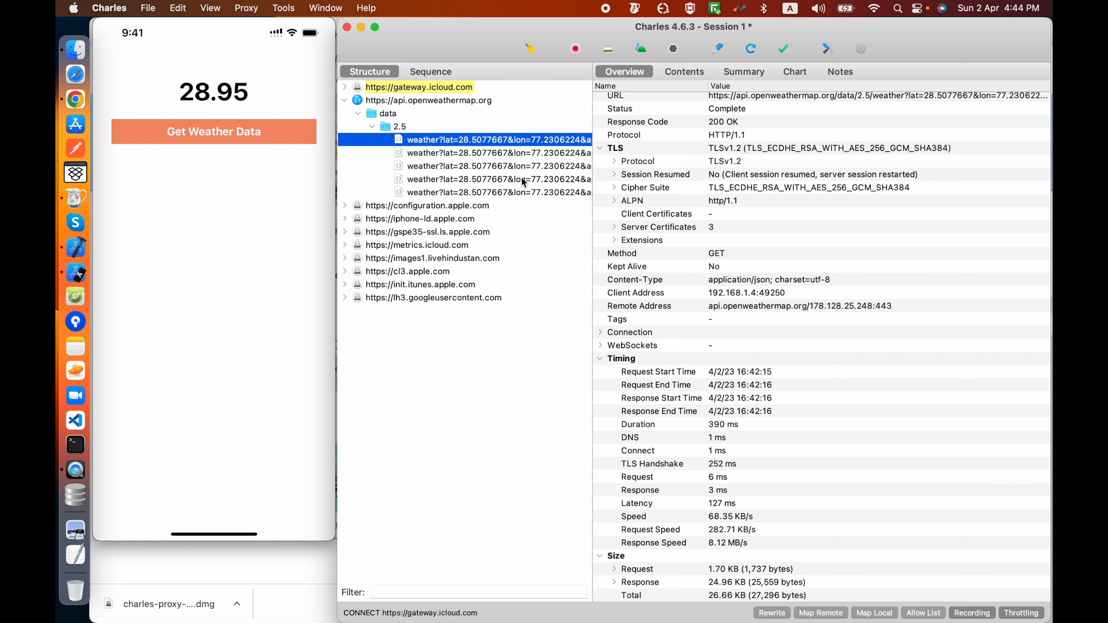
# Step: Compare the timing of both 56 kbps throttled weather requests with each earlier request, ending on the newest one
pyautogui.click(475, 193)
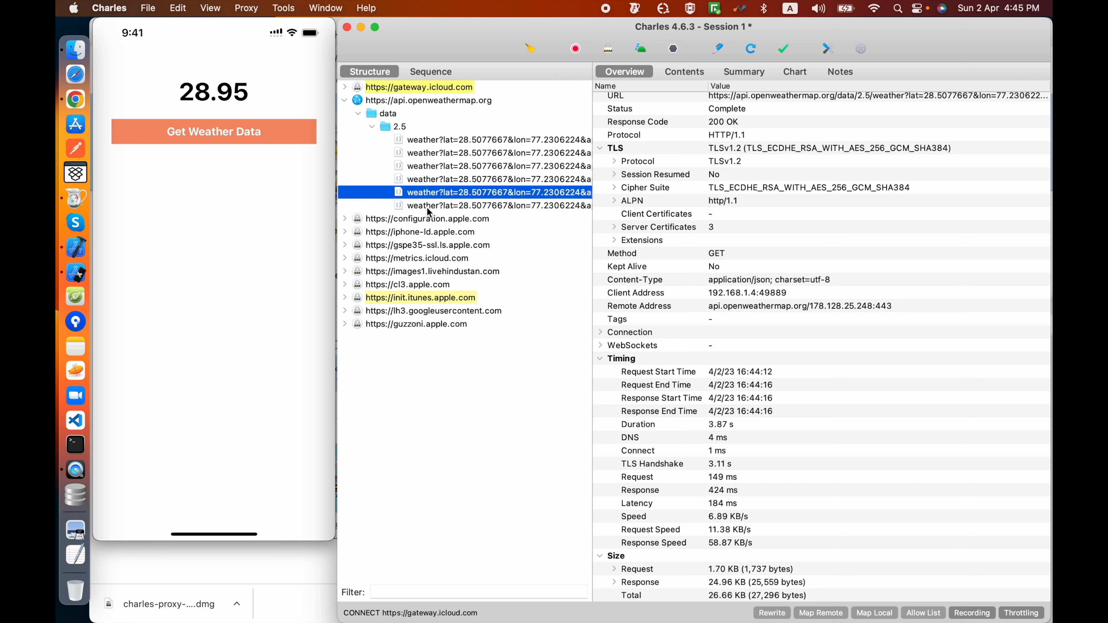
pyautogui.click(428, 205)
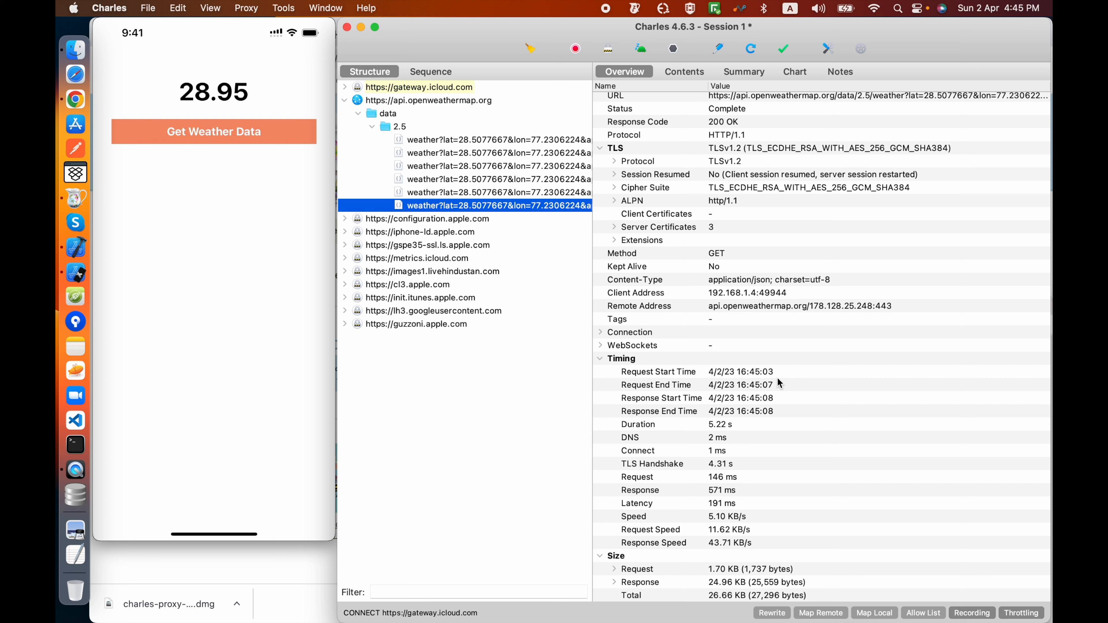
pyautogui.click(433, 194)
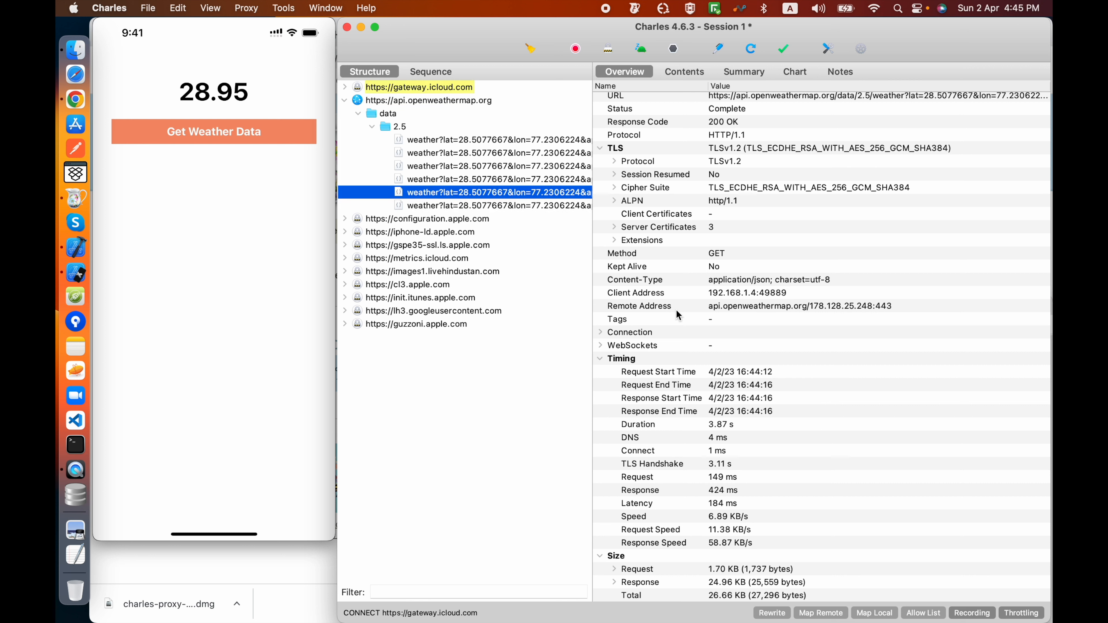
pyautogui.click(507, 180)
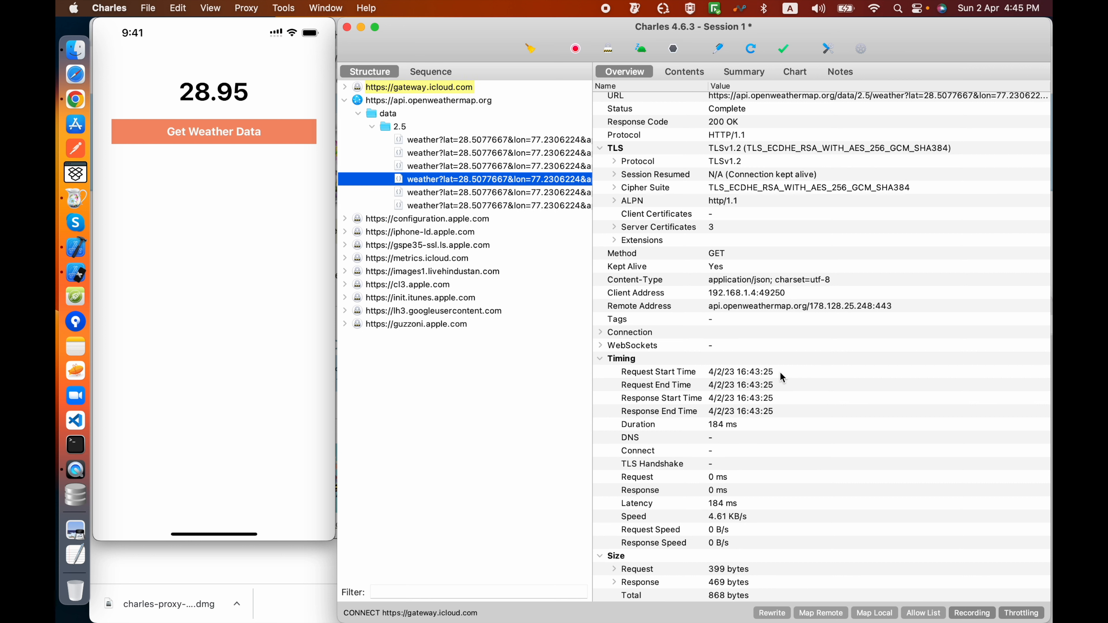
pyautogui.click(531, 166)
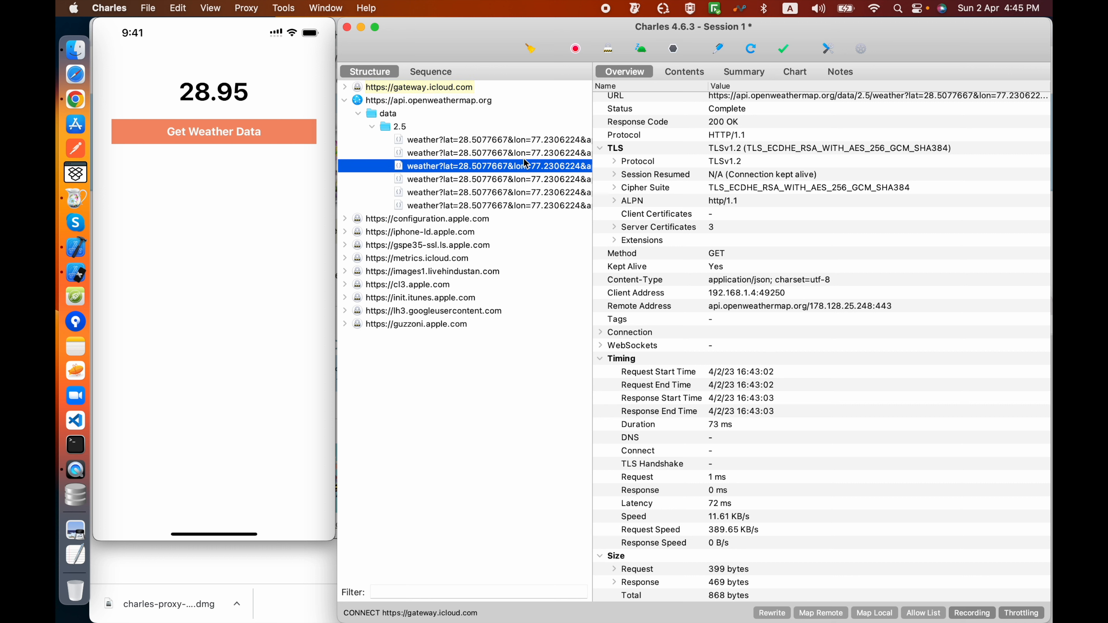
pyautogui.click(510, 153)
pyautogui.click(509, 140)
pyautogui.click(508, 206)
# Step: Change the throttle preset to 3G and view the timing overview of the newly captured weather request
pyautogui.click(246, 8)
pyautogui.click(279, 97)
pyautogui.click(835, 508)
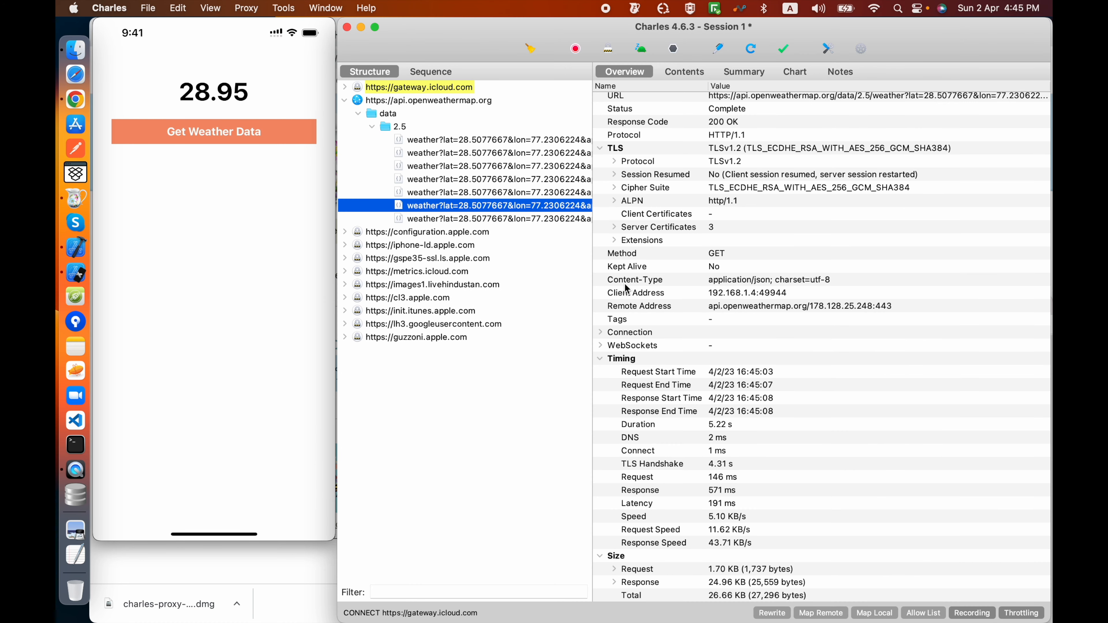
pyautogui.click(496, 219)
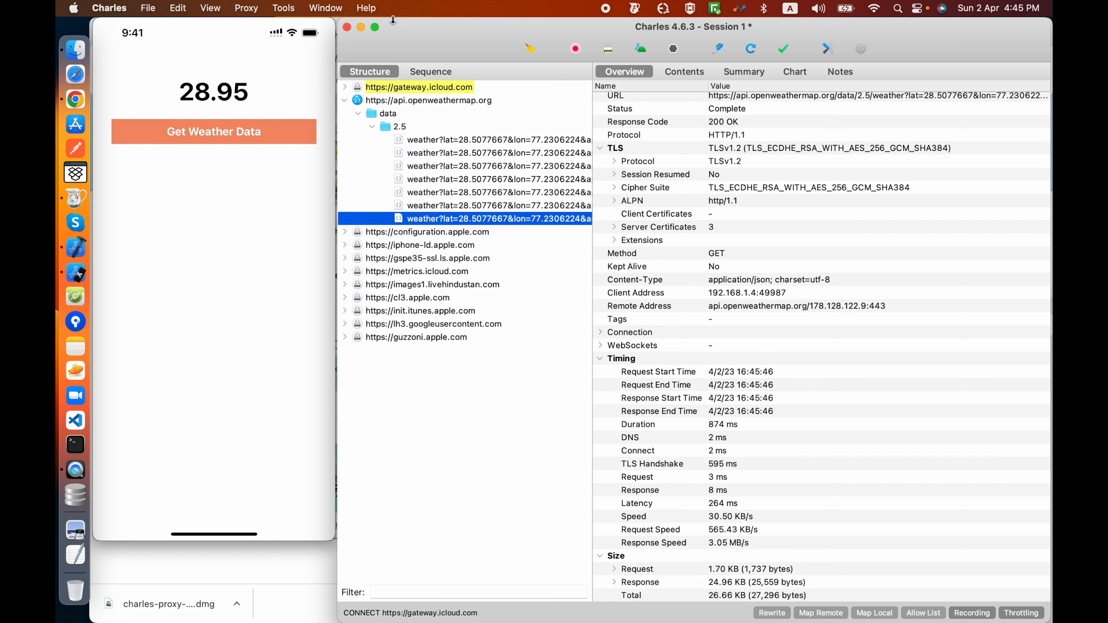
# Step: Disable throttling and select the newest weather request to view its unthrottled timing
pyautogui.click(248, 8)
pyautogui.click(288, 129)
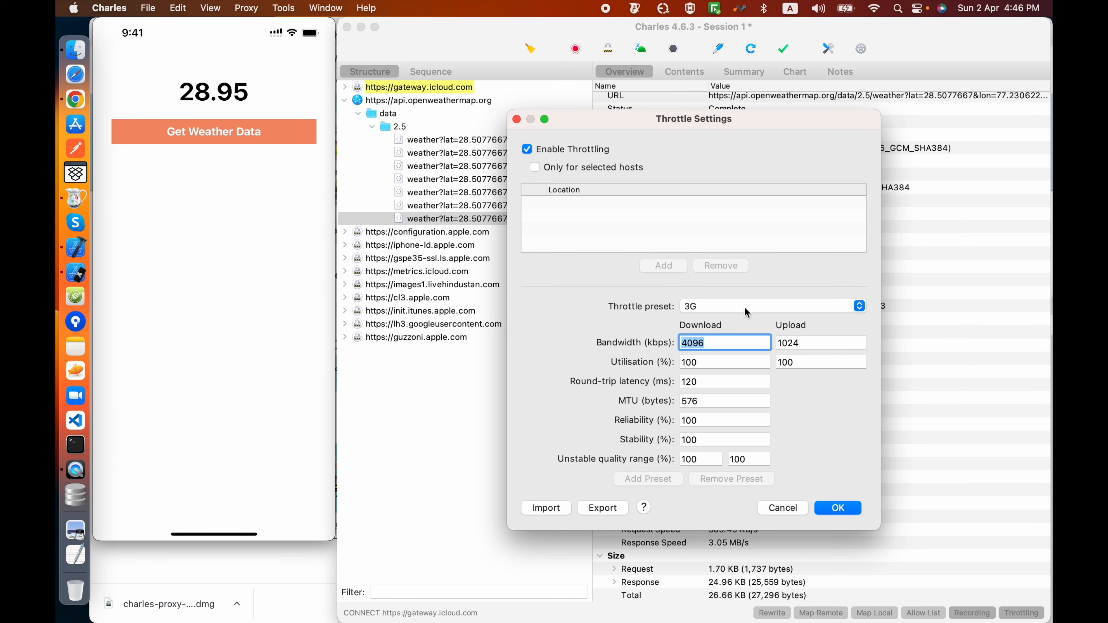
pyautogui.click(527, 151)
pyautogui.click(830, 509)
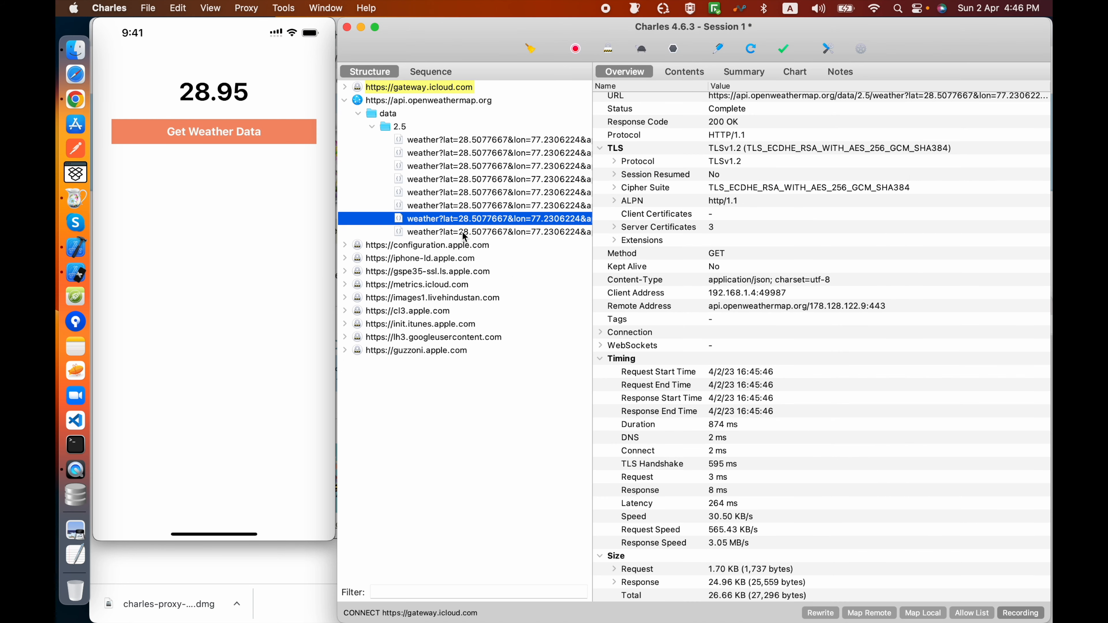
pyautogui.click(463, 232)
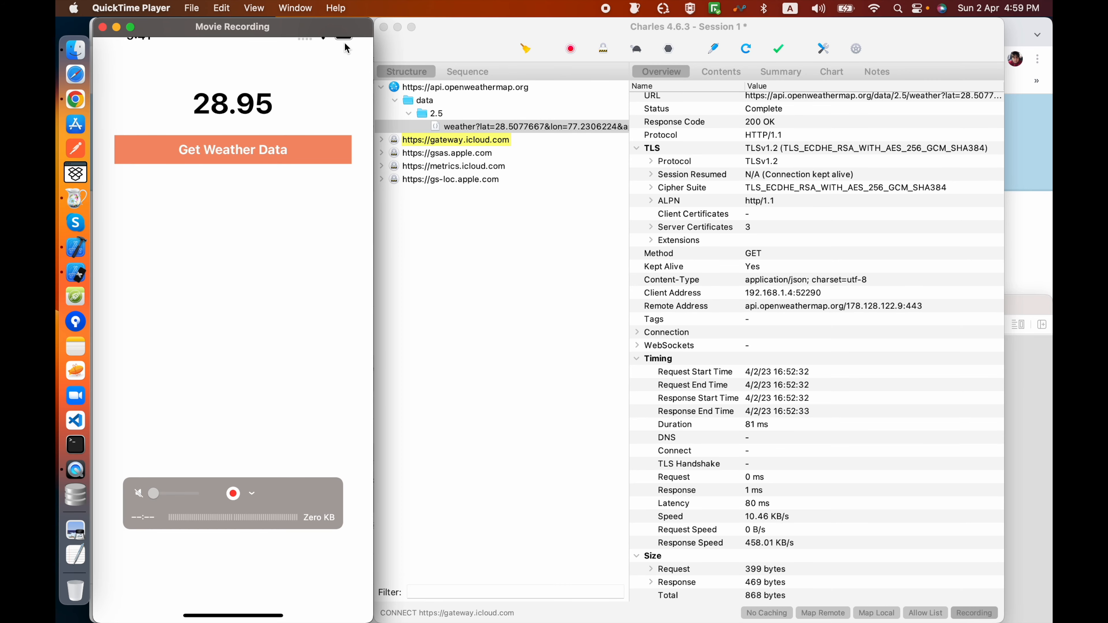
# Step: Turn off No Caching in its settings and apply the change
pyautogui.click(446, 42)
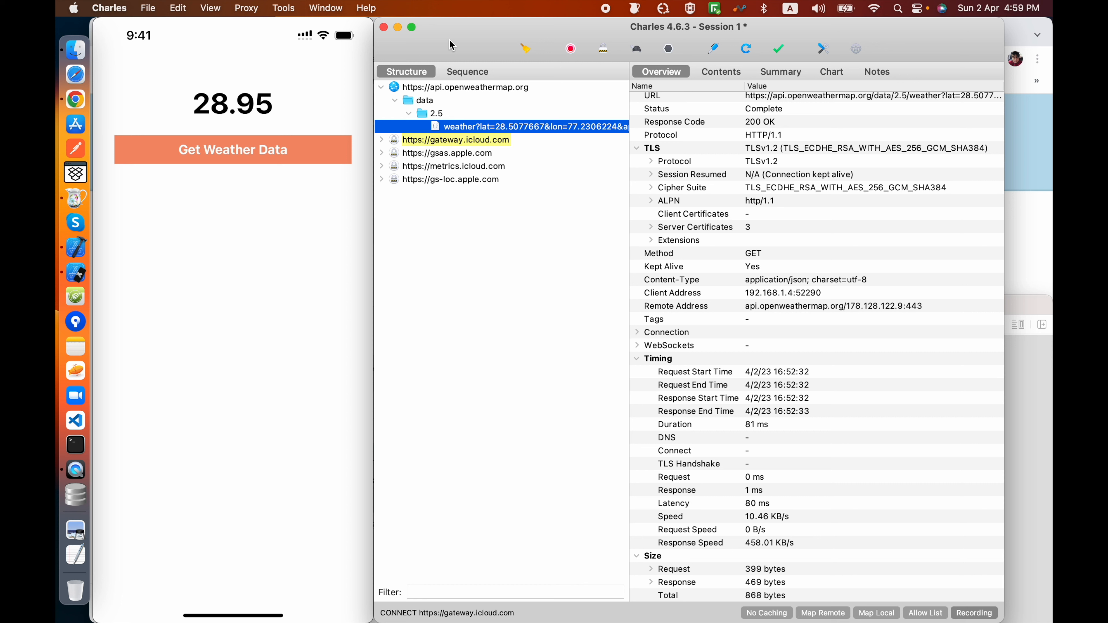
pyautogui.click(285, 9)
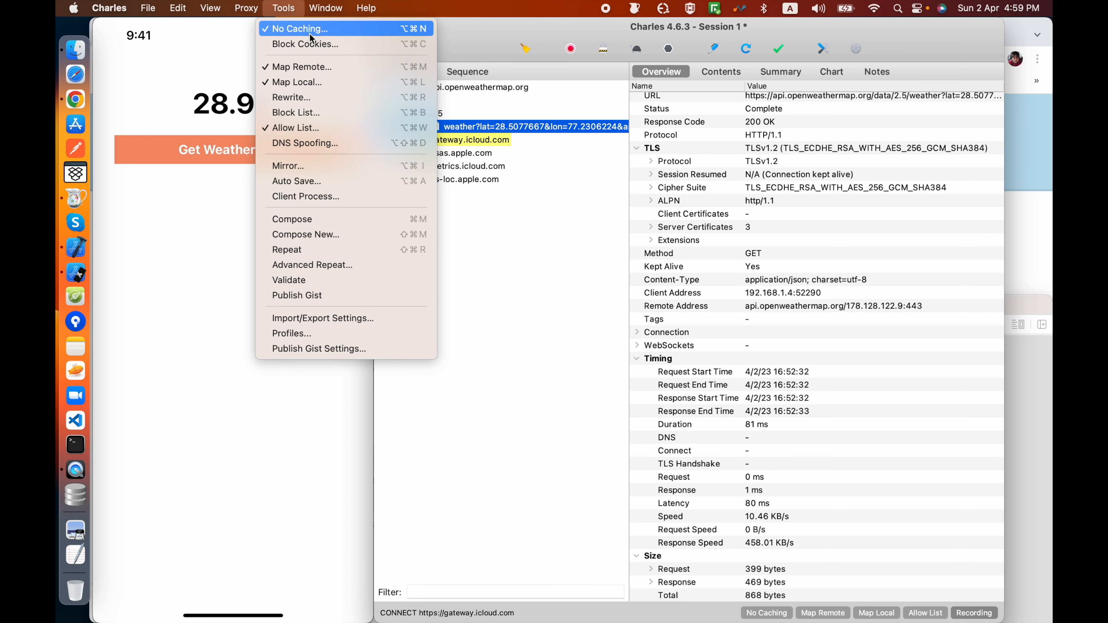
pyautogui.click(295, 31)
pyautogui.click(284, 10)
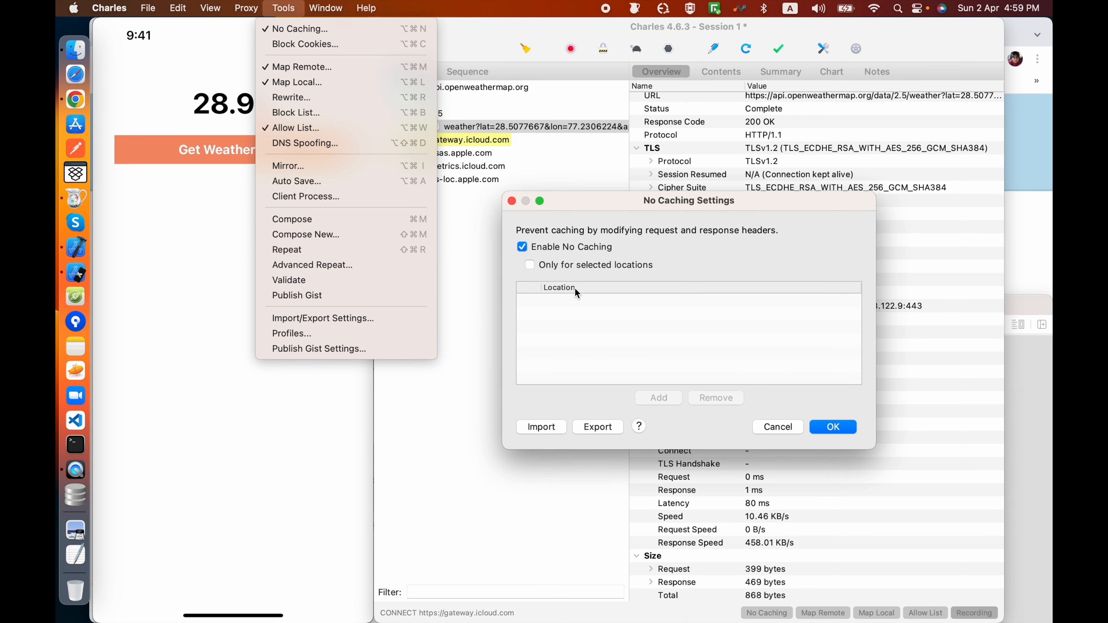
pyautogui.click(524, 250)
pyautogui.click(522, 248)
pyautogui.click(832, 427)
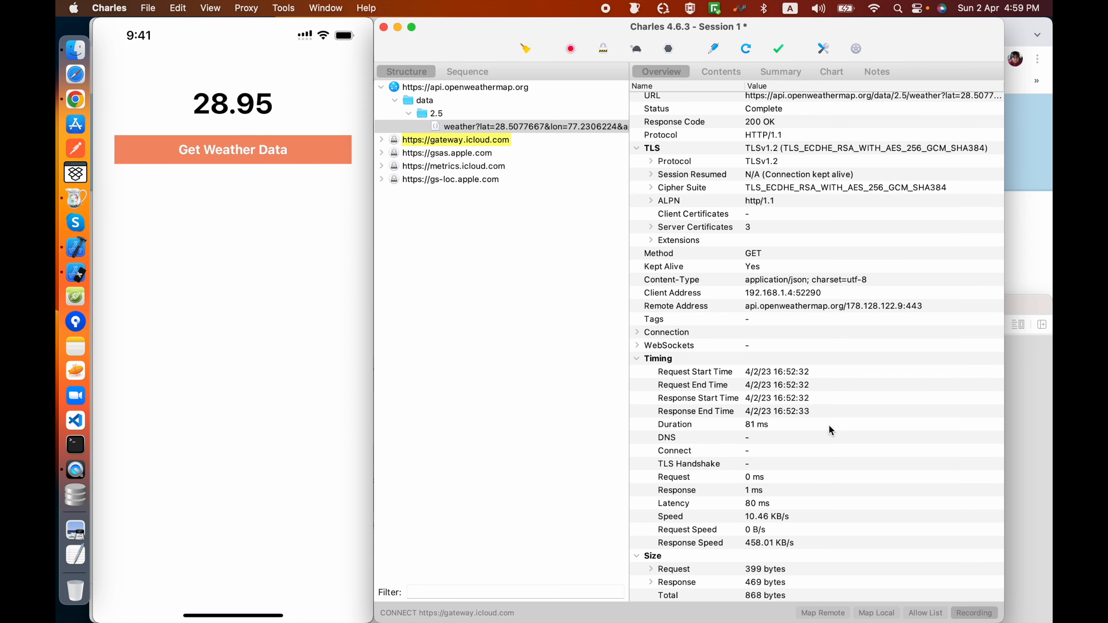
# Step: Enable No Caching for all locations and apply the settings
pyautogui.click(278, 8)
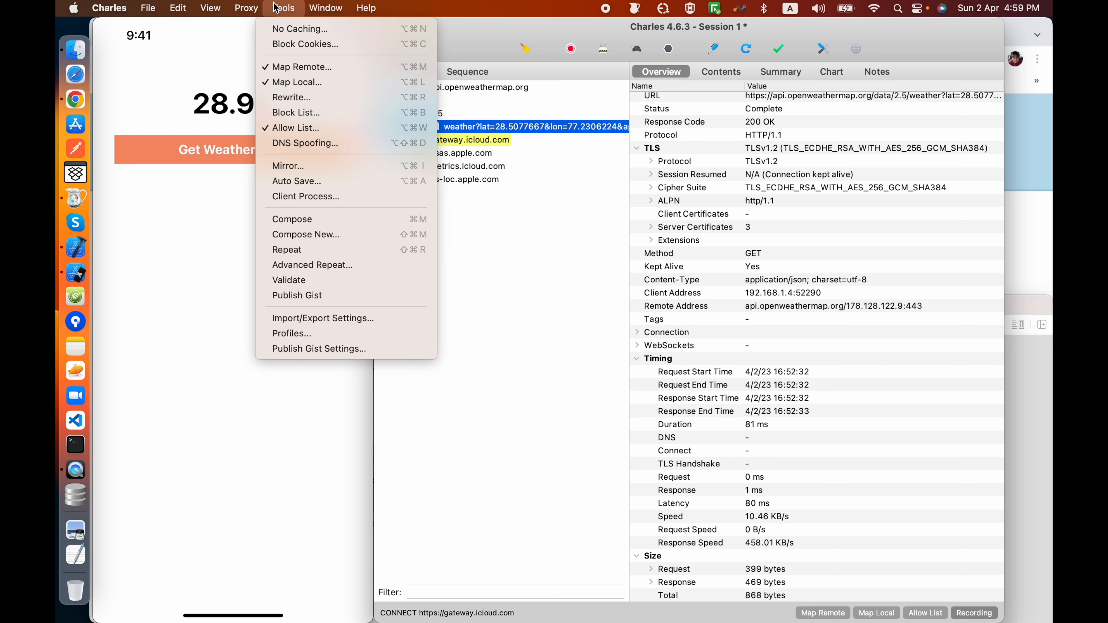
pyautogui.click(279, 28)
pyautogui.click(522, 247)
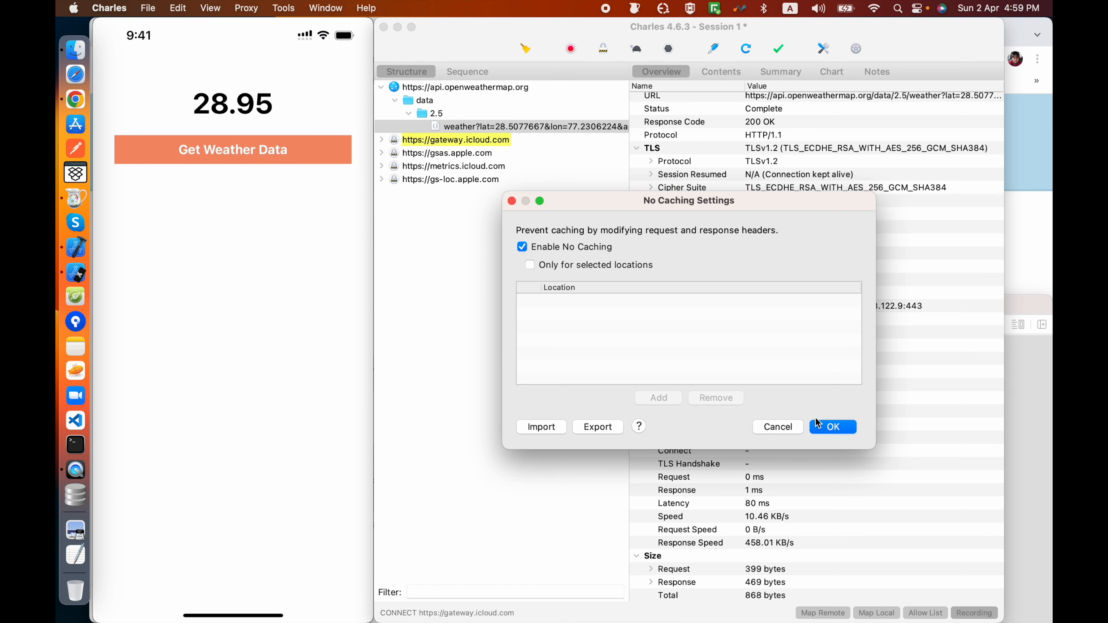
pyautogui.click(819, 426)
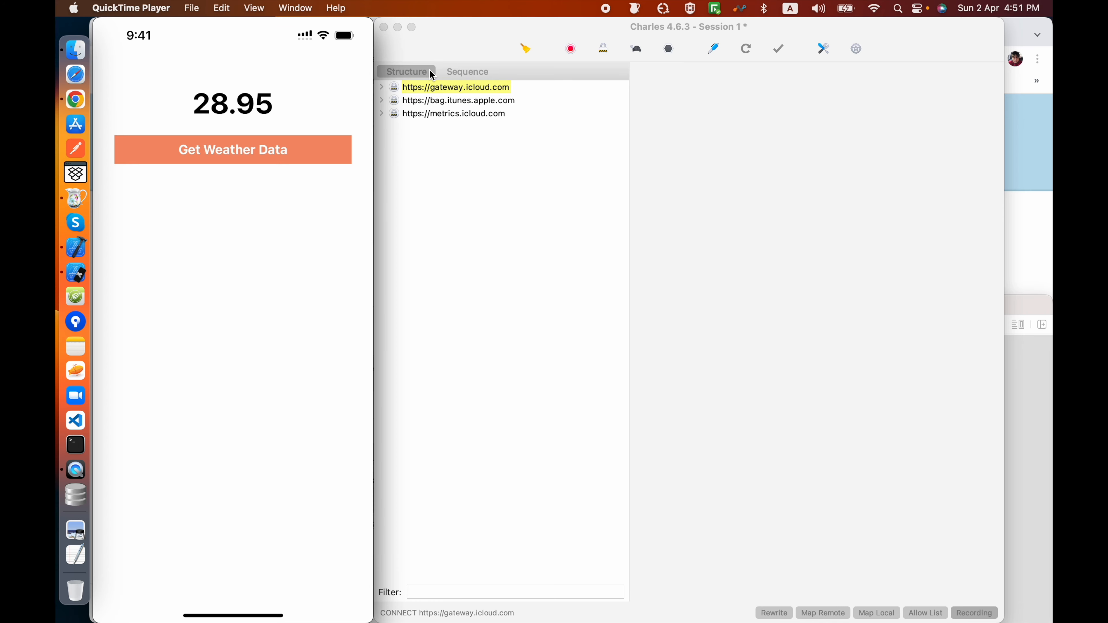
# Step: Browse the captured gateway.icloud.com requests in the chronological Sequence view, then return to the Structure view
pyautogui.click(463, 72)
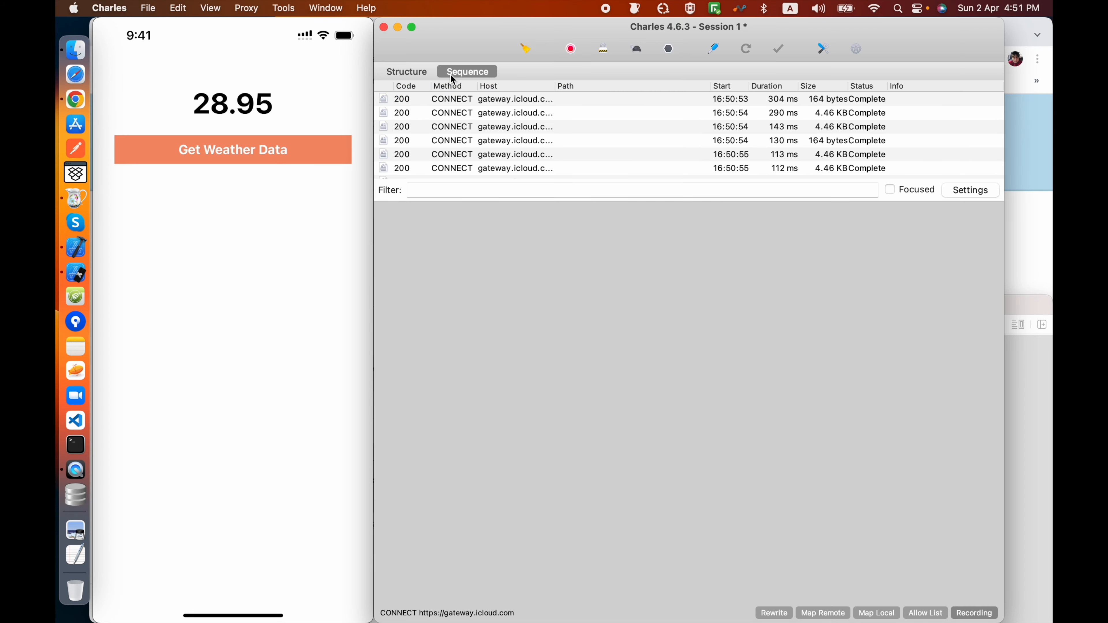
pyautogui.scroll(-5, 538, 155)
pyautogui.scroll(5, 538, 157)
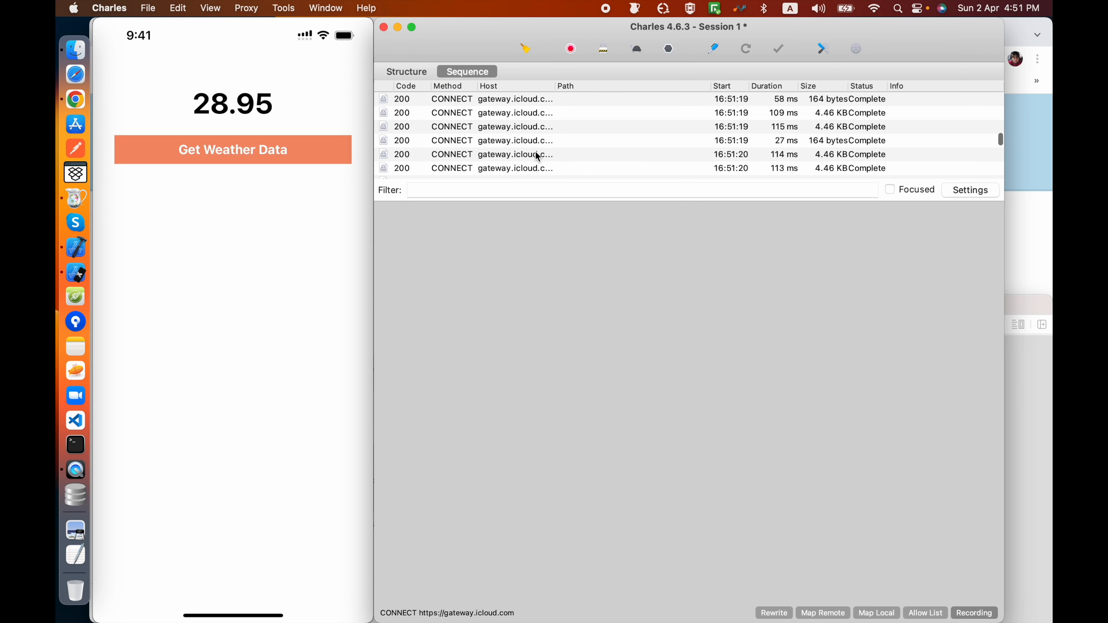
pyautogui.click(497, 142)
pyautogui.click(484, 127)
pyautogui.click(476, 114)
pyautogui.click(406, 74)
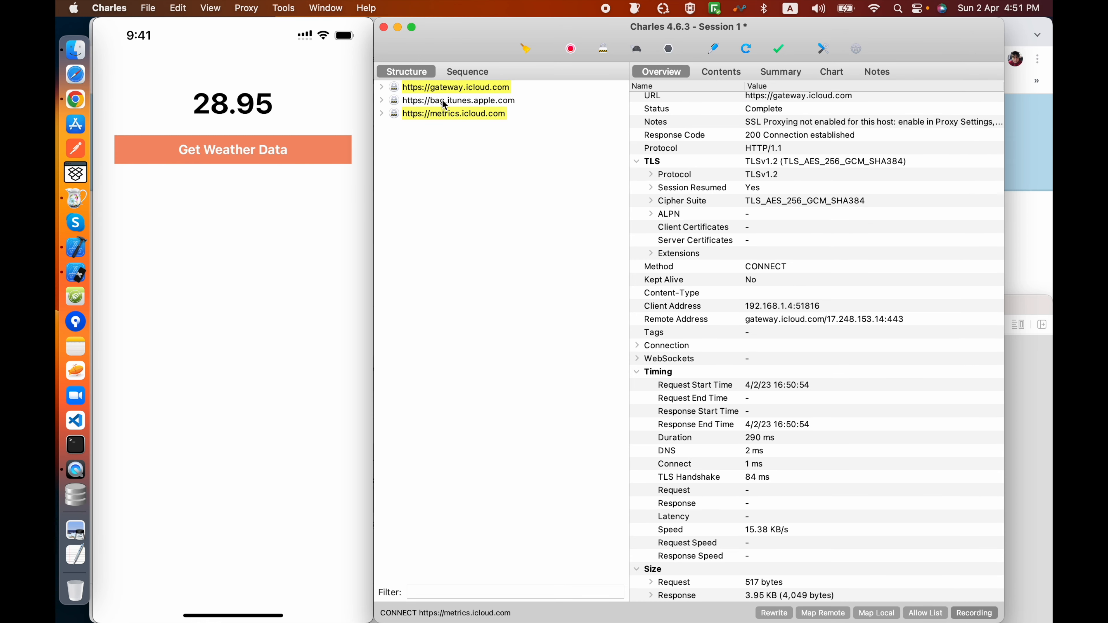
# Step: Expand the api.openweathermap.org host and try filtering the captured hosts by "open", leaving the filter empty at the end
pyautogui.click(446, 101)
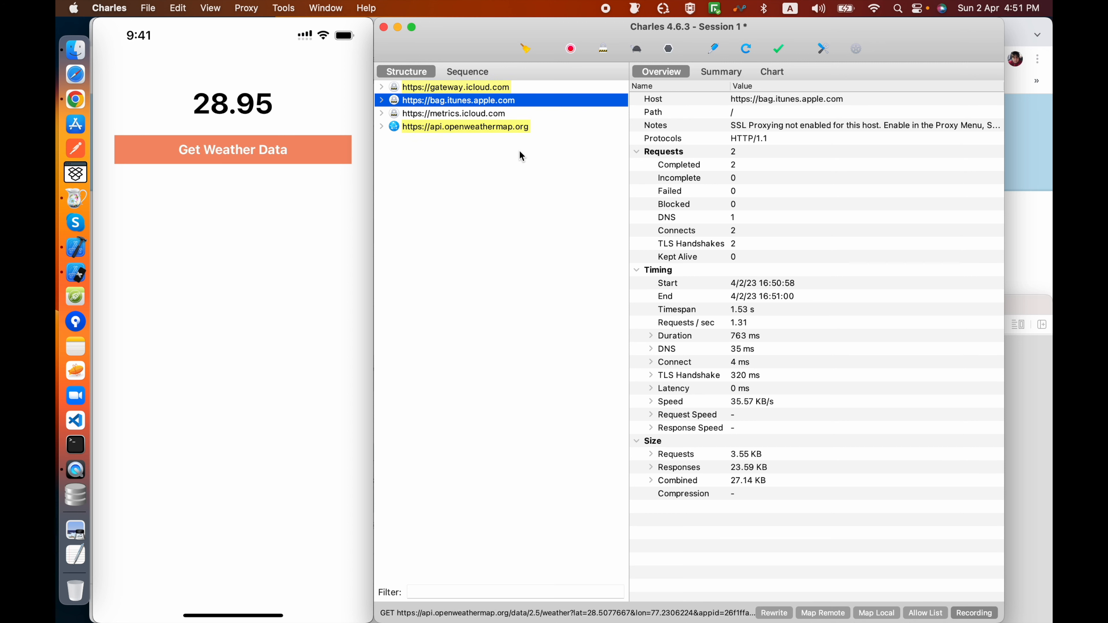
pyautogui.click(382, 127)
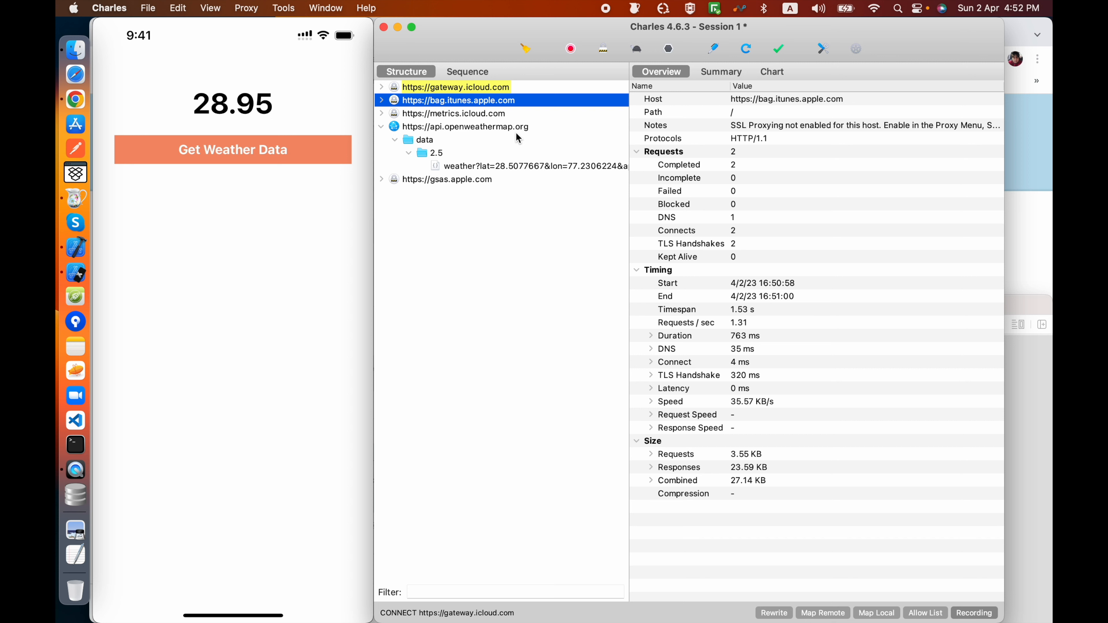
pyautogui.click(500, 591)
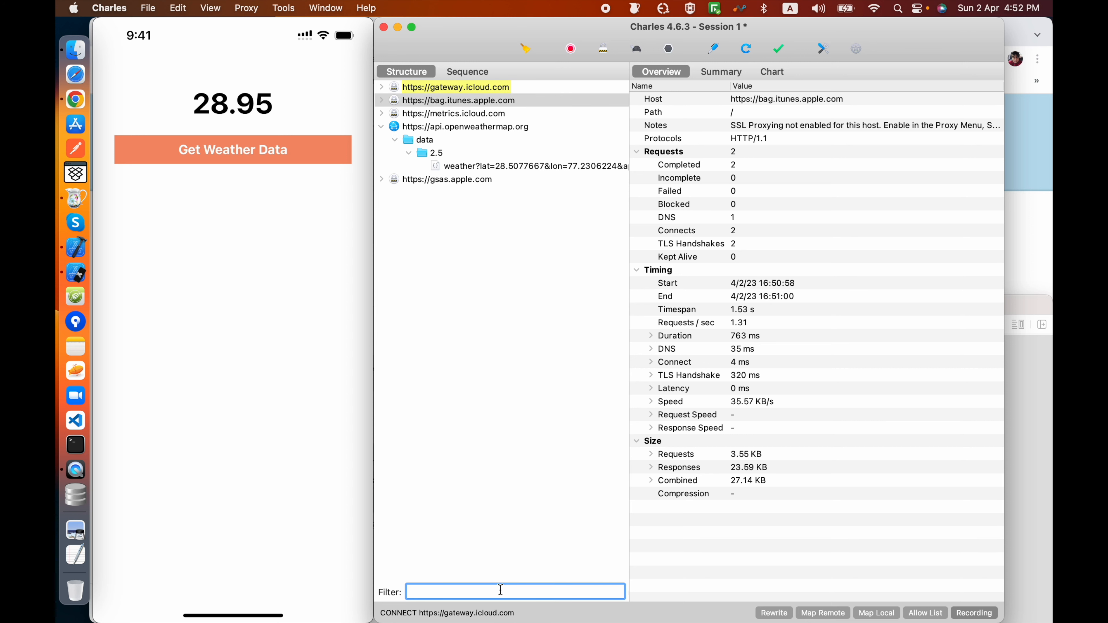
pyautogui.write('open')
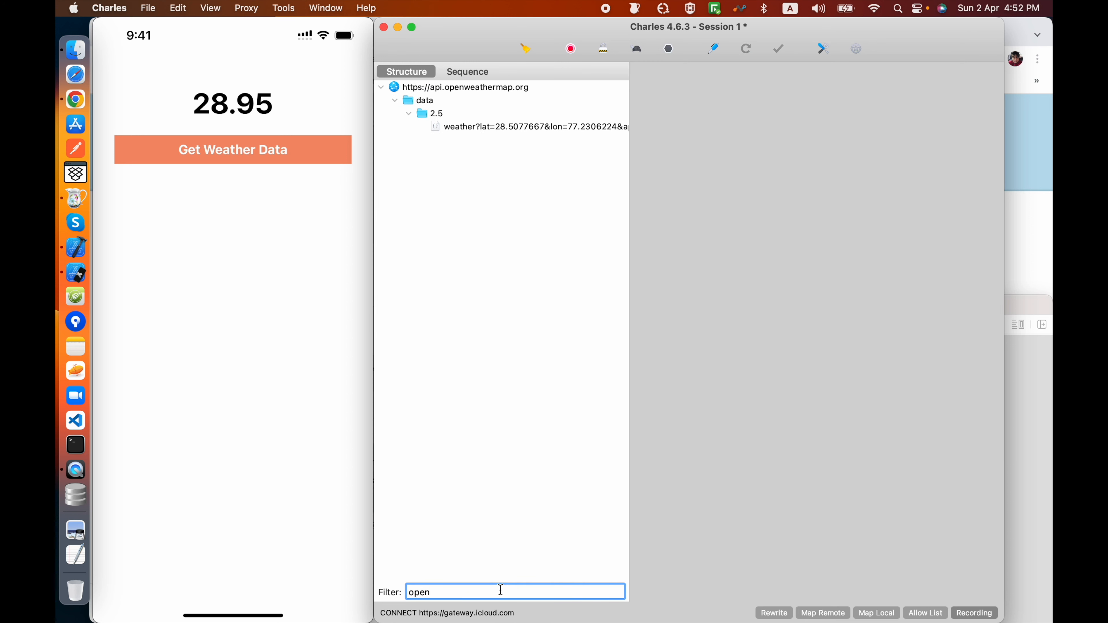
pyautogui.press('BackSpace')
pyautogui.press('BackSpace')
pyautogui.press('BackSpace')
pyautogui.press('BackSpace')
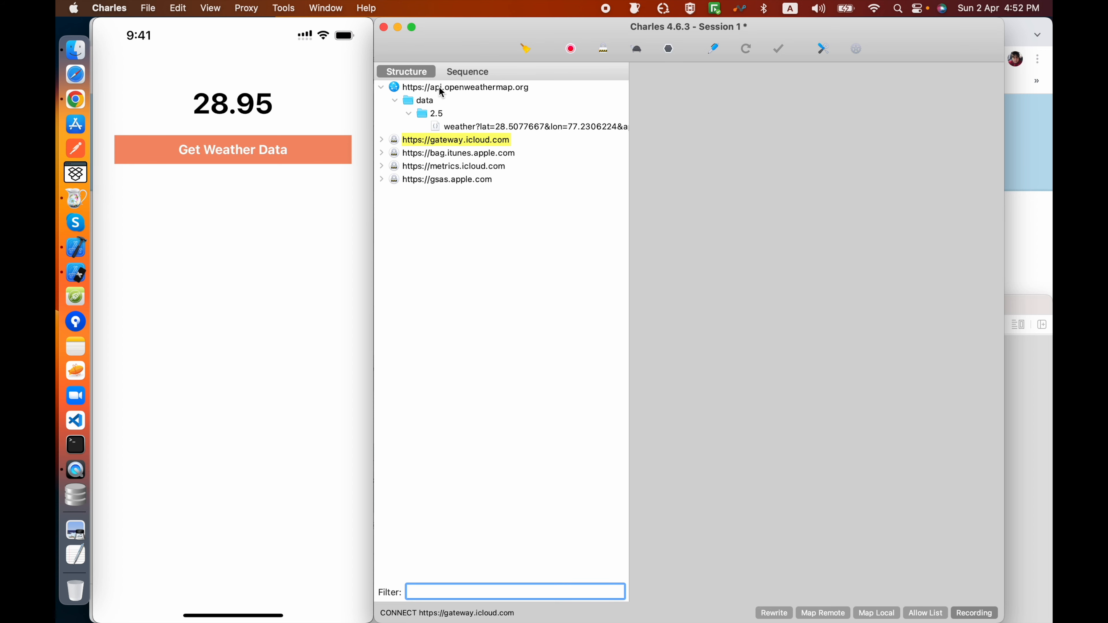
# Step: Focus on the api.openweathermap.org host, check the Other Hosts group, and collapse both entries
pyautogui.click(441, 92)
pyautogui.rightClick(442, 92)
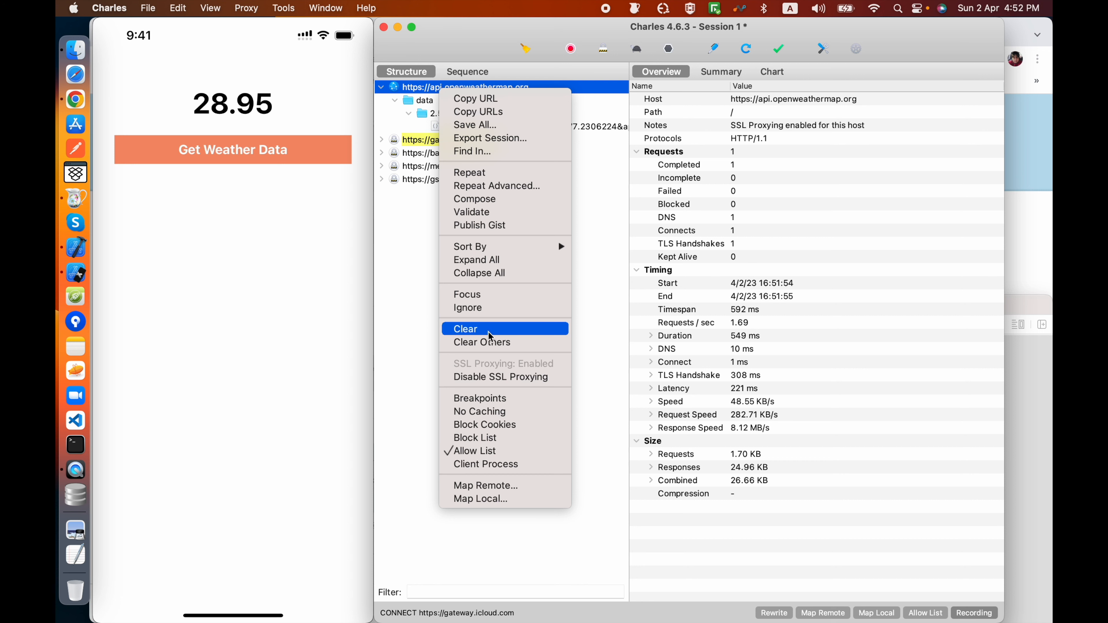
pyautogui.click(475, 299)
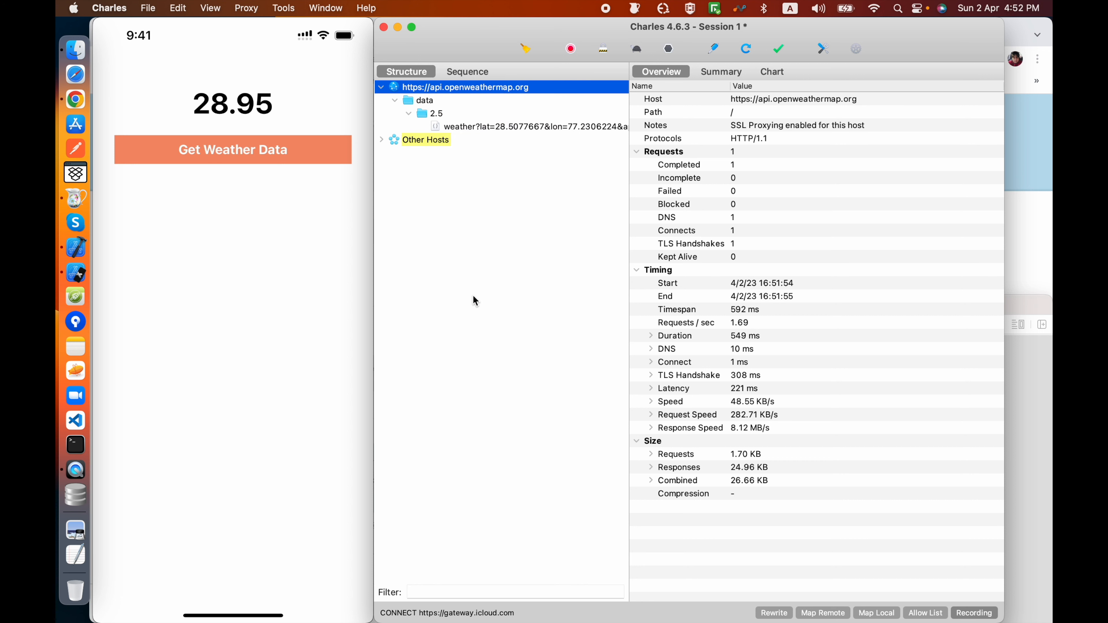
pyautogui.click(382, 139)
pyautogui.click(383, 140)
pyautogui.click(382, 88)
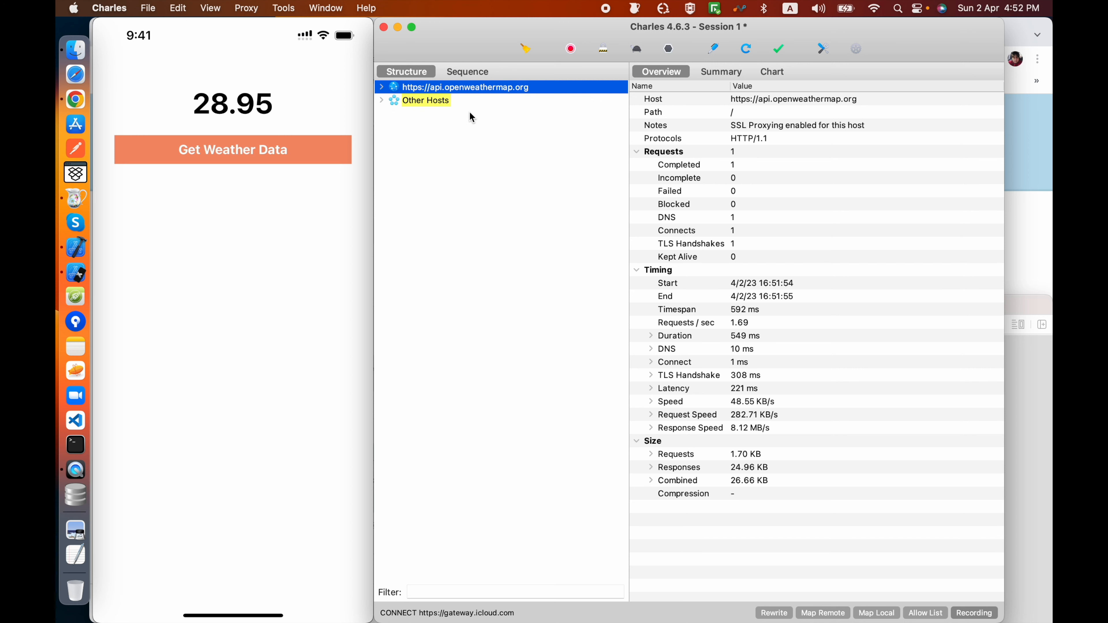
# Step: Clear the session and inspect the newly captured traffic, ending on the weather request under api.openweathermap.org
pyautogui.click(528, 49)
pyautogui.click(533, 50)
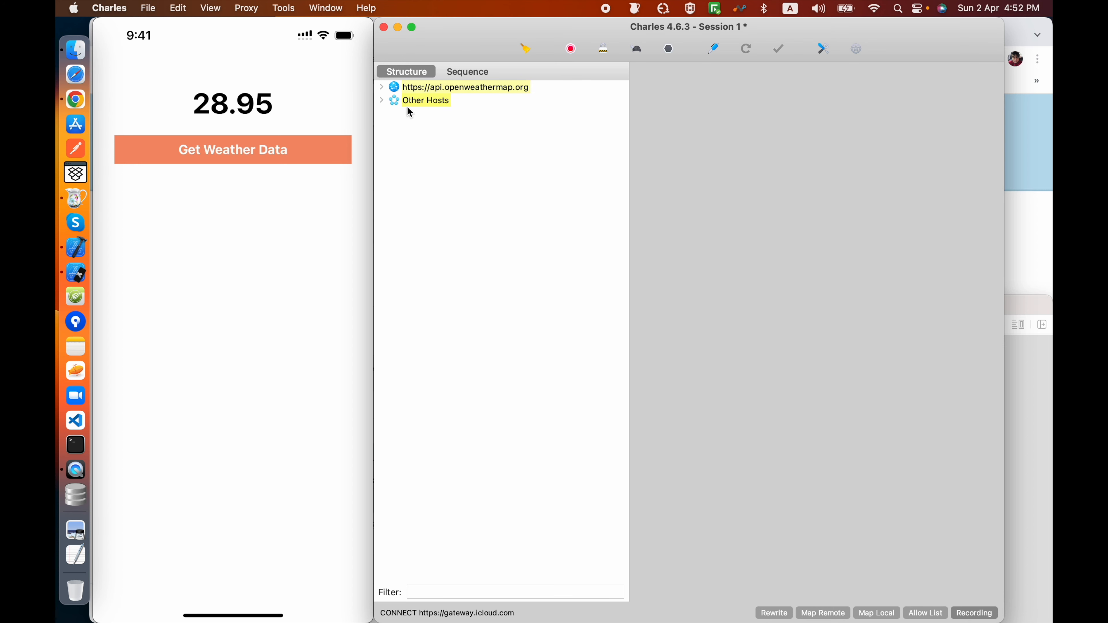
pyautogui.click(382, 101)
pyautogui.click(381, 101)
pyautogui.click(381, 101)
pyautogui.click(382, 101)
pyautogui.click(381, 101)
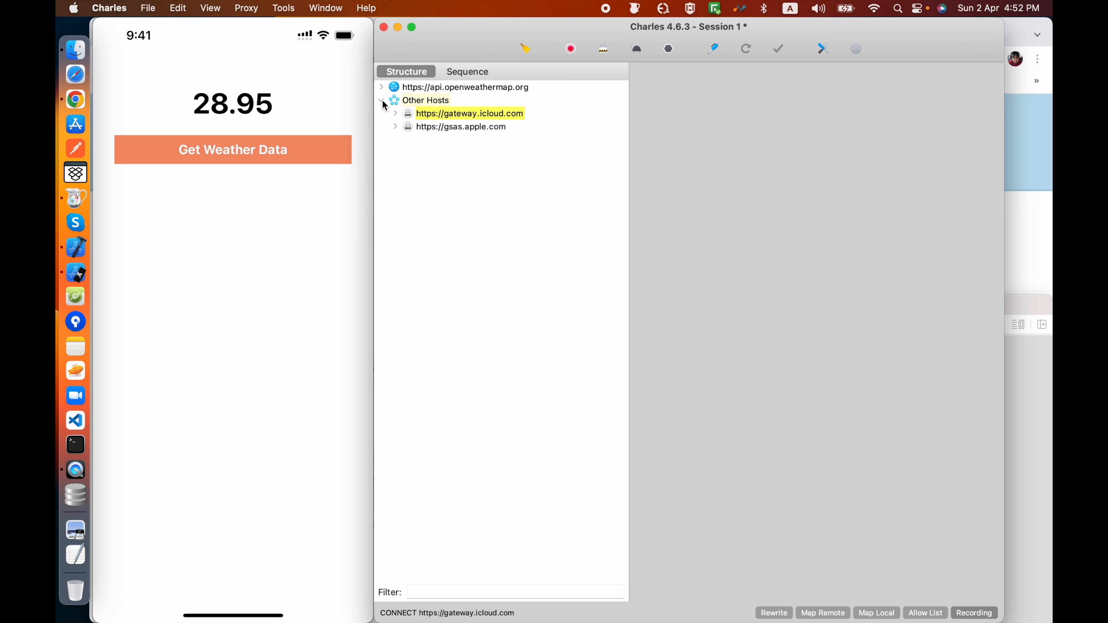
pyautogui.click(381, 101)
pyautogui.click(381, 87)
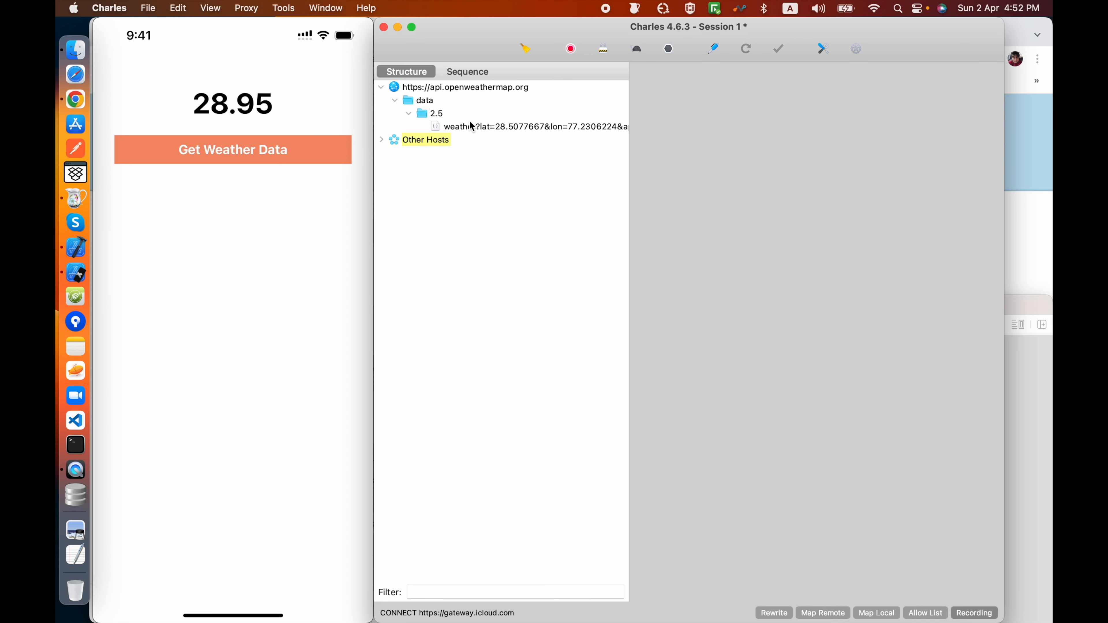
pyautogui.click(474, 127)
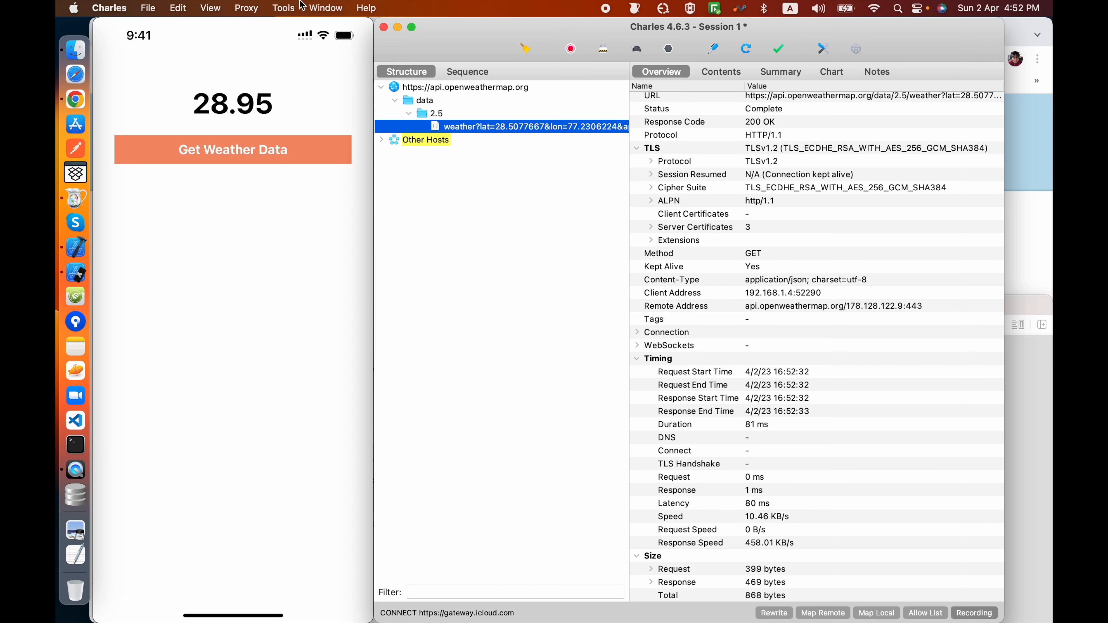
# Step: Review the SSL Proxying Settings and the Map Local Settings, closing both without changes
pyautogui.click(262, 7)
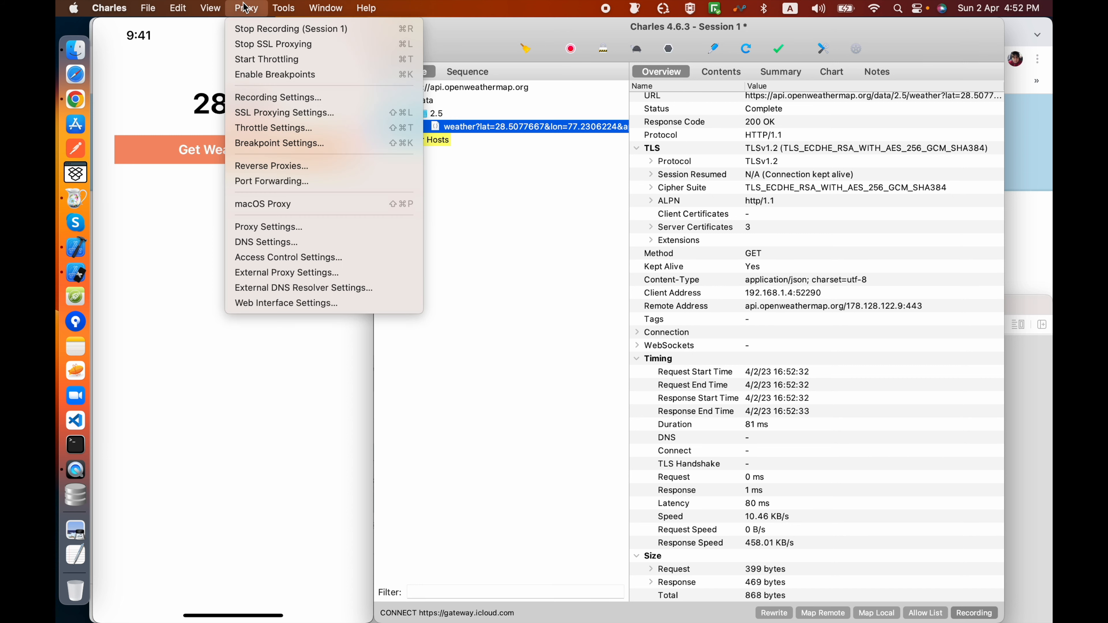
pyautogui.click(275, 114)
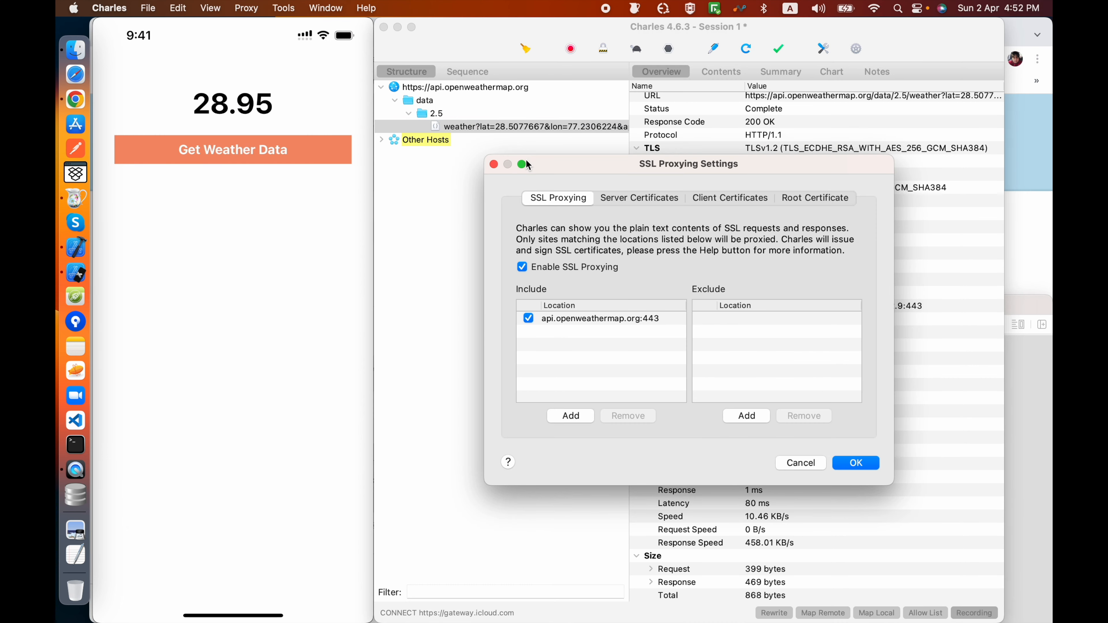
pyautogui.click(495, 165)
pyautogui.click(284, 8)
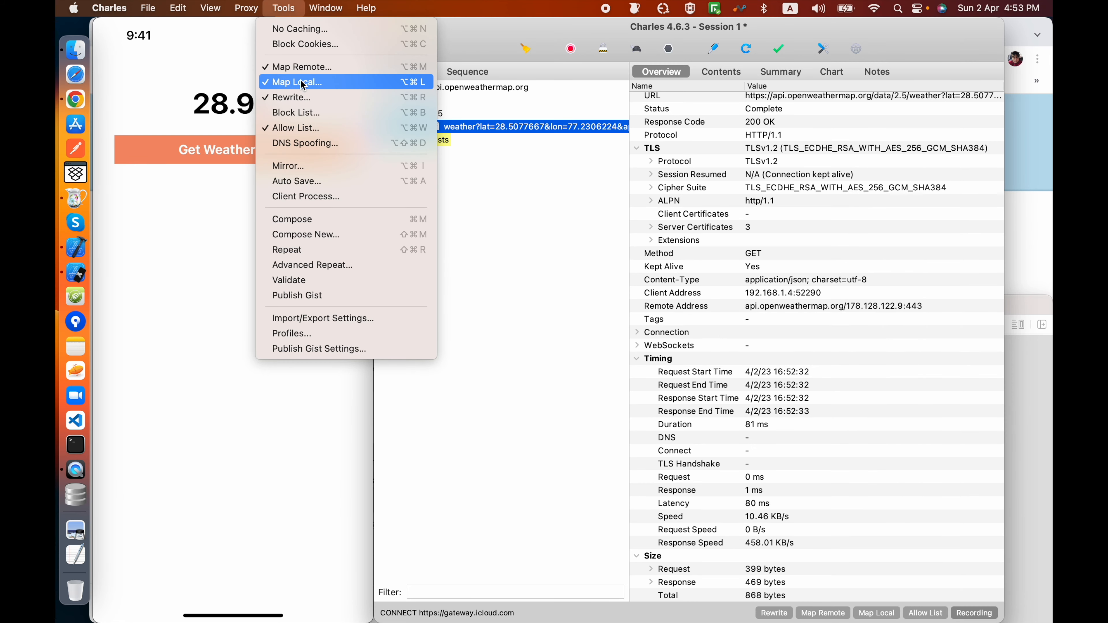
pyautogui.click(512, 215)
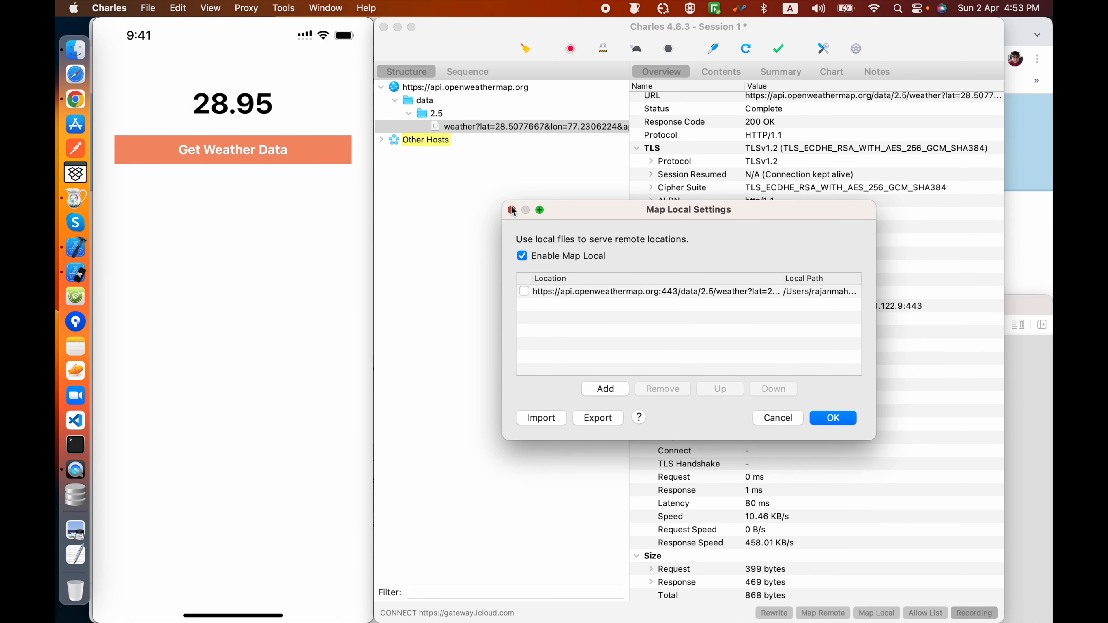
pyautogui.click(510, 210)
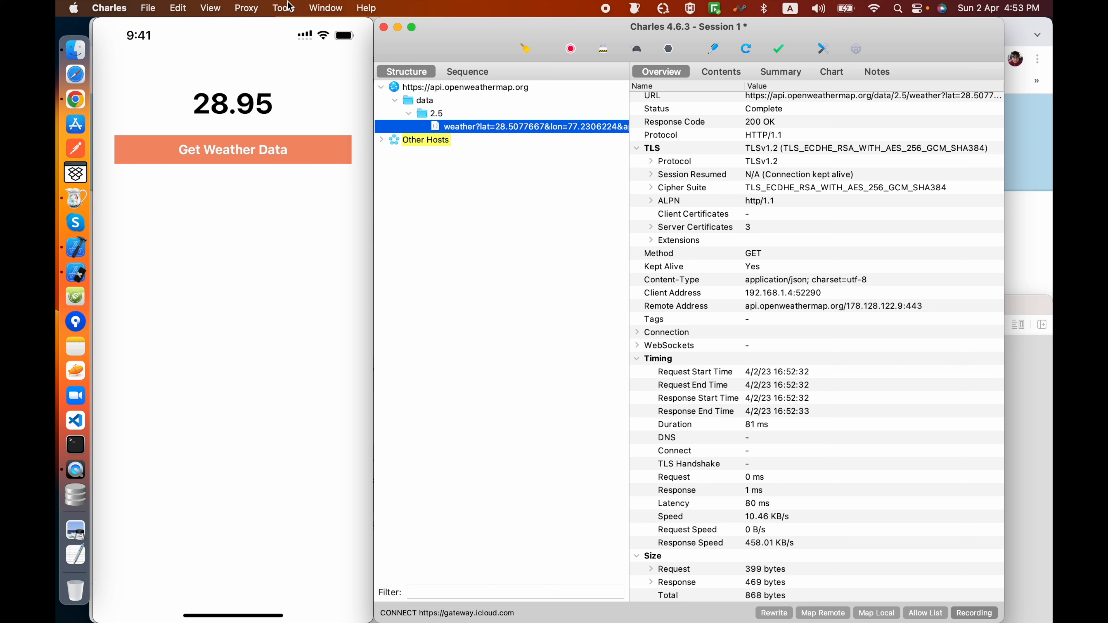
# Step: Open the Import/Export Settings and show the options for exporting
pyautogui.click(244, 7)
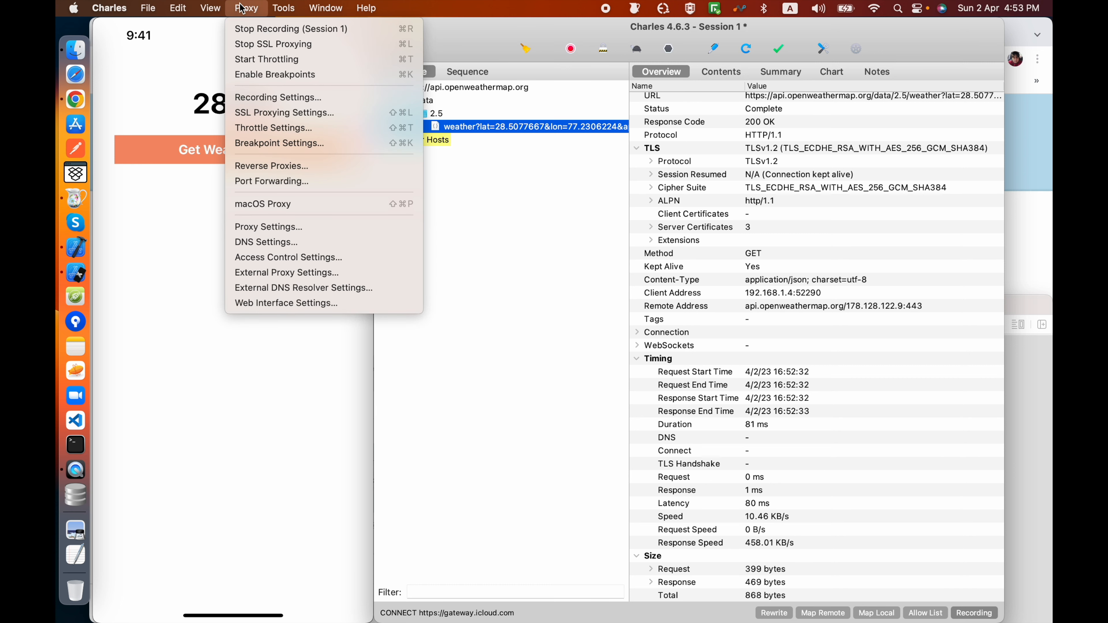
pyautogui.moveTo(277, 12)
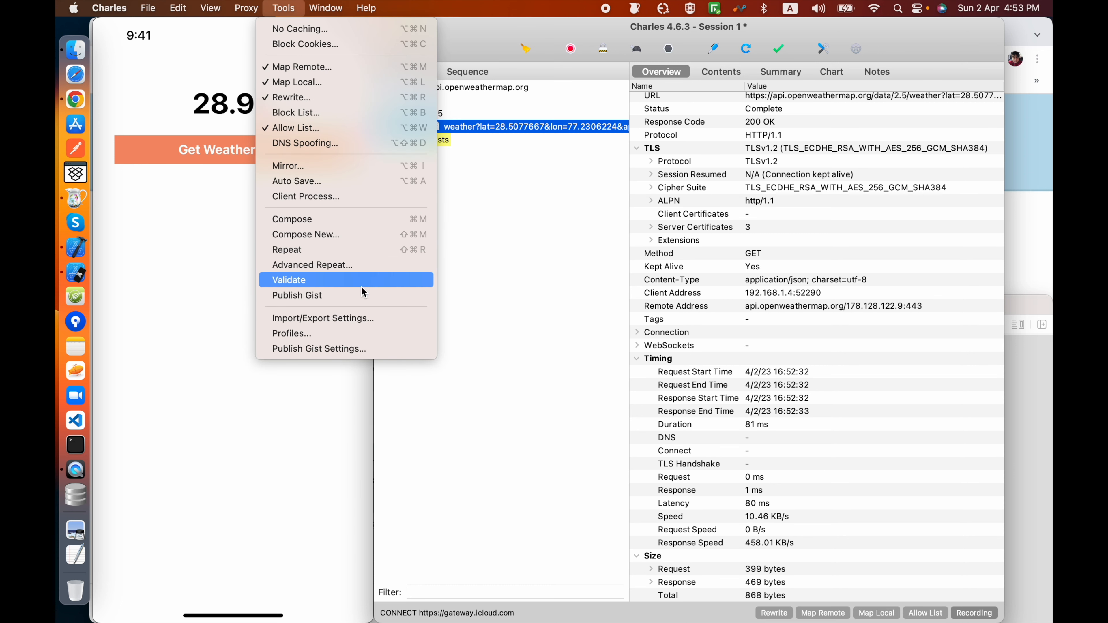
pyautogui.click(348, 320)
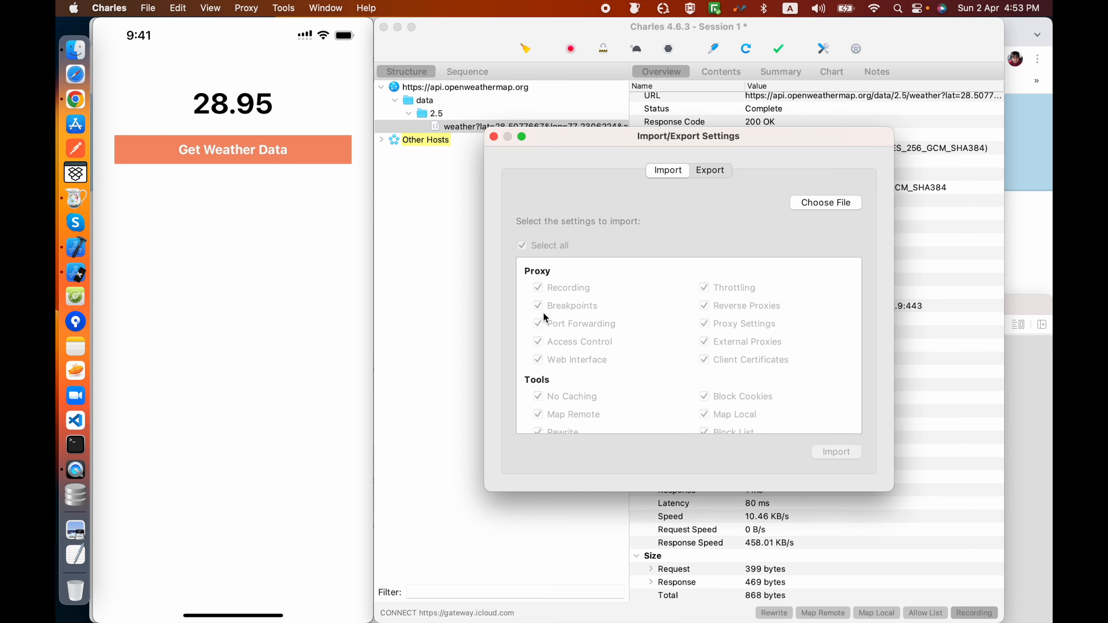
pyautogui.click(699, 176)
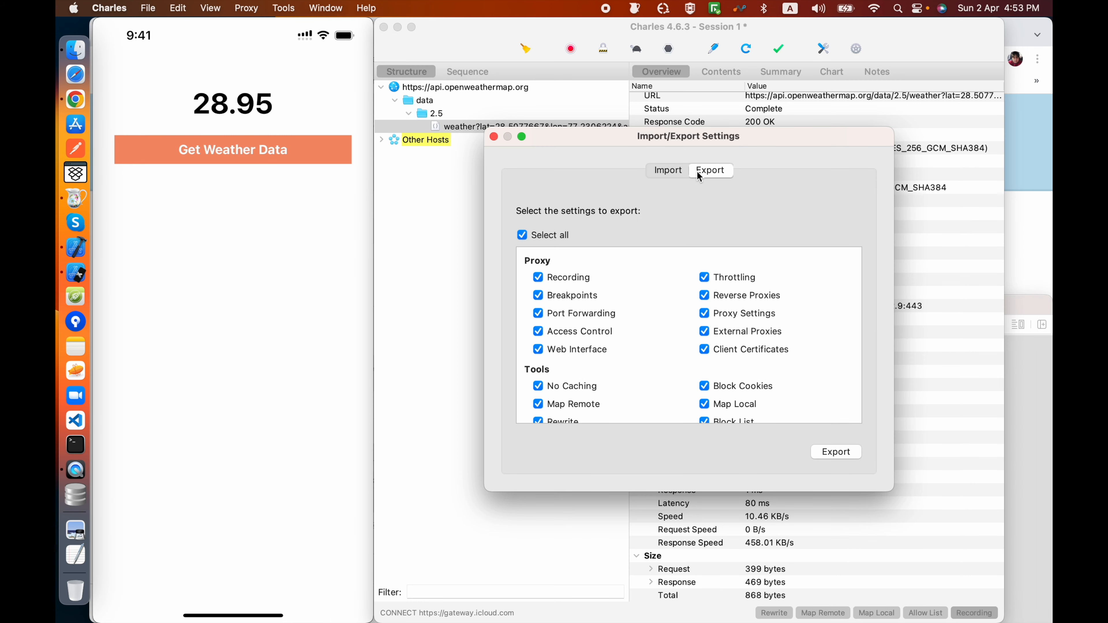
# Step: Review the Proxy, Tools and Preferences categories selected for export
pyautogui.scroll(-5, 654, 306)
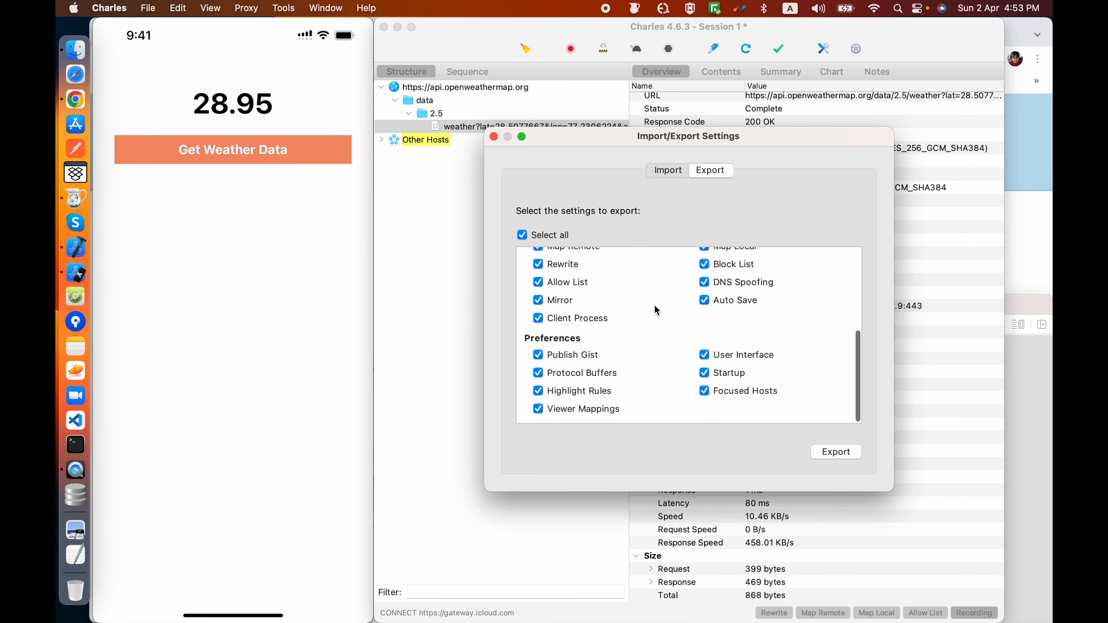
pyautogui.scroll(5, 654, 305)
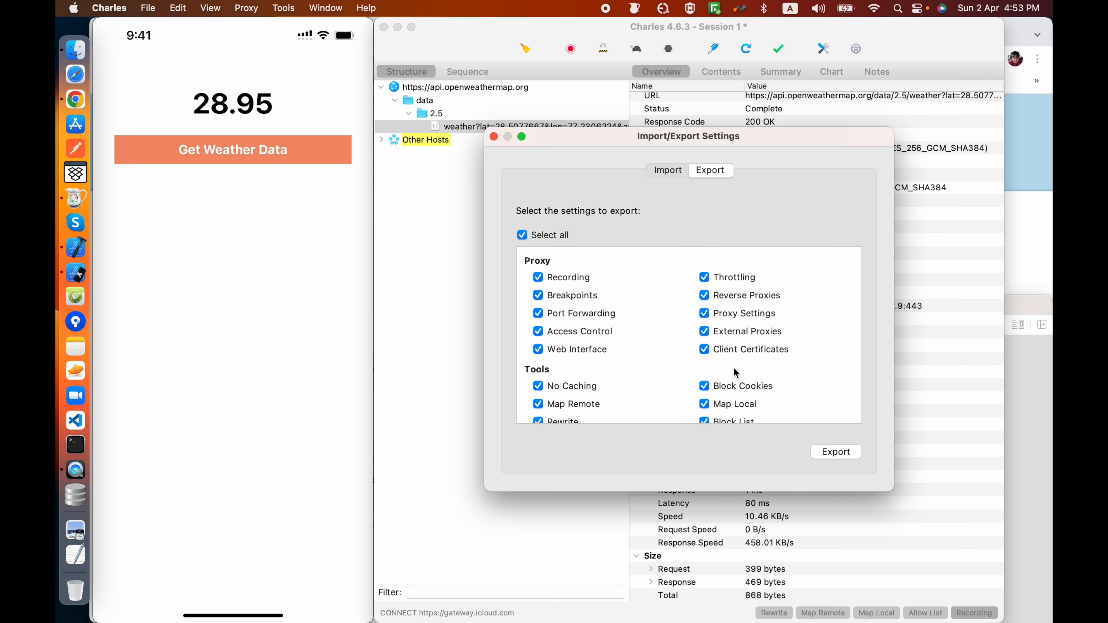
pyautogui.scroll(-4, 713, 359)
pyautogui.scroll(2, 714, 359)
pyautogui.scroll(2, 715, 363)
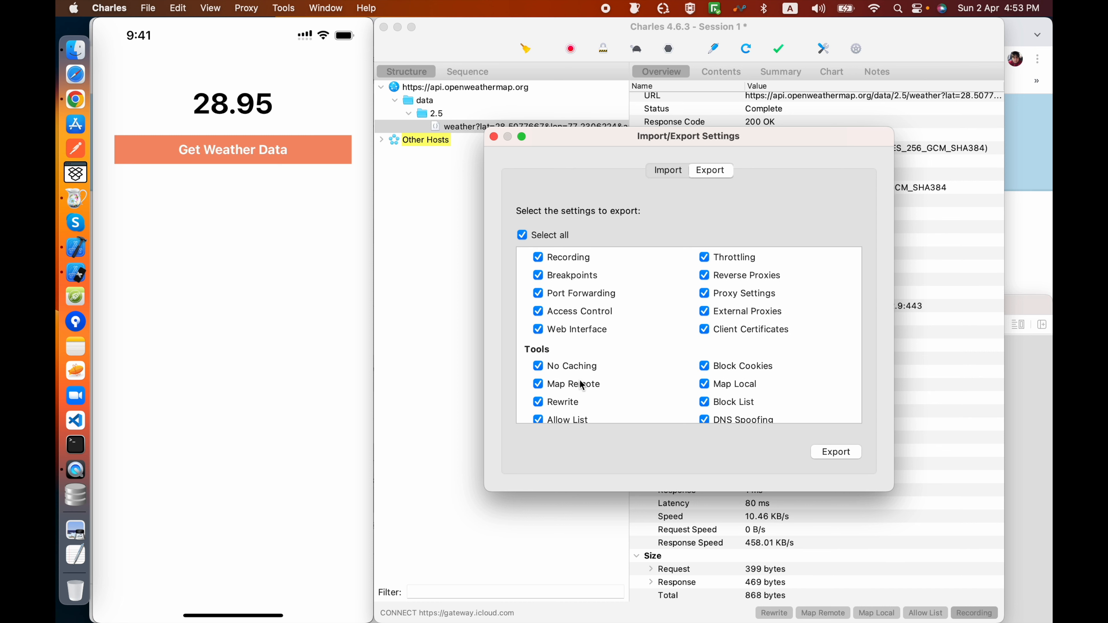
pyautogui.scroll(-5, 675, 388)
pyautogui.scroll(3, 674, 388)
pyautogui.scroll(-1, 674, 388)
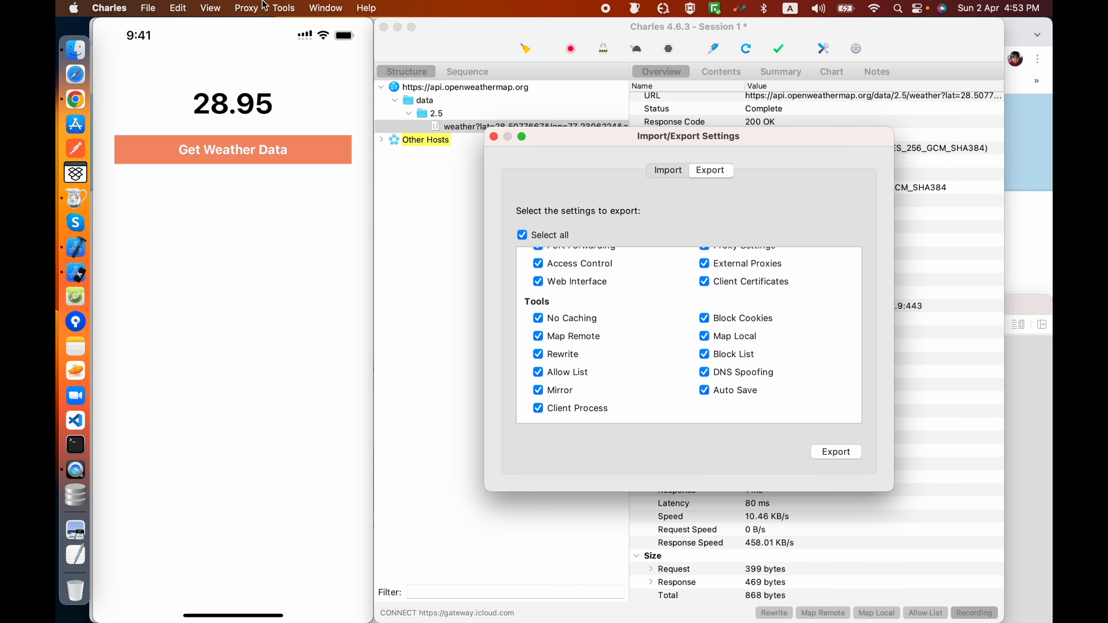
pyautogui.scroll(3, 666, 335)
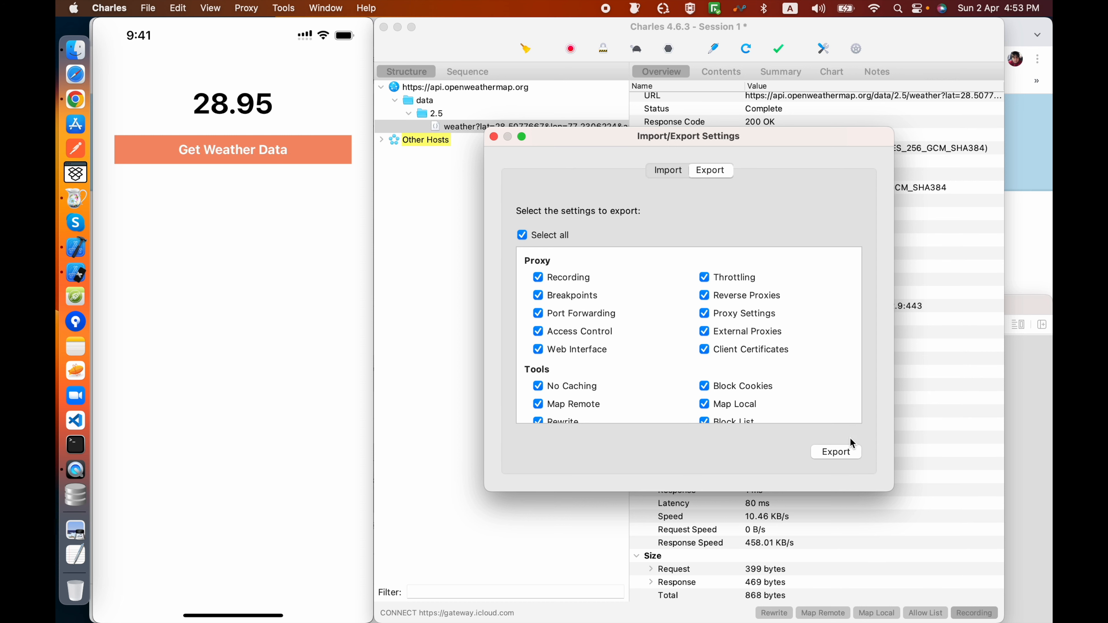
# Step: Export all selected settings to the Desktop as "My Charles Settings.xml"
pyautogui.click(834, 448)
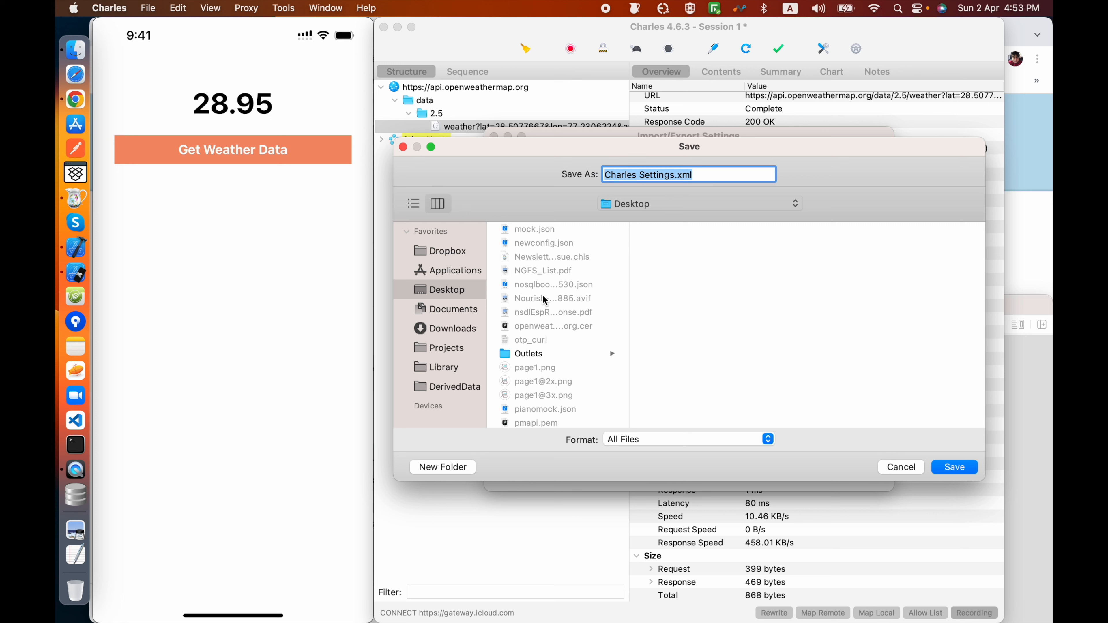
pyautogui.doubleClick(623, 173)
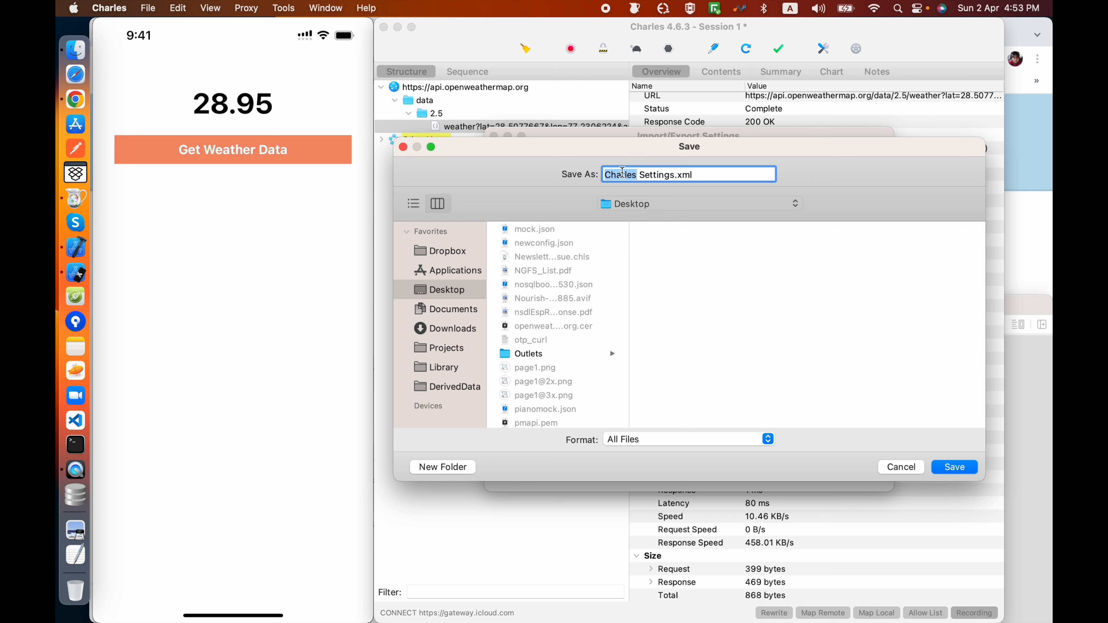
pyautogui.write('My Cjar')
pyautogui.press('BackSpace')
pyautogui.press('BackSpace')
pyautogui.press('BackSpace')
pyautogui.write('ha')
pyautogui.write('l')
pyautogui.press('BackSpace')
pyautogui.write('rles')
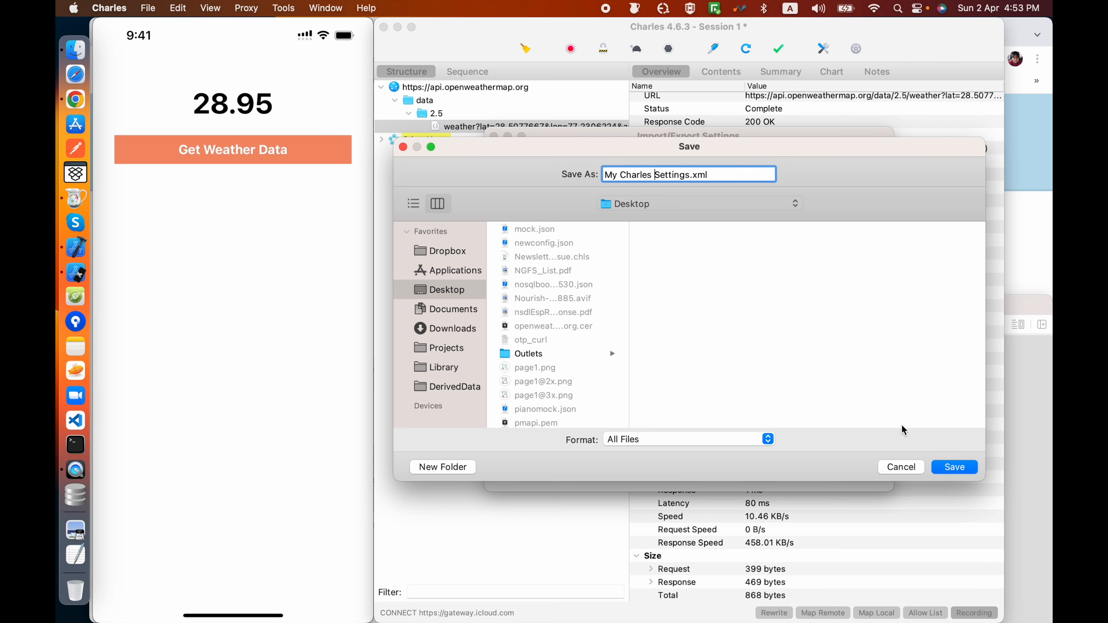
pyautogui.click(954, 467)
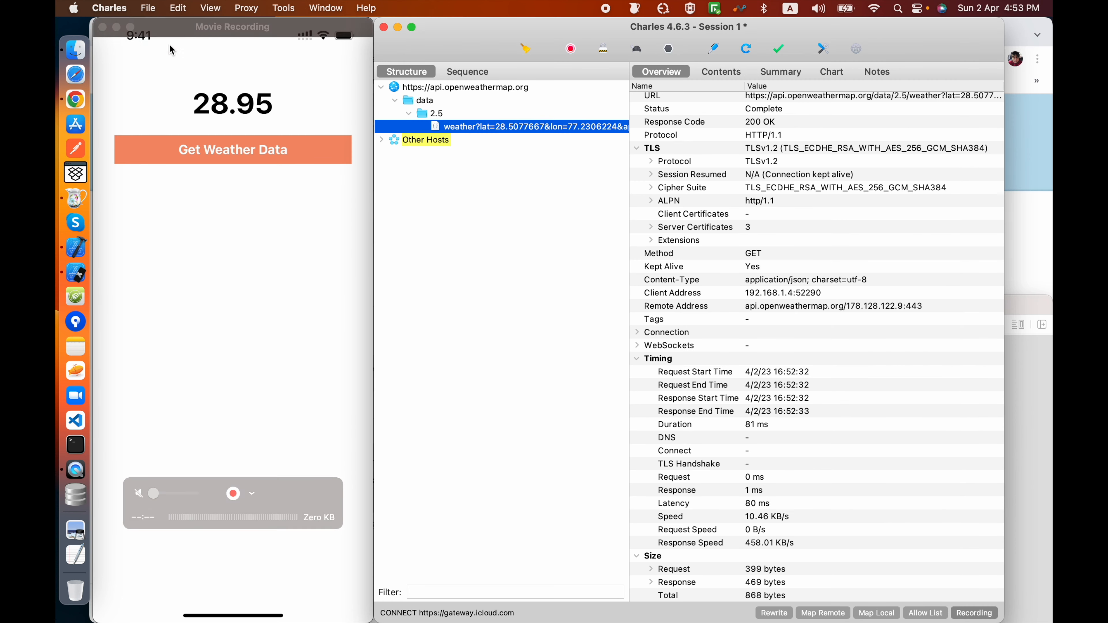
# Step: Switch to Finder, locate "My Charles Settings.xml" on the Desktop, and open it with TextEdit
pyautogui.click(75, 50)
pyautogui.click(320, 234)
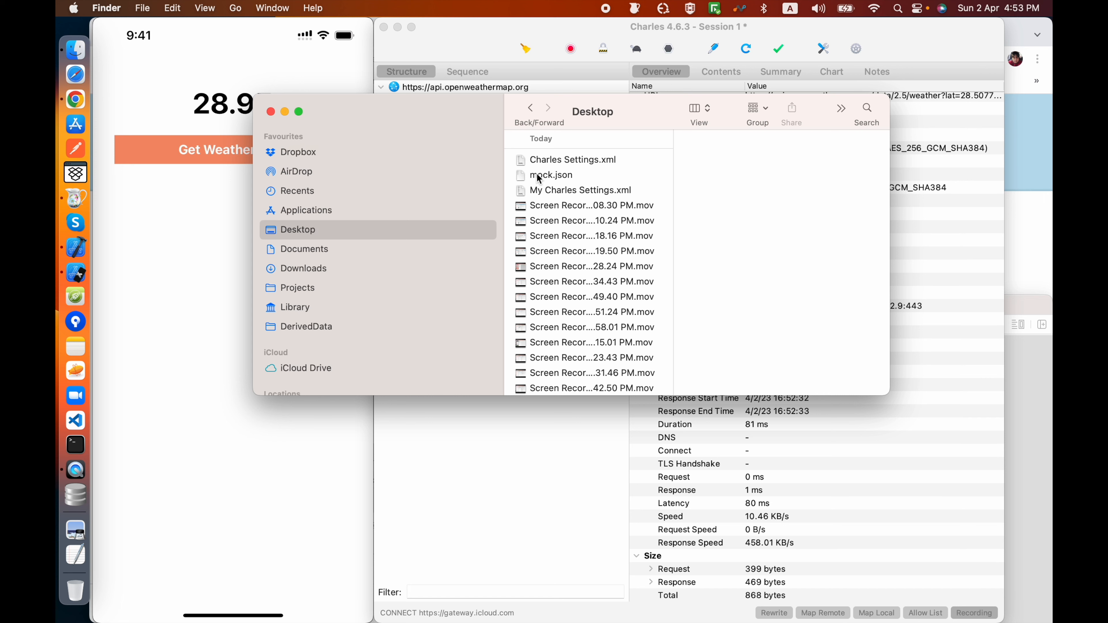
pyautogui.click(547, 158)
pyautogui.scroll(-1, 556, 227)
pyautogui.write('my')
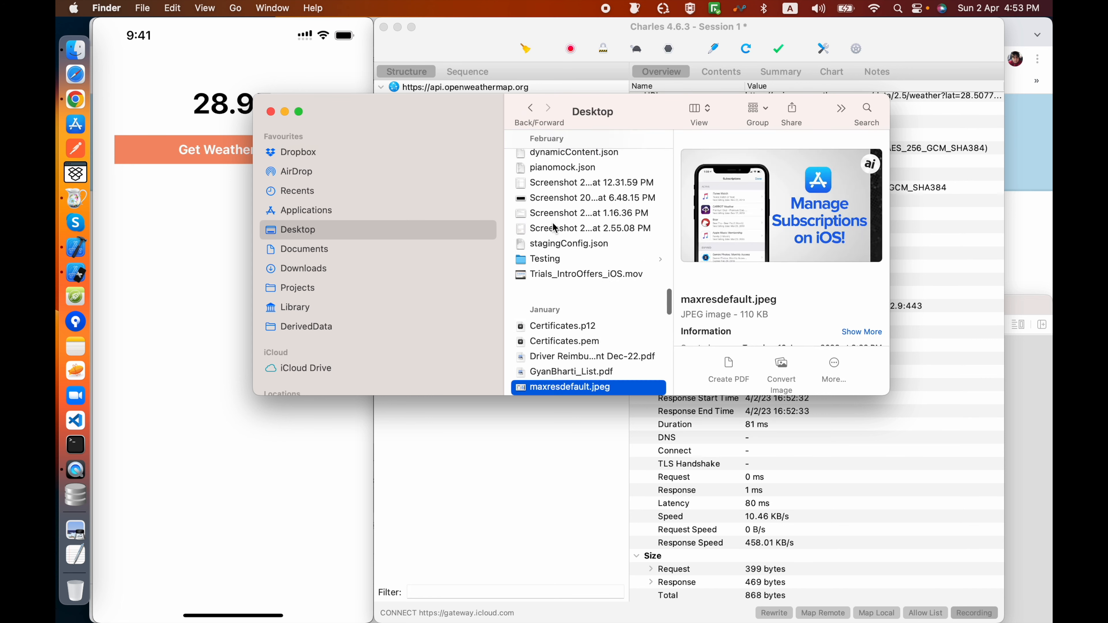
pyautogui.rightClick(559, 160)
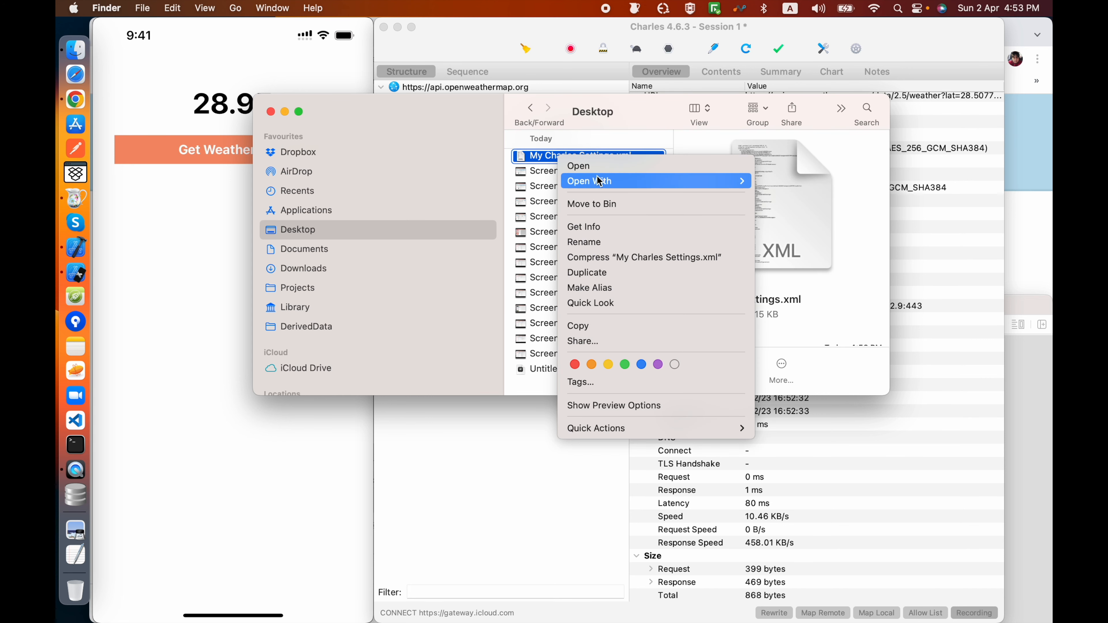
pyautogui.moveTo(600, 181)
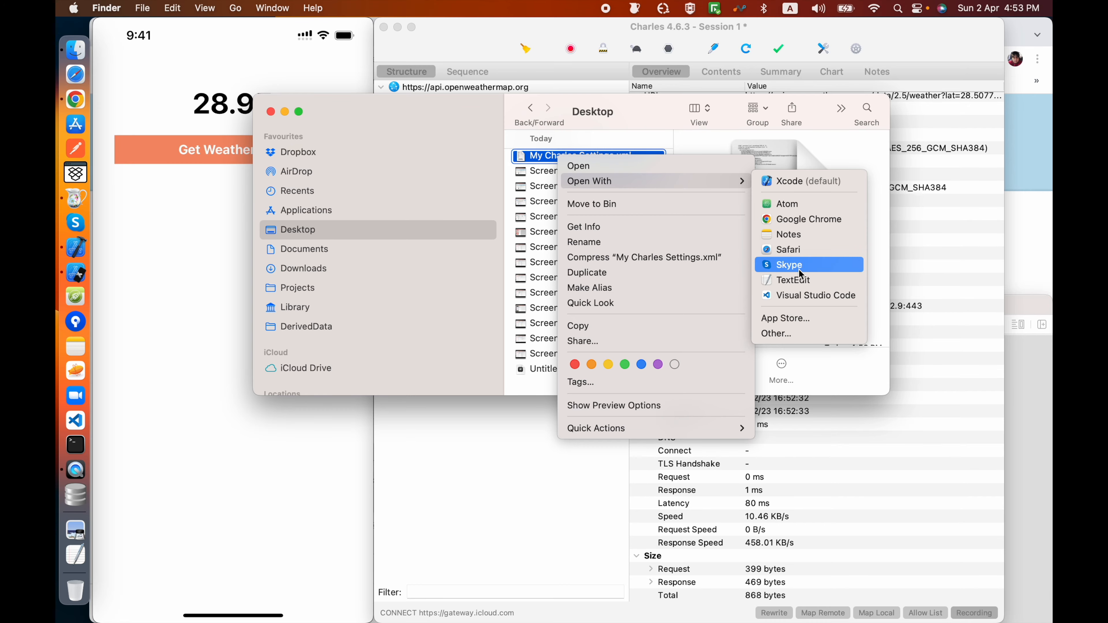
pyautogui.click(793, 280)
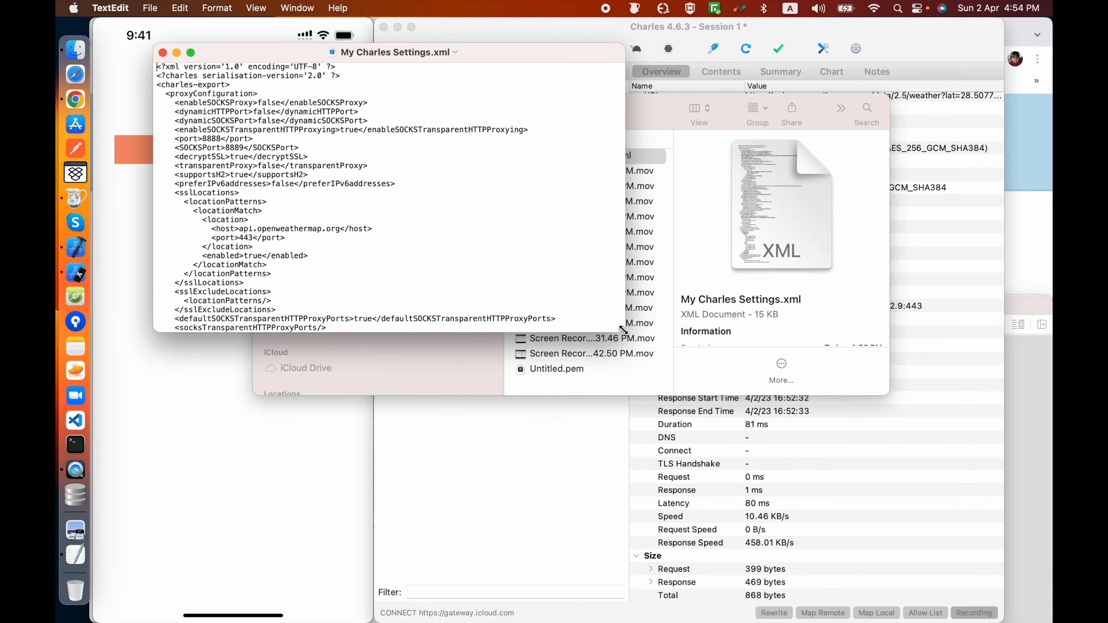
# Step: Enlarge the "My Charles Settings.xml" window and look through the exported XML
pyautogui.doubleClick(623, 331)
pyautogui.scroll(-15, 640, 512)
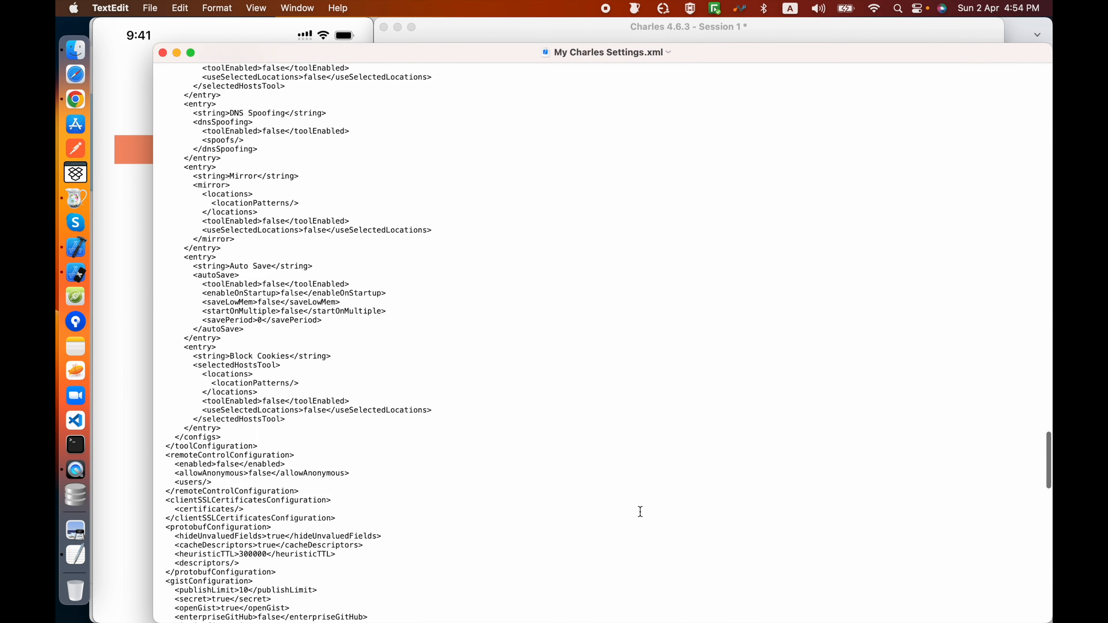
pyautogui.scroll(20, 641, 511)
pyautogui.click(483, 478)
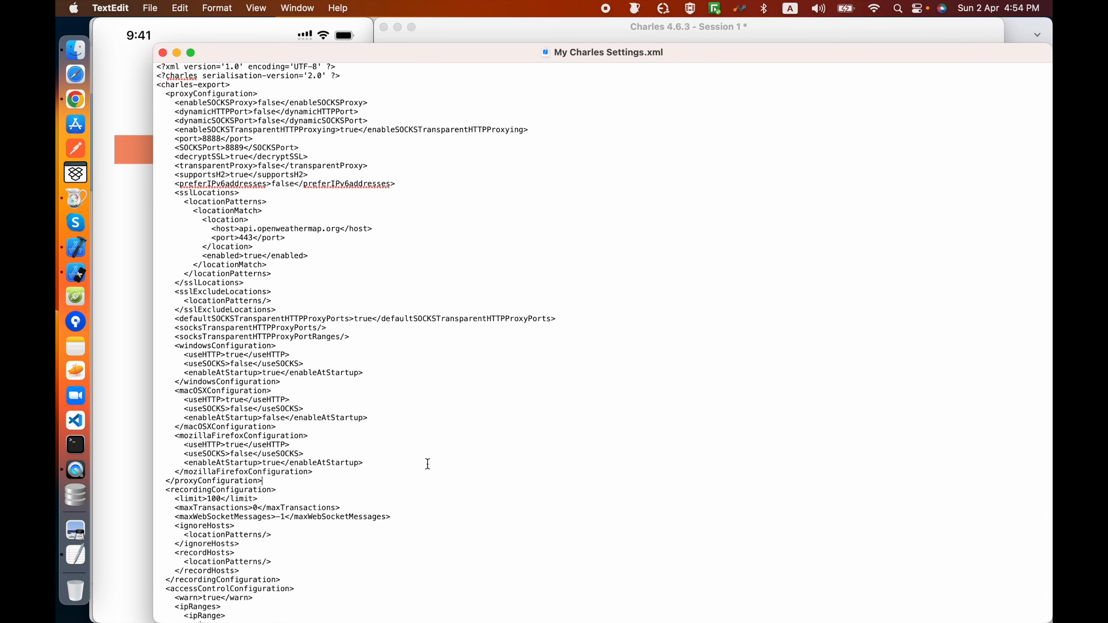
# Step: Search the XML for "maplocal" and highlight the Map Local mapping block
pyautogui.press('super+f')
pyautogui.write('maplocal')
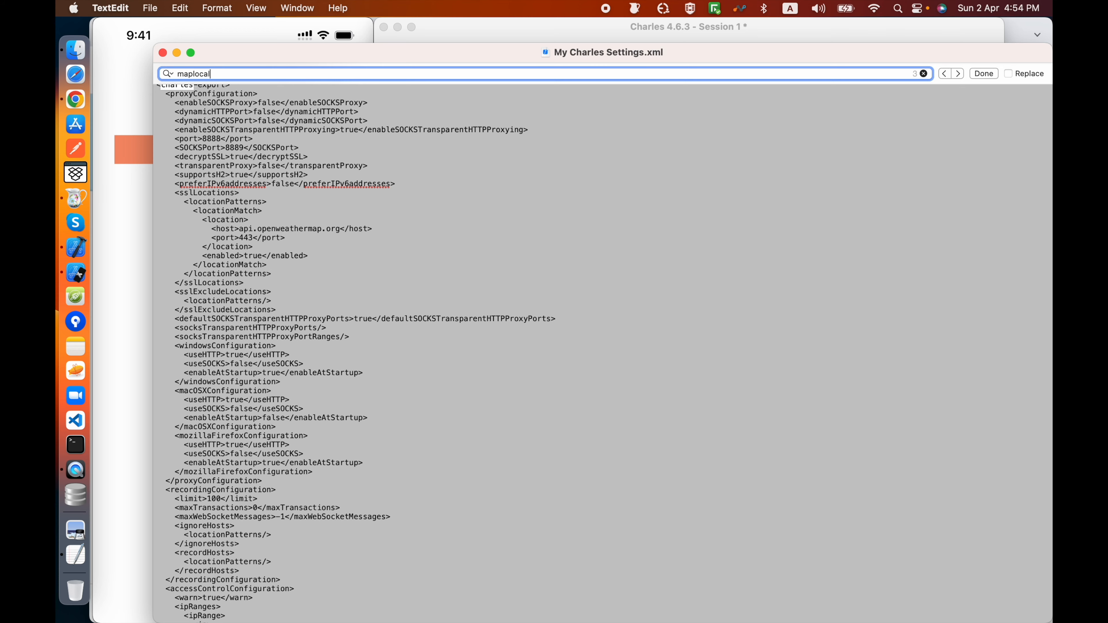
pyautogui.press('Return')
pyautogui.scroll(-5, 316, 444)
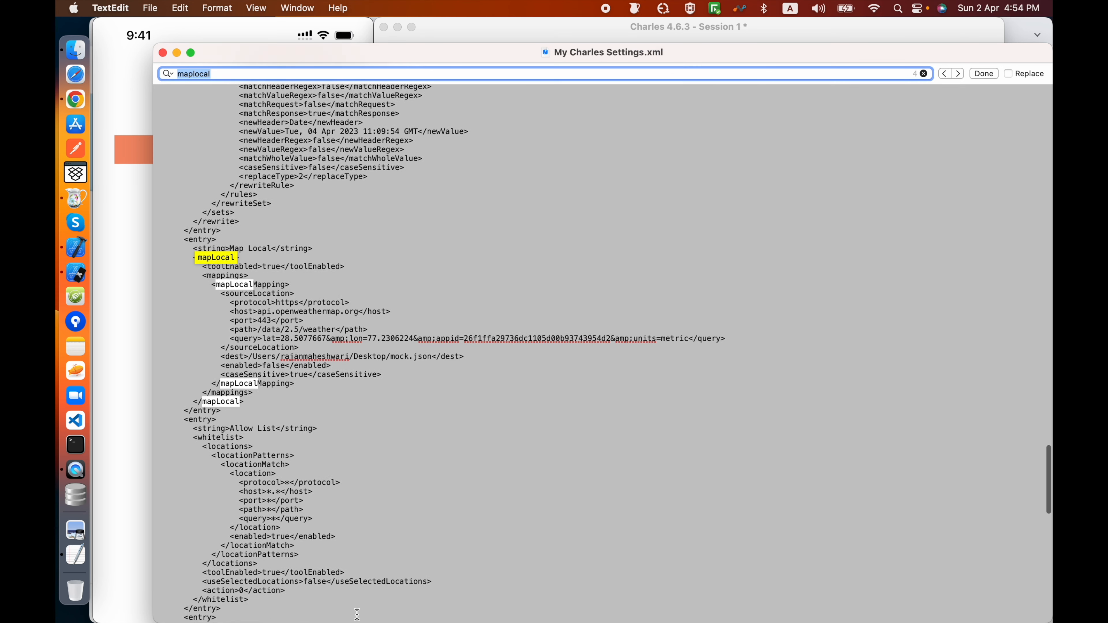
pyautogui.moveTo(235, 245); pyautogui.dragTo(345, 342)
# Step: Search the XML for "map" and step through the matches to the Map Remote entry
pyautogui.press('cmd+f')
pyautogui.write('mapr')
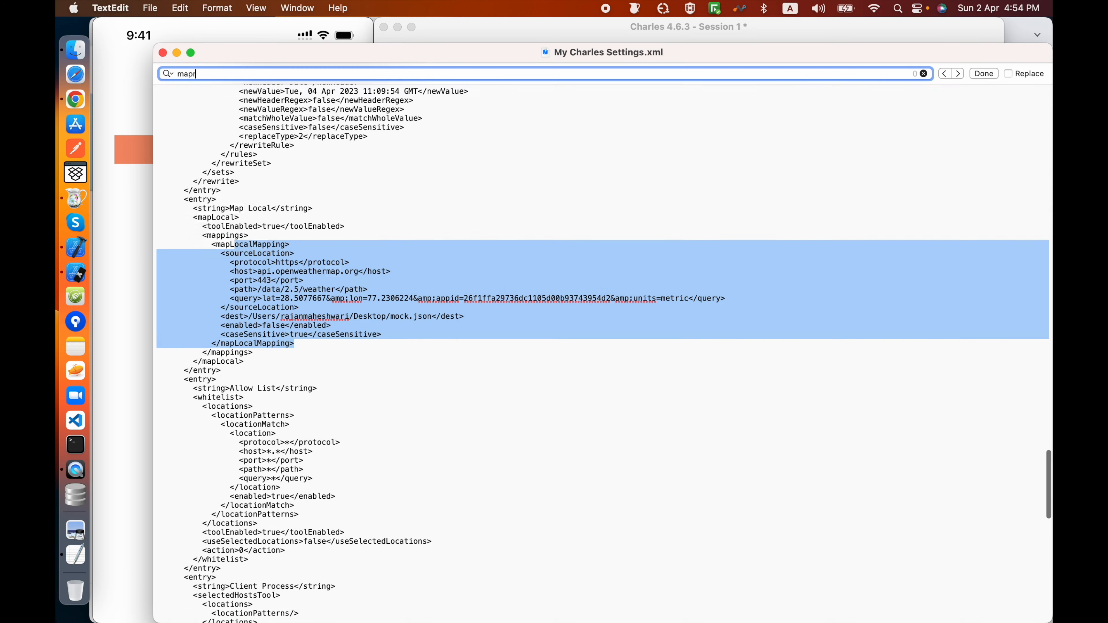
pyautogui.press('BackSpace')
pyautogui.press('Return')
pyautogui.press('Return')
pyautogui.press('Return')
pyautogui.press('Return')
pyautogui.press('Return')
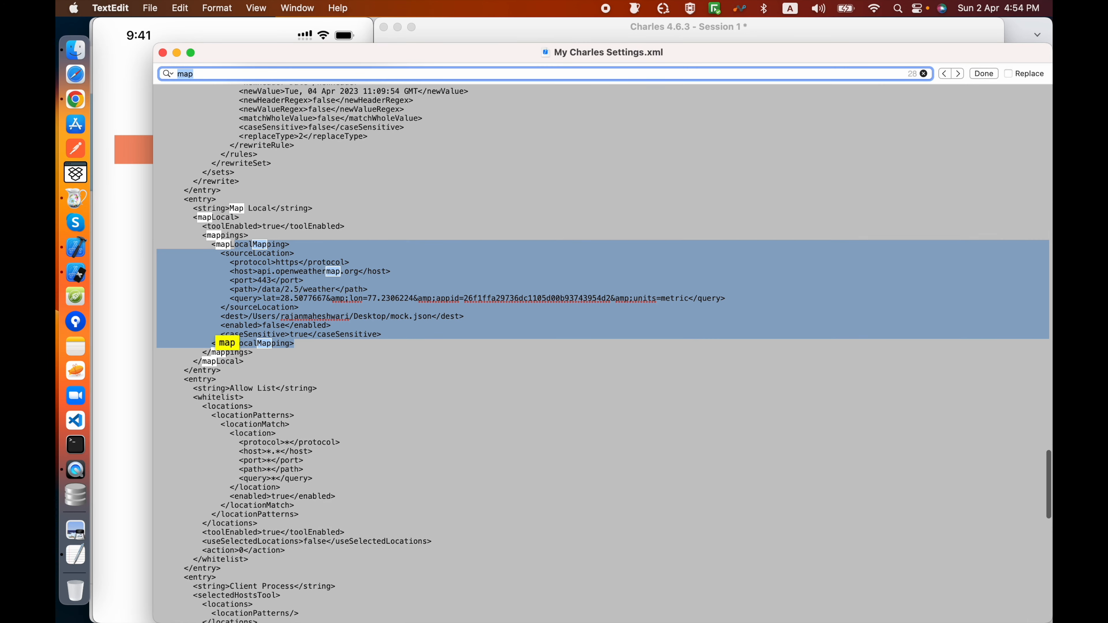
pyautogui.press('Return')
pyautogui.press('Right')
pyautogui.scroll(-20, 310, 392)
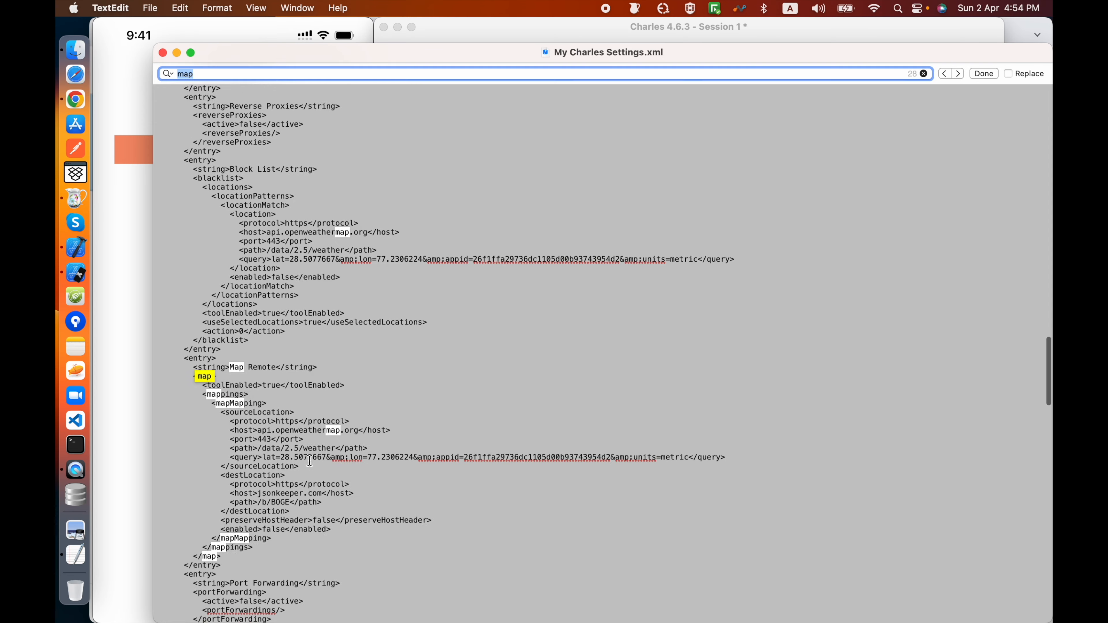
# Step: Highlight the Map Remote source location and the destination host jsonkeeper.com, and close the XML file
pyautogui.click(308, 458)
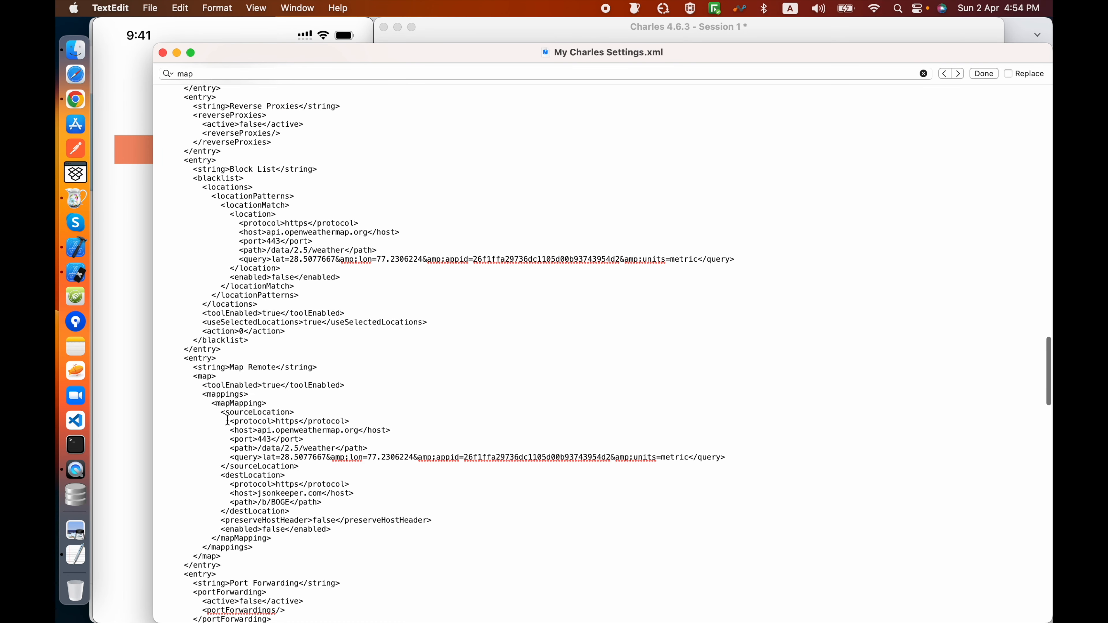
pyautogui.moveTo(406, 445); pyautogui.dragTo(471, 457)
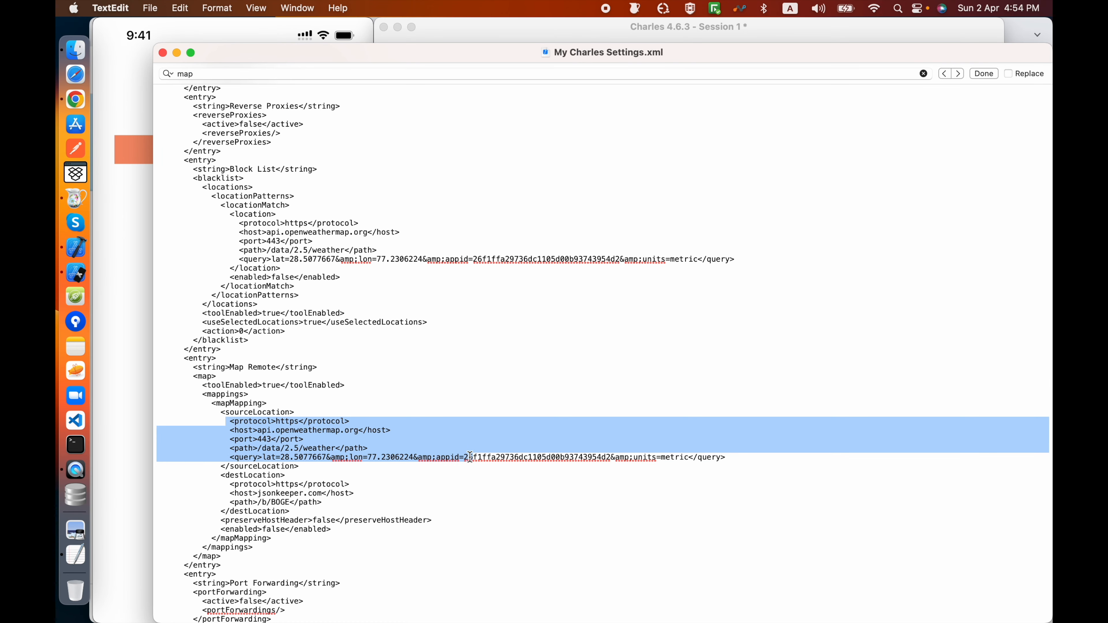
pyautogui.moveTo(227, 484); pyautogui.dragTo(371, 510)
pyautogui.click(275, 495)
pyautogui.doubleClick(274, 496)
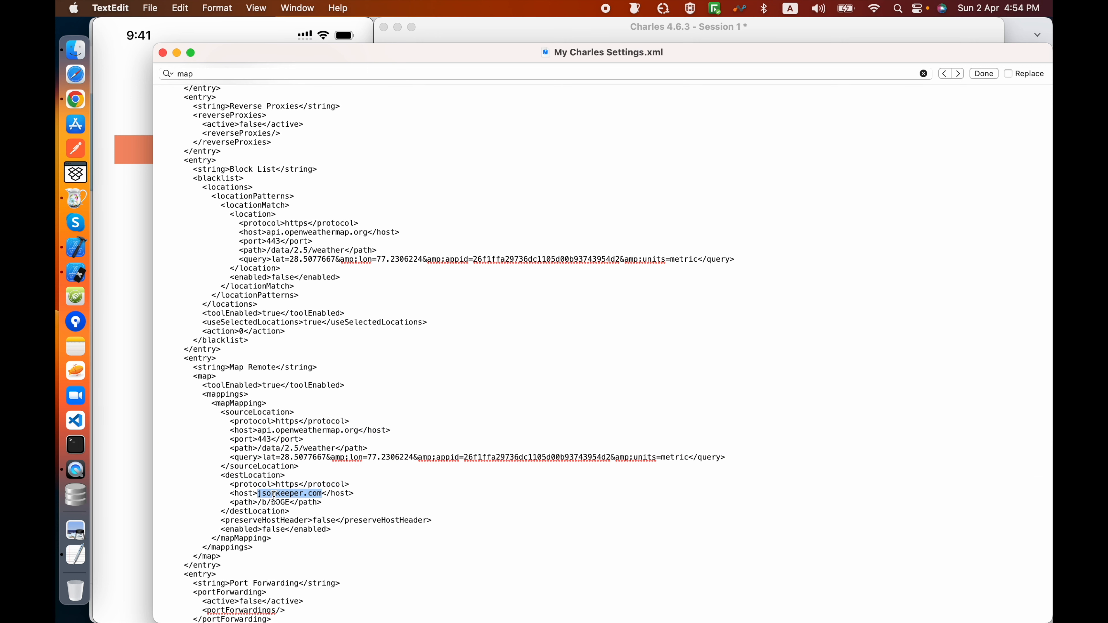
pyautogui.click(162, 52)
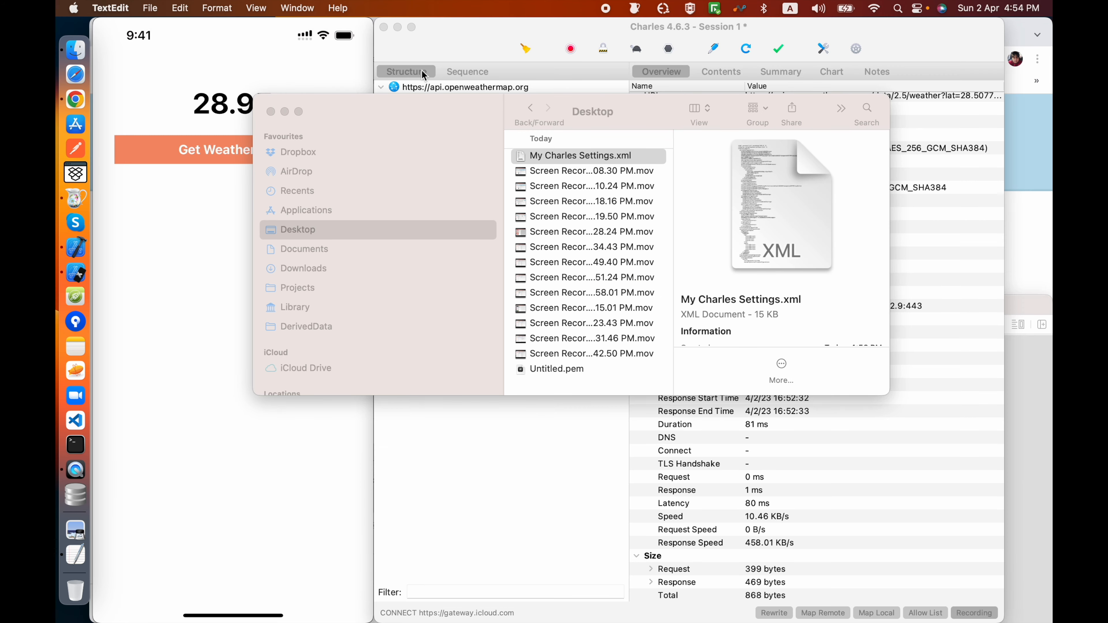
# Step: Switch to Charles, select "My Charles Settings.xml" on the Desktop as the settings file to import, and cancel without importing
pyautogui.click(431, 41)
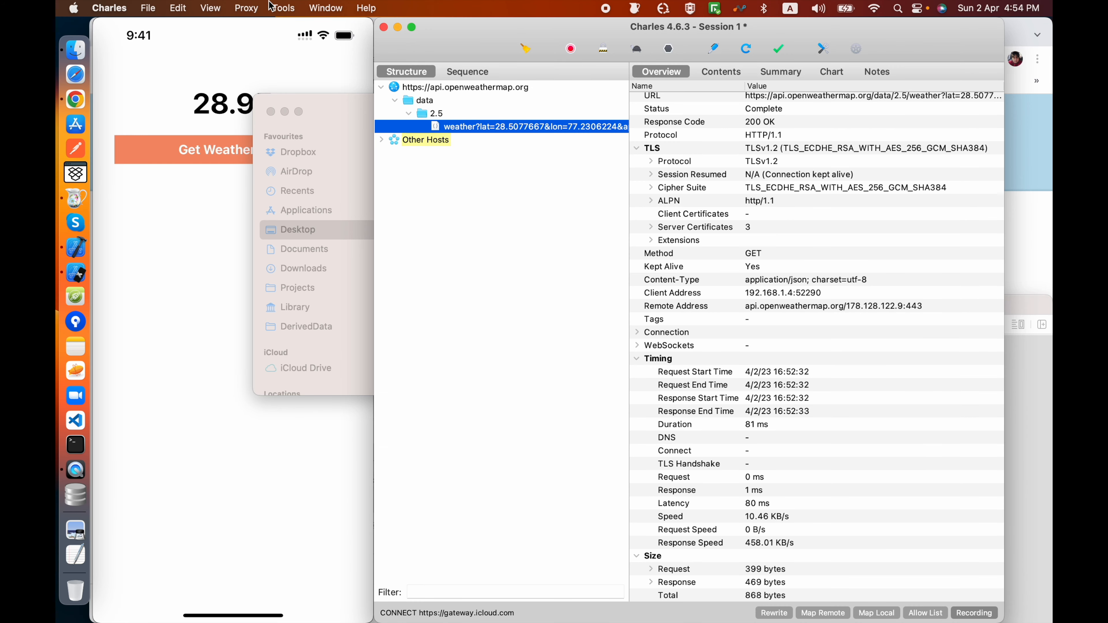
pyautogui.click(283, 8)
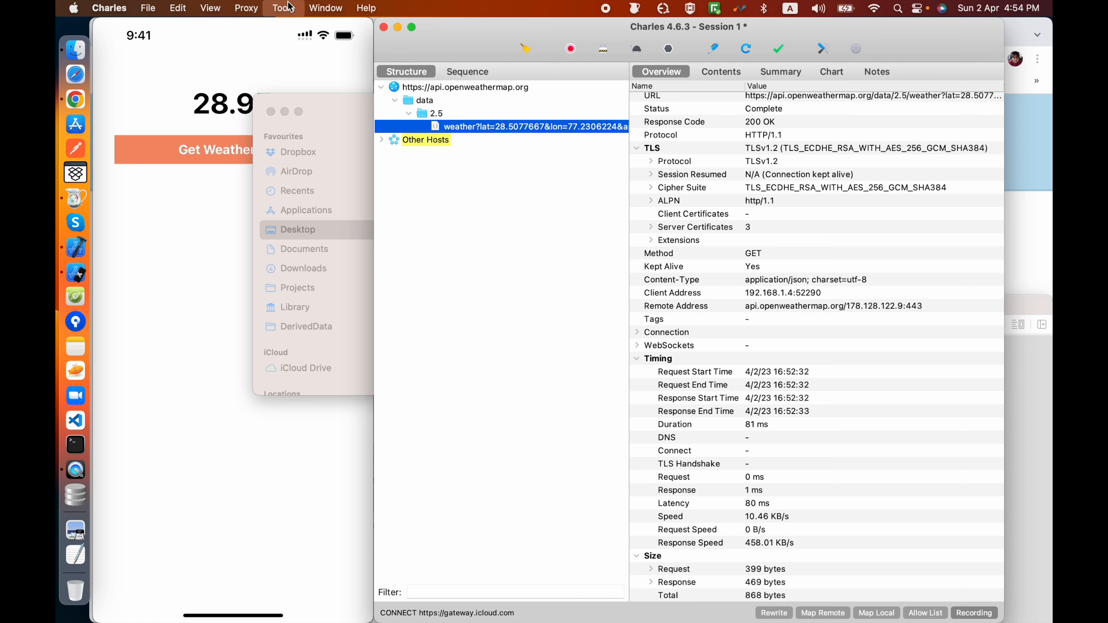
pyautogui.click(307, 325)
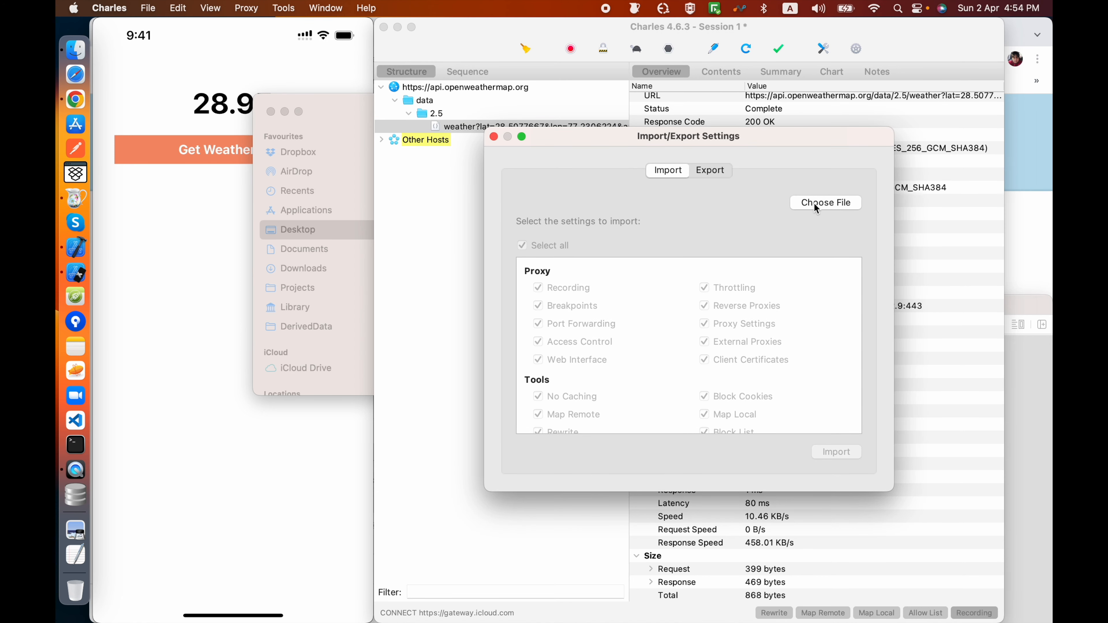
pyautogui.click(816, 204)
pyautogui.click(540, 219)
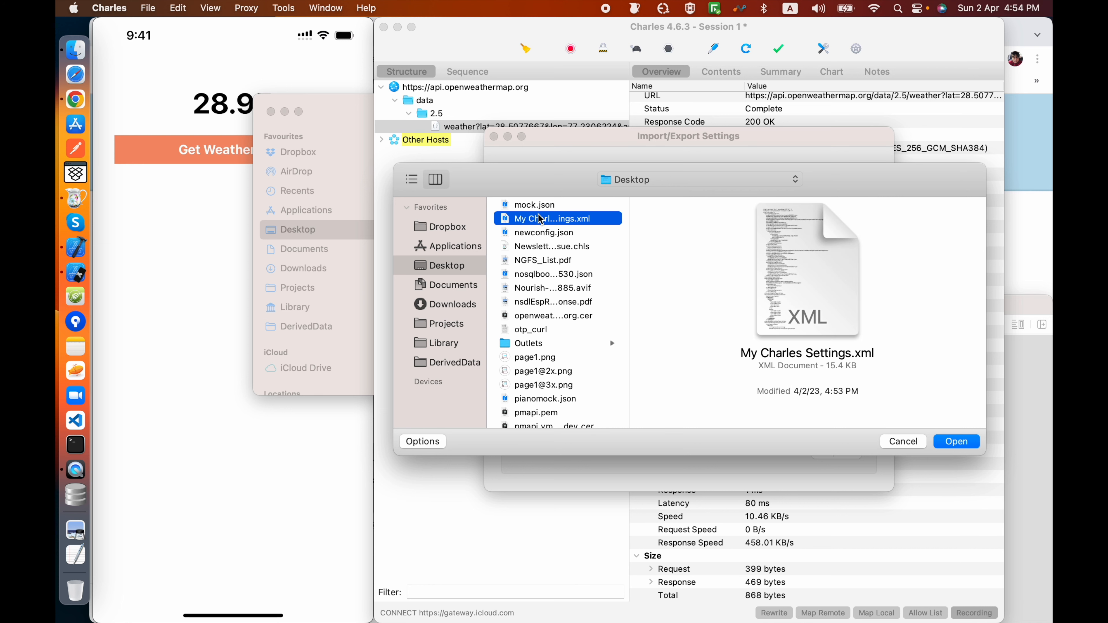
pyautogui.click(895, 443)
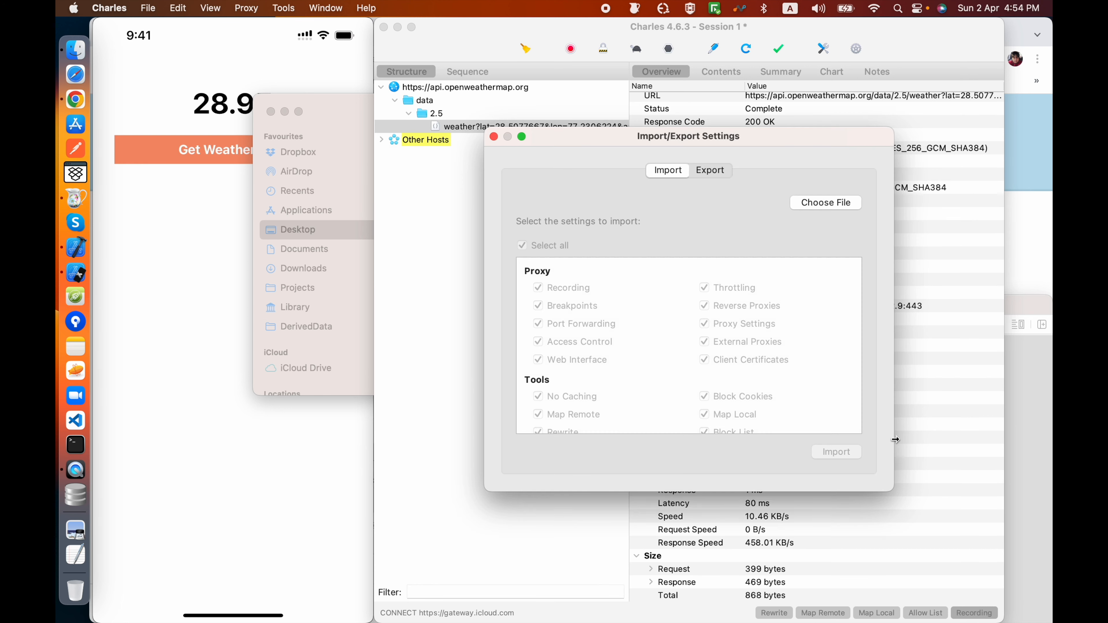
pyautogui.click(494, 137)
# Step: Examine the api.openweathermap.org mapping and the import and export options in the Map Remote Settings, and cancel without changes
pyautogui.click(269, 8)
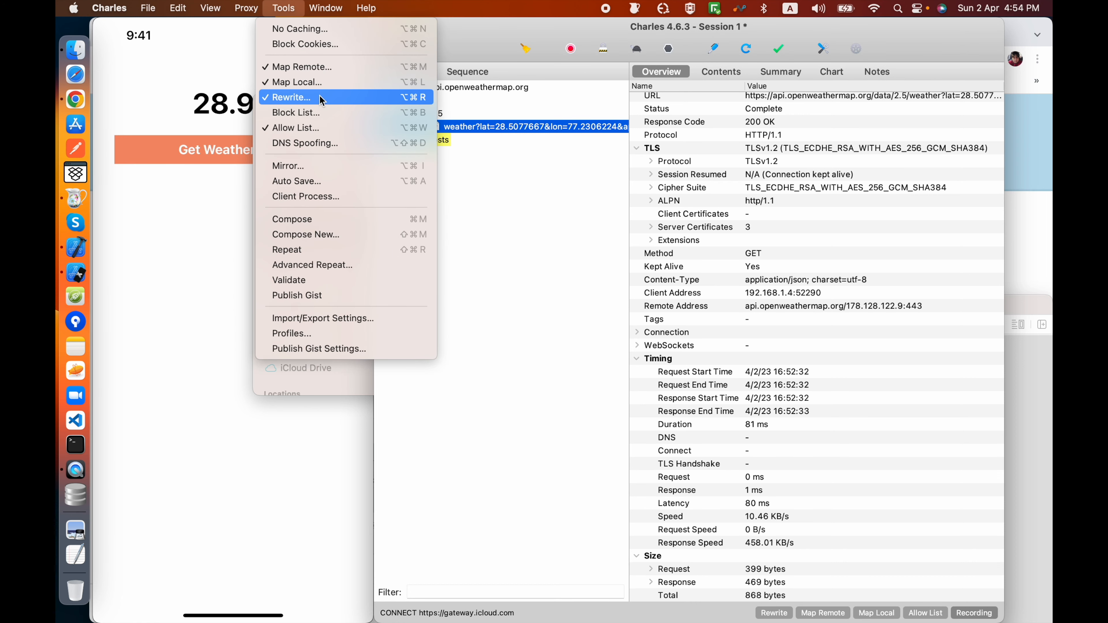
pyautogui.click(314, 66)
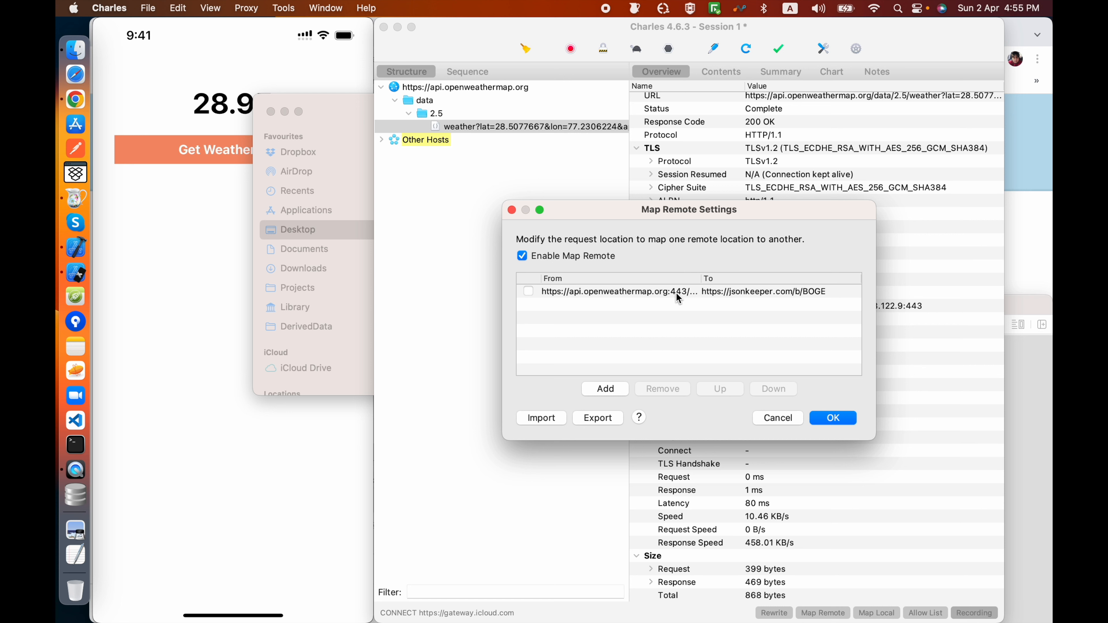
pyautogui.click(662, 292)
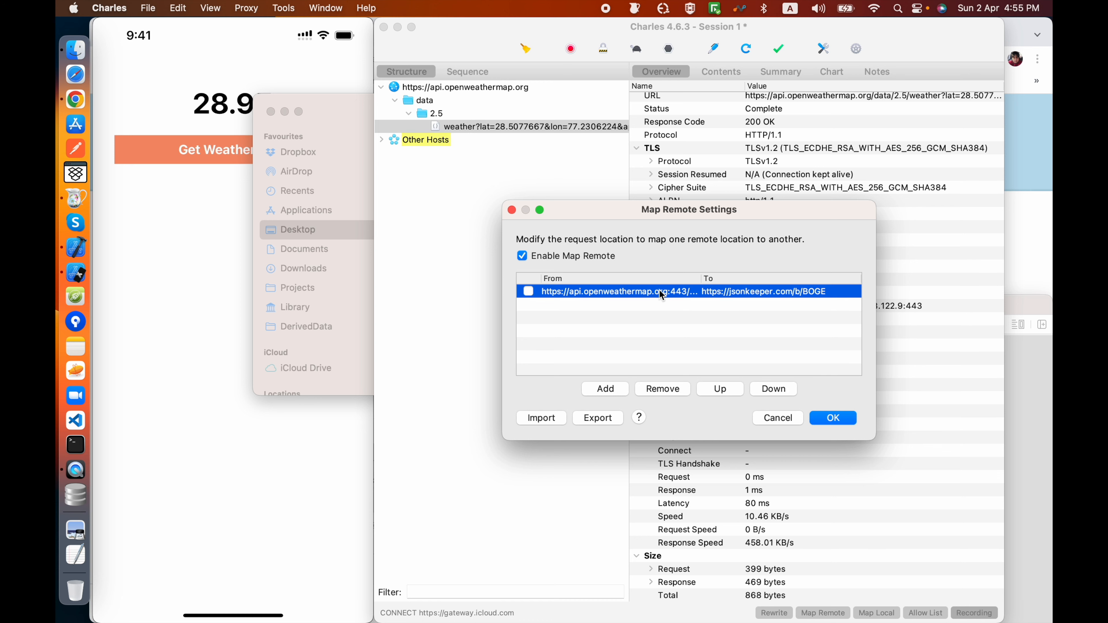
pyautogui.click(778, 419)
pyautogui.click(284, 8)
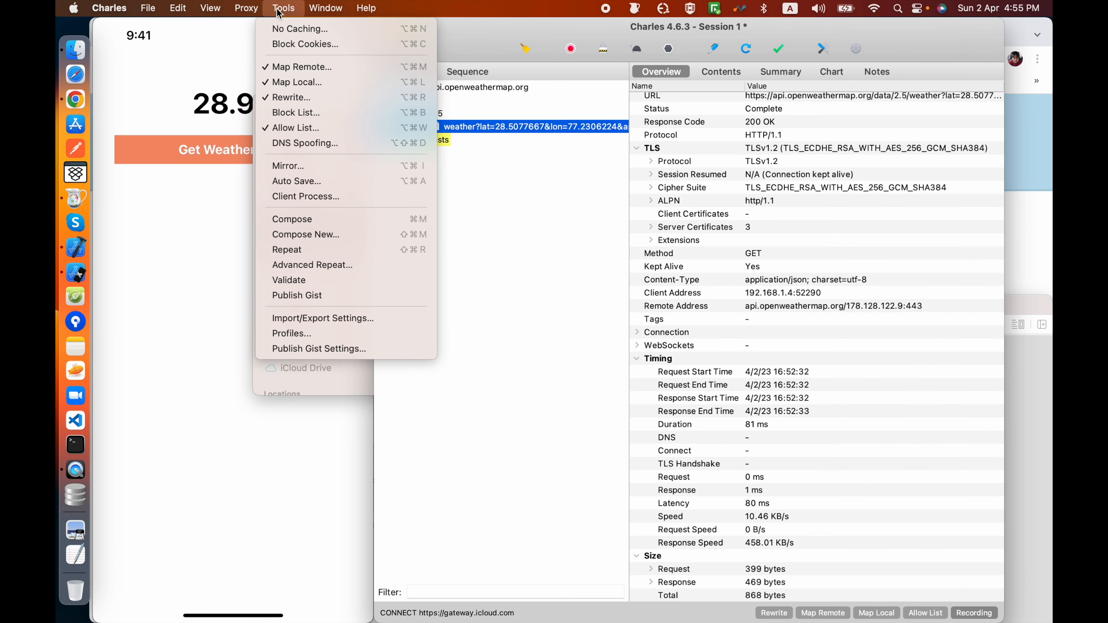
pyautogui.press('Escape')
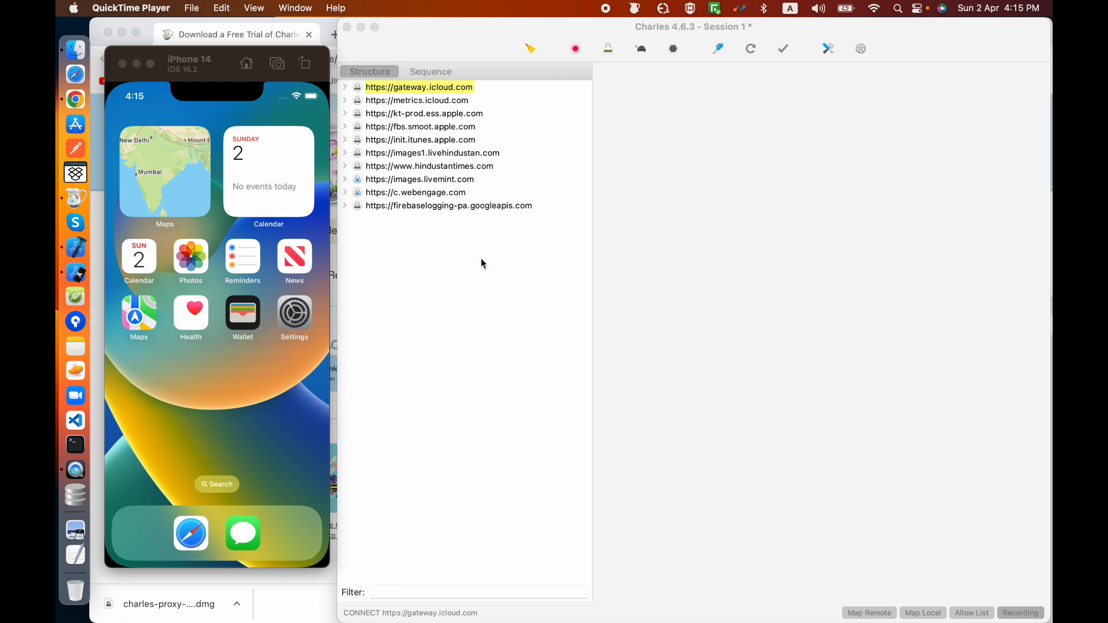
# Step: Show the SSL Proxying options for installing the Charles Root Certificate
pyautogui.click(456, 262)
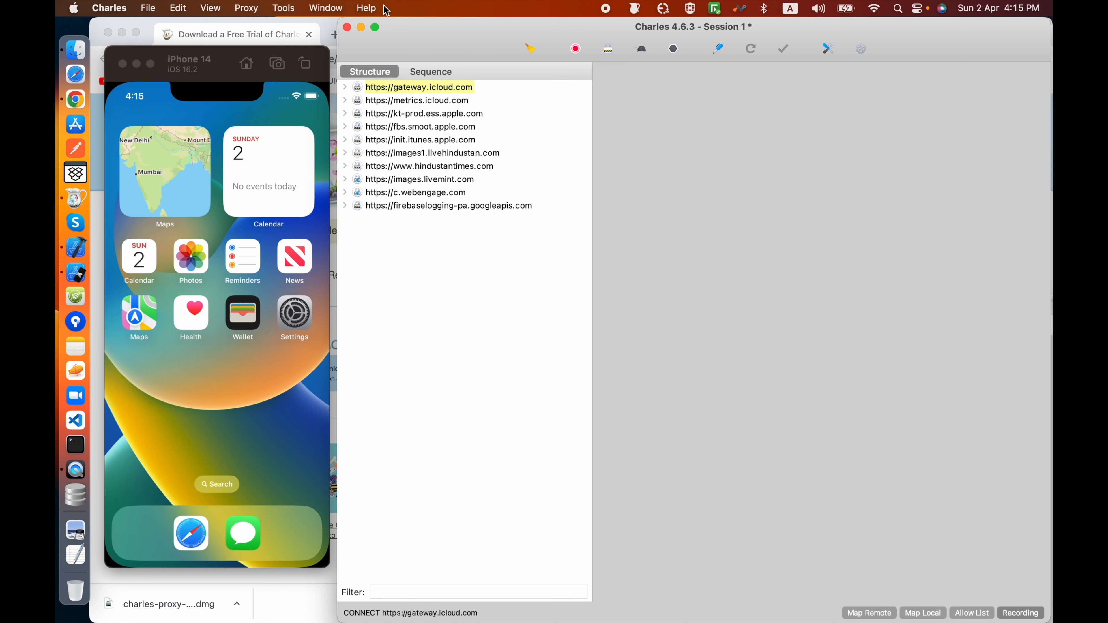
pyautogui.click(369, 8)
pyautogui.moveTo(409, 128)
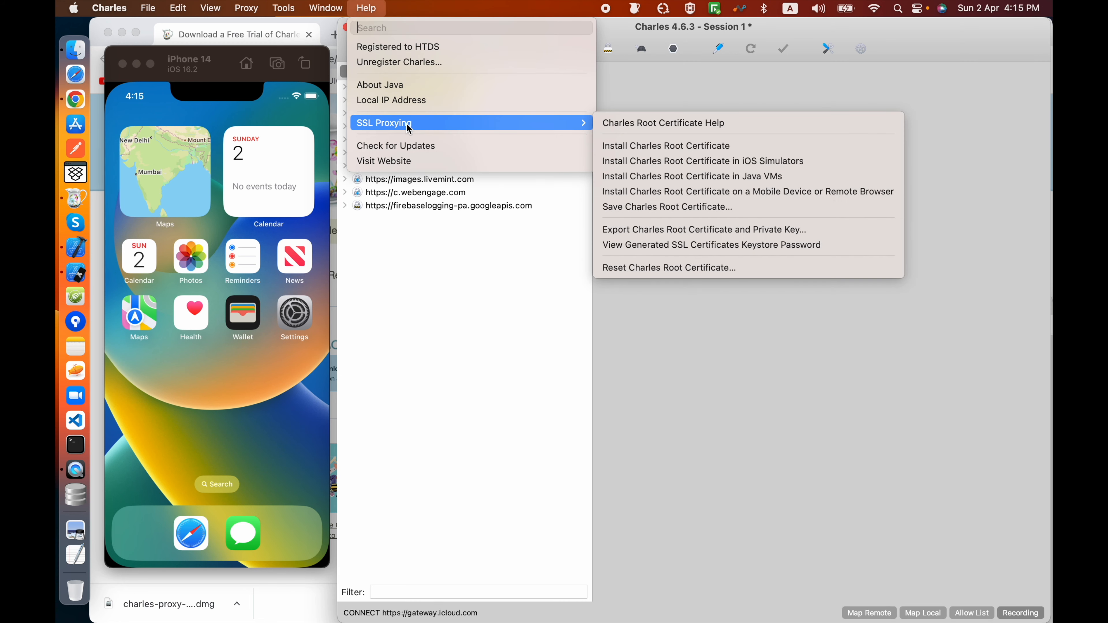
# Step: Switch to the iPhone 14 simulator, check the Certificate Trust Settings under General > About, and return to the home screen
pyautogui.click(296, 322)
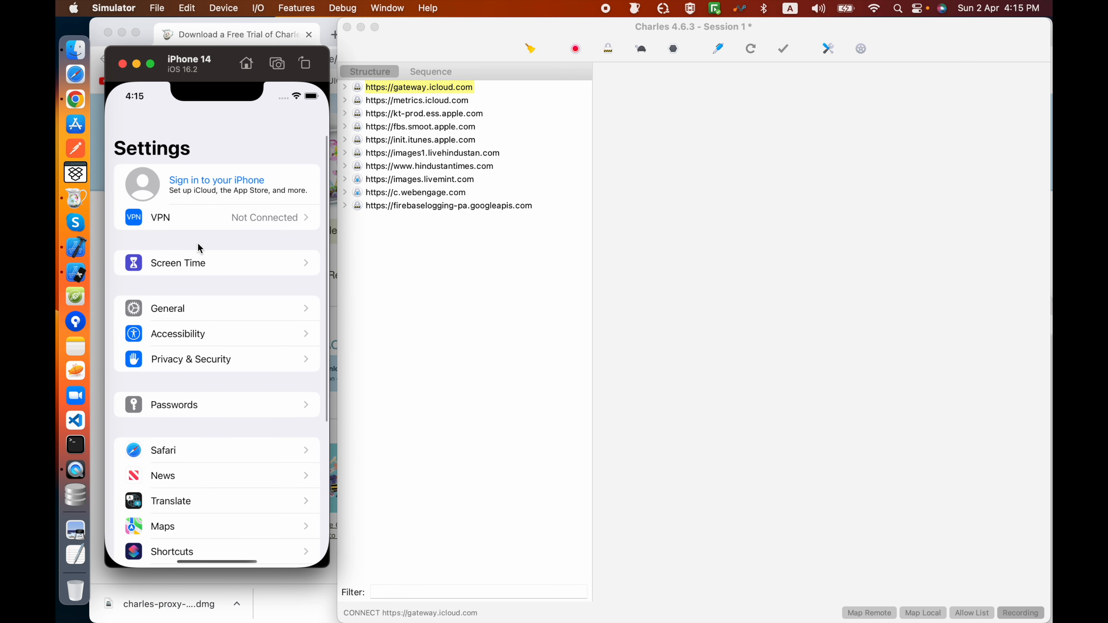
pyautogui.click(197, 224)
pyautogui.click(131, 126)
pyautogui.moveTo(206, 492); pyautogui.dragTo(178, 525)
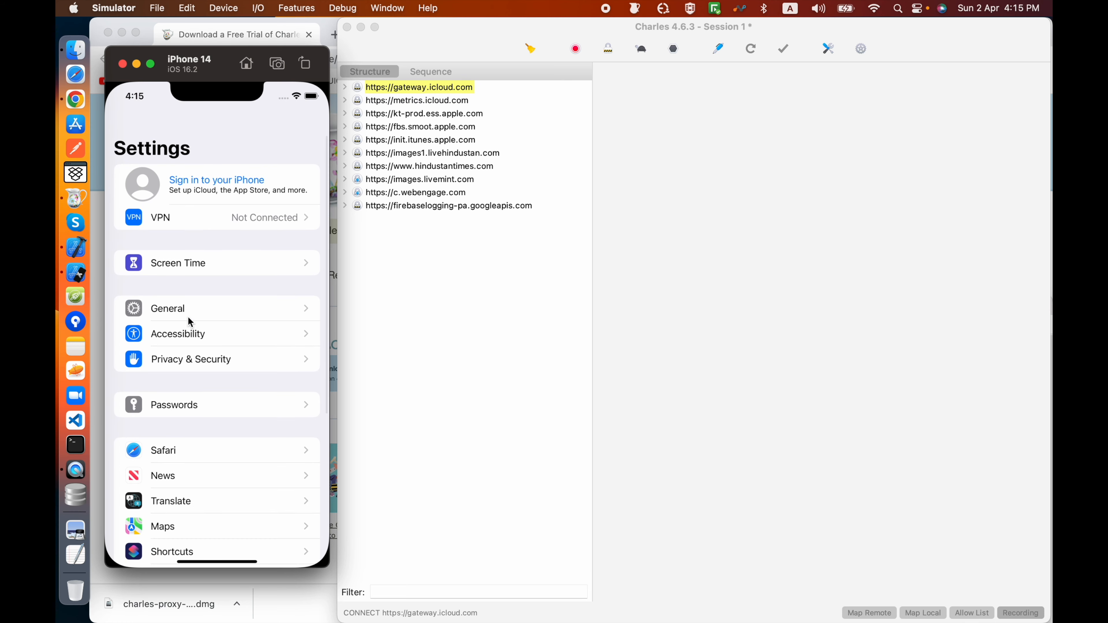
pyautogui.click(190, 318)
pyautogui.click(145, 185)
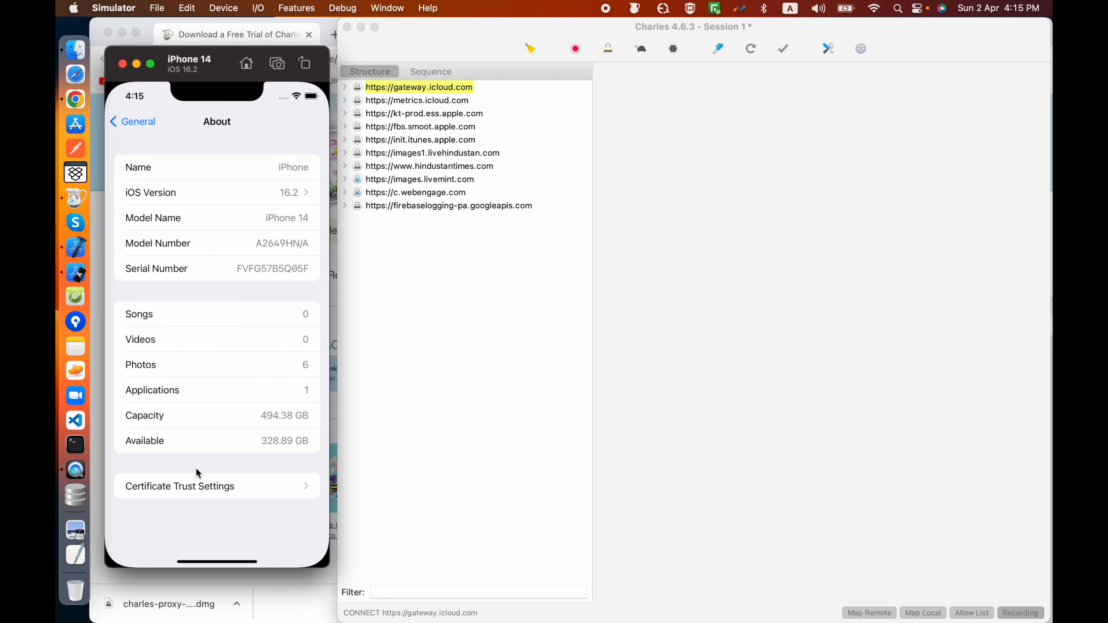
pyautogui.click(193, 492)
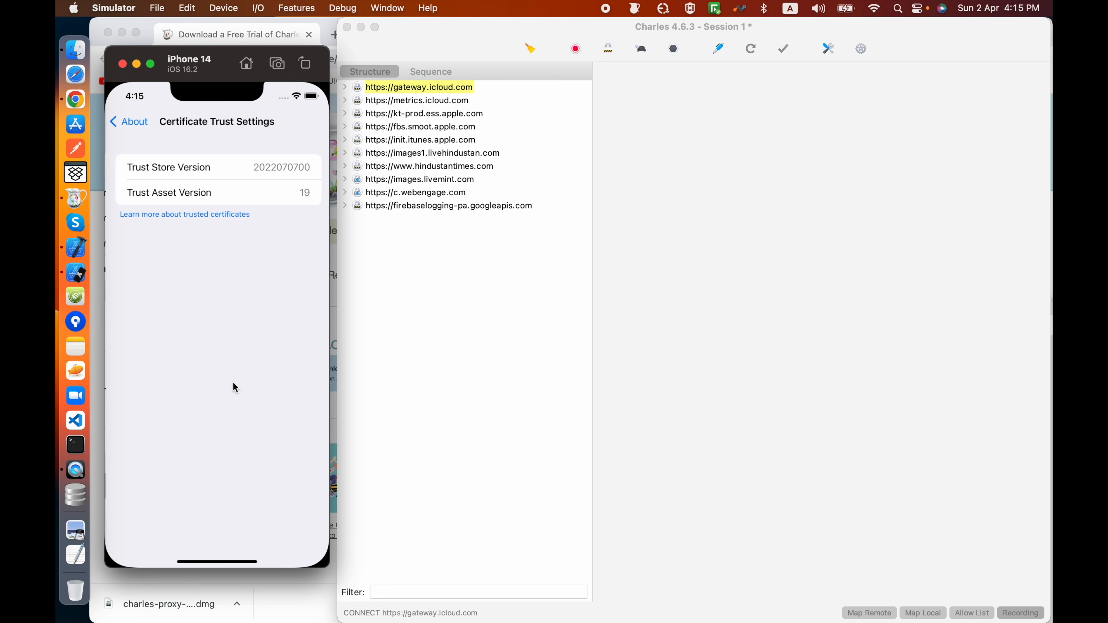
pyautogui.click(131, 123)
pyautogui.click(133, 122)
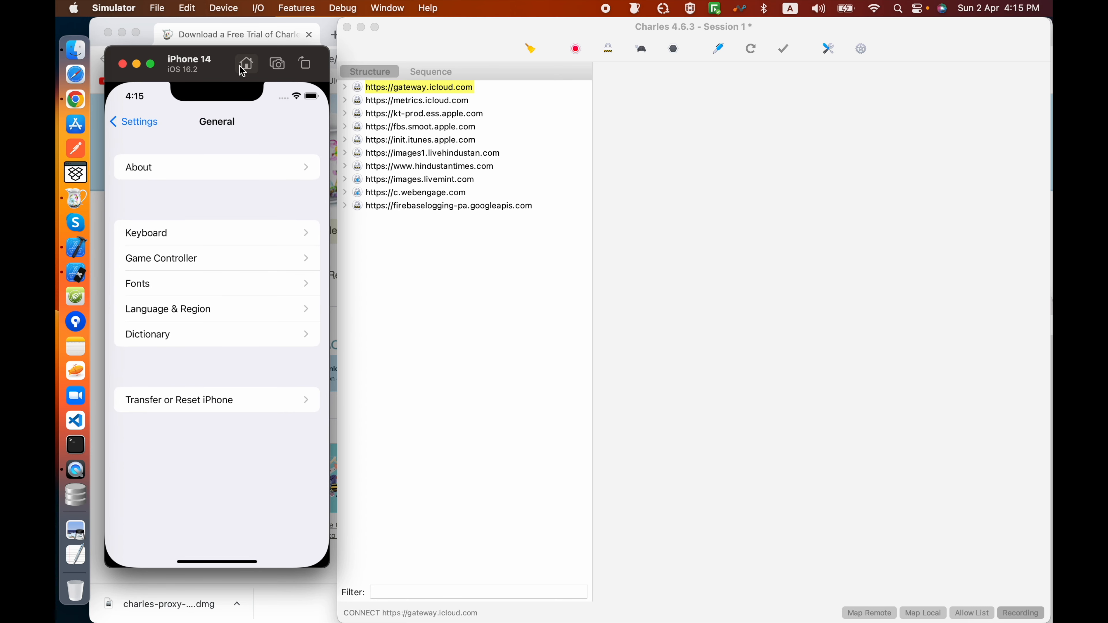
pyautogui.click(243, 70)
# Step: Switch back to Charles and install the Charles Root Certificate in iOS Simulators
pyautogui.click(422, 7)
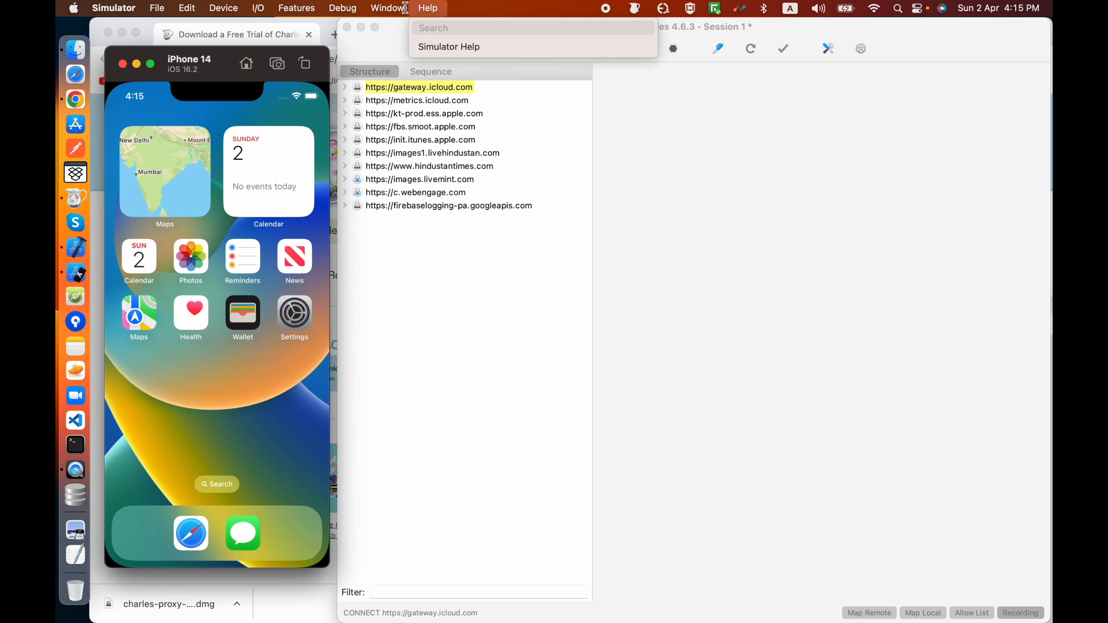
pyautogui.click(643, 126)
pyautogui.click(366, 7)
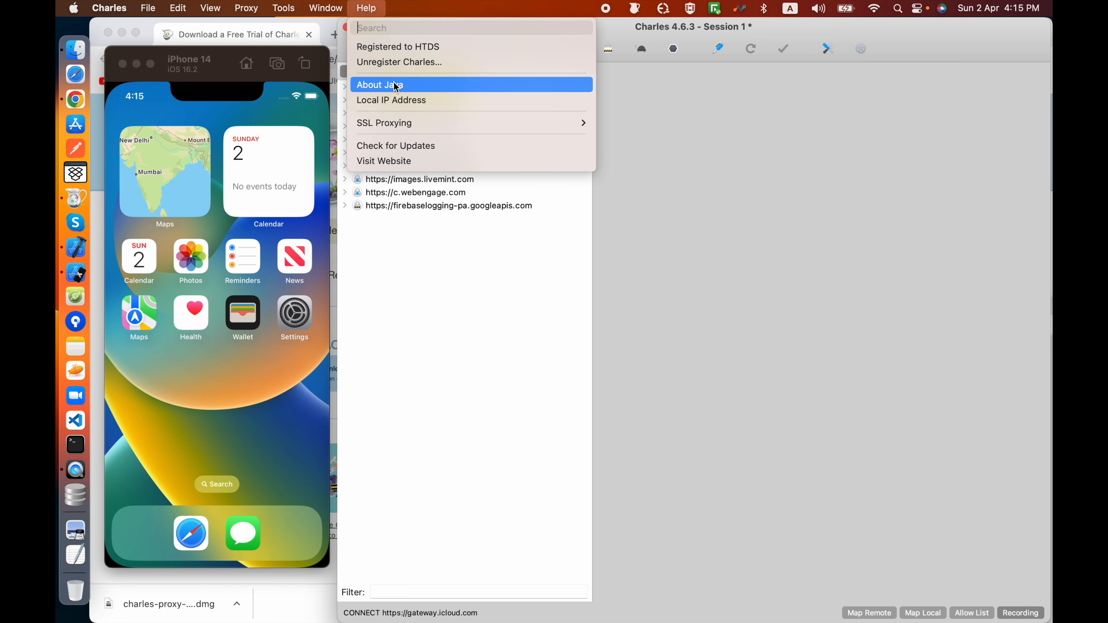
pyautogui.moveTo(407, 122)
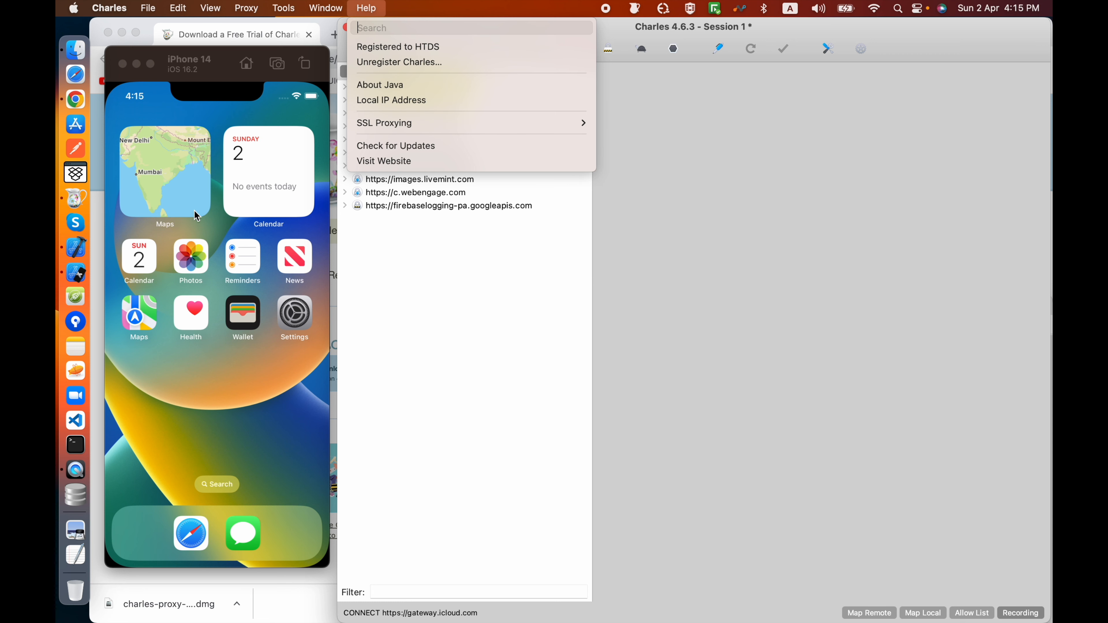
pyautogui.click(625, 36)
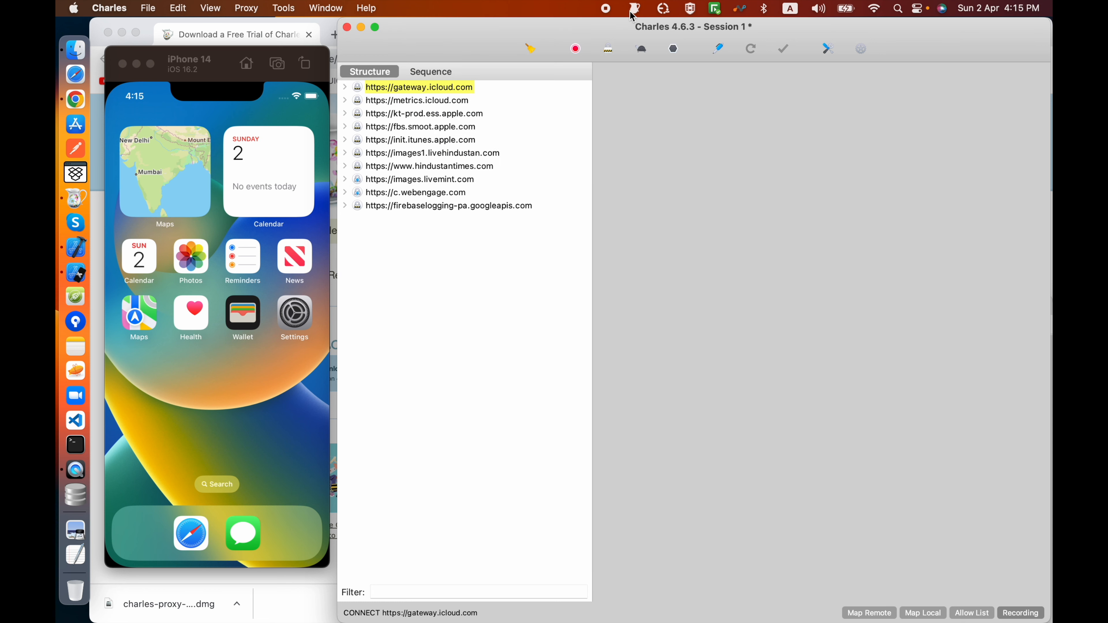
pyautogui.click(368, 8)
pyautogui.click(369, 9)
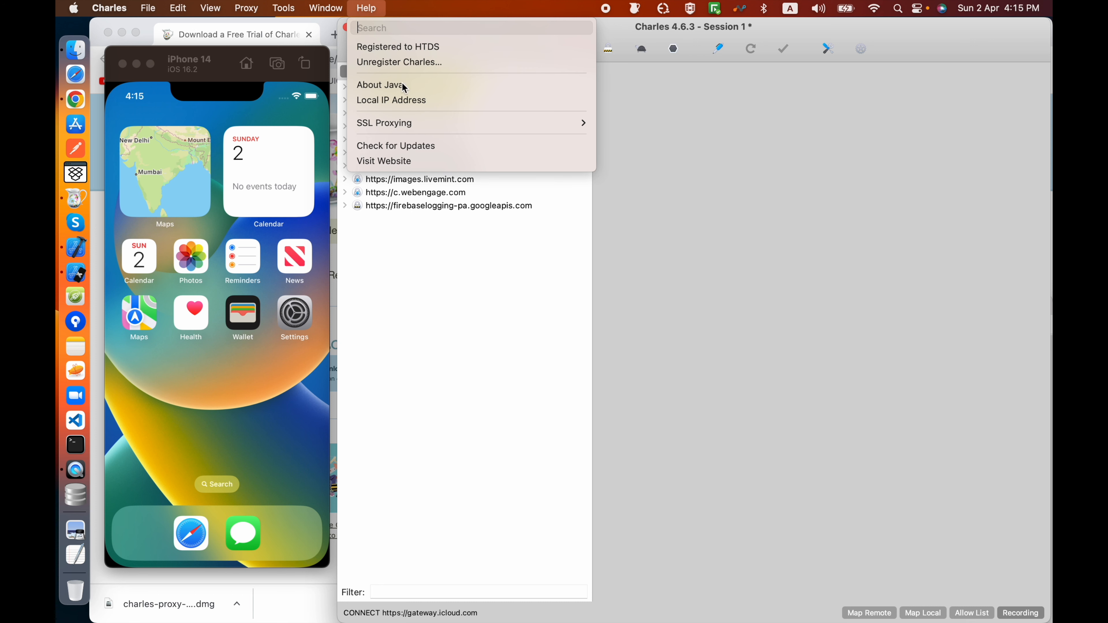
pyautogui.moveTo(415, 123)
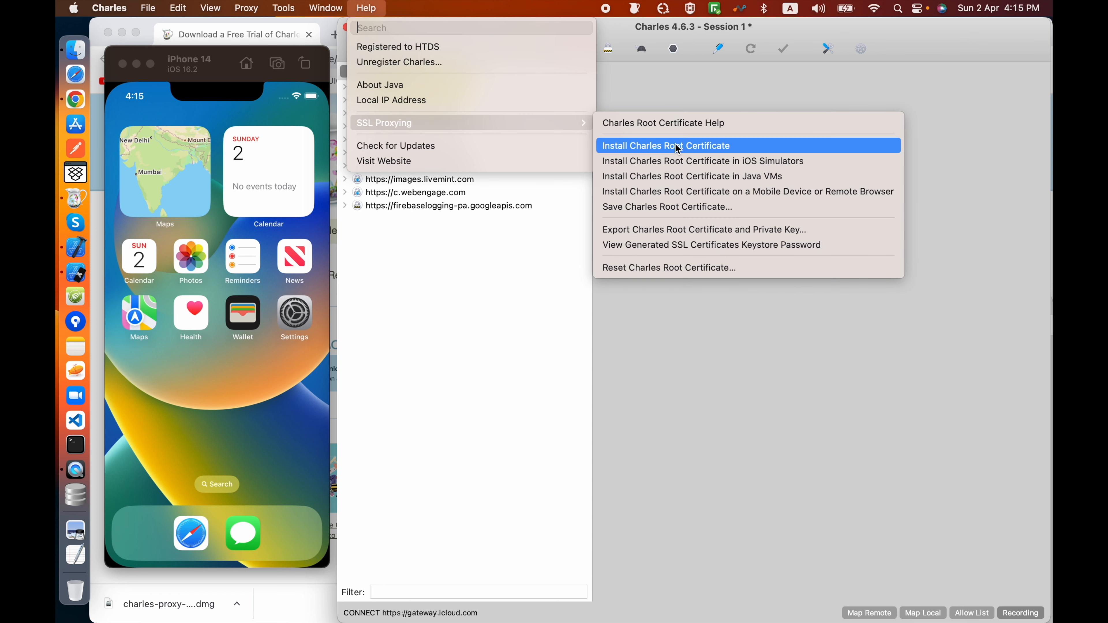
pyautogui.click(695, 161)
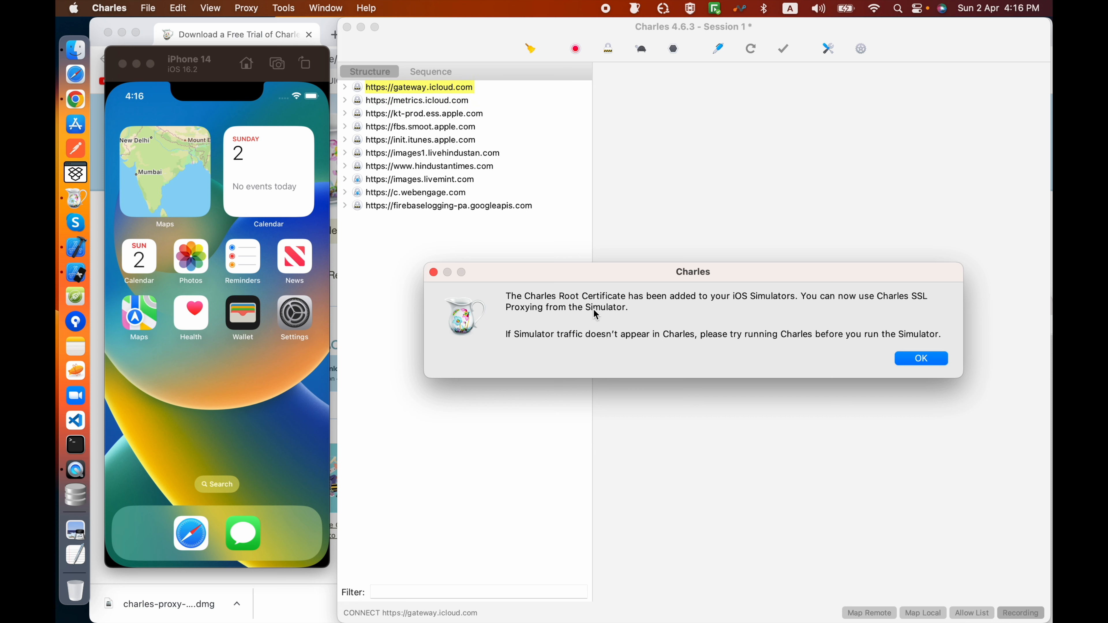
# Step: Enable full trust for the Charles Proxy CA root certificate in the simulator's Certificate Trust Settings under General > About
pyautogui.click(919, 367)
pyautogui.click(295, 314)
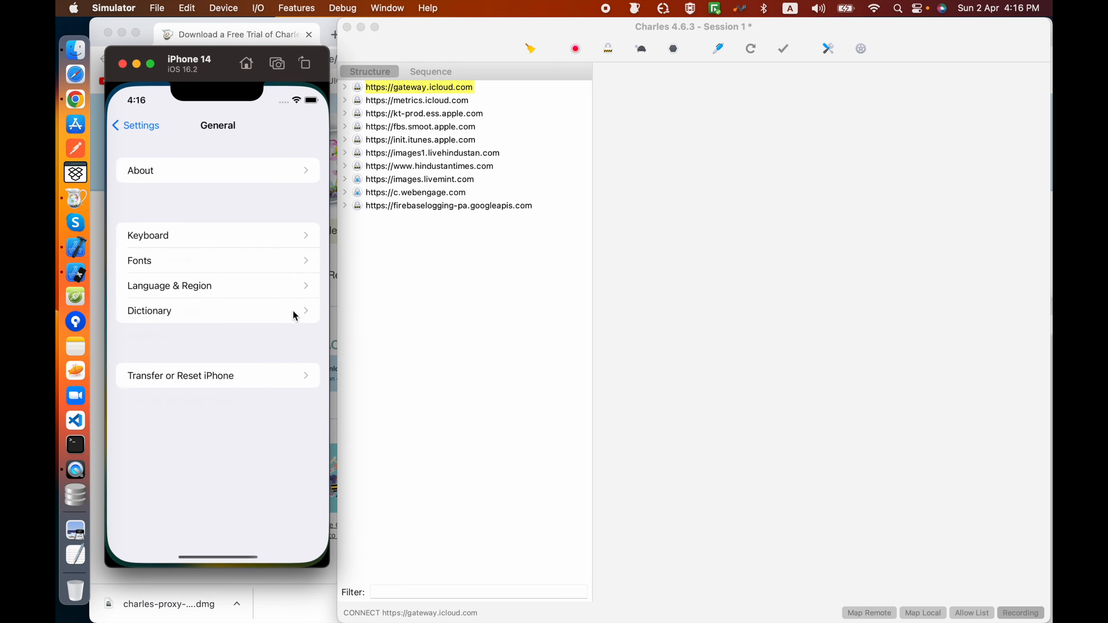
pyautogui.click(166, 171)
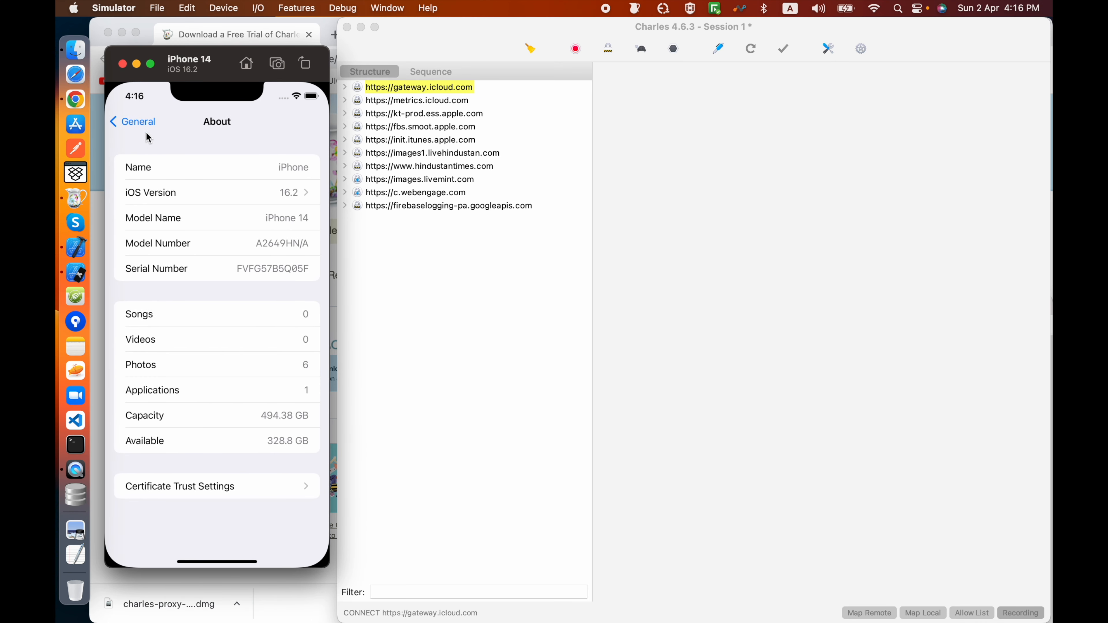
pyautogui.click(140, 123)
pyautogui.click(160, 167)
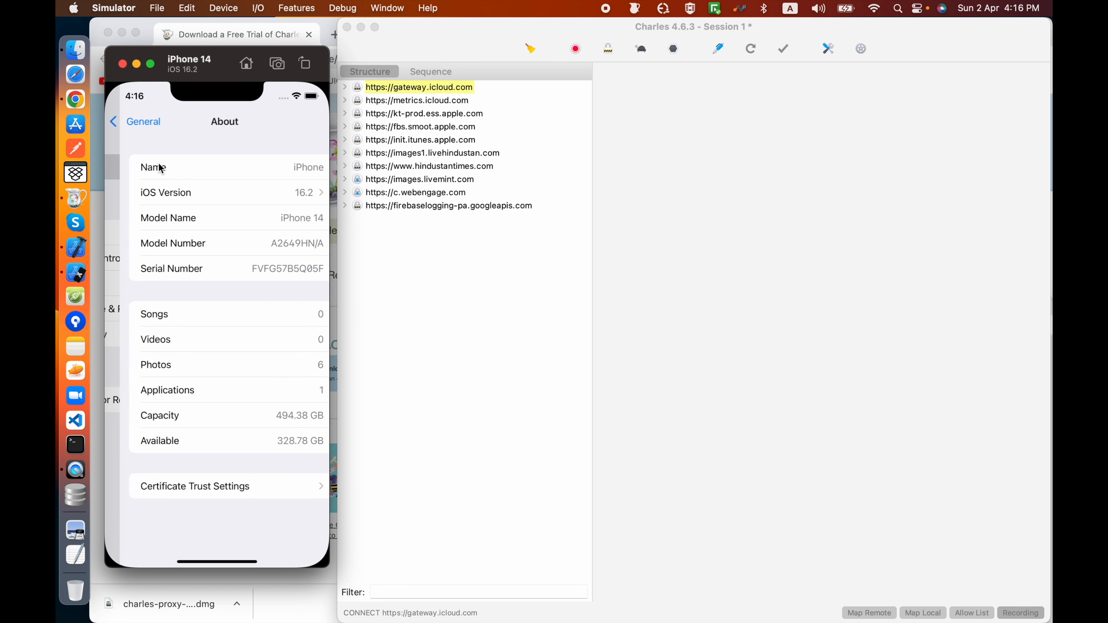
pyautogui.click(208, 490)
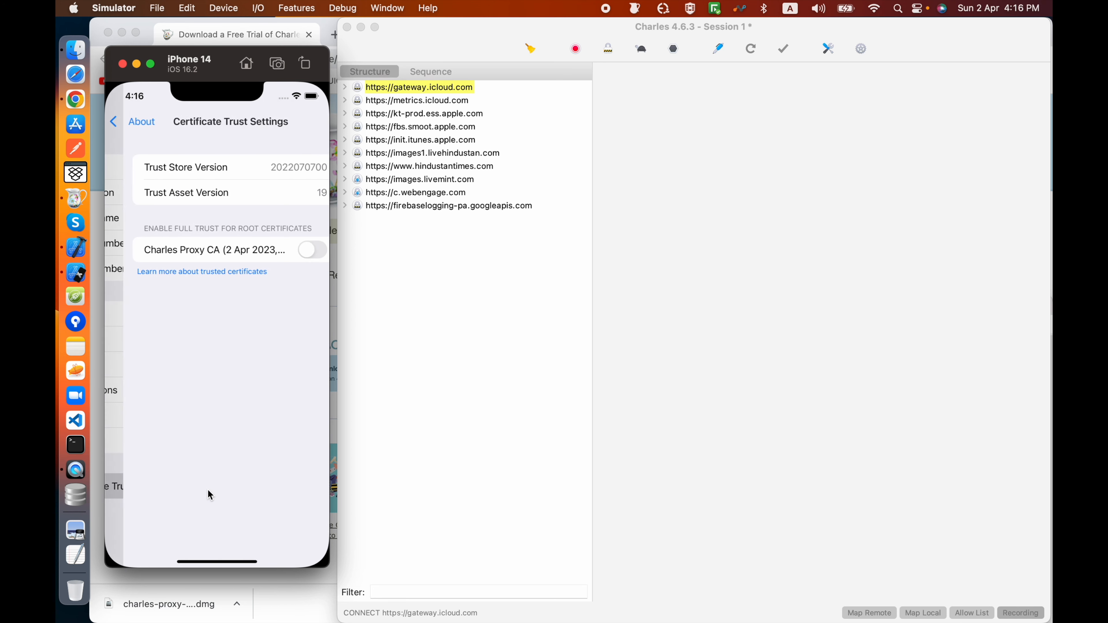
pyautogui.click(293, 251)
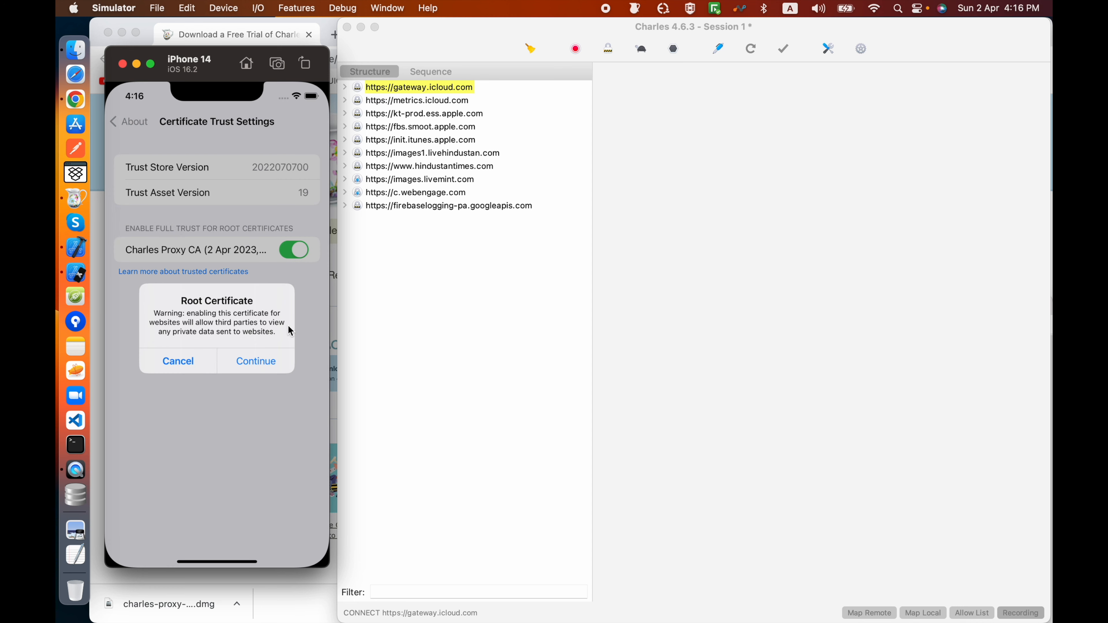
pyautogui.click(270, 362)
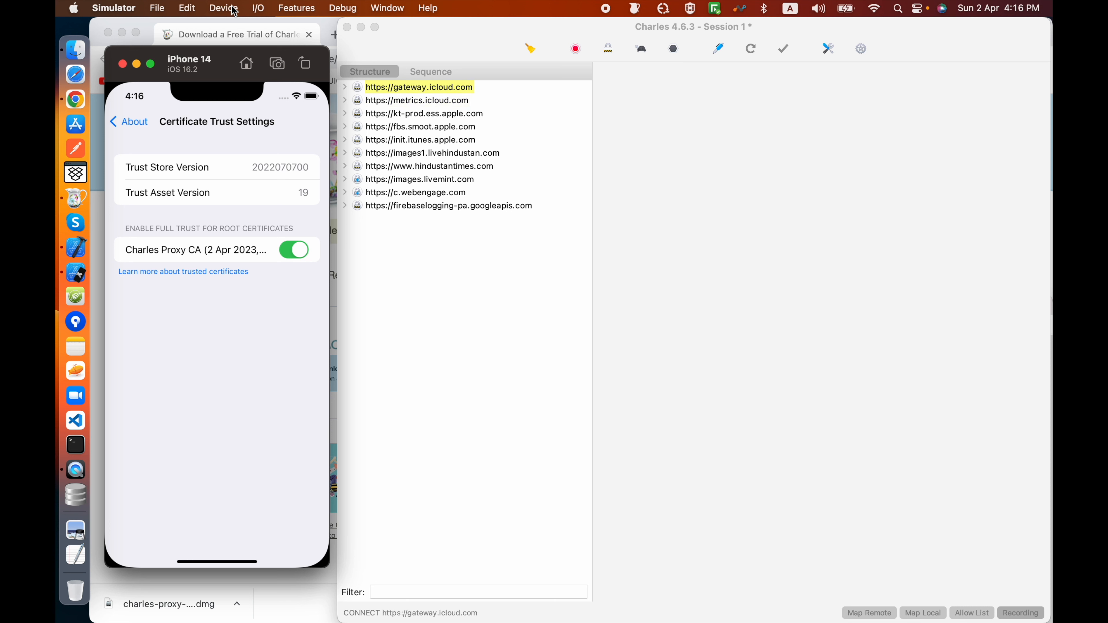
# Step: Switch to Charles and turn on macOS Proxy
pyautogui.click(419, 43)
pyautogui.click(250, 9)
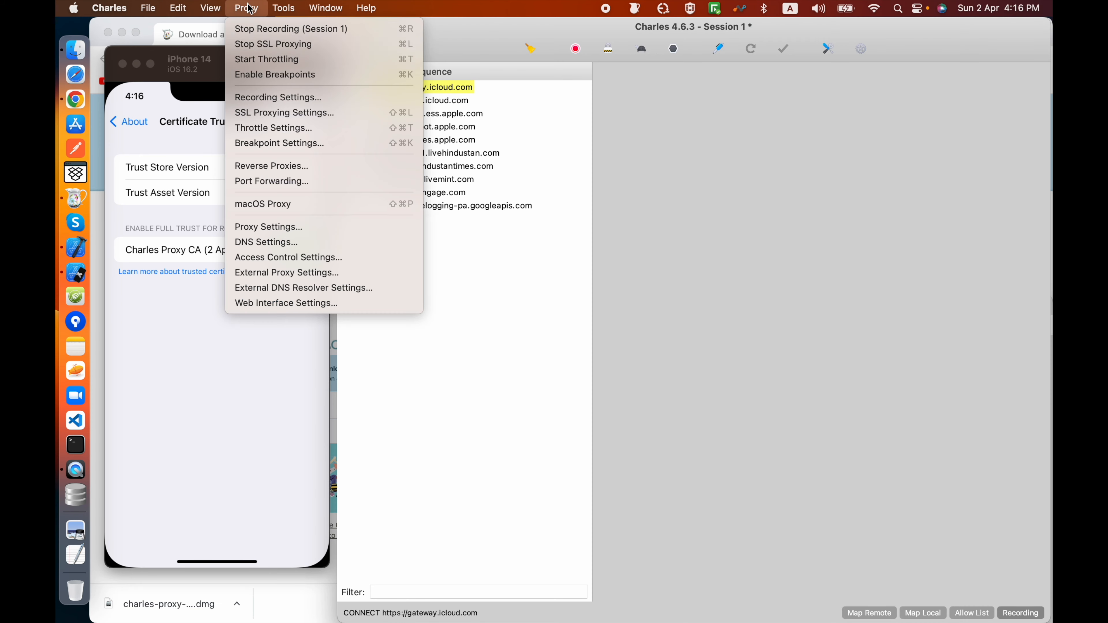
pyautogui.click(275, 203)
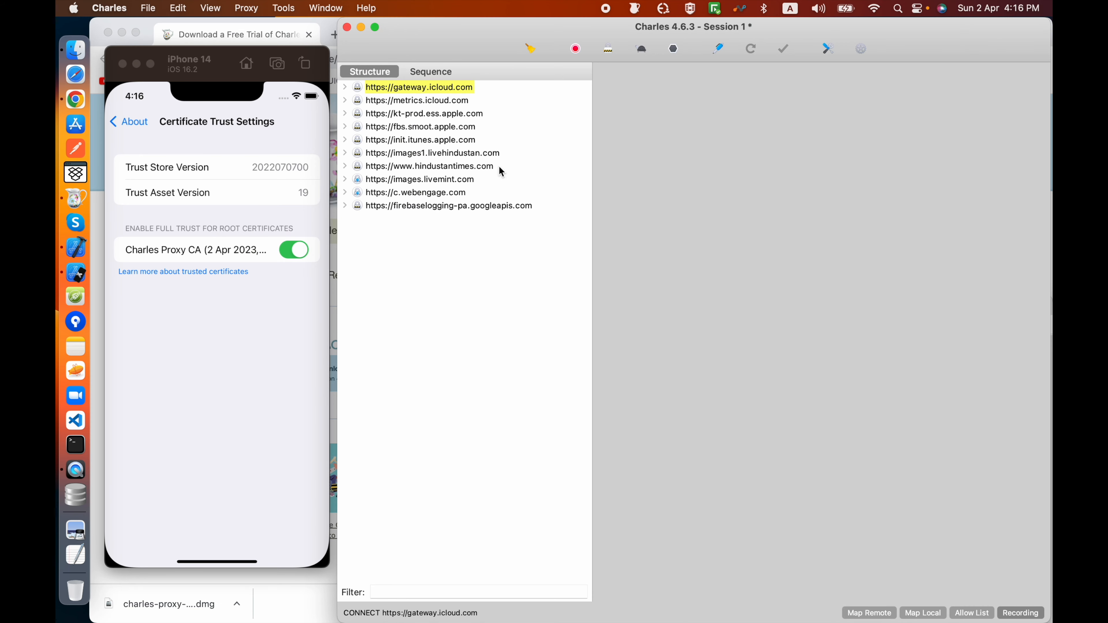
# Step: Leave the simulator's Settings, launch WeatherApp from the home screen and fetch the weather data
pyautogui.click(141, 124)
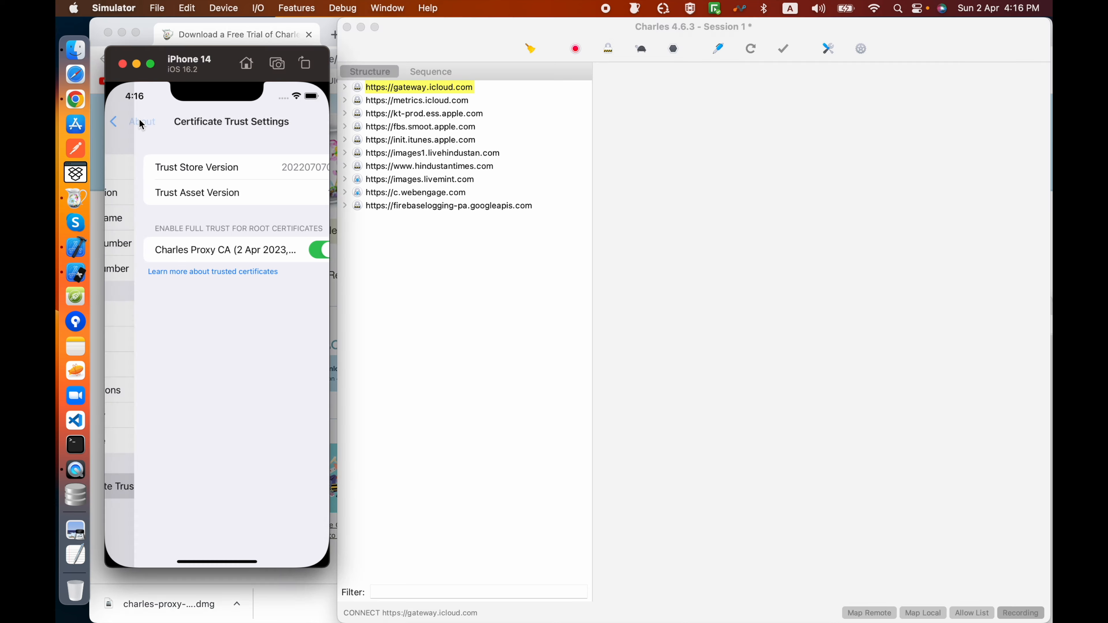
pyautogui.click(142, 124)
pyautogui.click(142, 124)
pyautogui.click(141, 124)
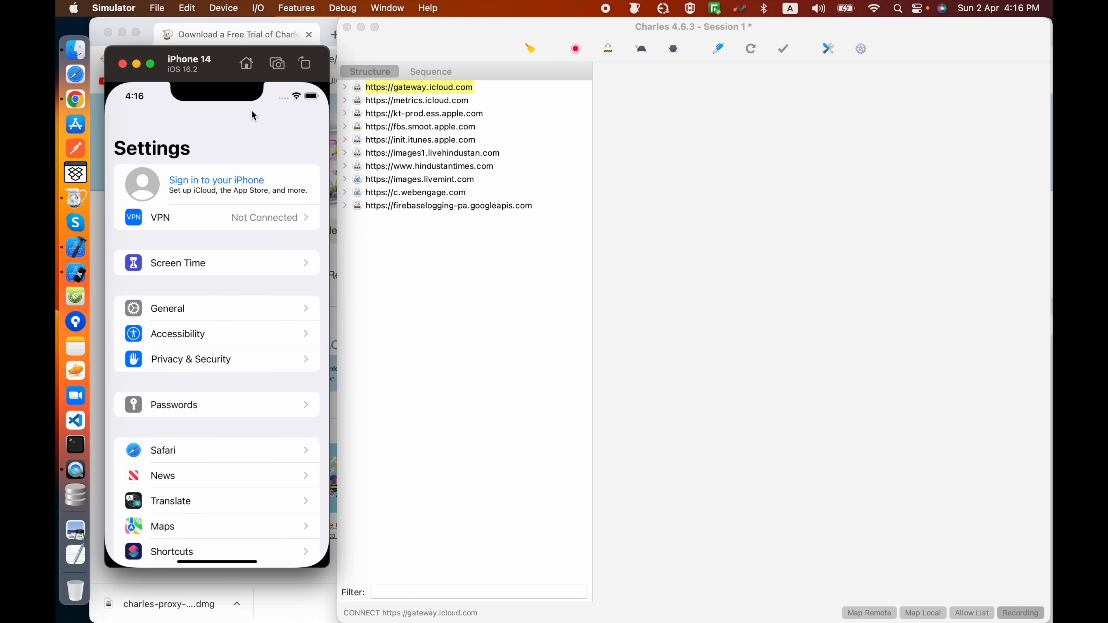
pyautogui.press('super+shift+h')
pyautogui.moveTo(247, 359); pyautogui.dragTo(119, 359)
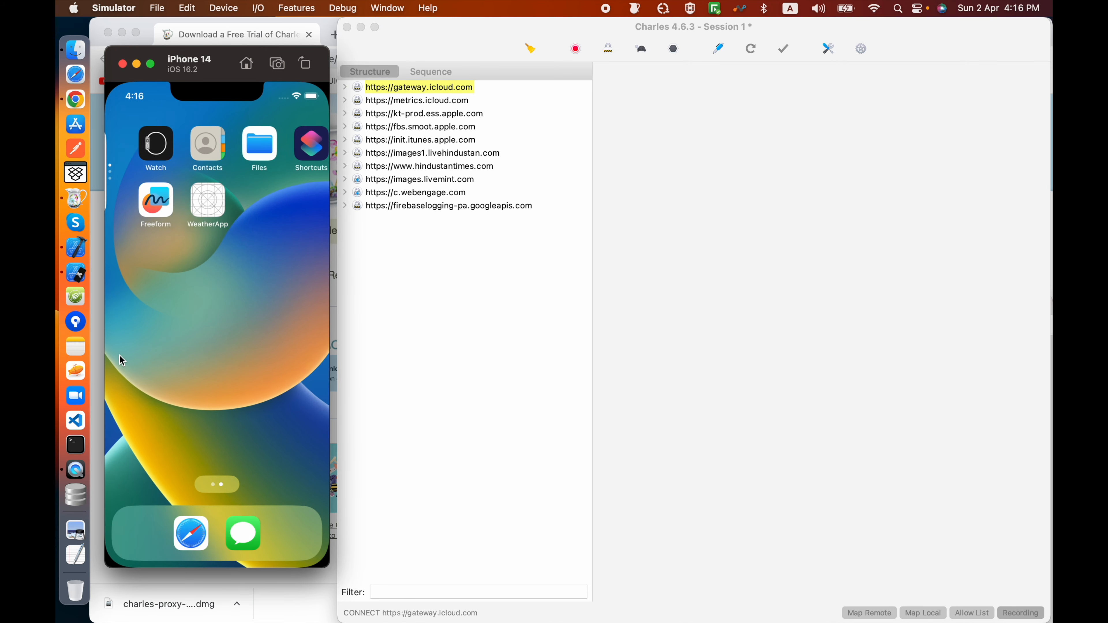
pyautogui.click(194, 204)
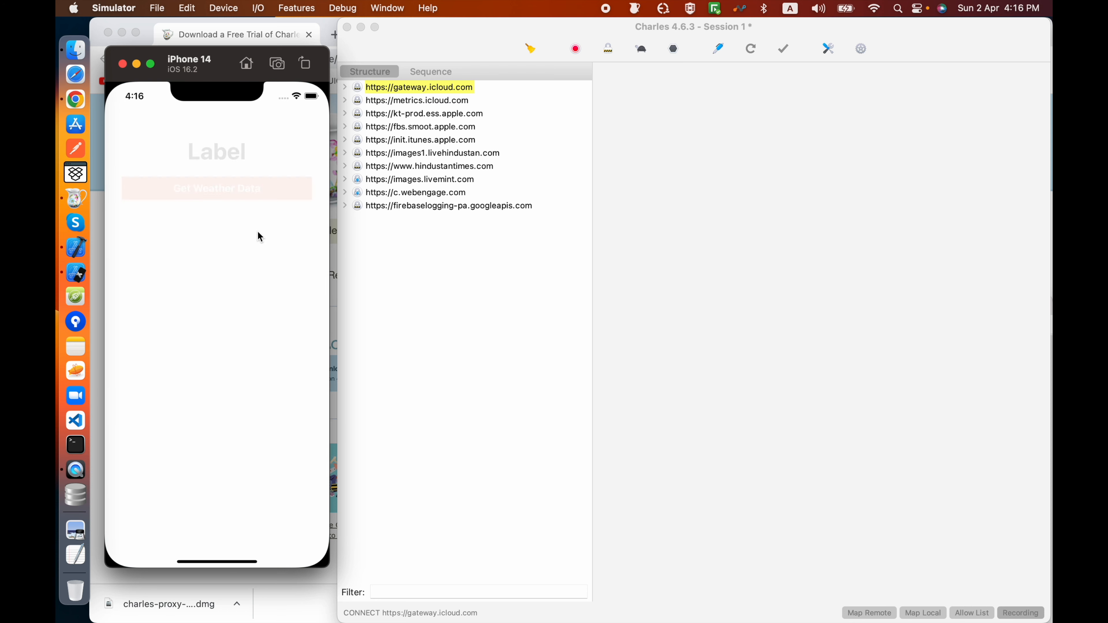
pyautogui.click(210, 191)
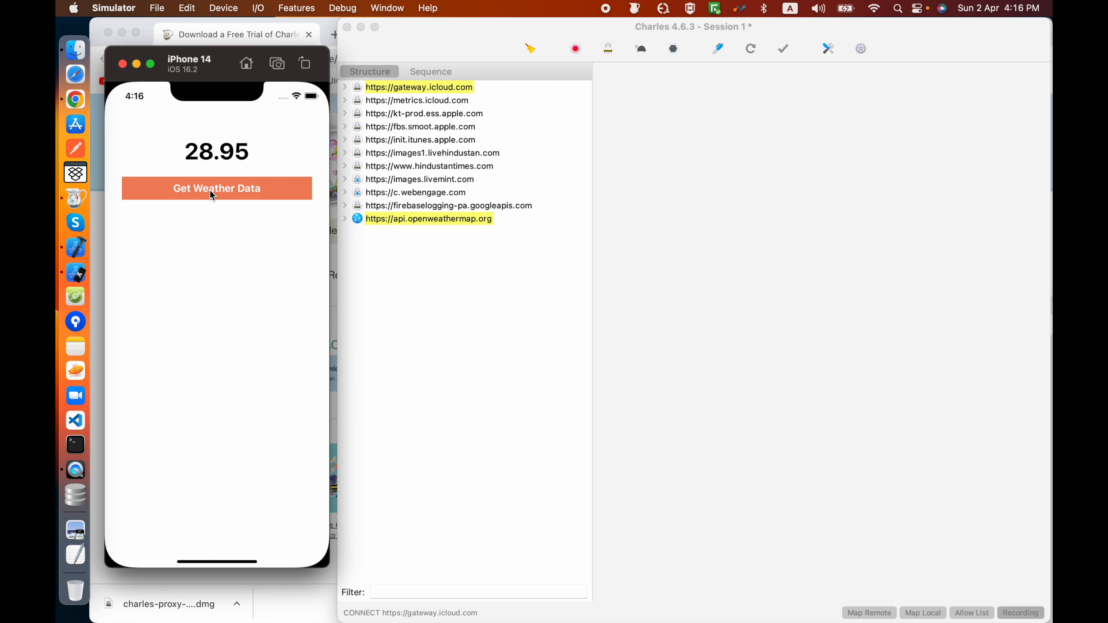
# Step: Open the captured api.openweathermap.org weather request in Charles and enable a breakpoint on it
pyautogui.click(344, 218)
pyautogui.click(422, 257)
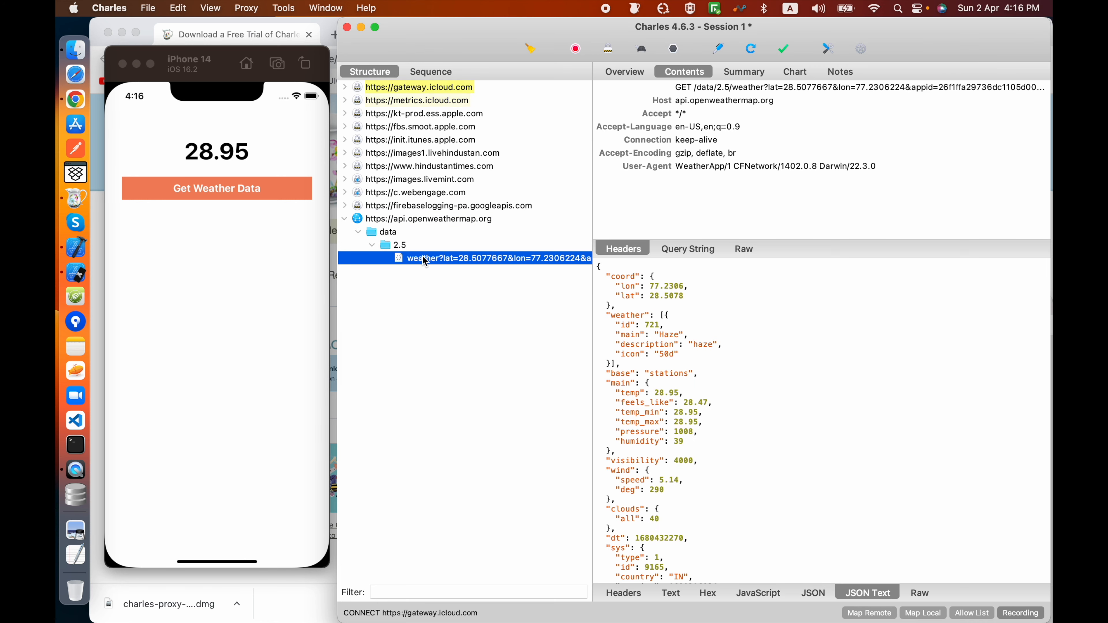
pyautogui.rightClick(489, 258)
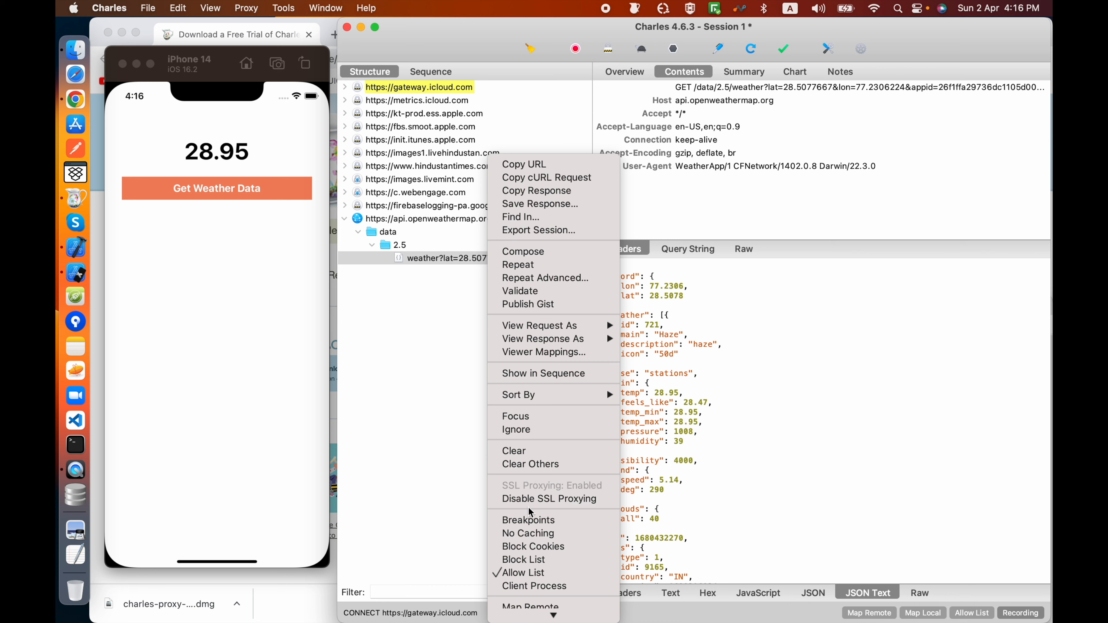
pyautogui.click(529, 520)
# Step: Fetch the weather data again in WeatherApp and execute the intercepted exchange with the response's temp value changed to 128.95
pyautogui.click(218, 201)
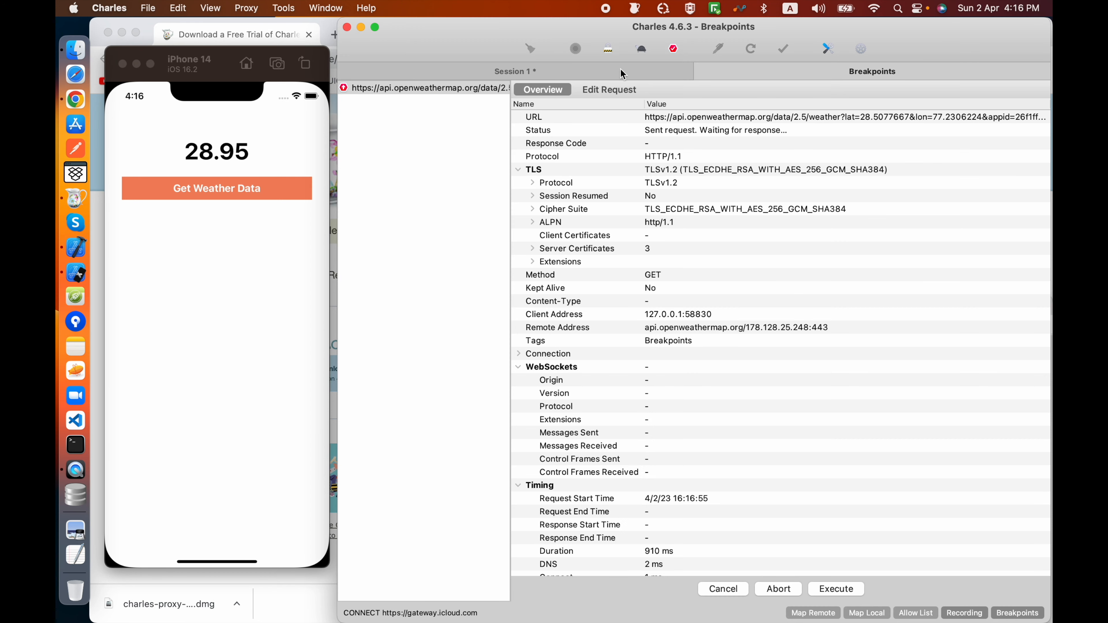
pyautogui.click(827, 588)
pyautogui.click(659, 90)
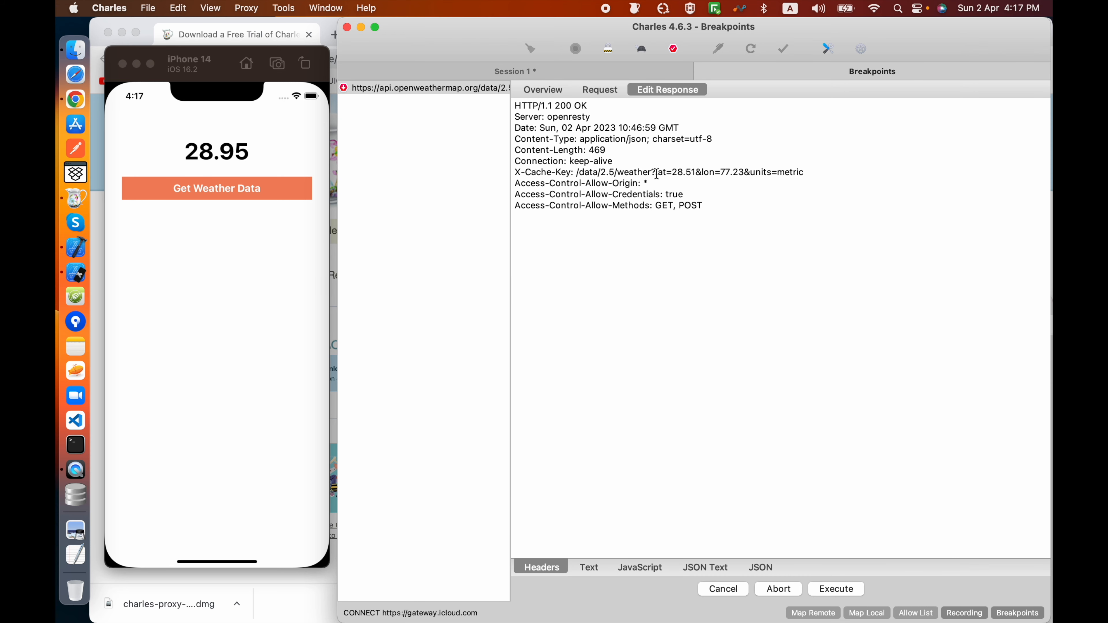
pyautogui.click(718, 568)
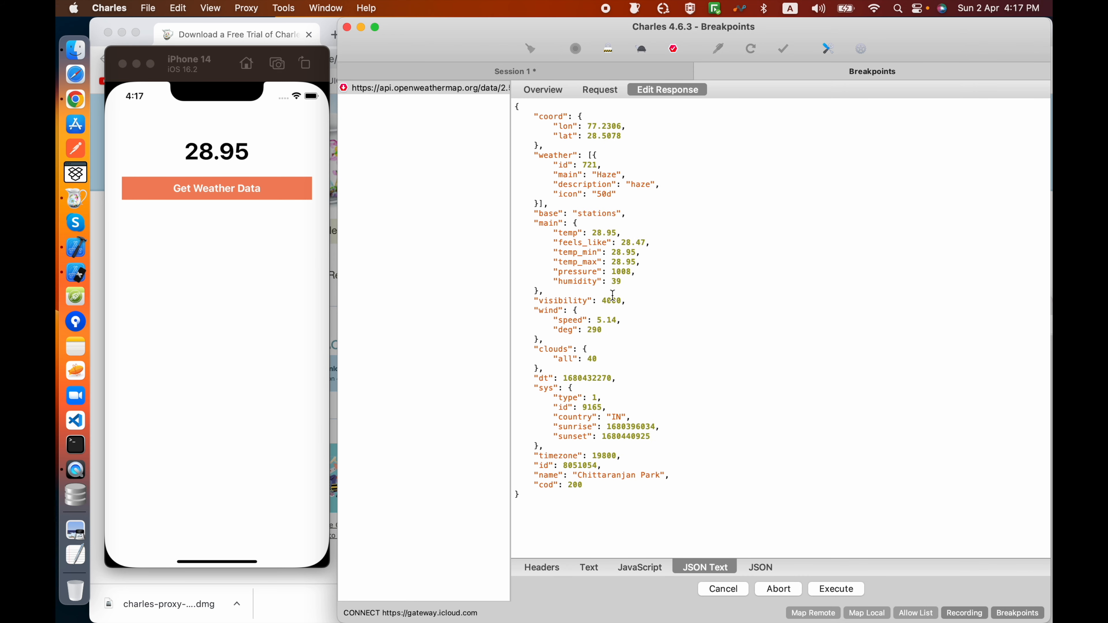
pyautogui.click(596, 233)
pyautogui.write('1')
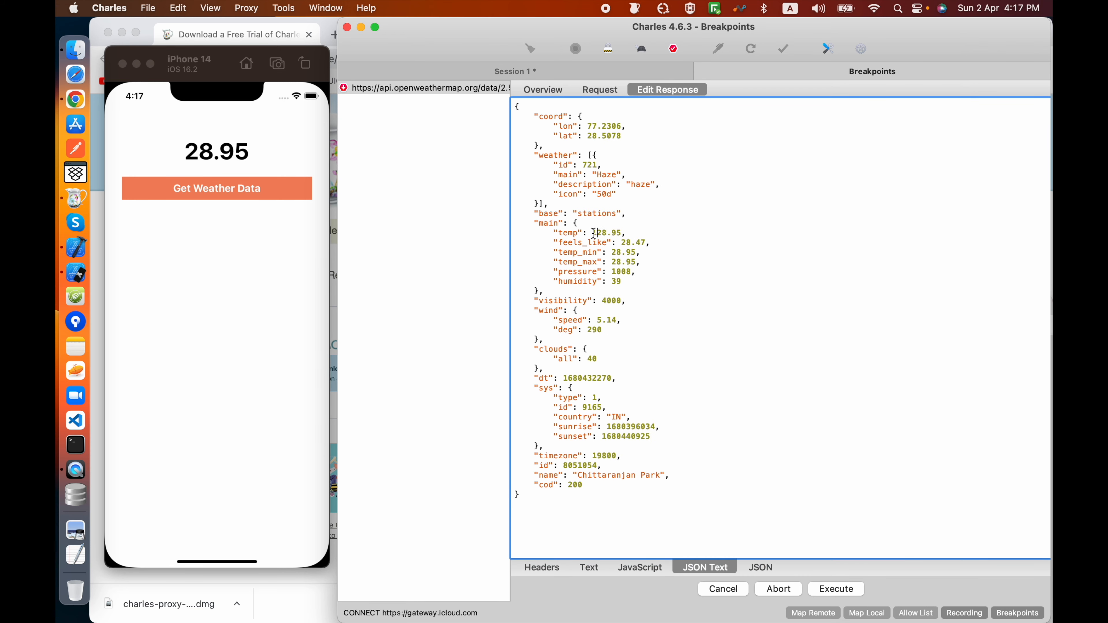
pyautogui.click(835, 590)
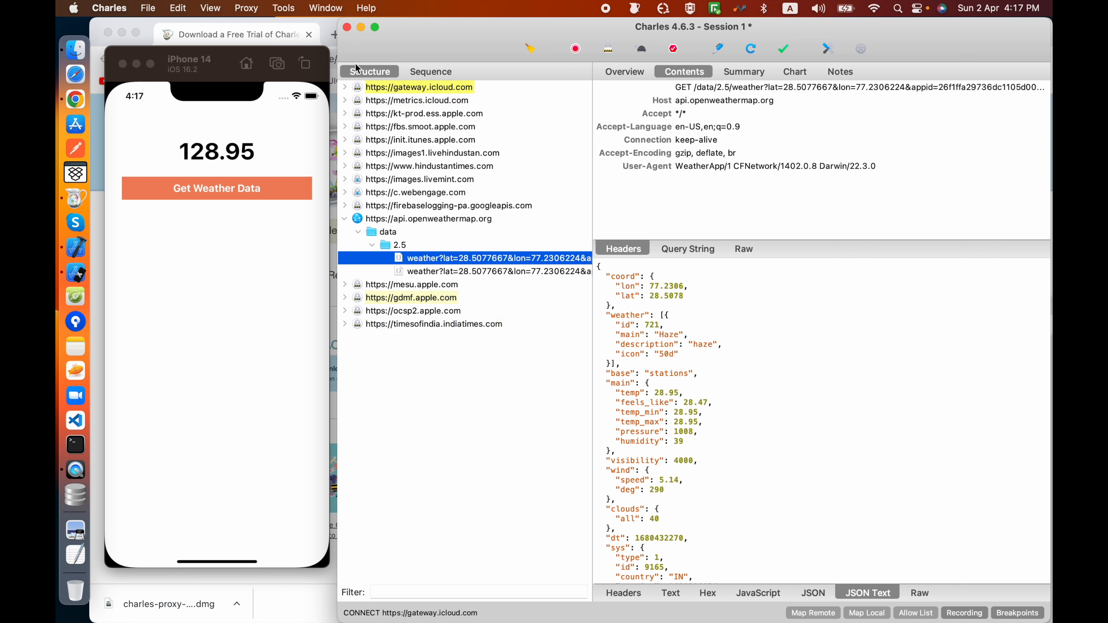
# Step: Return the iPhone 14 simulator to the first page of its home screen
pyautogui.click(375, 10)
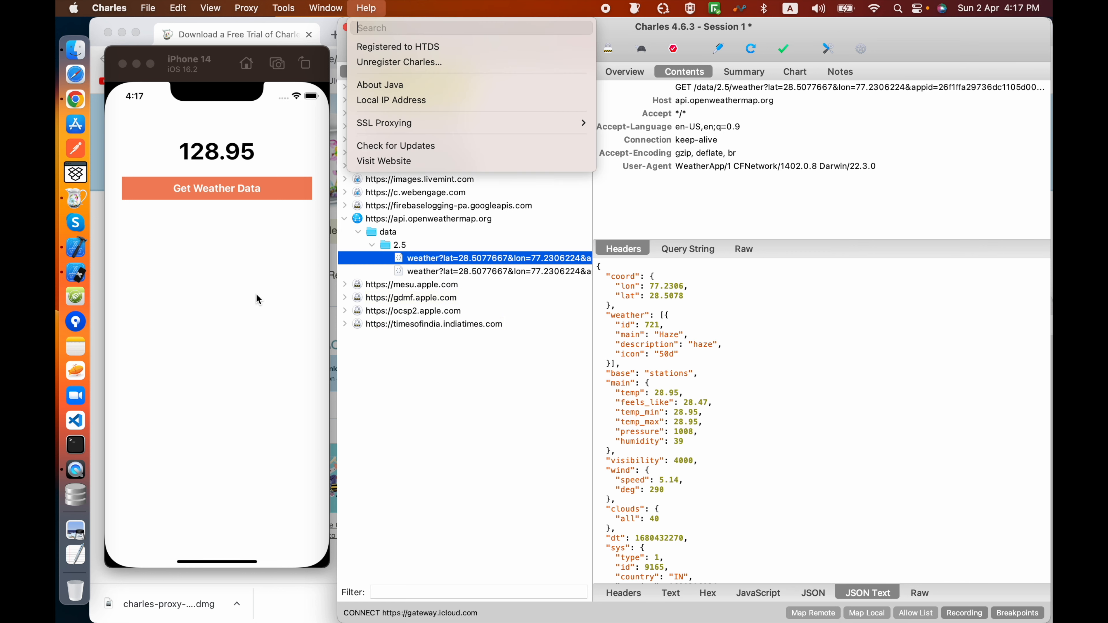
pyautogui.click(247, 77)
pyautogui.click(246, 73)
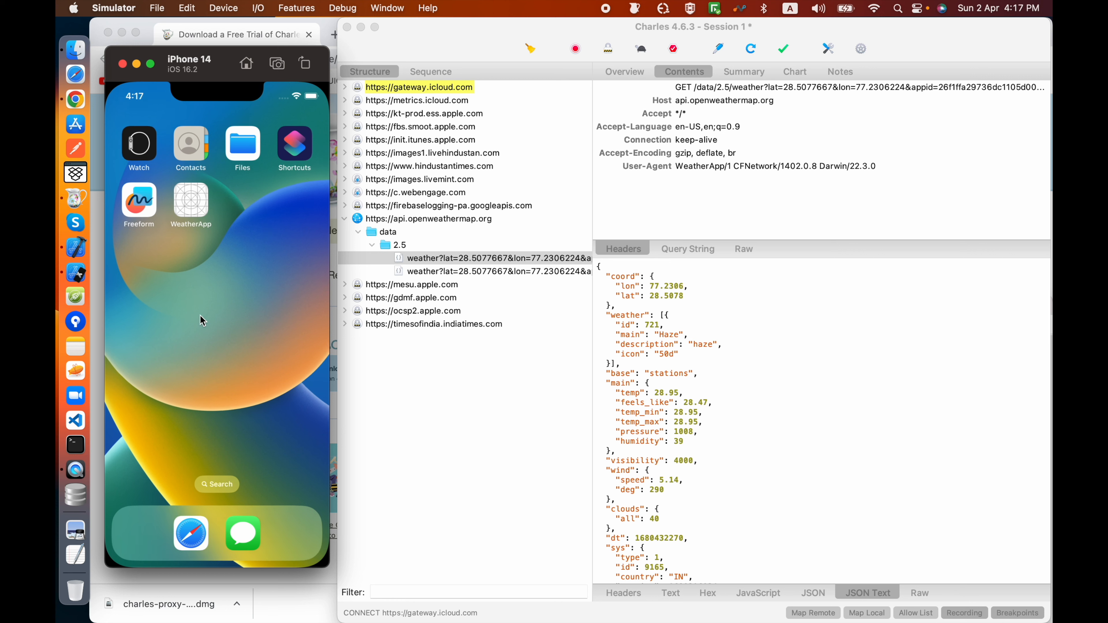
pyautogui.moveTo(174, 303); pyautogui.dragTo(317, 324)
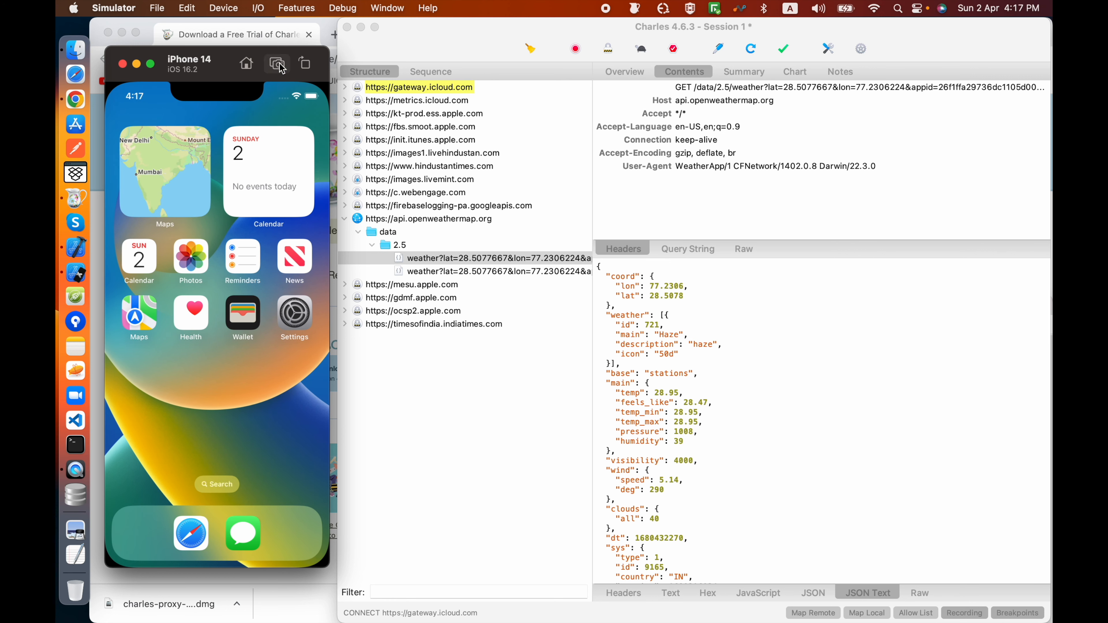
pyautogui.click(224, 8)
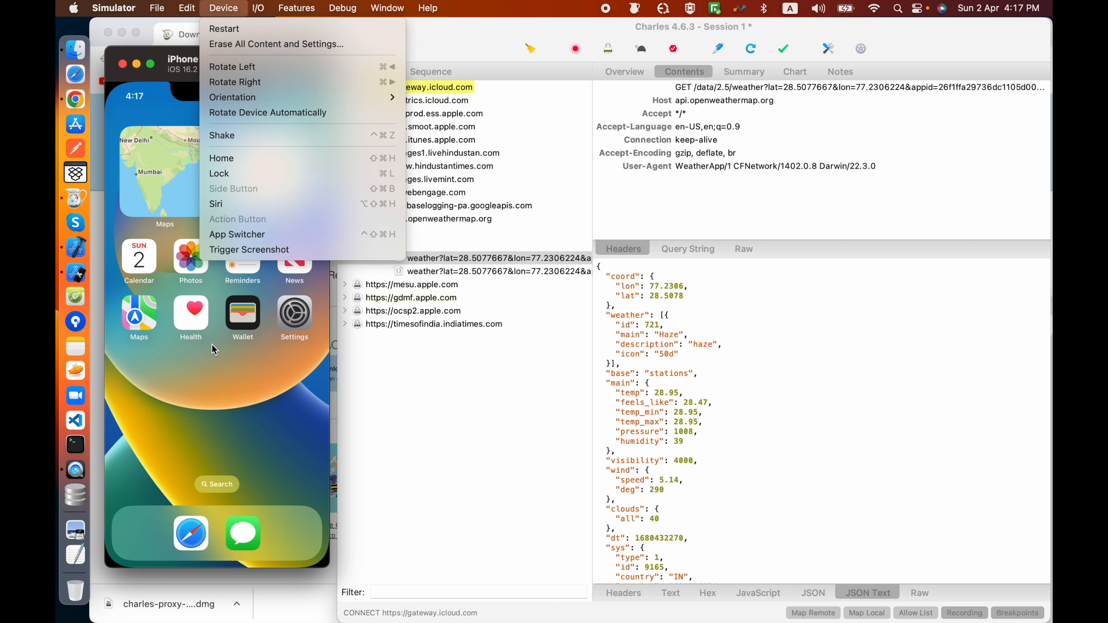
pyautogui.click(270, 401)
pyautogui.moveTo(269, 401); pyautogui.dragTo(192, 384)
# Step: Save the Charles Root Certificate to the Desktop as Untitled in Base 64 encoded certificate (.pem) format
pyautogui.click(427, 8)
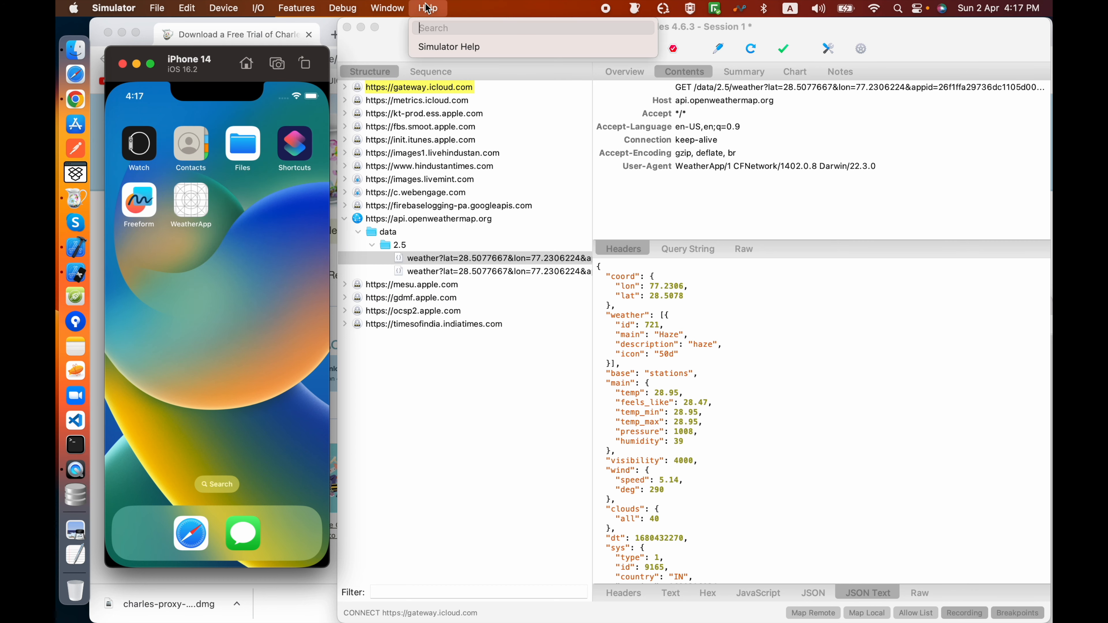
pyautogui.moveTo(394, 9)
pyautogui.click(596, 33)
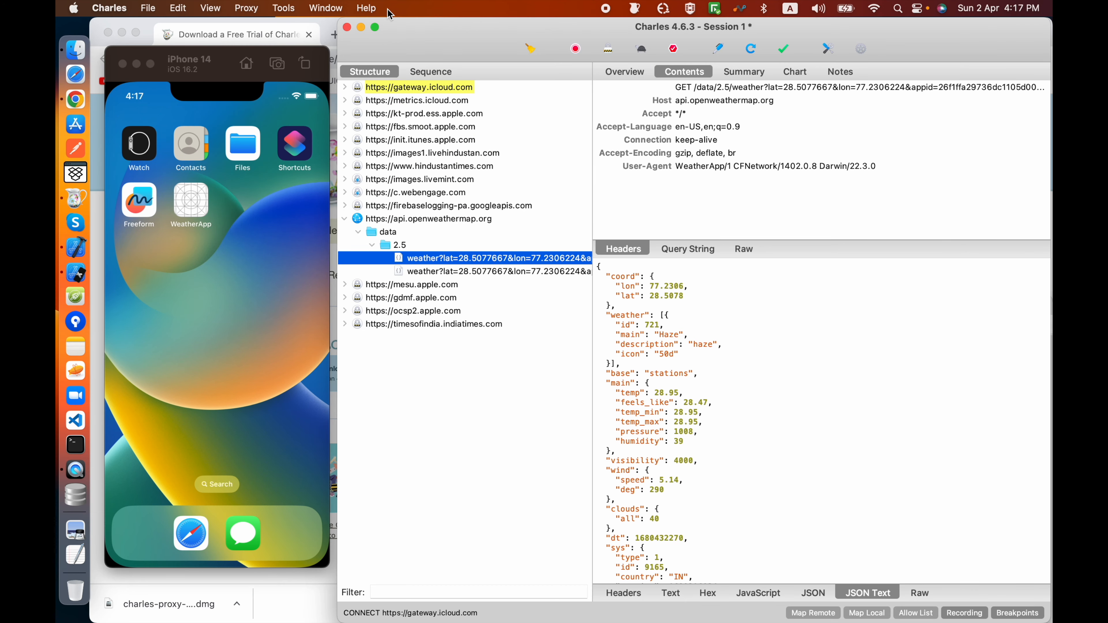
pyautogui.click(371, 8)
pyautogui.moveTo(430, 122)
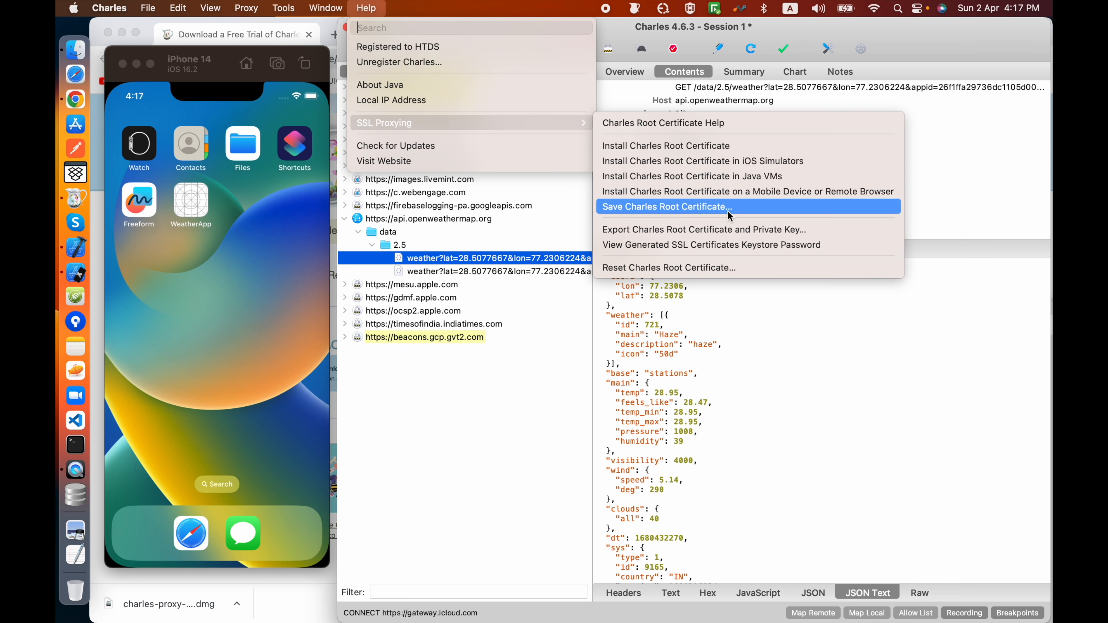
pyautogui.click(716, 211)
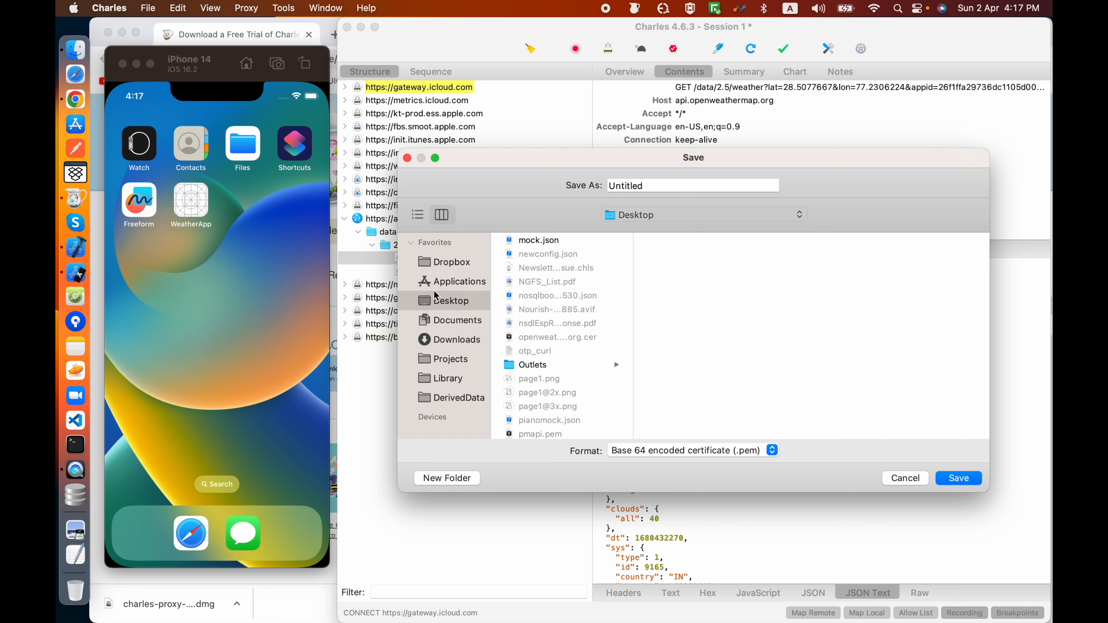
pyautogui.click(947, 479)
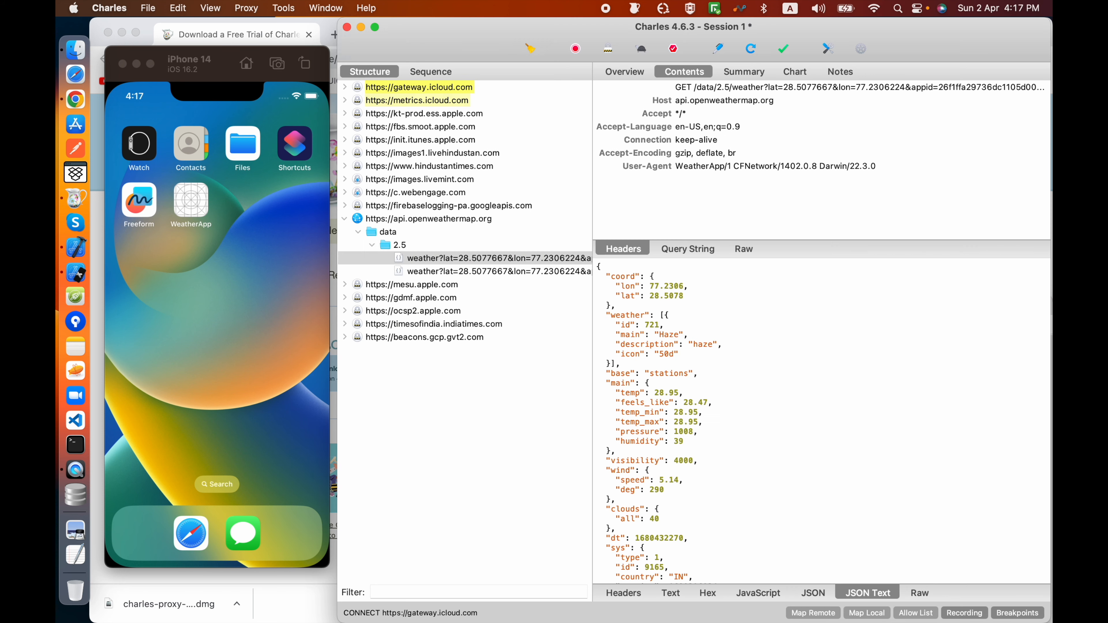
# Step: Switch to Finder, locate Untitled.pem on the Desktop, and try to transfer it to the iPhone 14 simulator before closing the window
pyautogui.click(65, 51)
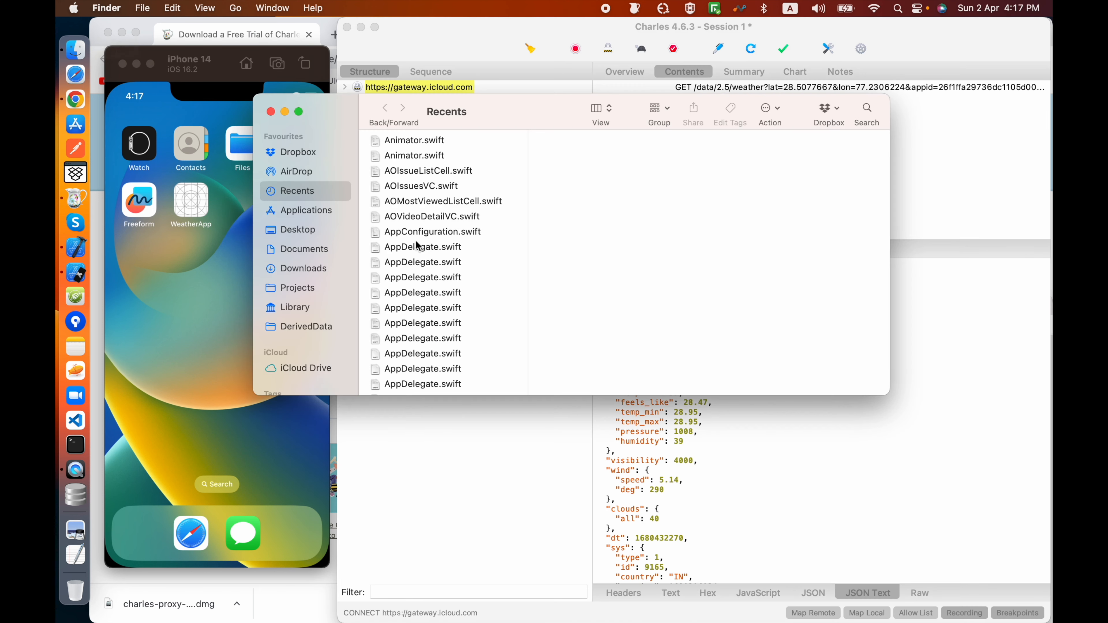
pyautogui.click(284, 231)
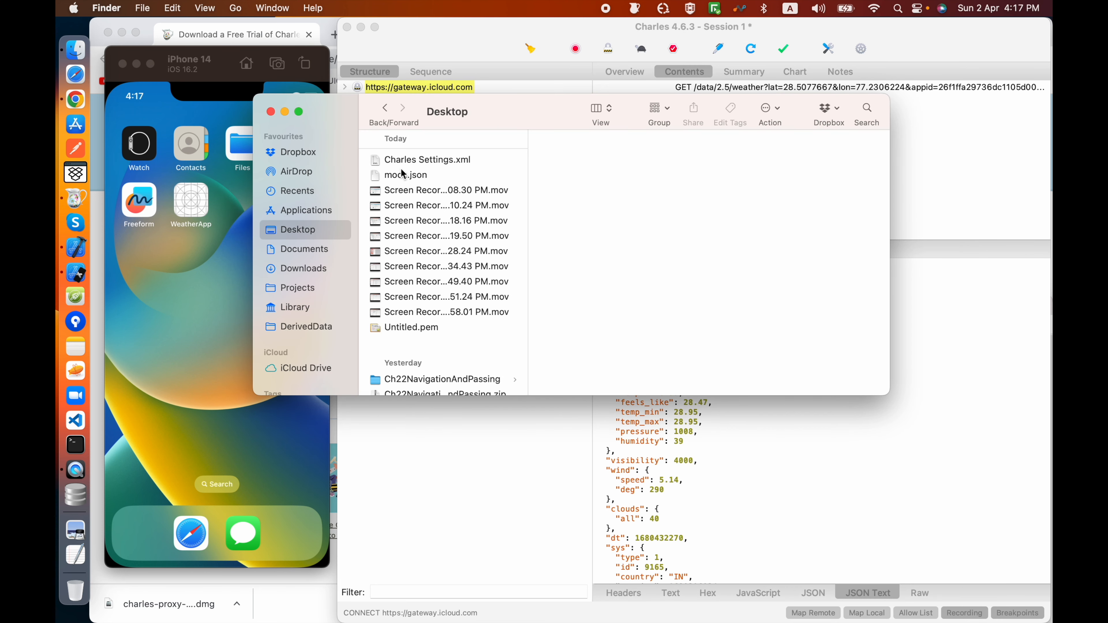
pyautogui.click(301, 268)
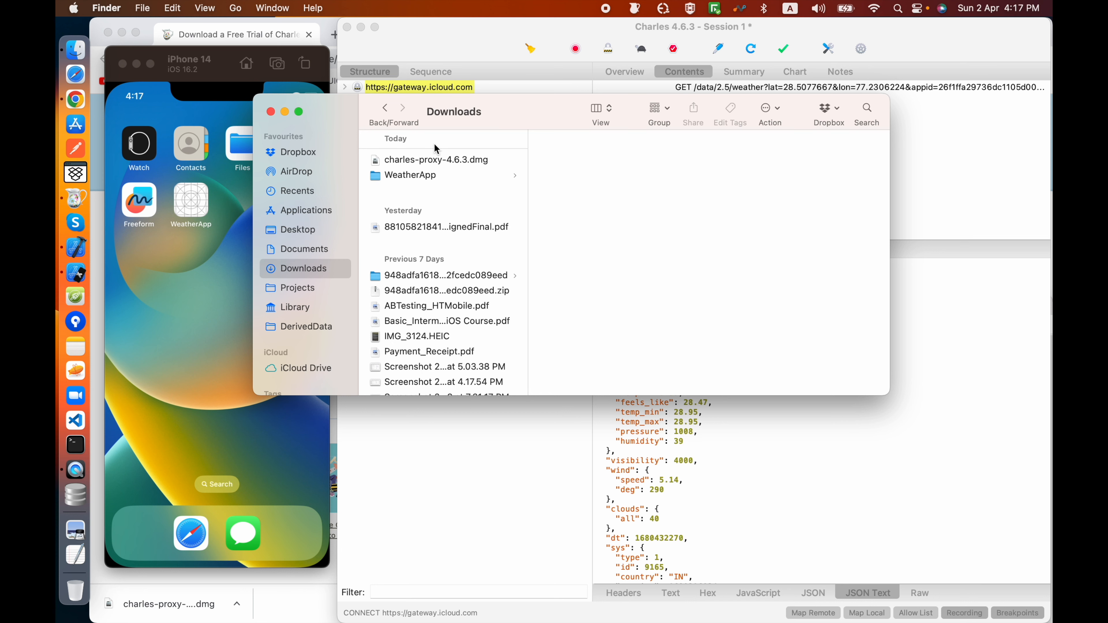
pyautogui.click(301, 230)
pyautogui.moveTo(441, 328); pyautogui.dragTo(235, 309)
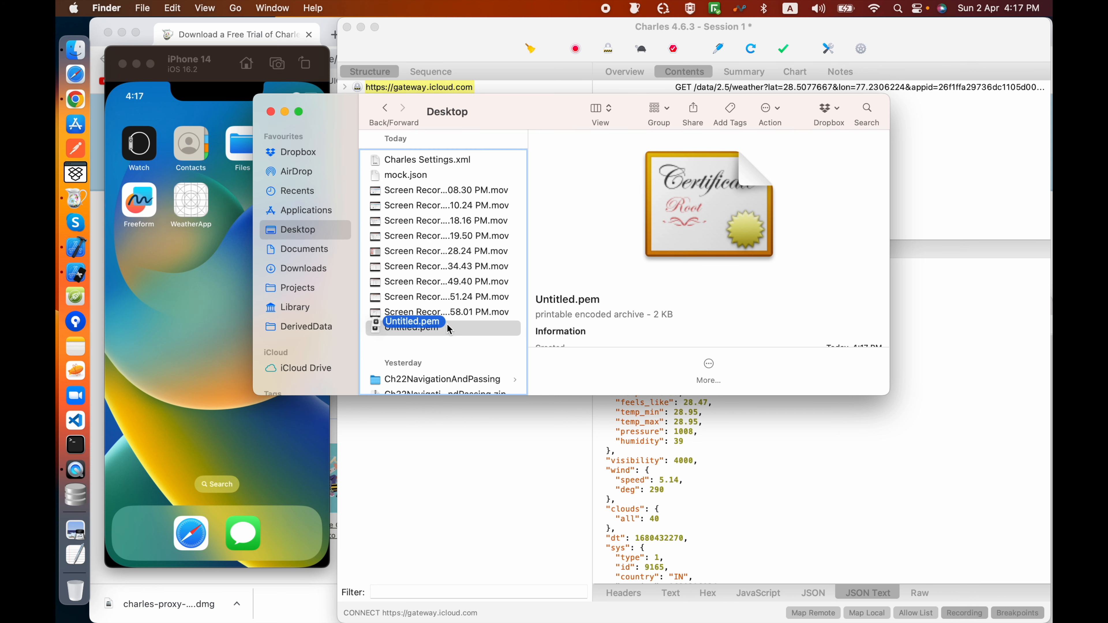
pyautogui.click(204, 252)
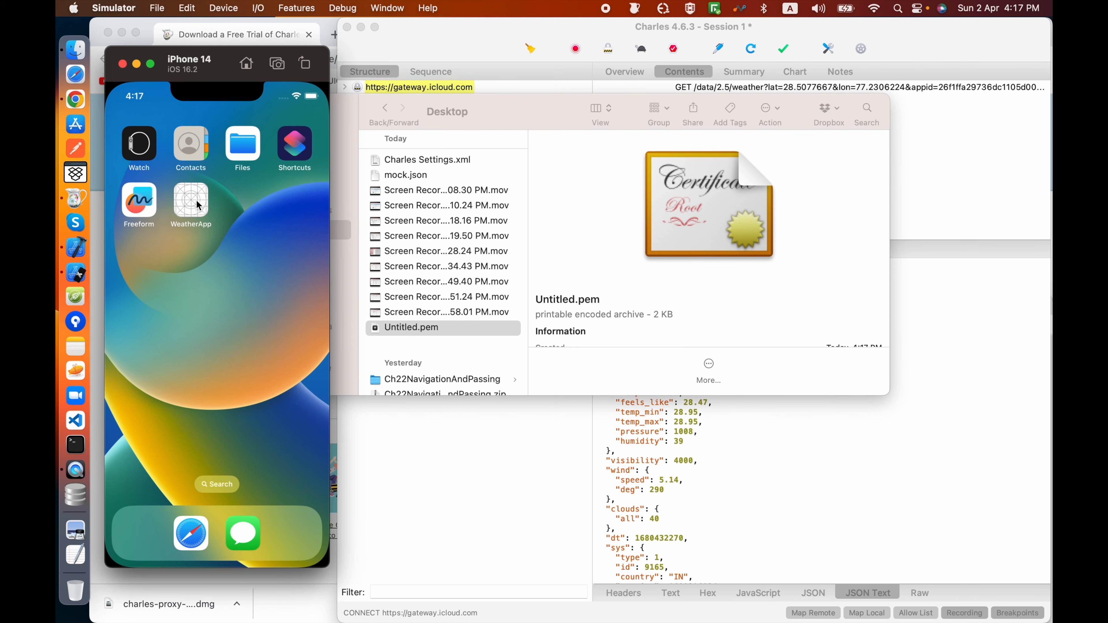
pyautogui.click(394, 107)
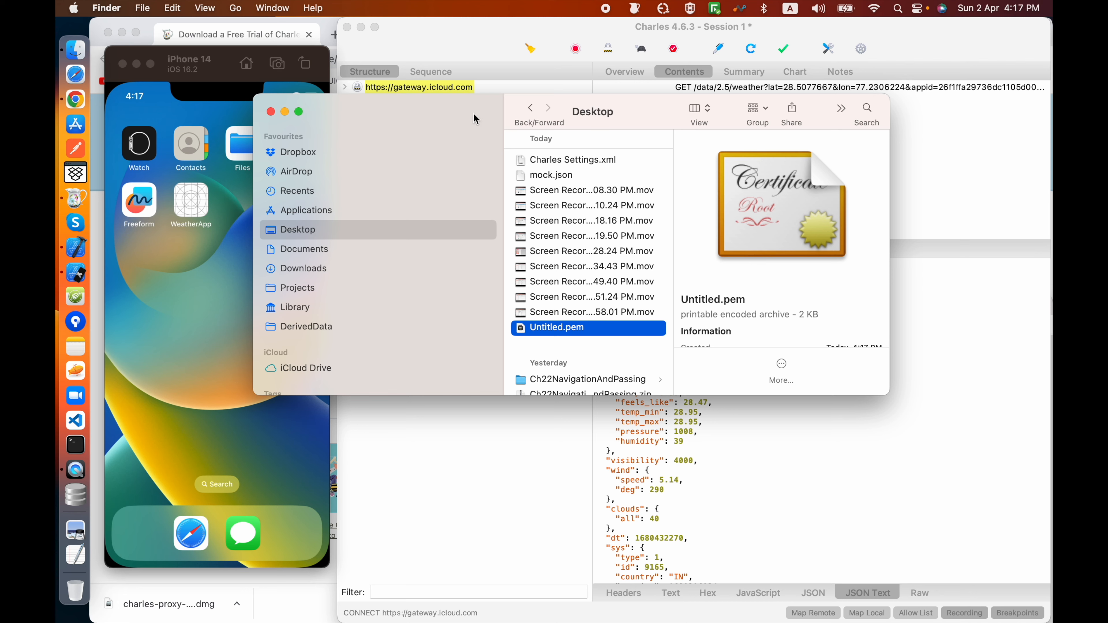
pyautogui.click(274, 109)
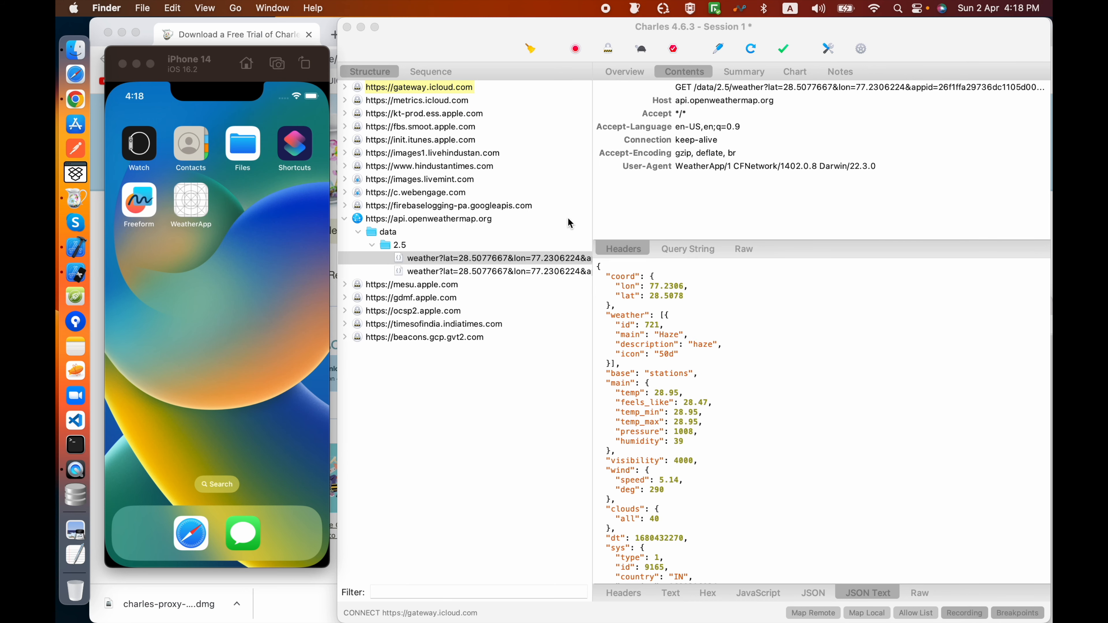
pyautogui.moveTo(210, 287); pyautogui.dragTo(132, 305)
pyautogui.moveTo(237, 297); pyautogui.dragTo(259, 326)
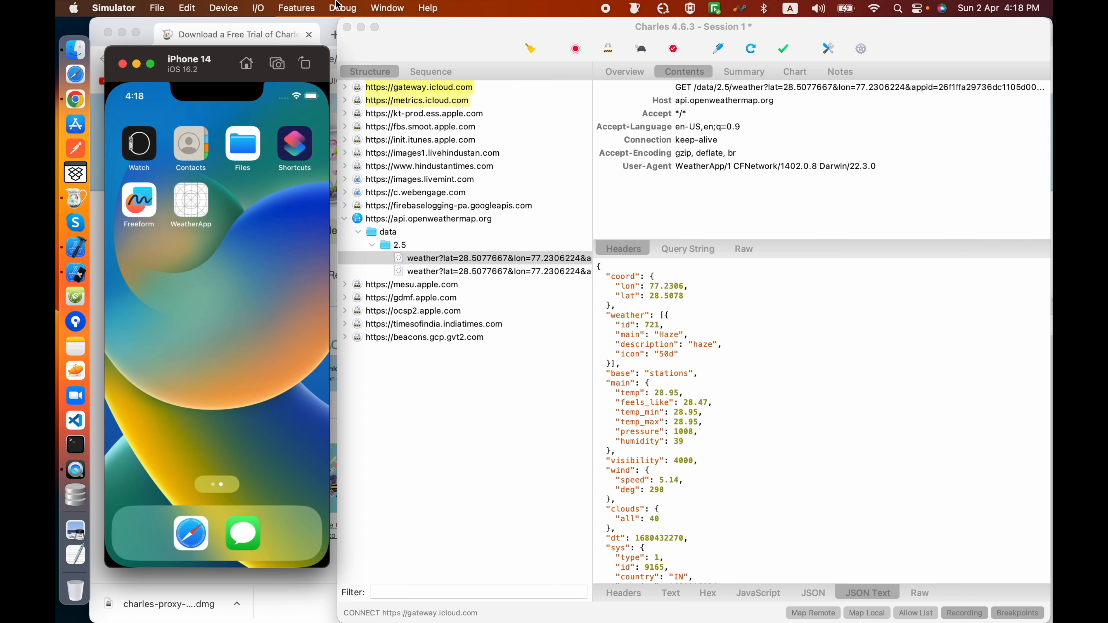